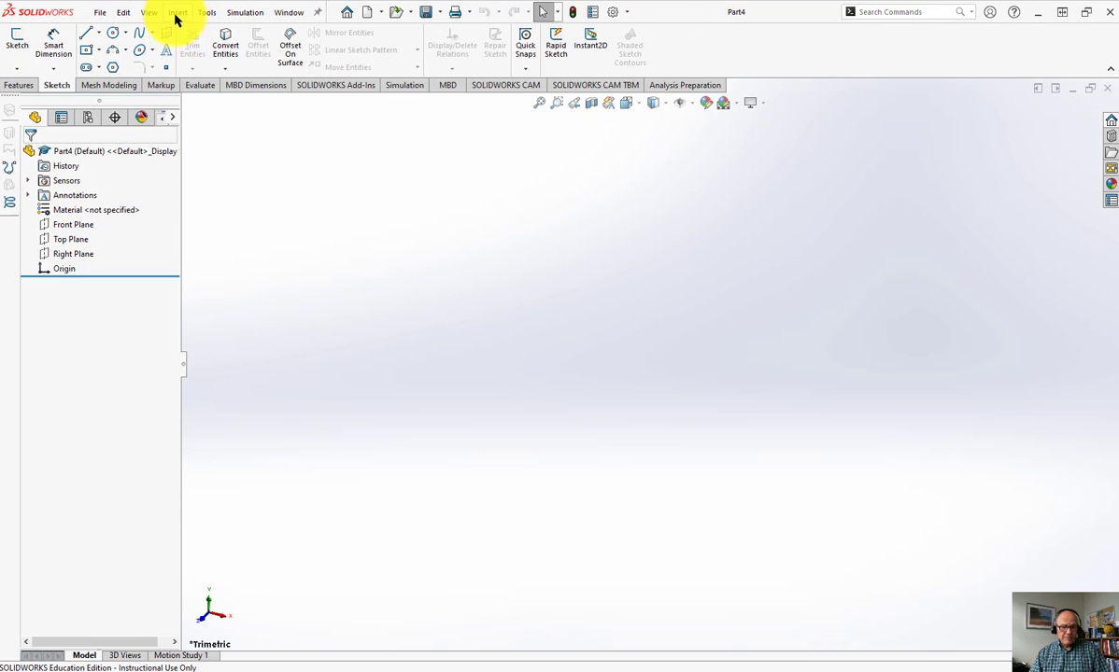
# - Add a global variable named dp with the value 5 to the part's equations and accept it
pyautogui.click(207, 12)
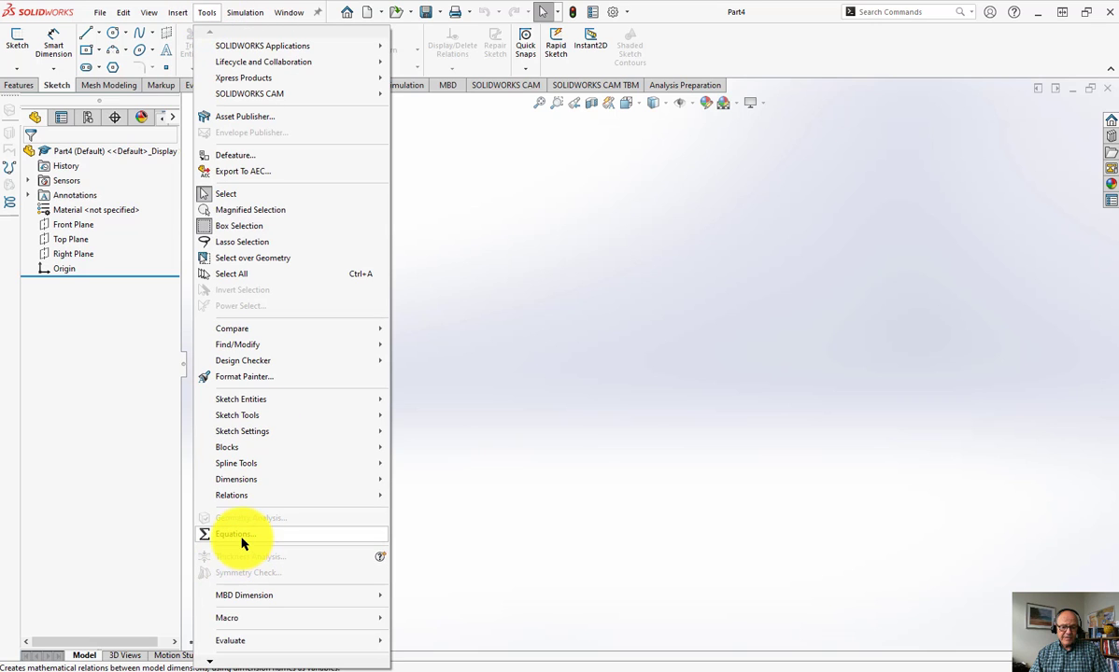
pyautogui.click(946, 37)
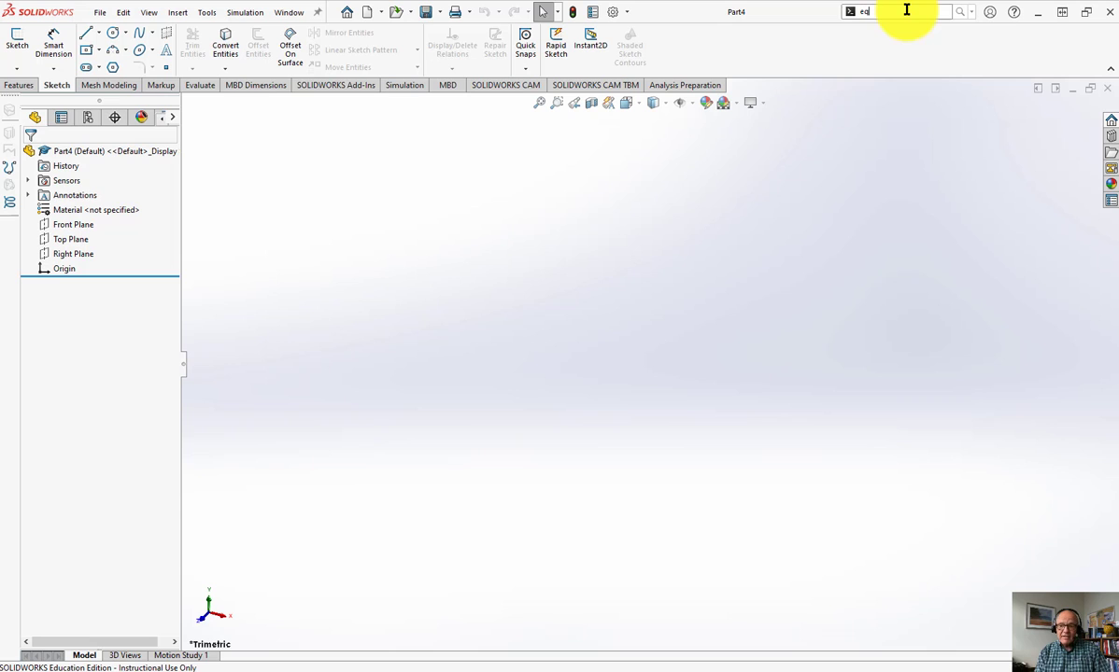
pyautogui.write('eq')
pyautogui.click(880, 42)
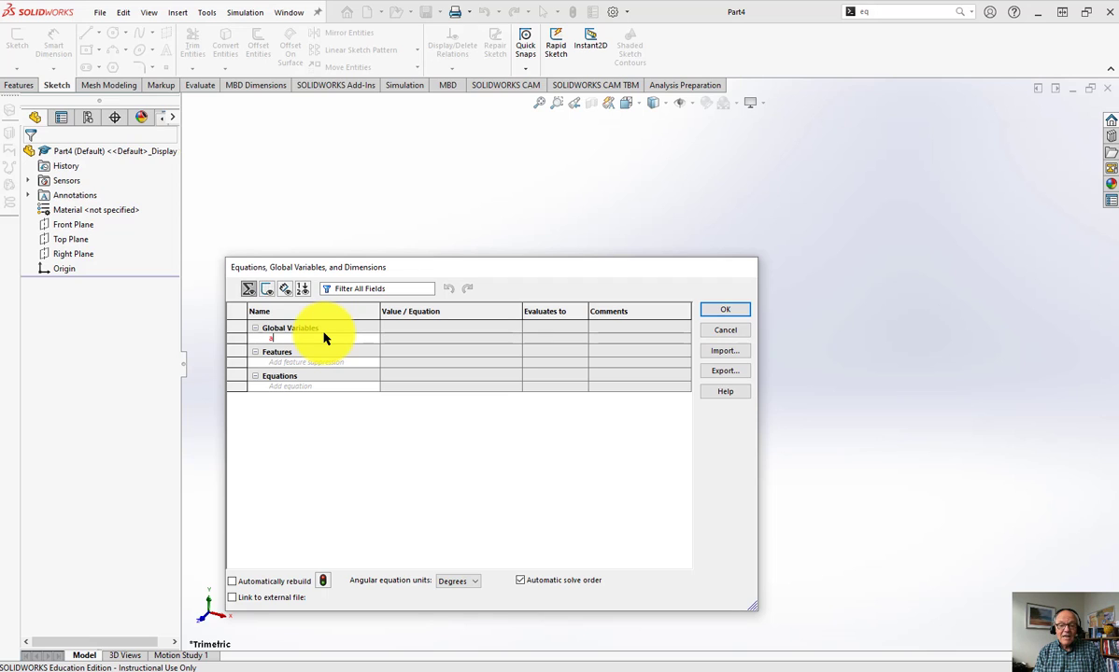
pyautogui.press('Tab')
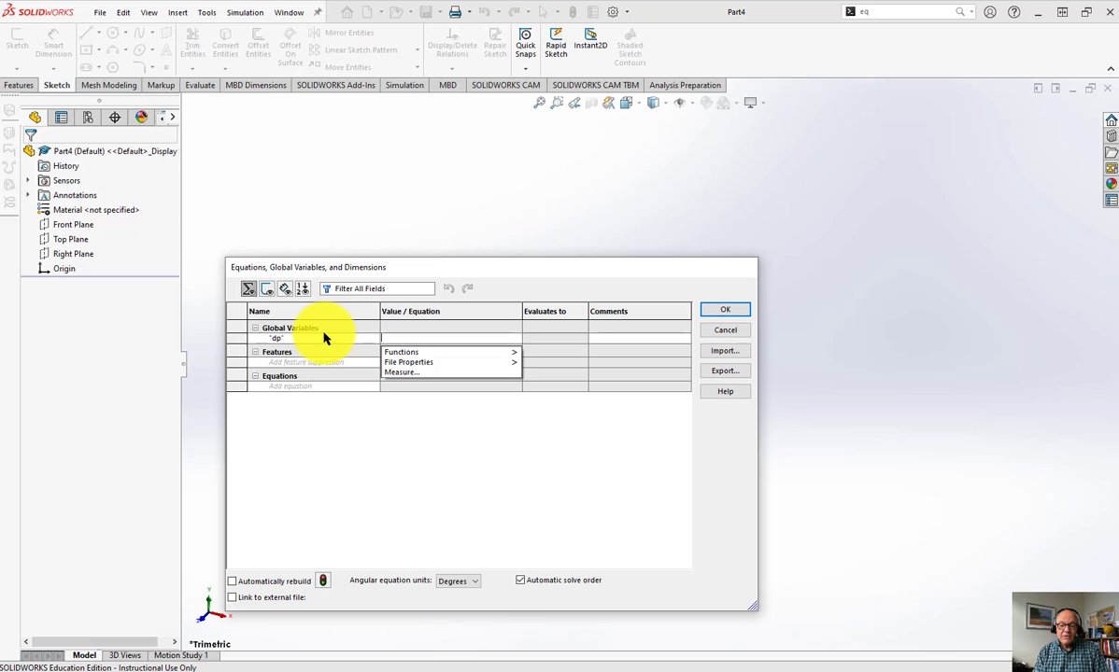
pyautogui.write('5')
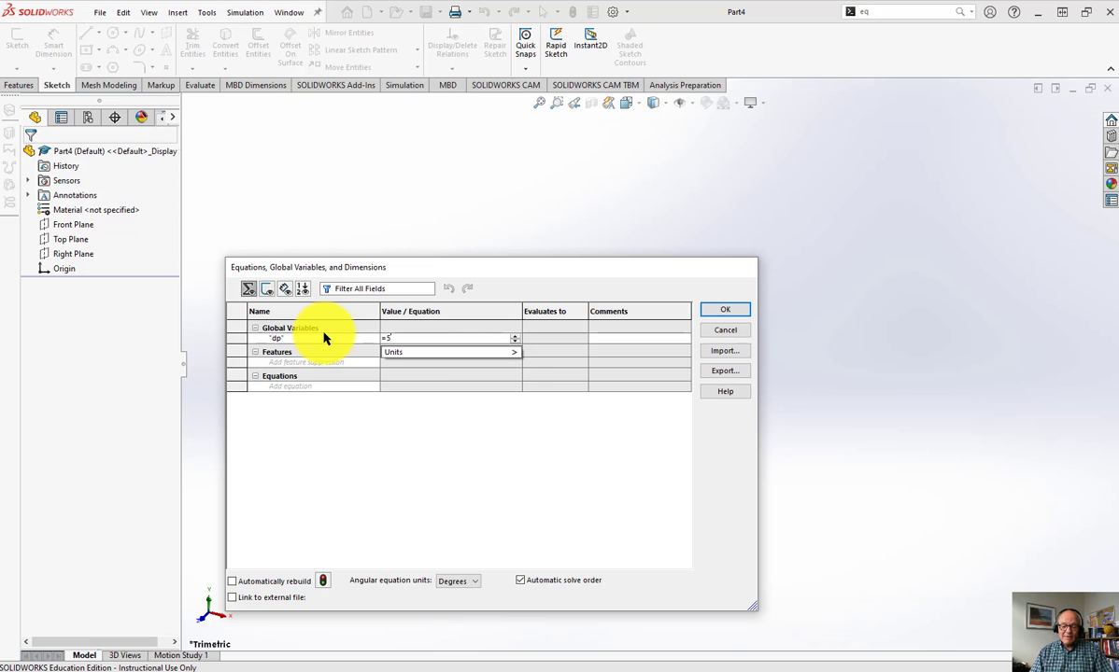
pyautogui.press('Tab')
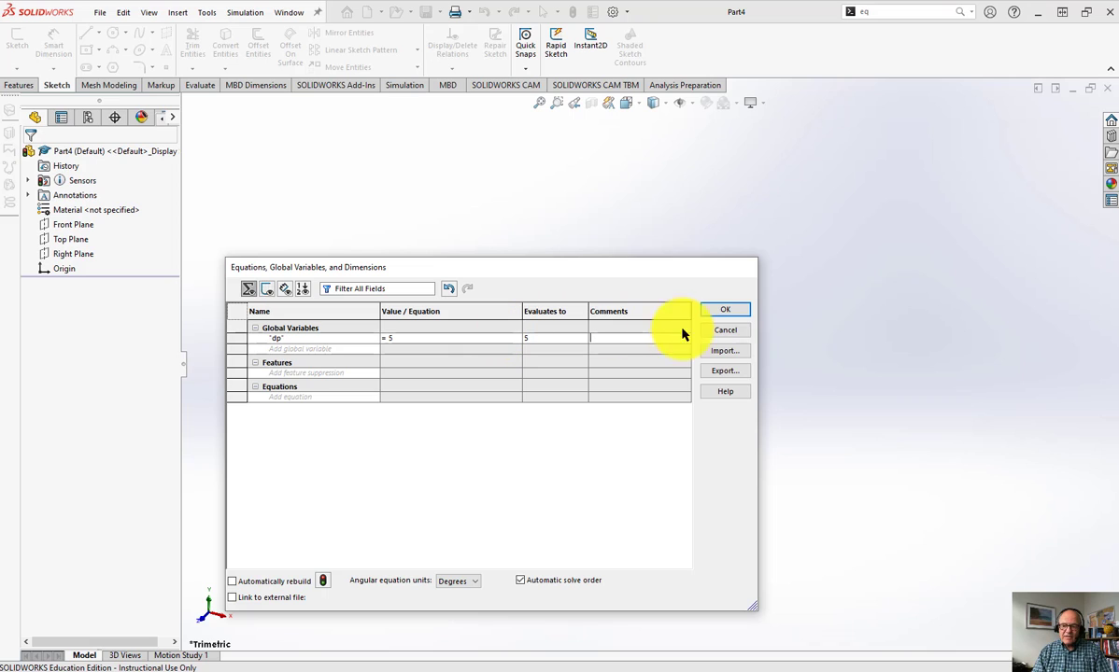
pyautogui.click(728, 314)
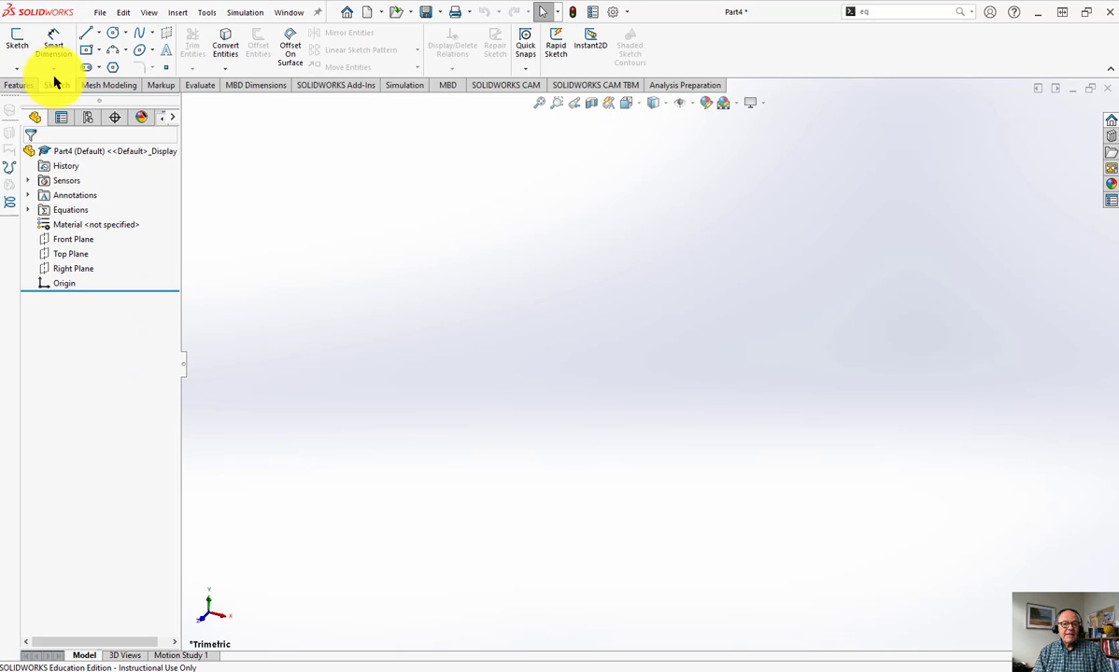
# - Start a sketch on the Right Plane and draw a horizontal centerline about 126 mm long through the origin, extending past it on both sides
pyautogui.click(17, 45)
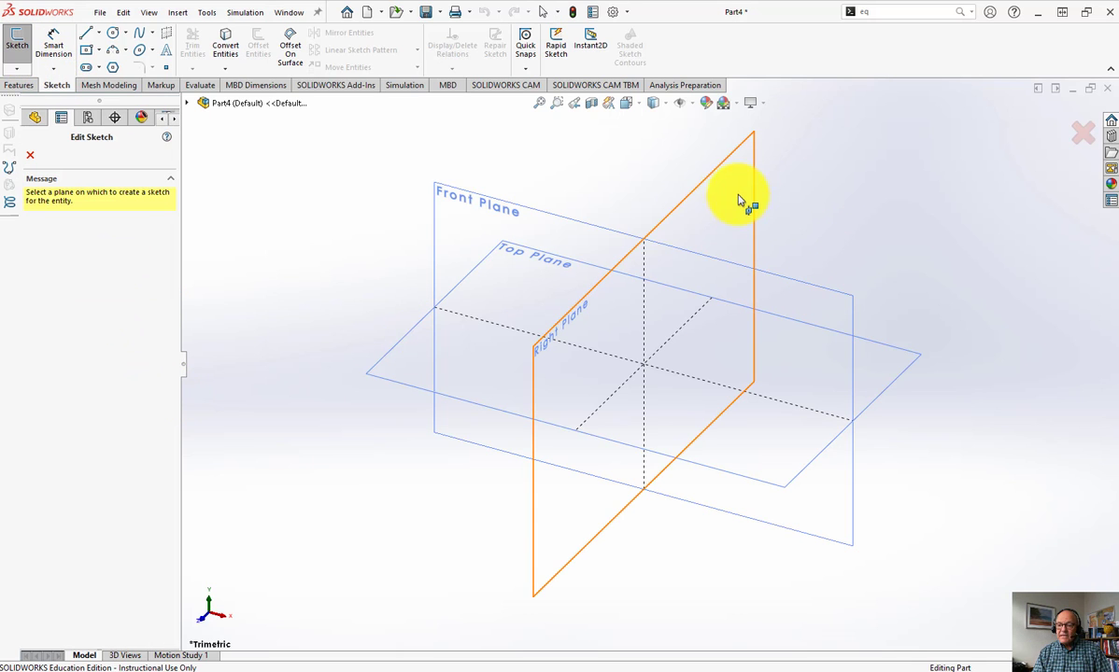
pyautogui.click(733, 194)
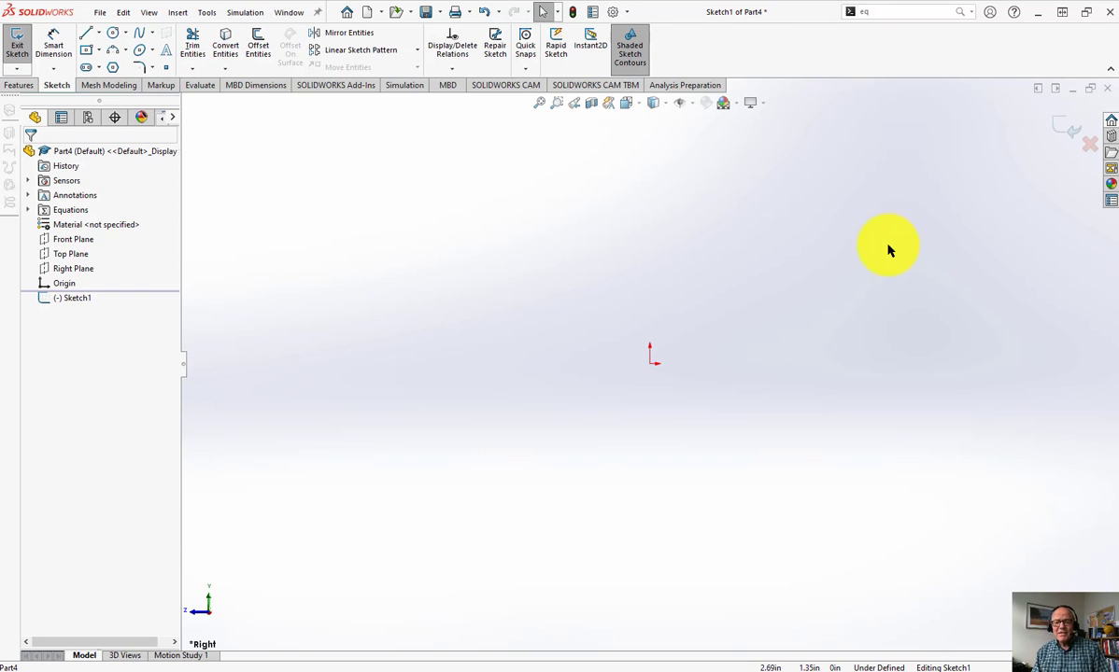
pyautogui.click(98, 32)
pyautogui.click(87, 68)
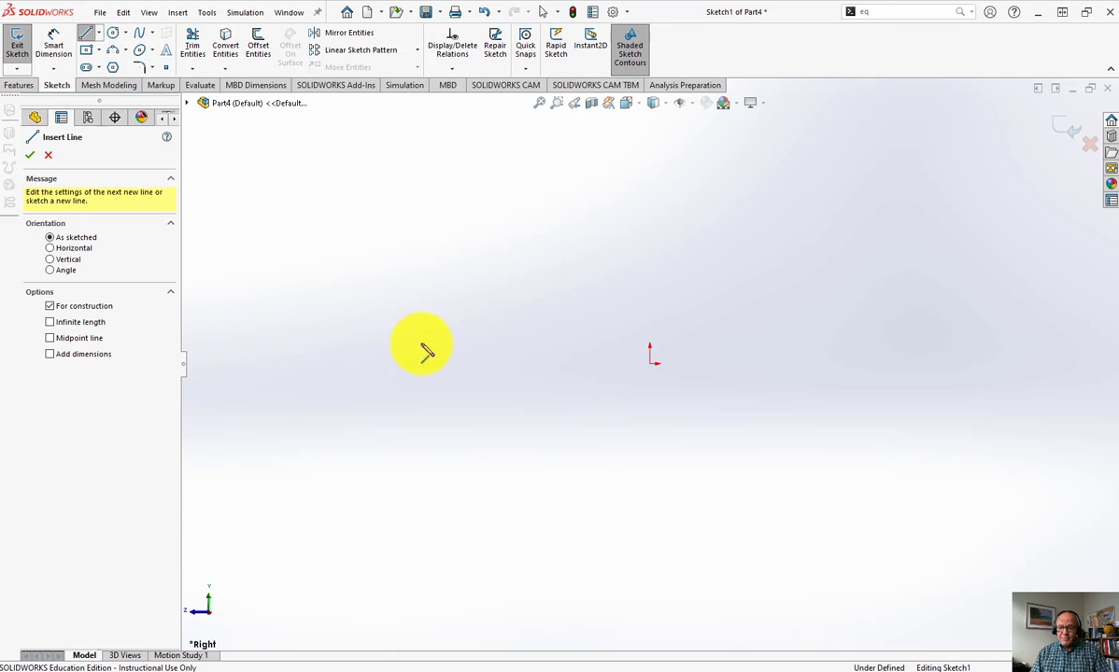
pyautogui.moveTo(578, 364); pyautogui.dragTo(915, 366)
pyautogui.press('Escape')
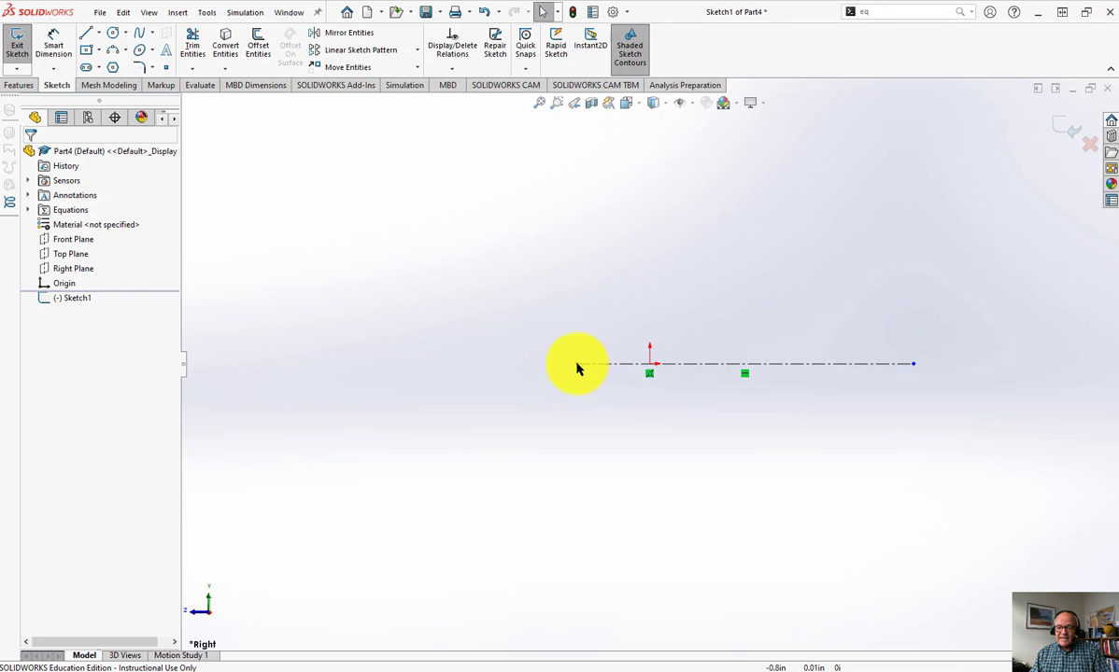
pyautogui.moveTo(576, 369); pyautogui.dragTo(474, 373)
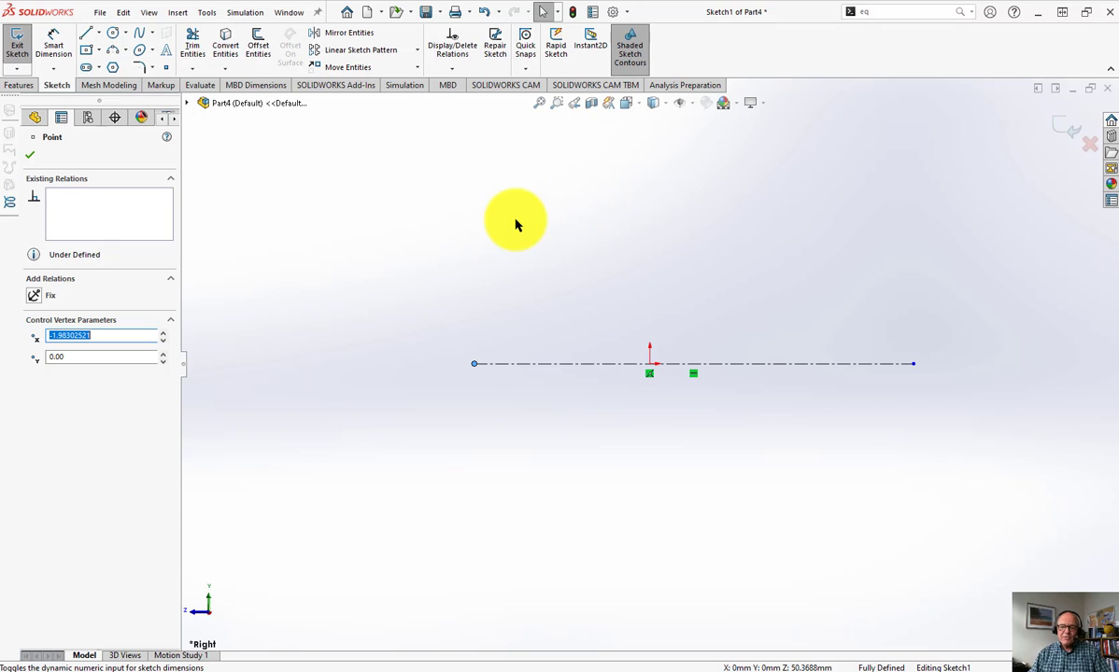
# - Sketch a closed stepped C-shaped line profile about 1.43 in wide above the centerline, with its full-height vertical edge directly above the origin
pyautogui.click(87, 34)
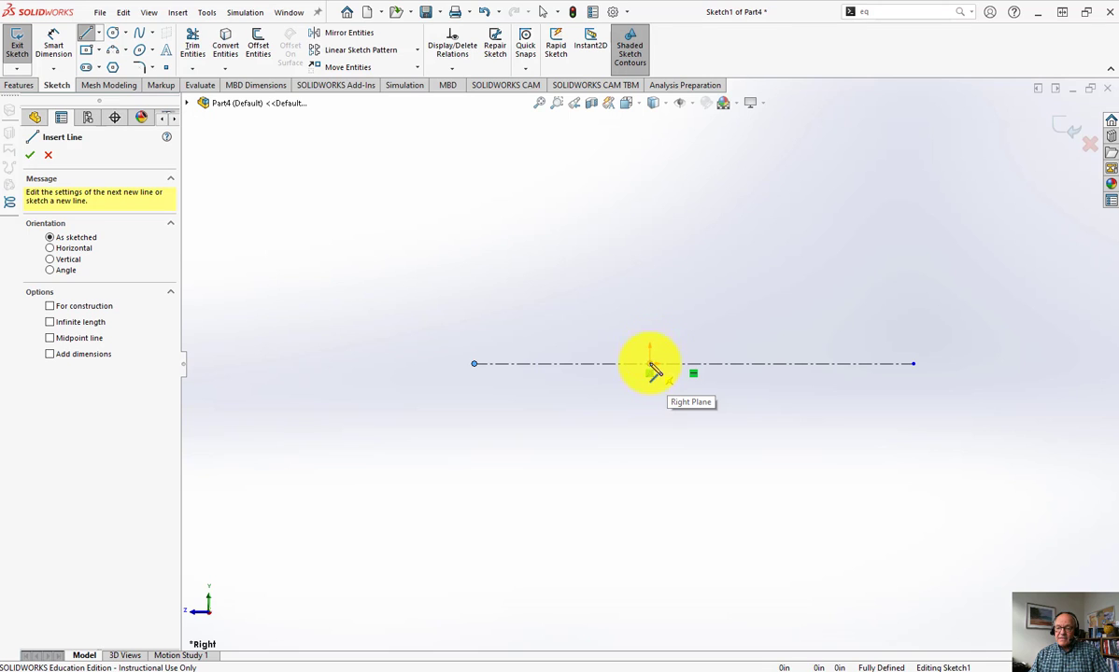
pyautogui.click(650, 315)
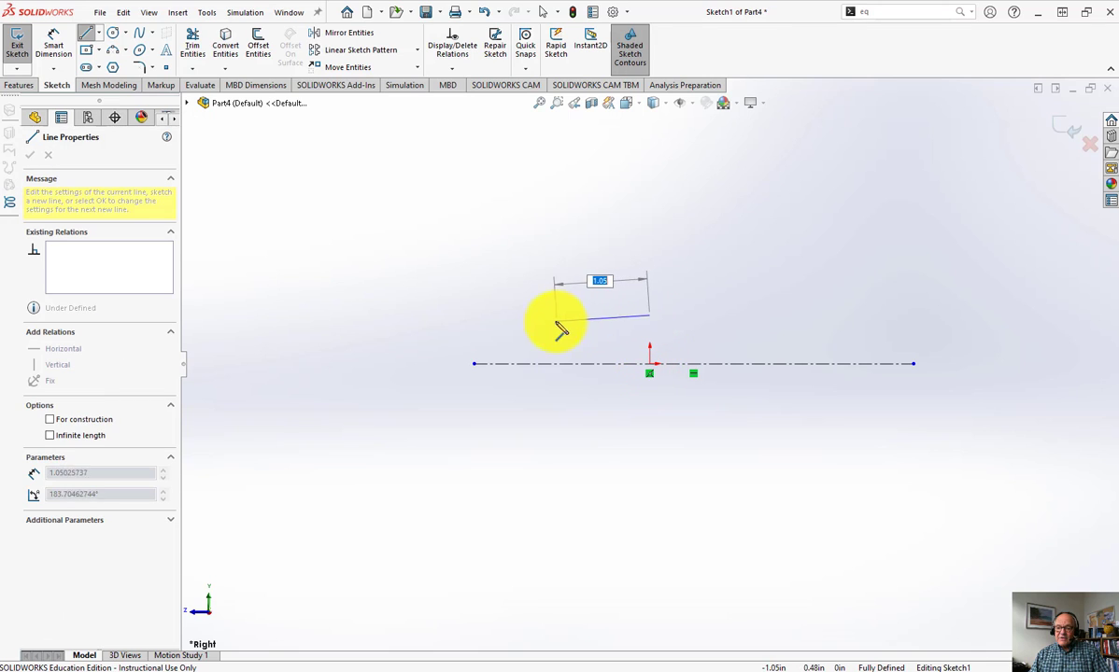
pyautogui.click(524, 315)
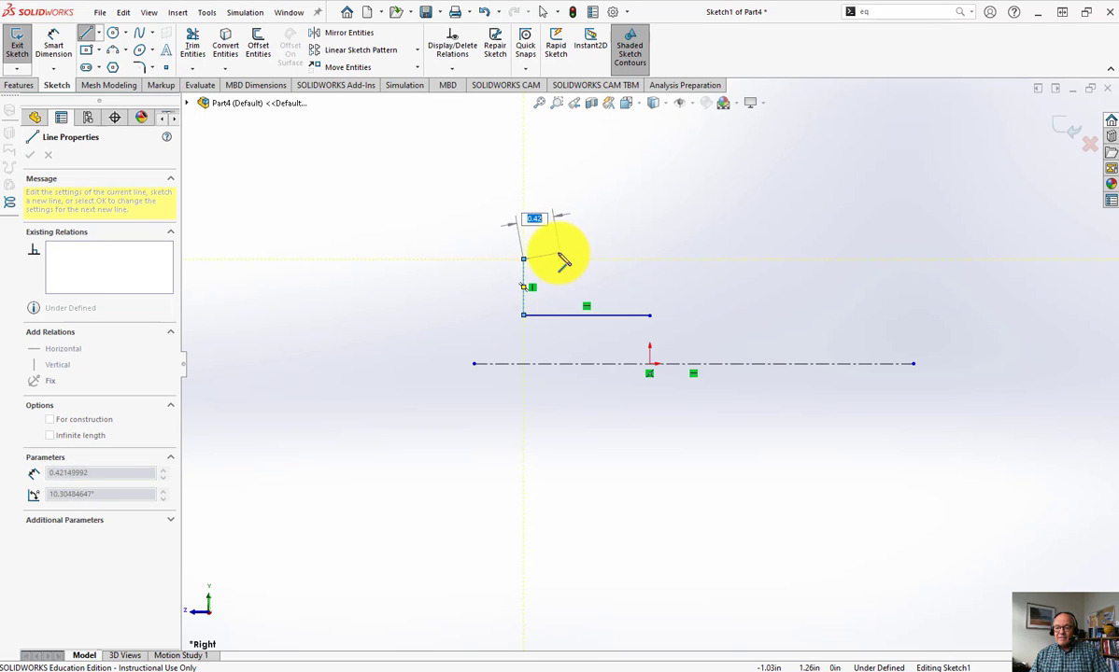
pyautogui.click(567, 258)
pyautogui.scroll(3, 643, 297)
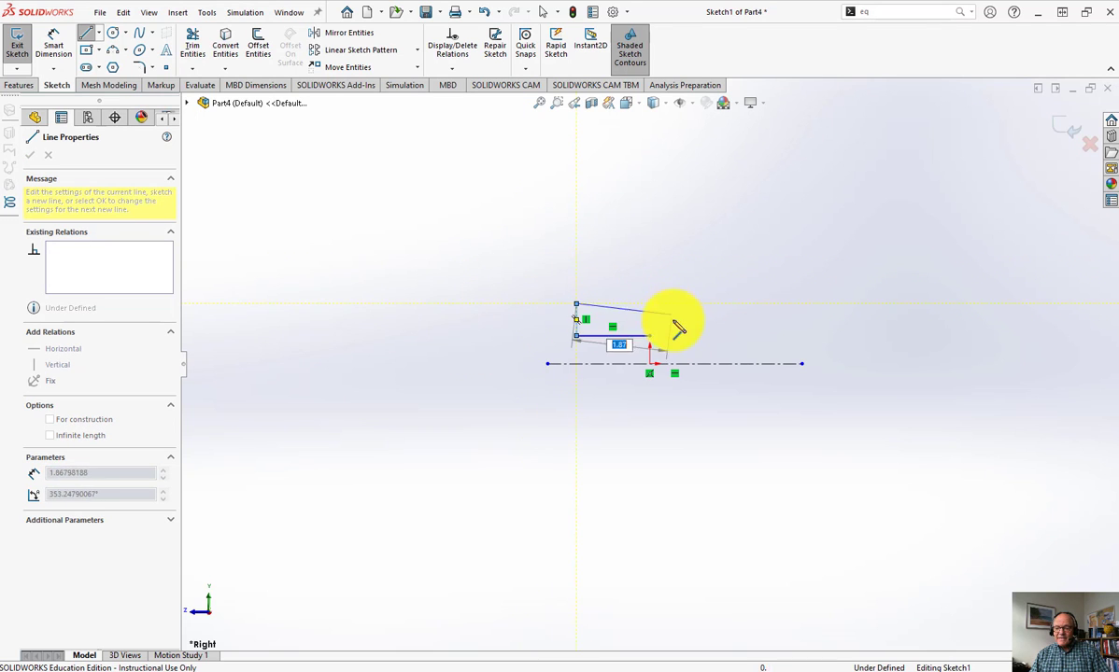
pyautogui.click(629, 303)
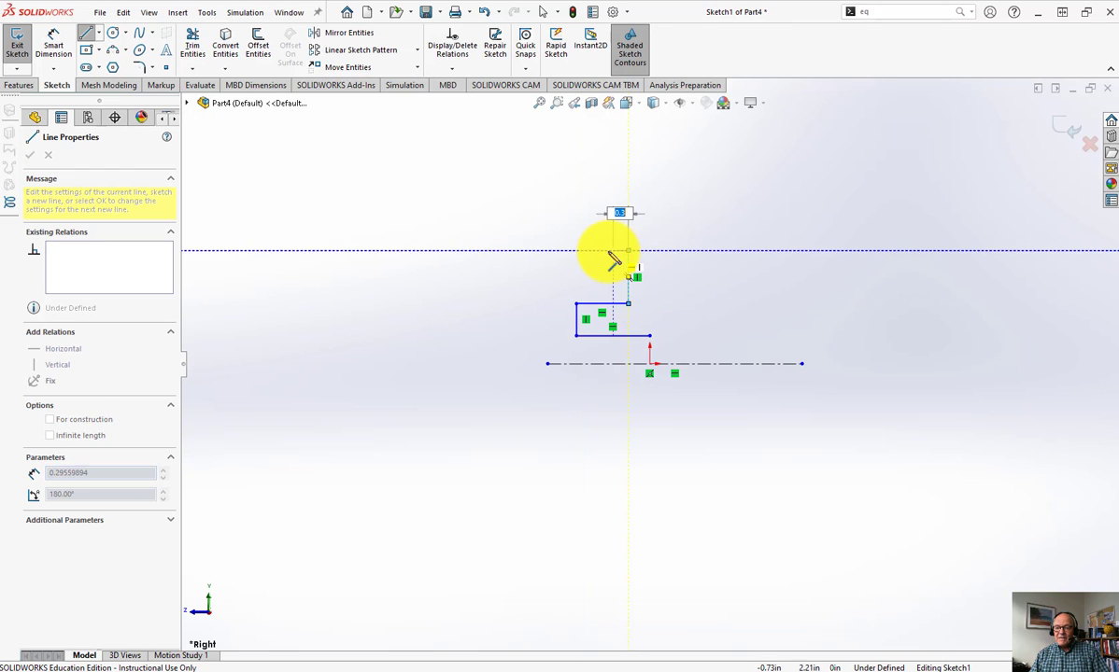
pyautogui.click(607, 245)
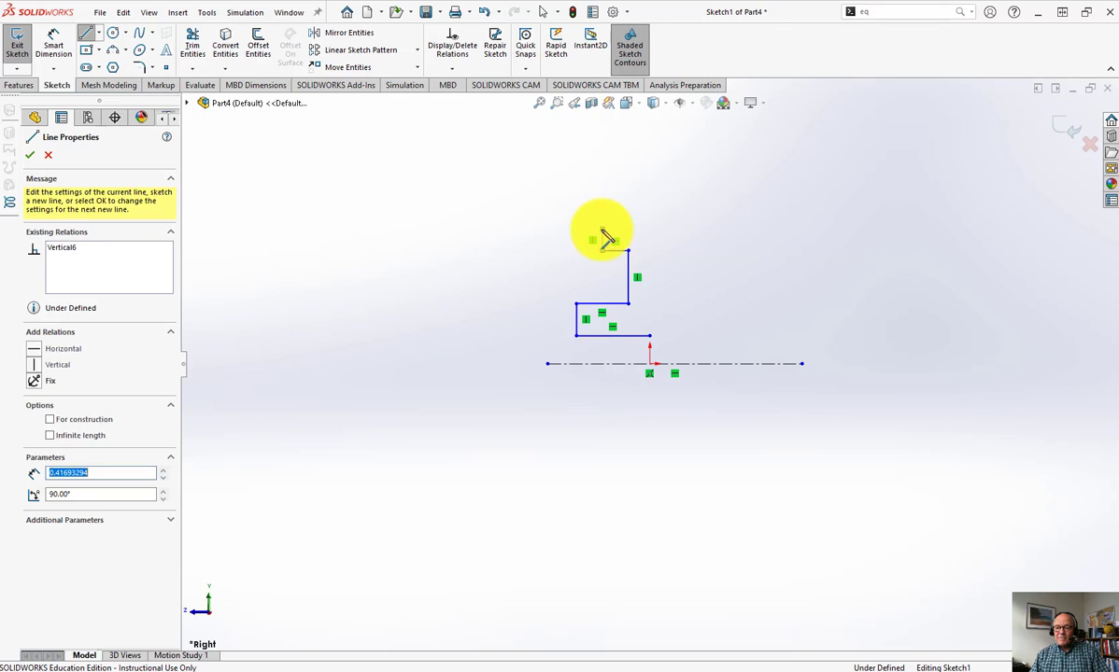
pyautogui.click(578, 234)
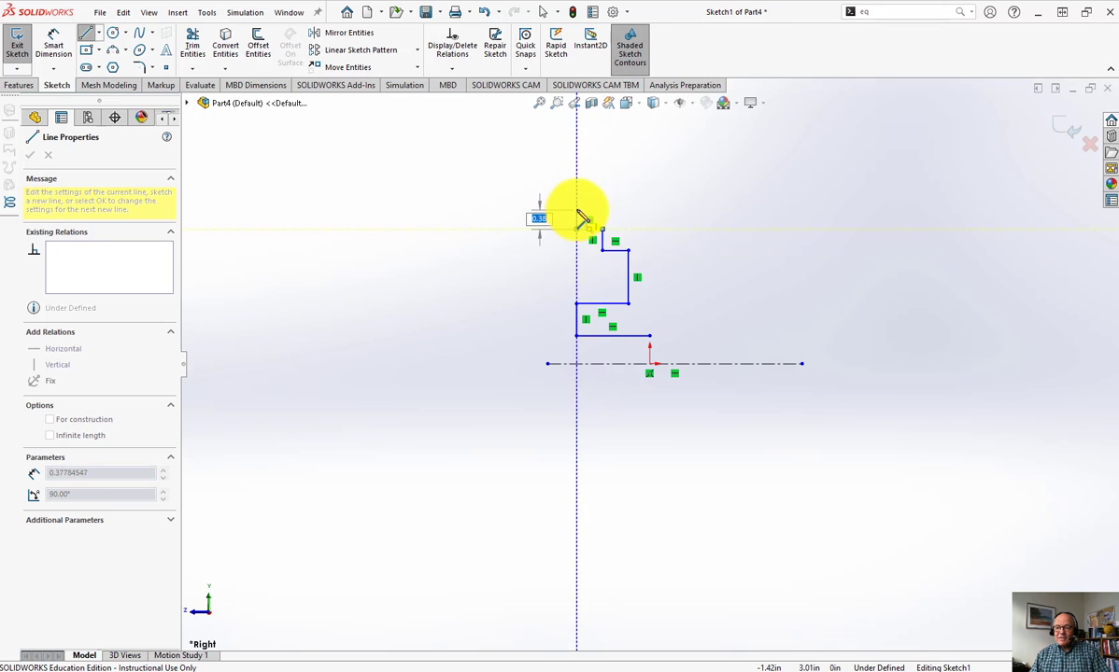
pyautogui.click(576, 210)
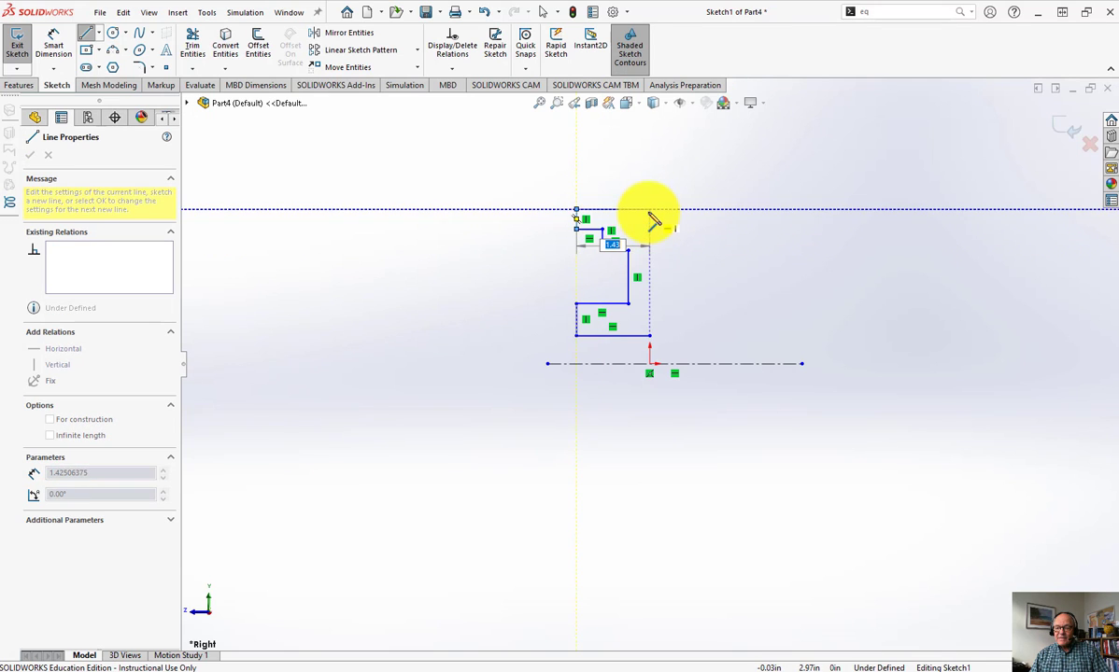
pyautogui.click(651, 210)
pyautogui.click(651, 335)
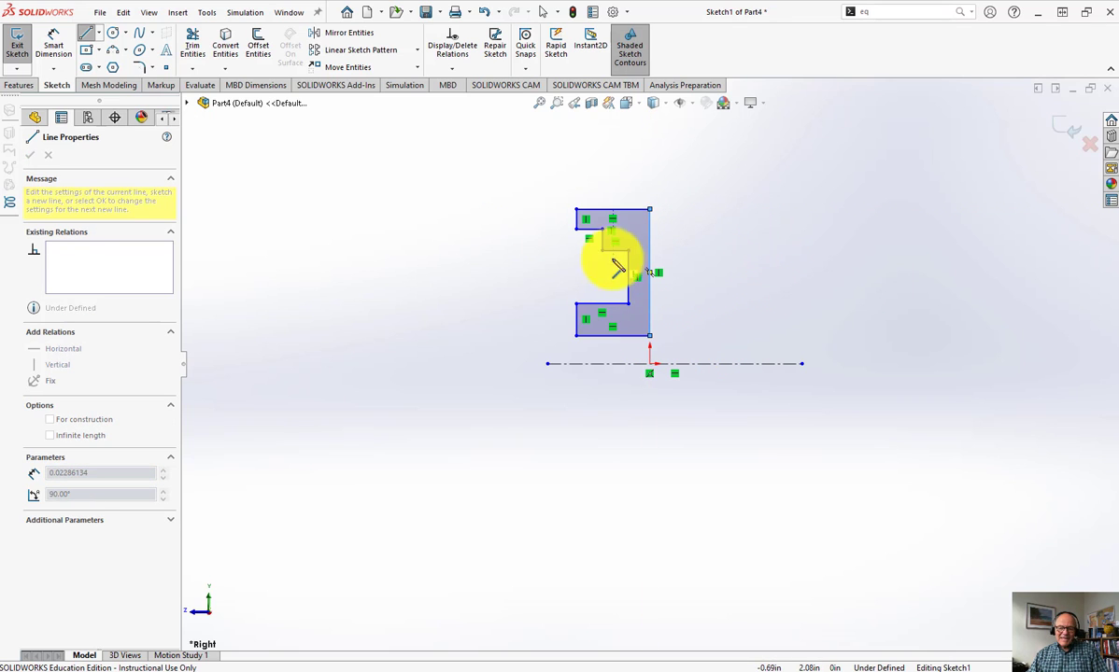
pyautogui.press('Escape')
pyautogui.press('Escape')
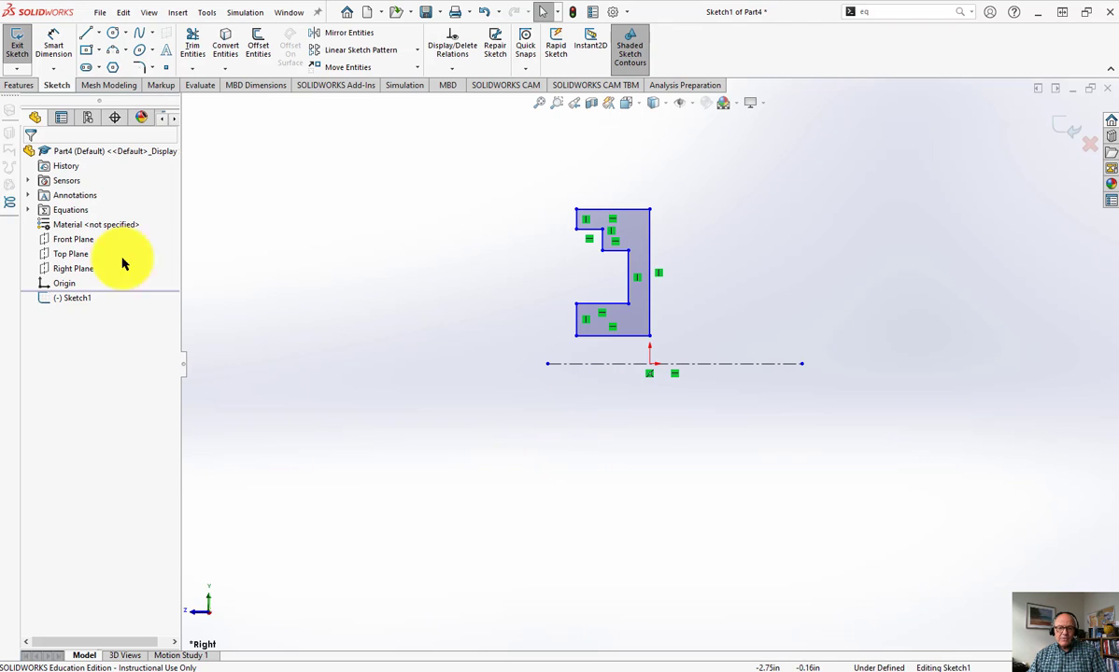
# - Revolve the stepped profile 360 degrees about the centerline
pyautogui.click(17, 86)
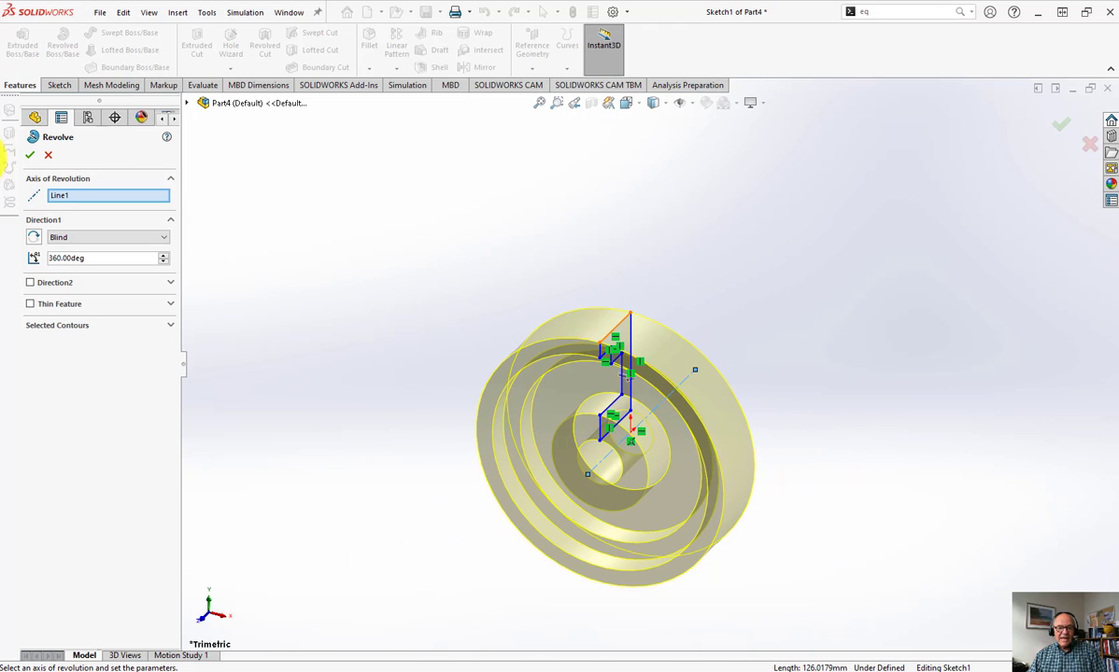
pyautogui.click(31, 156)
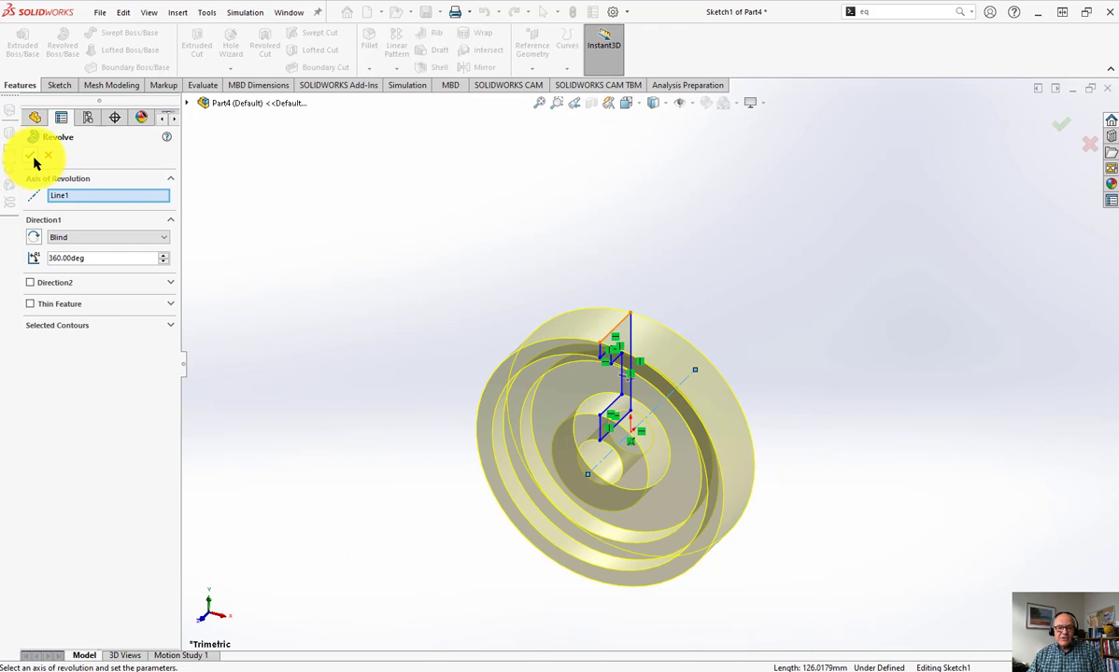
# - Examine the revolved wheel from the front and at an angle, checking its outer rim, inner rim, hub and bore circles
pyautogui.press('space')
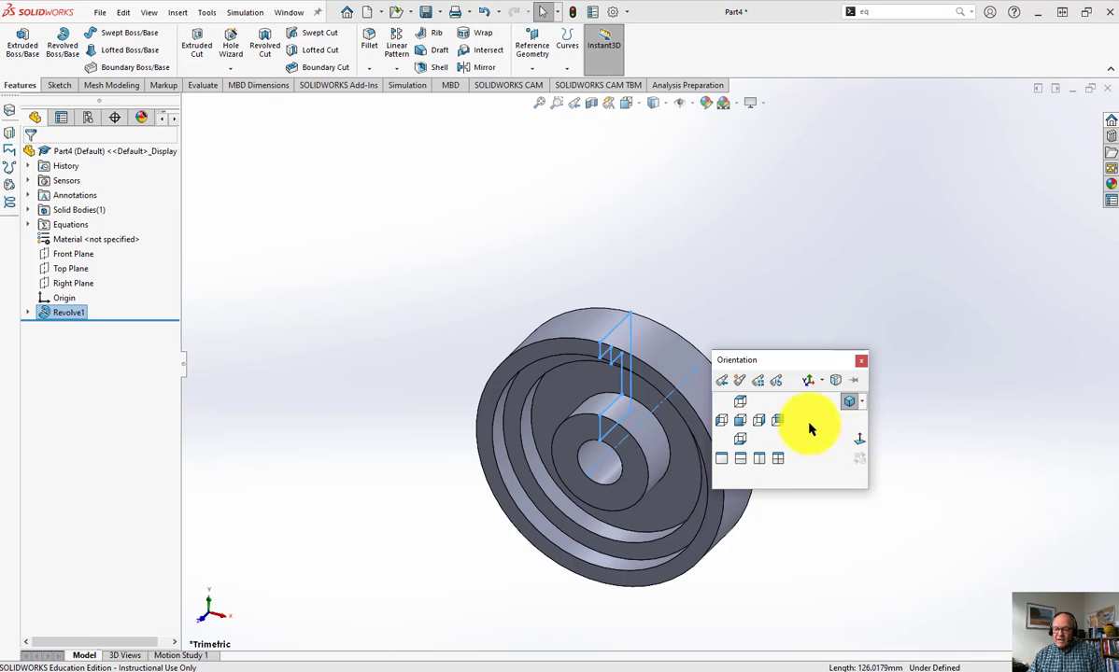
pyautogui.click(743, 424)
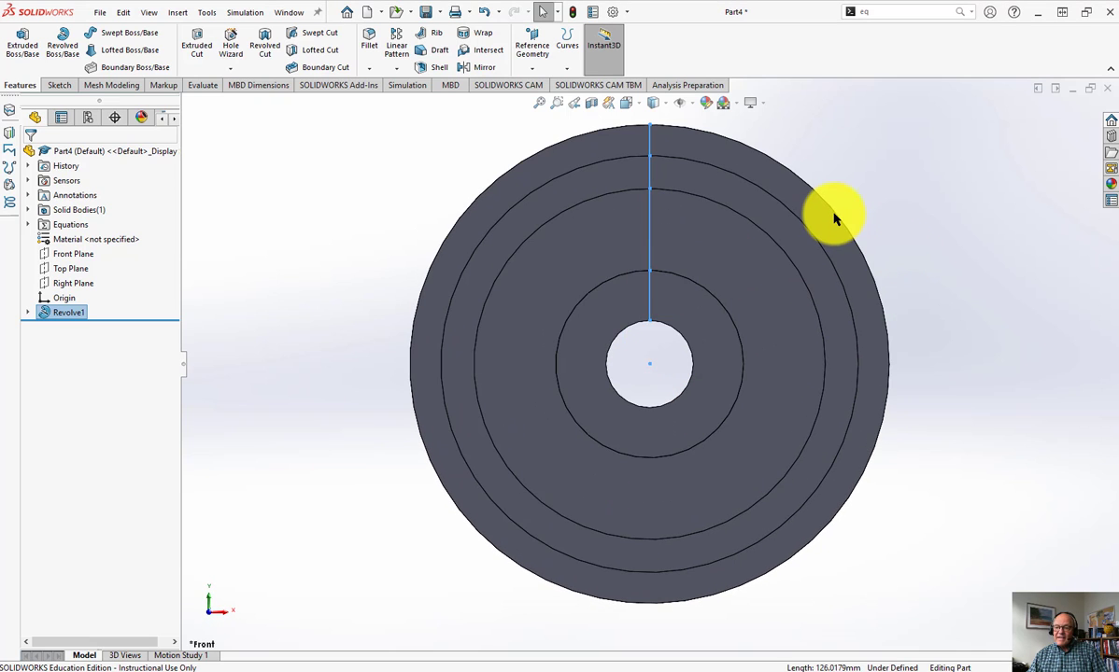
pyautogui.click(837, 218)
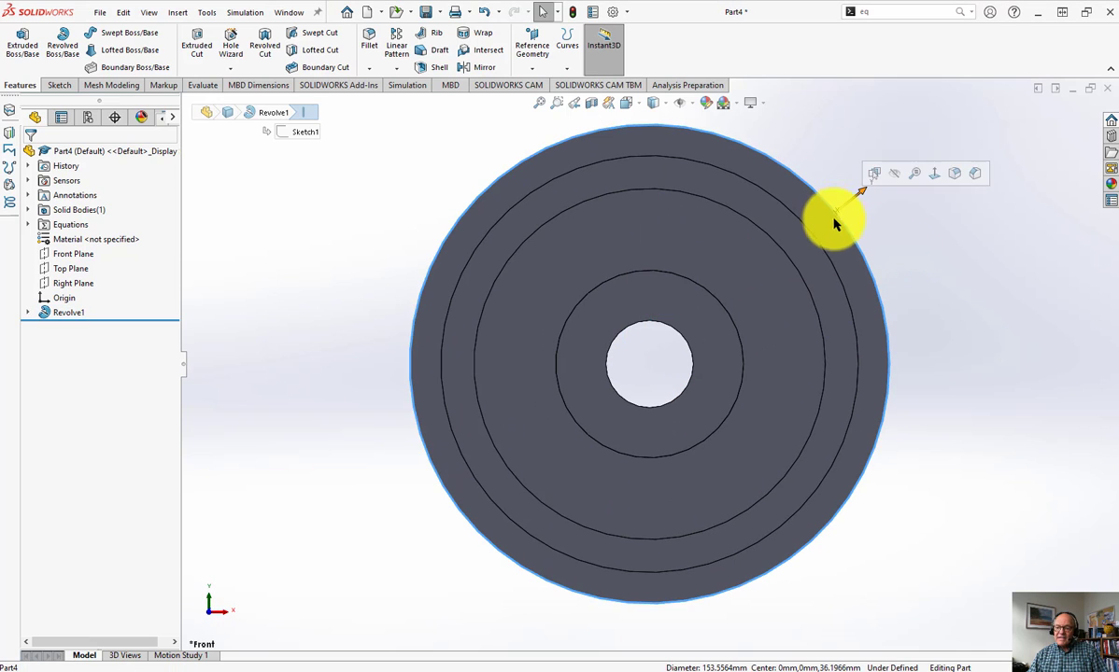
pyautogui.click(801, 266)
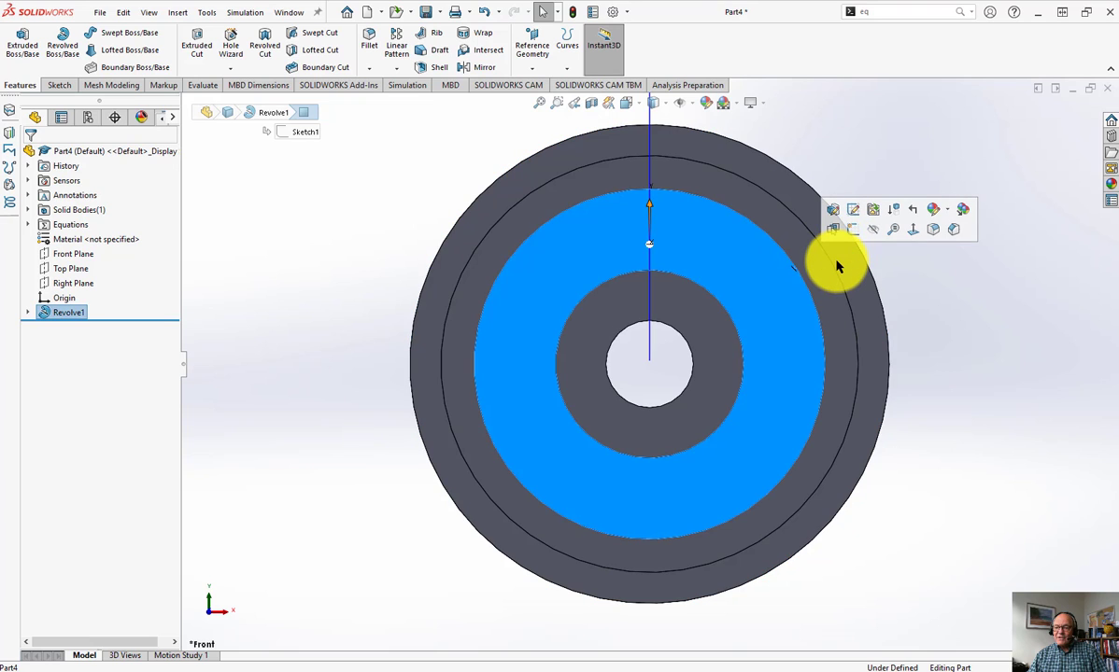
pyautogui.click(829, 265)
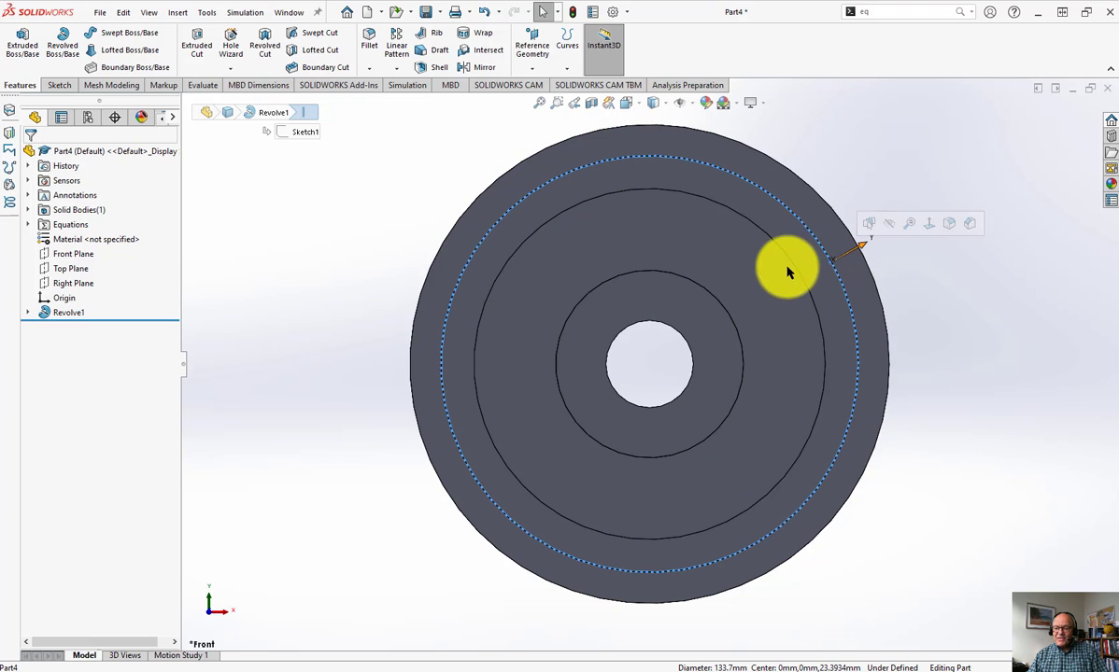
pyautogui.click(725, 318)
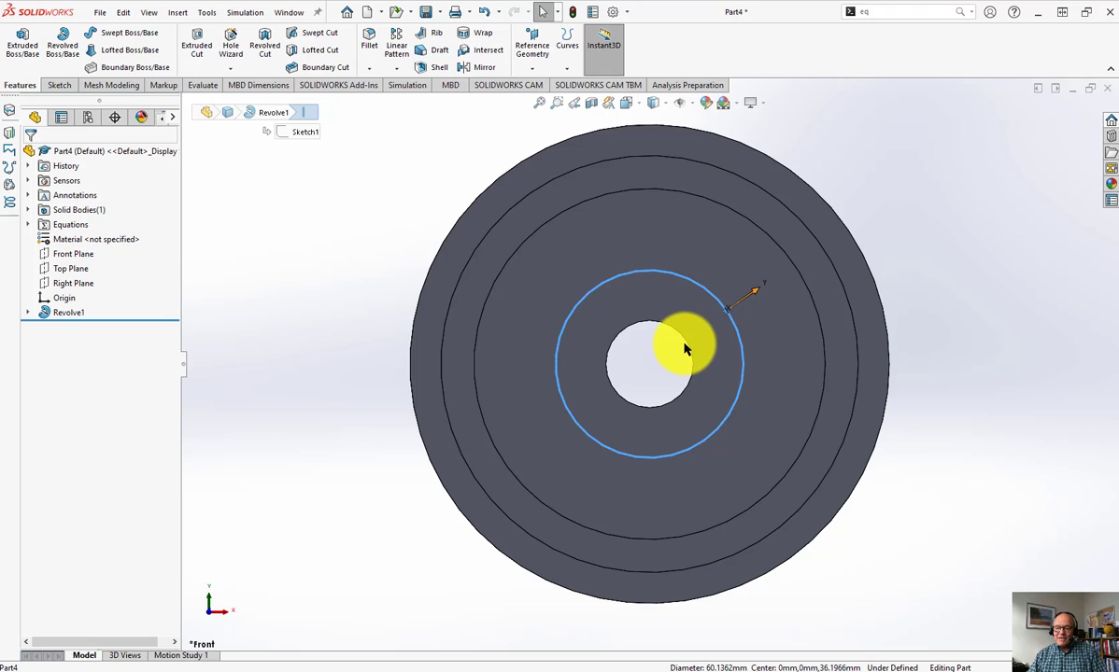
pyautogui.click(923, 389)
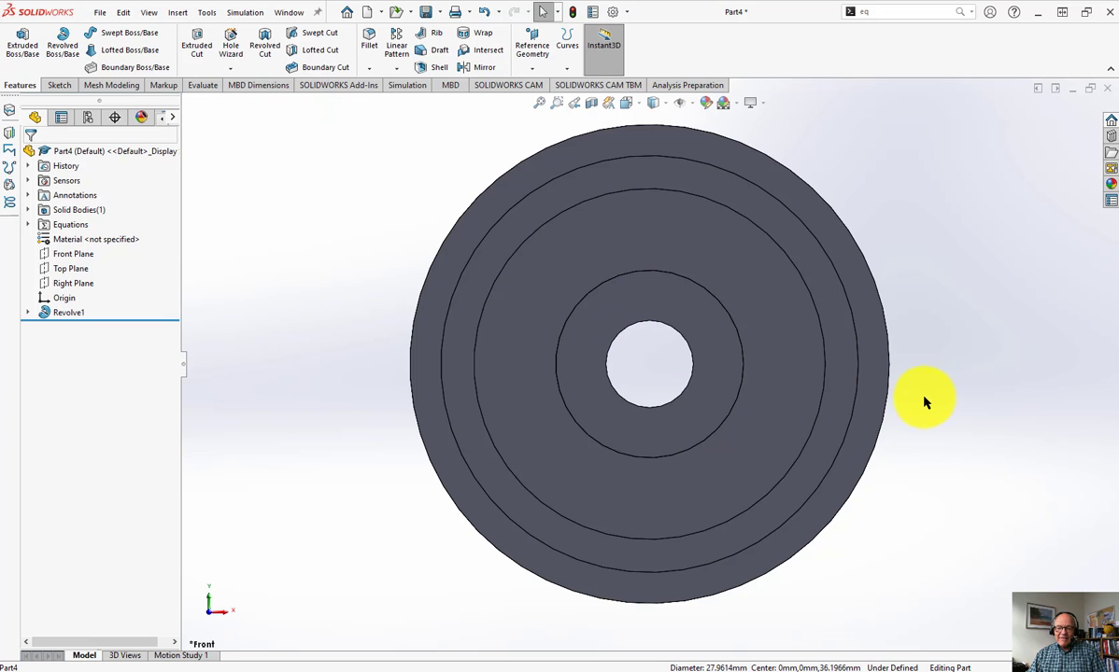
pyautogui.moveTo(894, 382); pyautogui.dragTo(812, 421, button='middle')
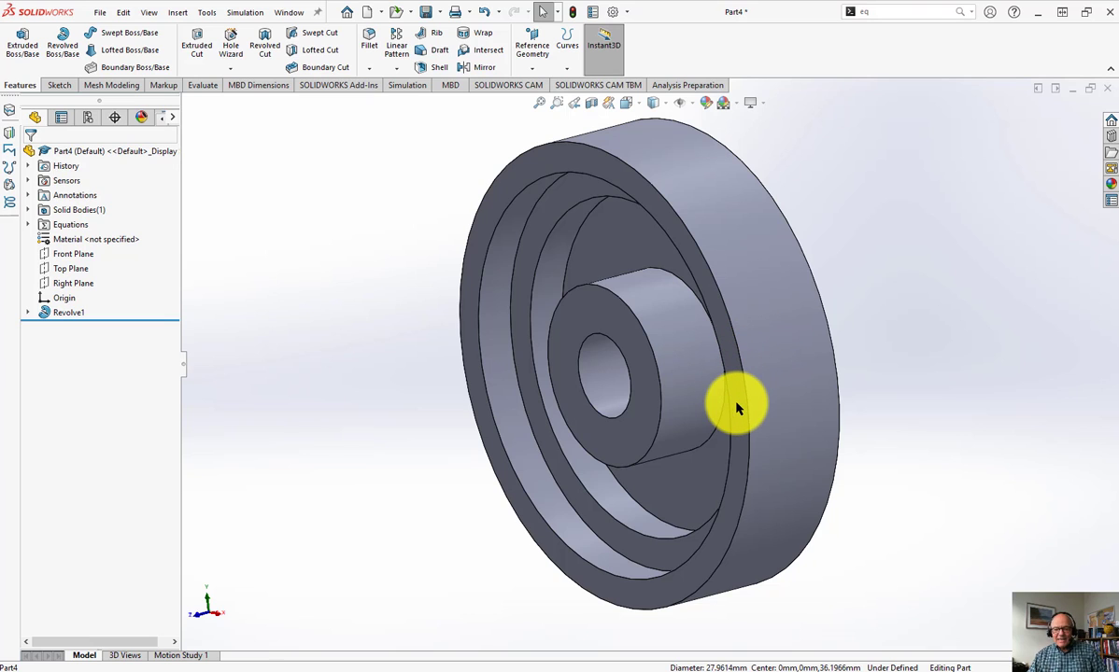
# - Reopen the revolved wheel's profile sketch for editing and view it from the right
pyautogui.click(26, 313)
pyautogui.rightClick(82, 327)
pyautogui.click(96, 286)
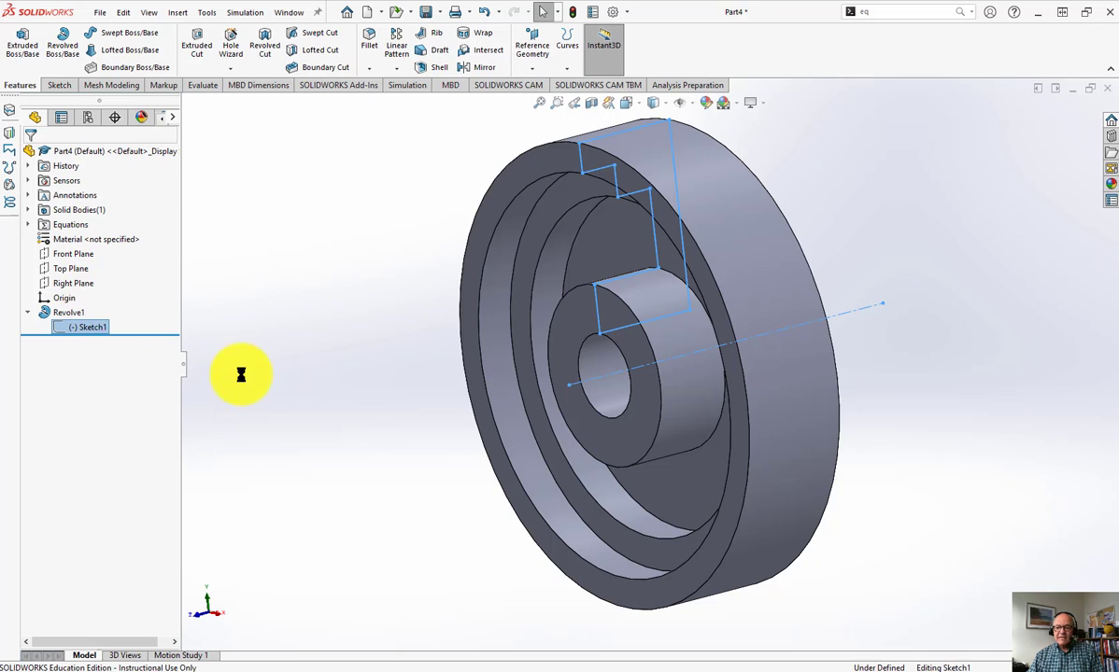
pyautogui.press('space')
pyautogui.click(510, 563)
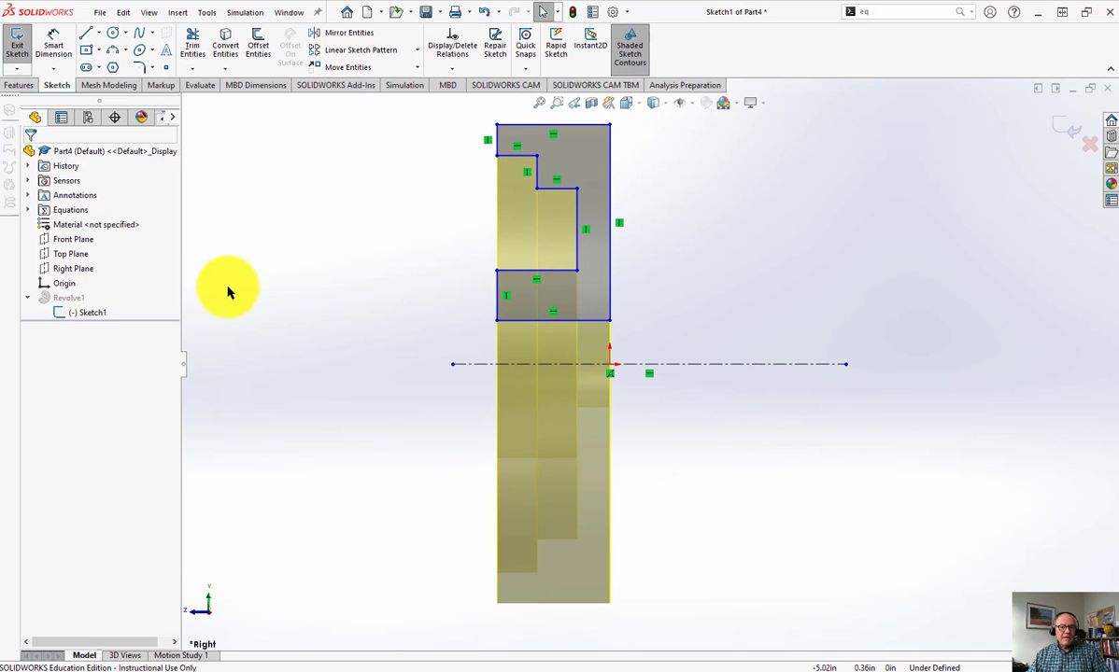
# - Switch to PowerPoint, check the gear diameters on the Gear Drawings slide, and move its window aside to return to SOLIDWORKS
pyautogui.hotkey('alt', 'Tab')
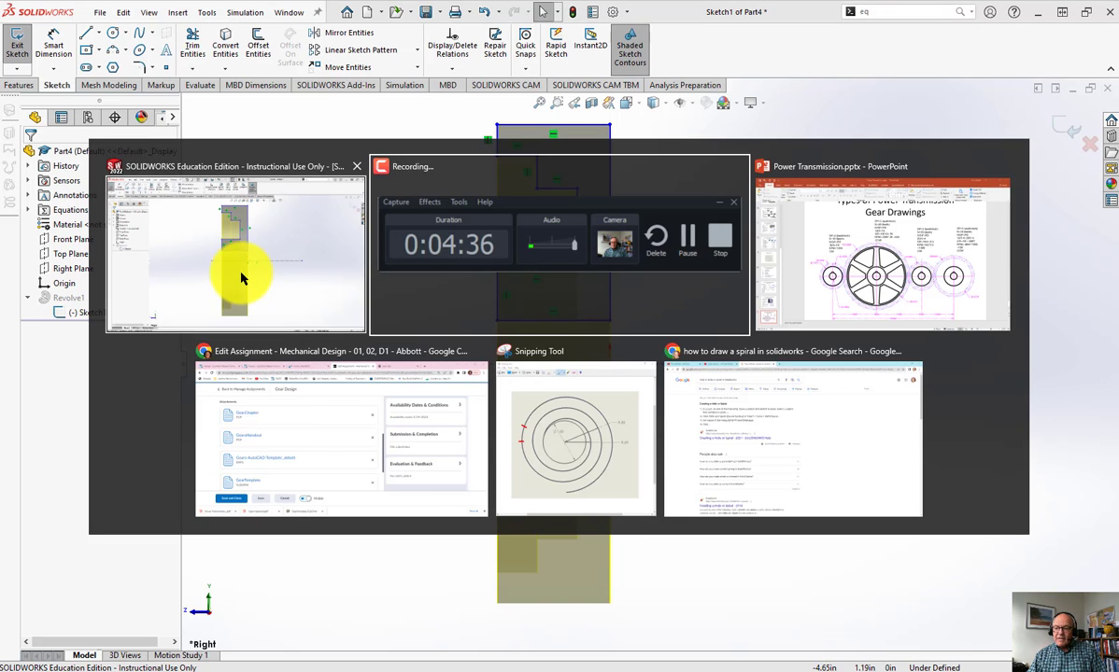
pyautogui.hotkey('alt', 'Tab')
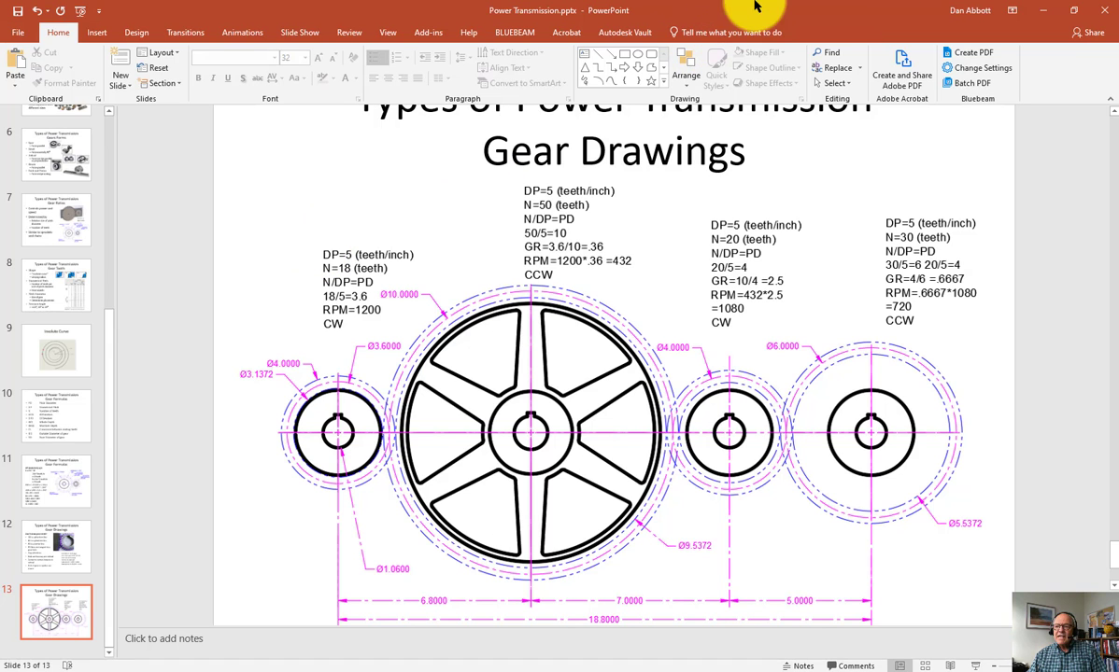
pyautogui.moveTo(765, 15); pyautogui.dragTo(0, 140)
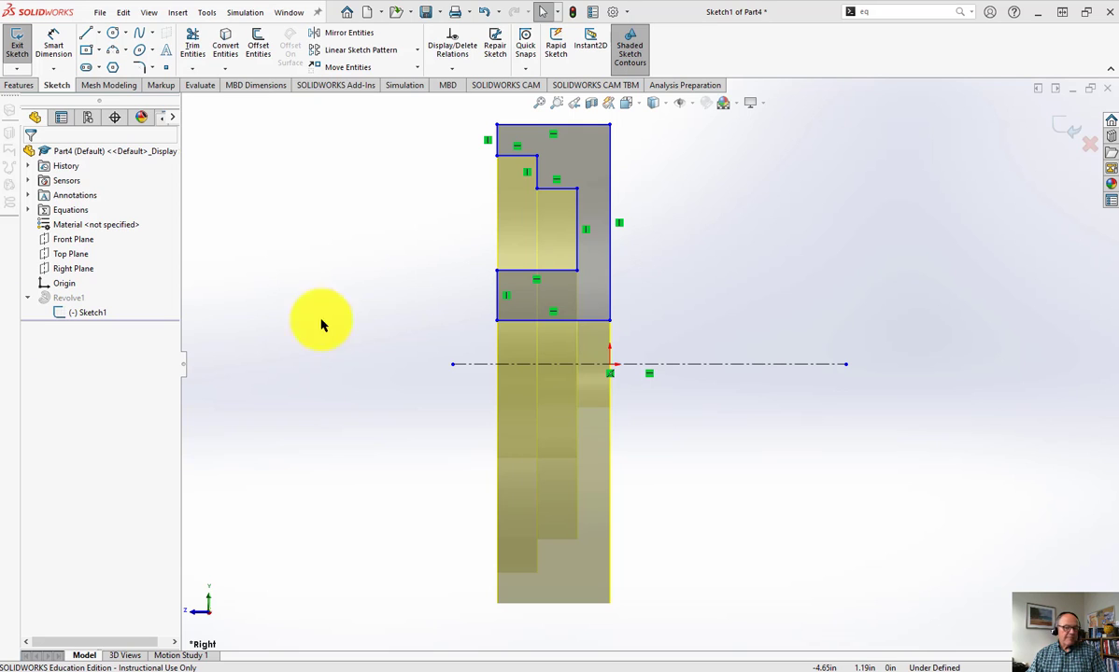
# - Dimension the profile's lowest horizontal line about the centerline as a 1.06 in bore diameter
pyautogui.moveTo(340, 495); pyautogui.dragTo(327, 294, button='right')
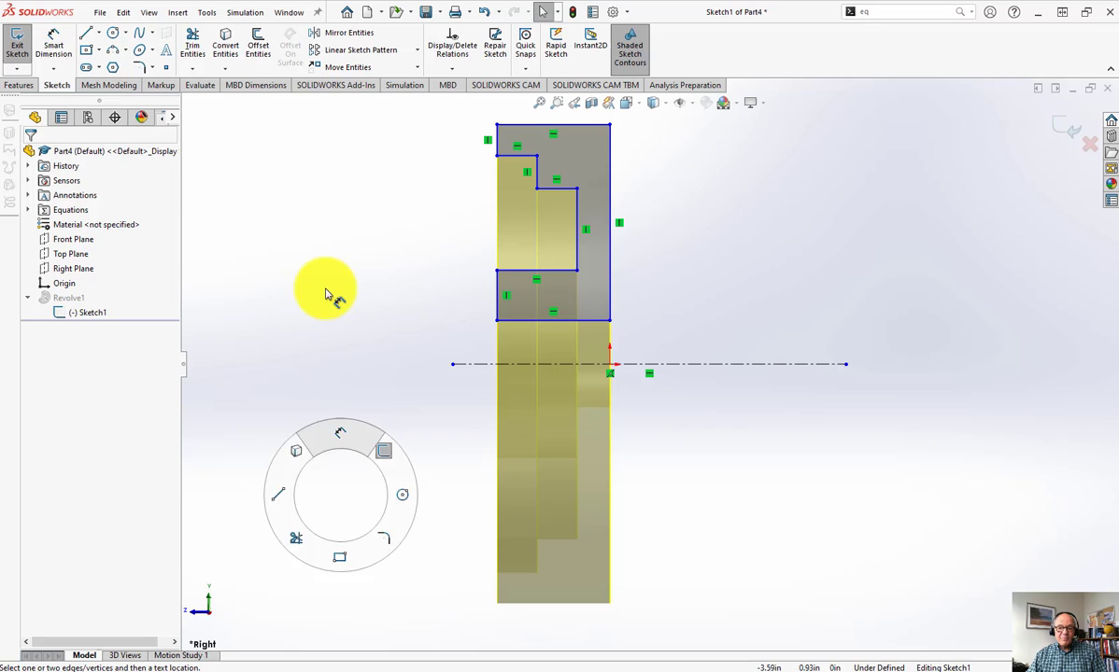
pyautogui.click(510, 320)
pyautogui.click(504, 364)
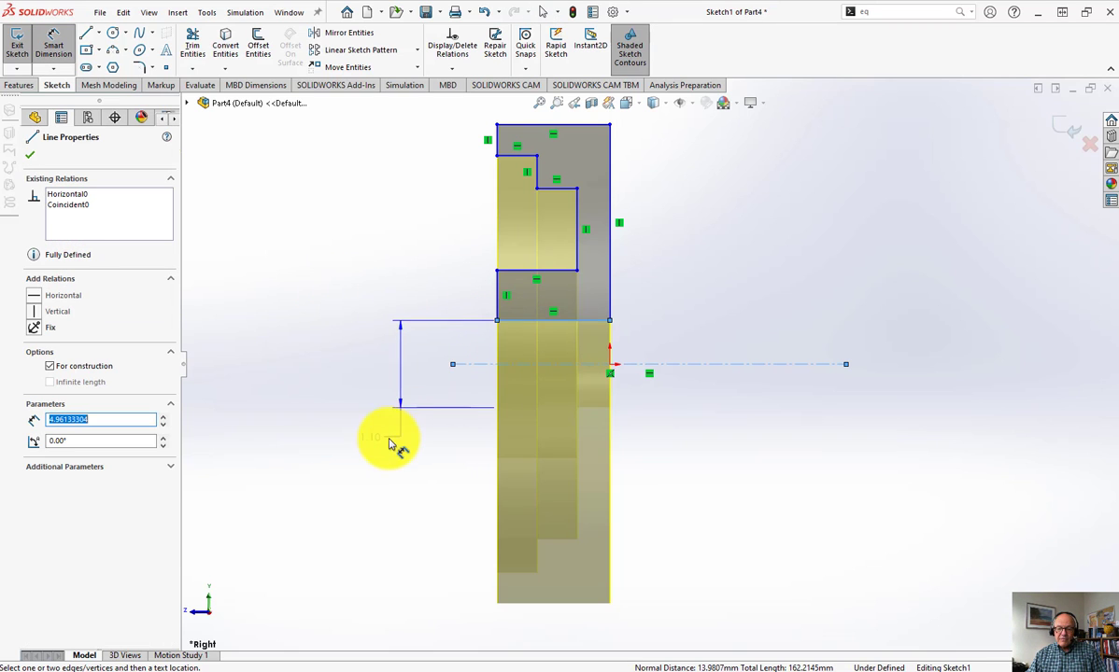
pyautogui.click(317, 445)
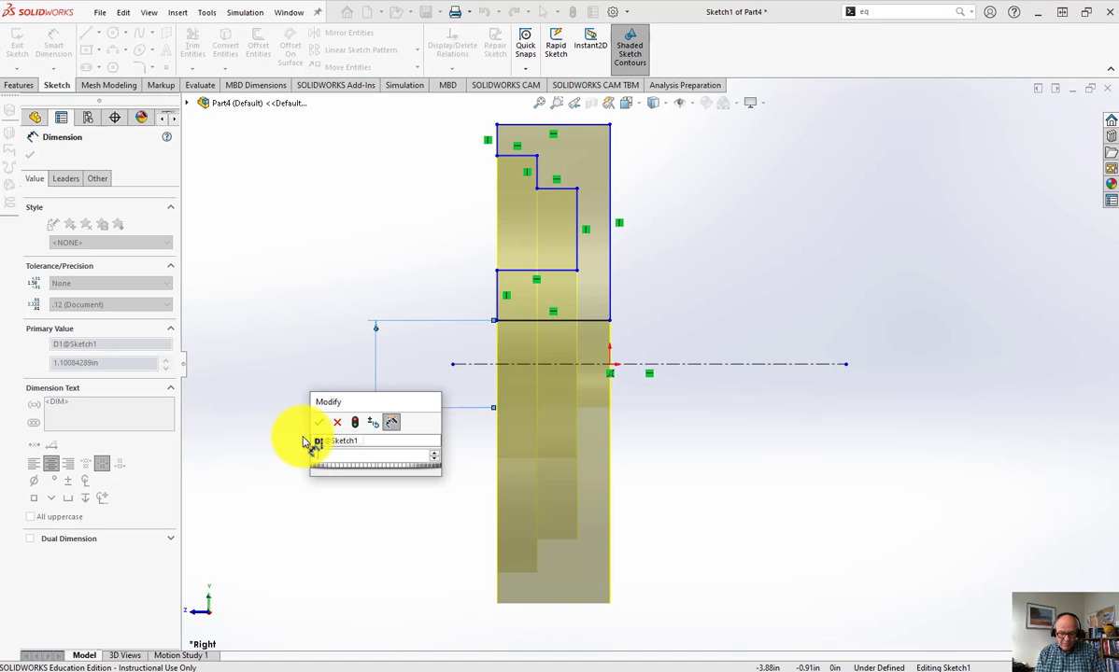
pyautogui.write('1.06')
pyautogui.press('Return')
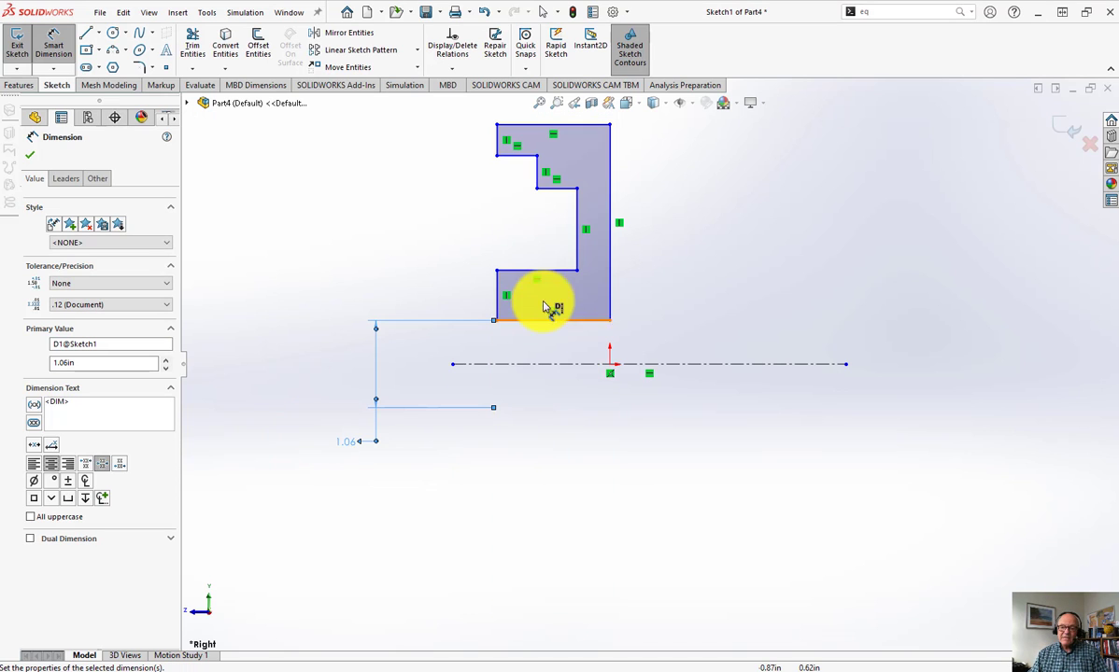
# - Dimension the hub's upper horizontal line about the centerline as a 3 in diameter
pyautogui.click(532, 271)
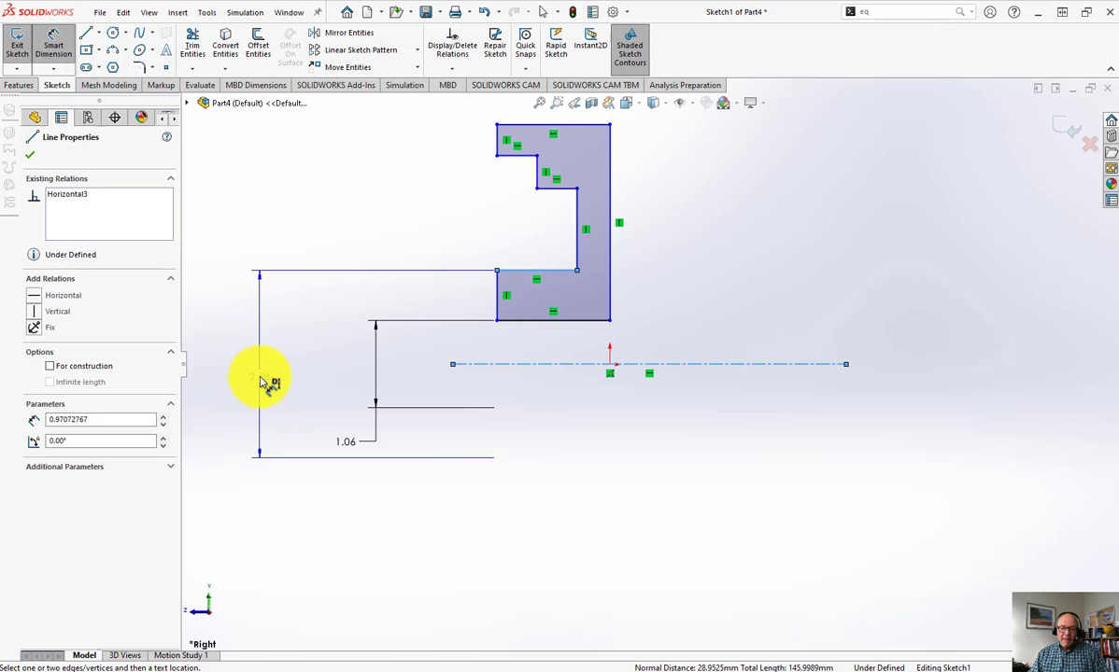
pyautogui.click(261, 381)
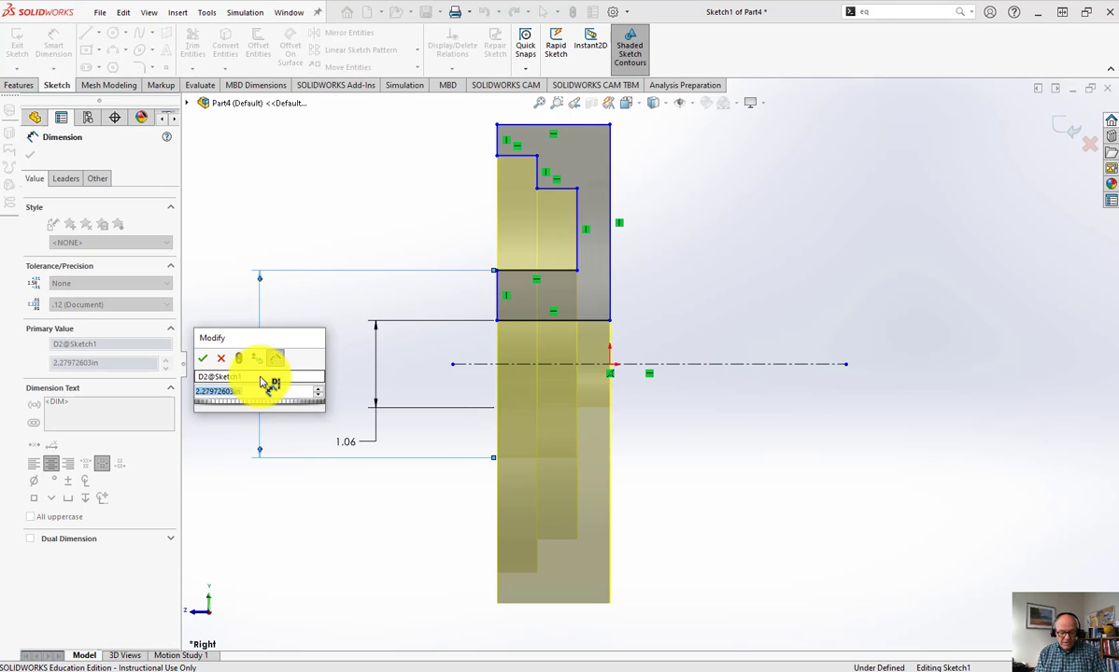
pyautogui.write('3')
pyautogui.press('Return')
# - Dimension the outermost horizontal step line below the rim about the centerline as a 3.6 in diameter
pyautogui.scroll(3, 657, 342)
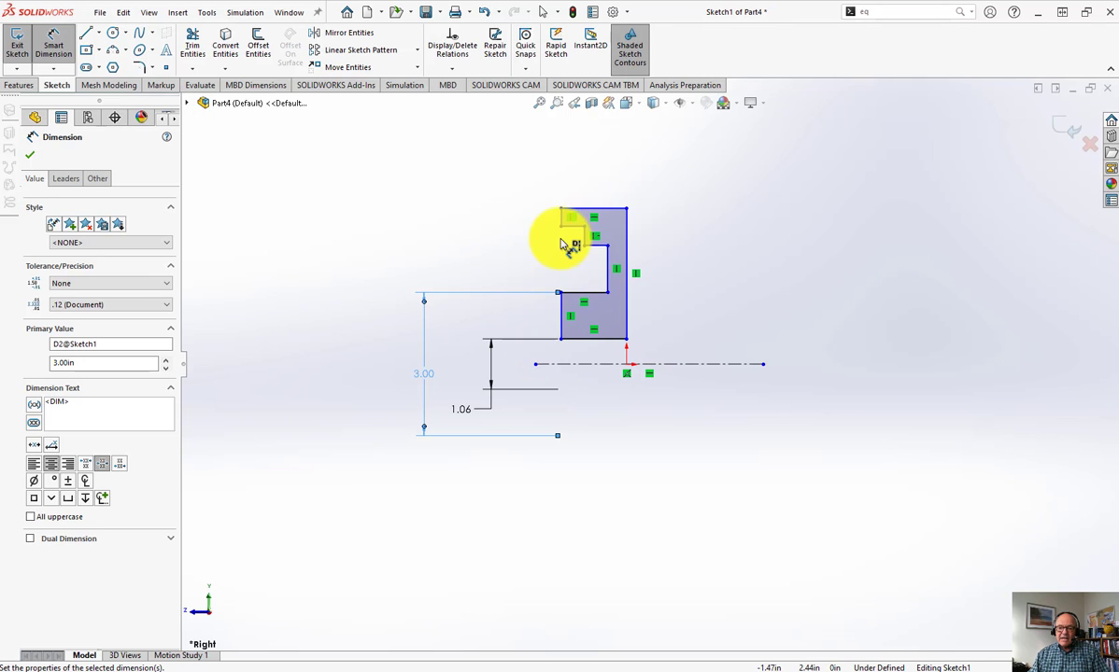
pyautogui.click(574, 229)
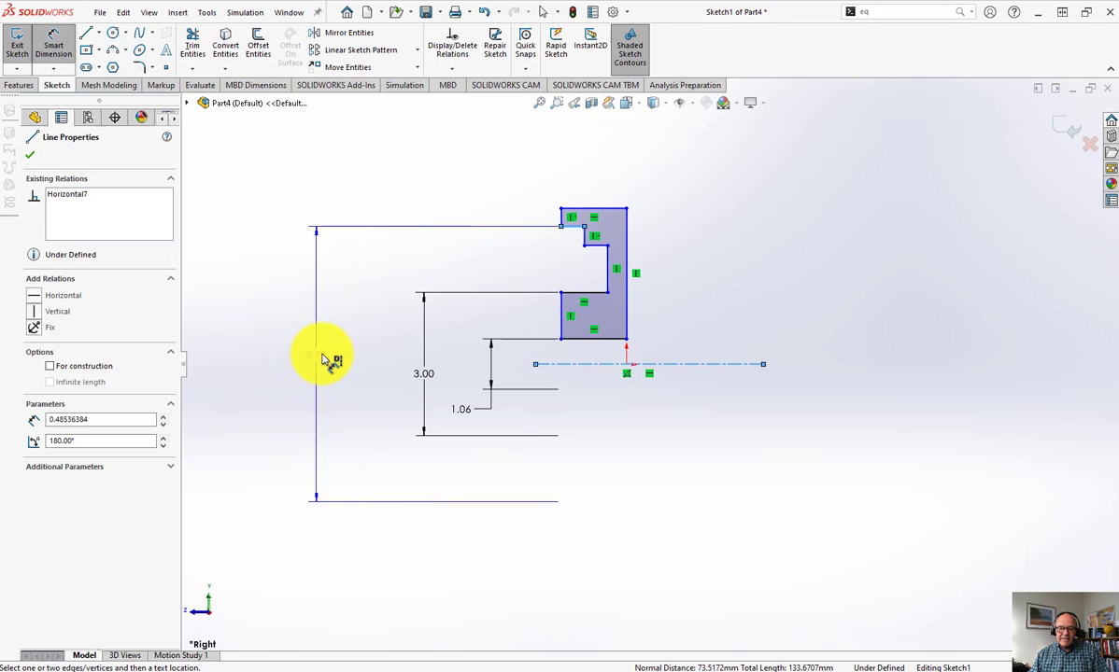
pyautogui.click(325, 367)
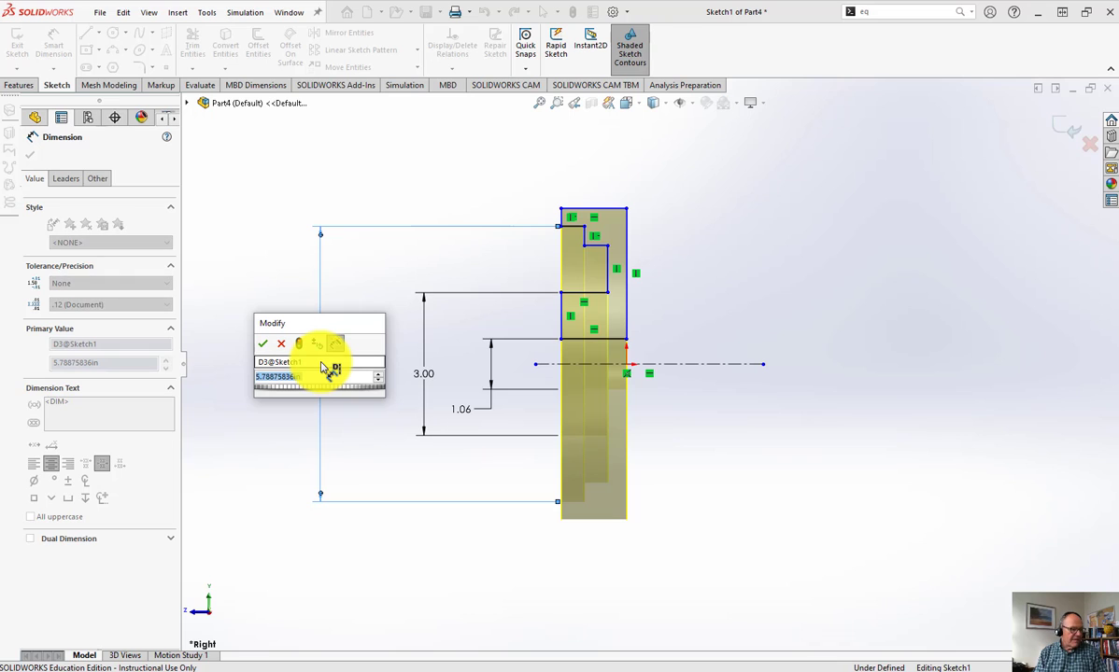
pyautogui.write('3.6')
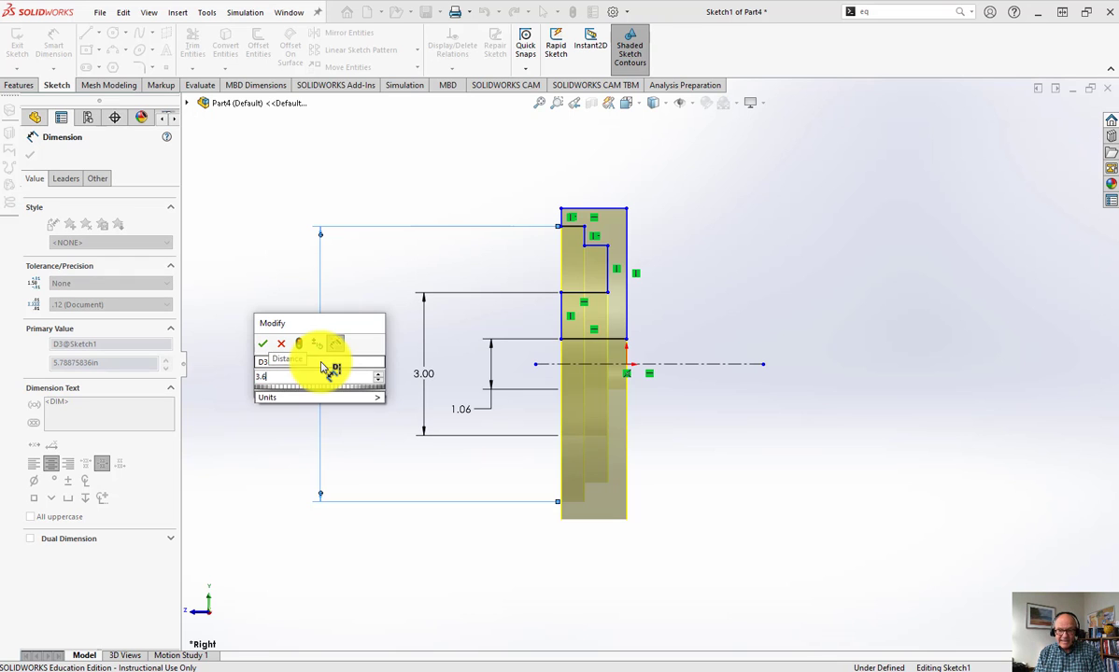
pyautogui.press('Return')
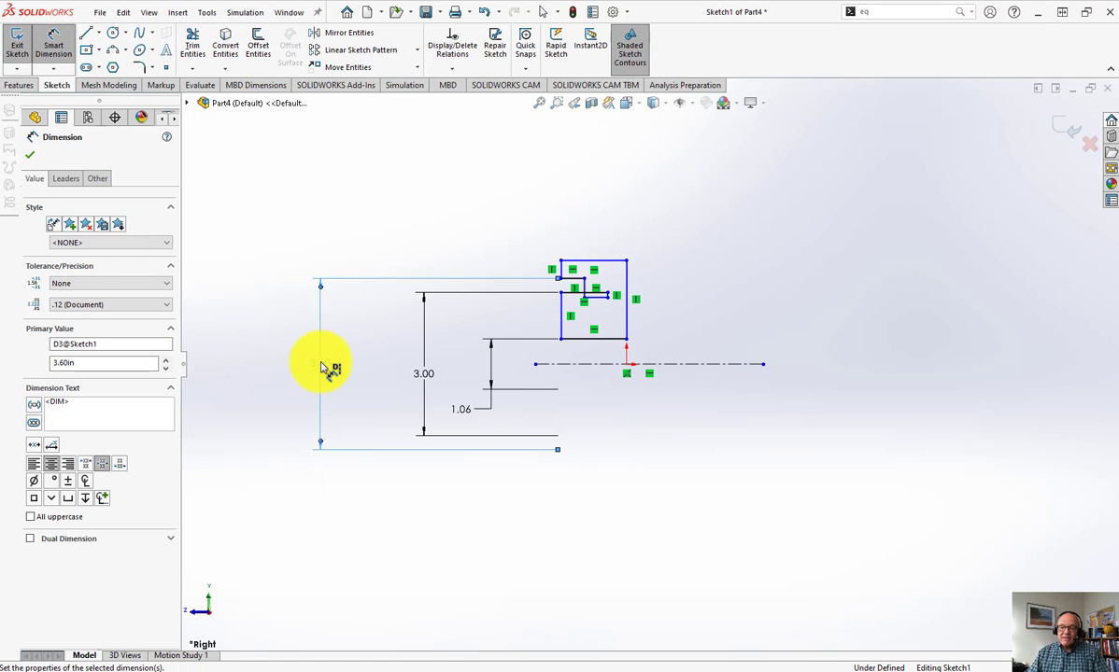
# - Move the lower horizontal step line up between the hub's upper line and the 3.6 in diameter line so the profile no longer overlaps itself
pyautogui.scroll(-6, 637, 288)
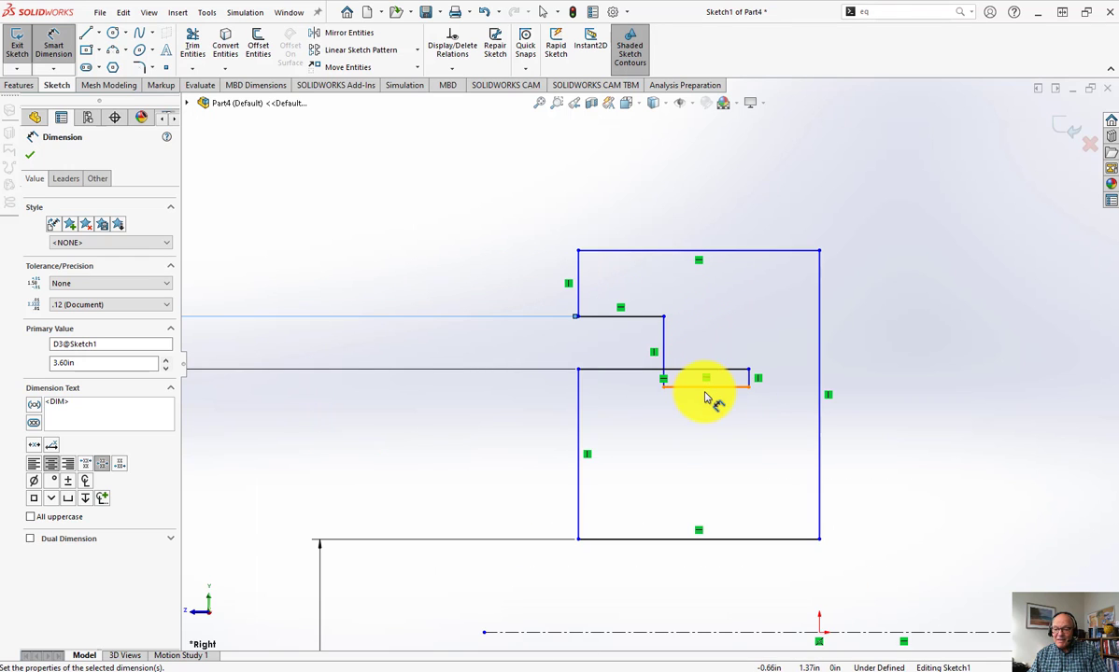
pyautogui.click(706, 384)
pyautogui.press('Escape')
pyautogui.press('Escape')
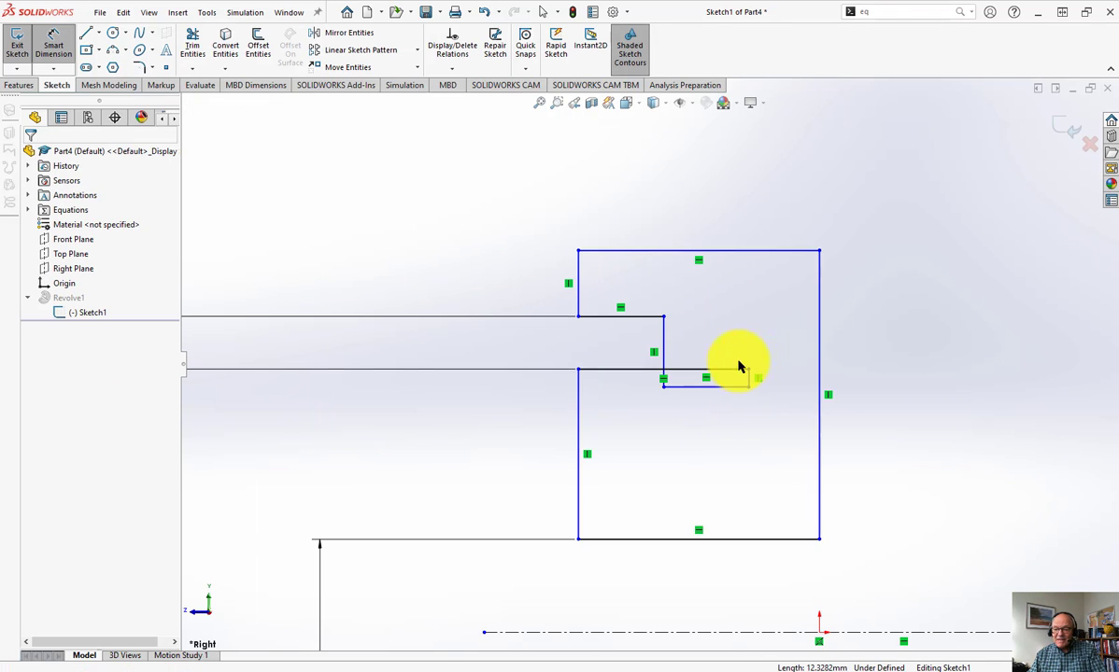
pyautogui.moveTo(719, 357)
pyautogui.mouseDown()
pyautogui.moveTo(686, 387)
pyautogui.moveTo(687, 343)
pyautogui.mouseUp()
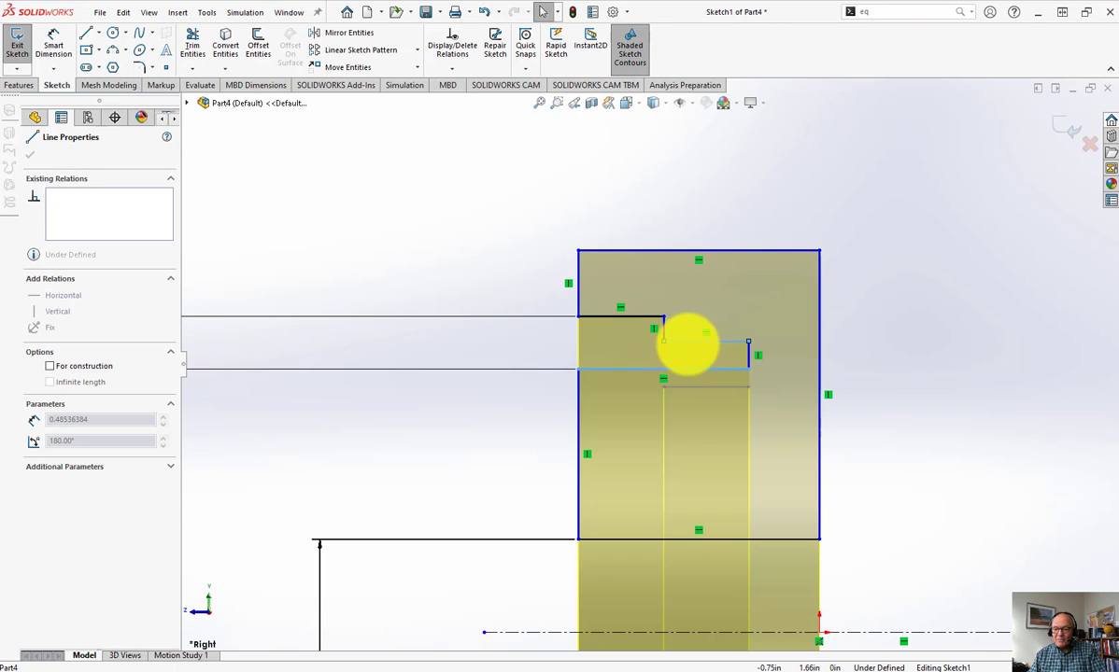
pyautogui.click(1046, 327)
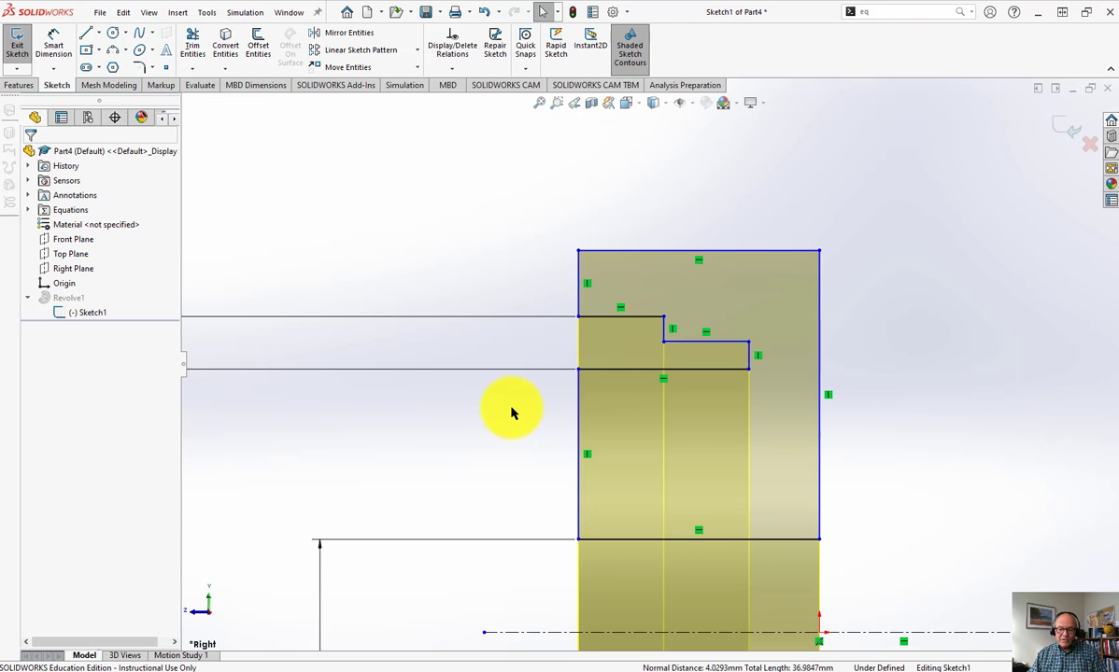
# - Dimension the vertical distance from the 3.6 in diameter line to the profile's outer edge with the equation =1/"dp"
pyautogui.scroll(3, 516, 409)
pyautogui.scroll(-2, 631, 355)
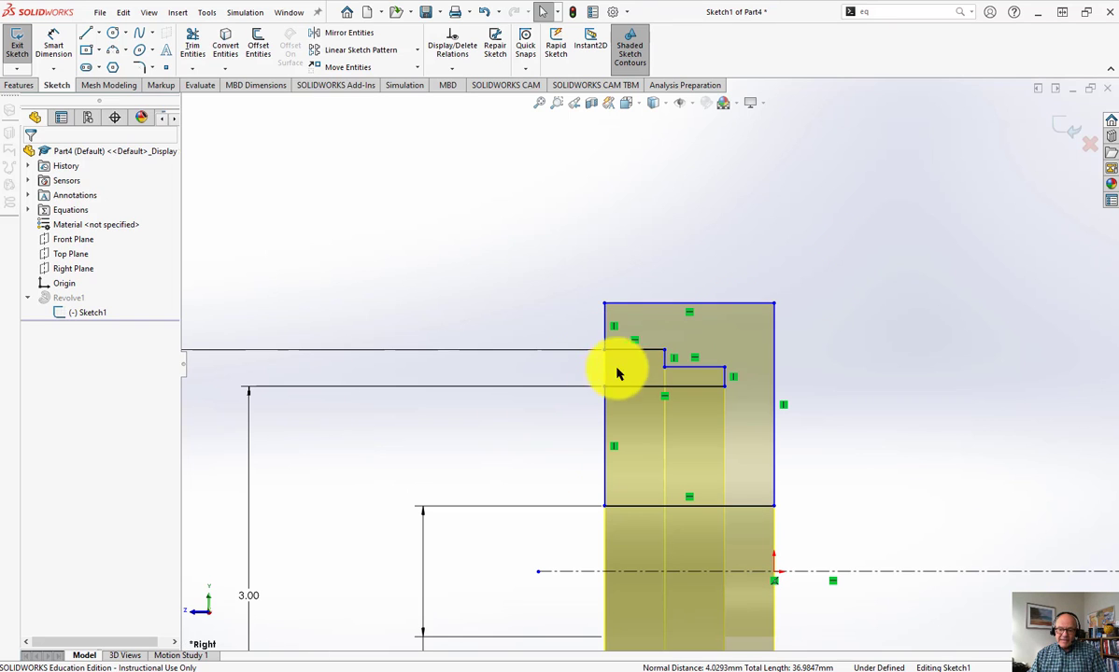
pyautogui.scroll(1, 650, 360)
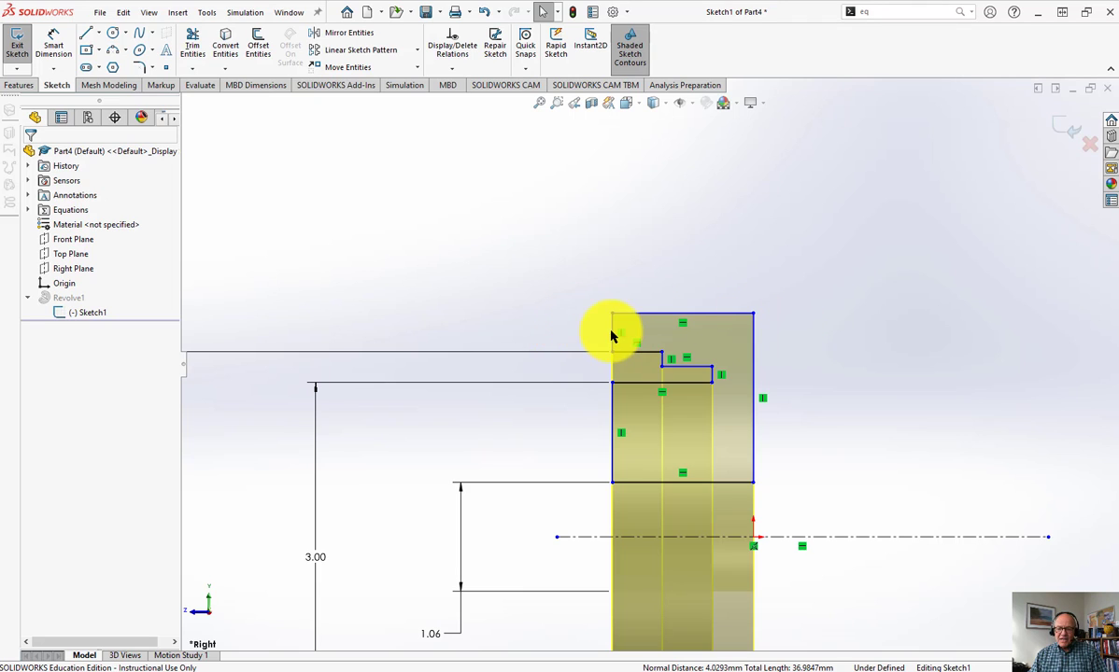
pyautogui.moveTo(509, 227); pyautogui.dragTo(505, 196, button='right')
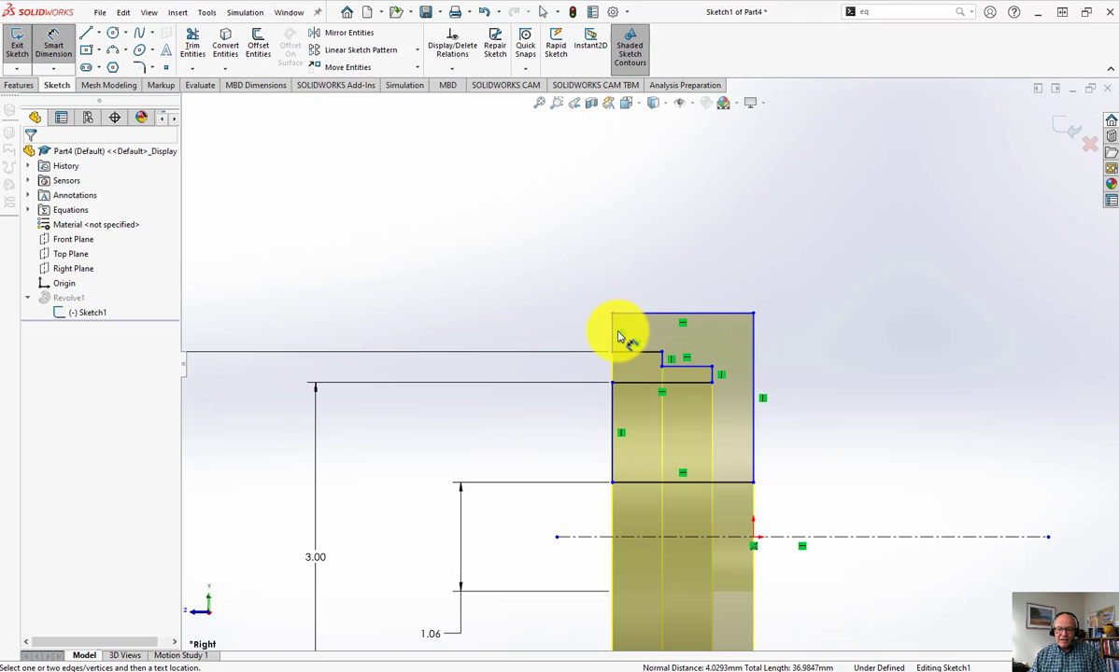
pyautogui.click(644, 356)
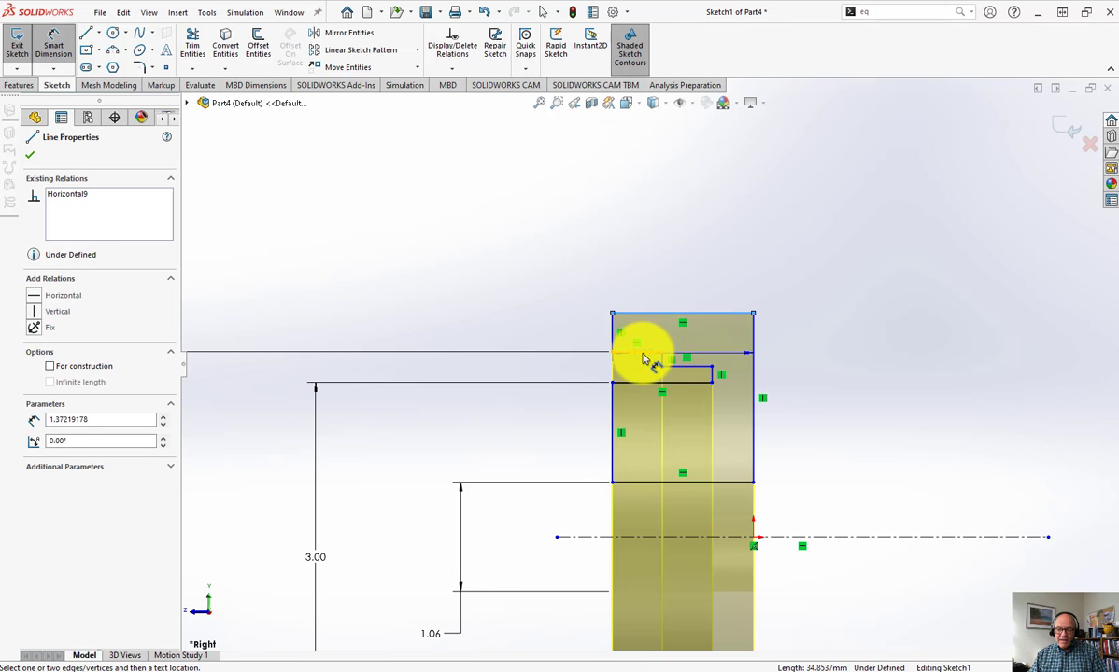
pyautogui.click(643, 355)
pyautogui.click(538, 334)
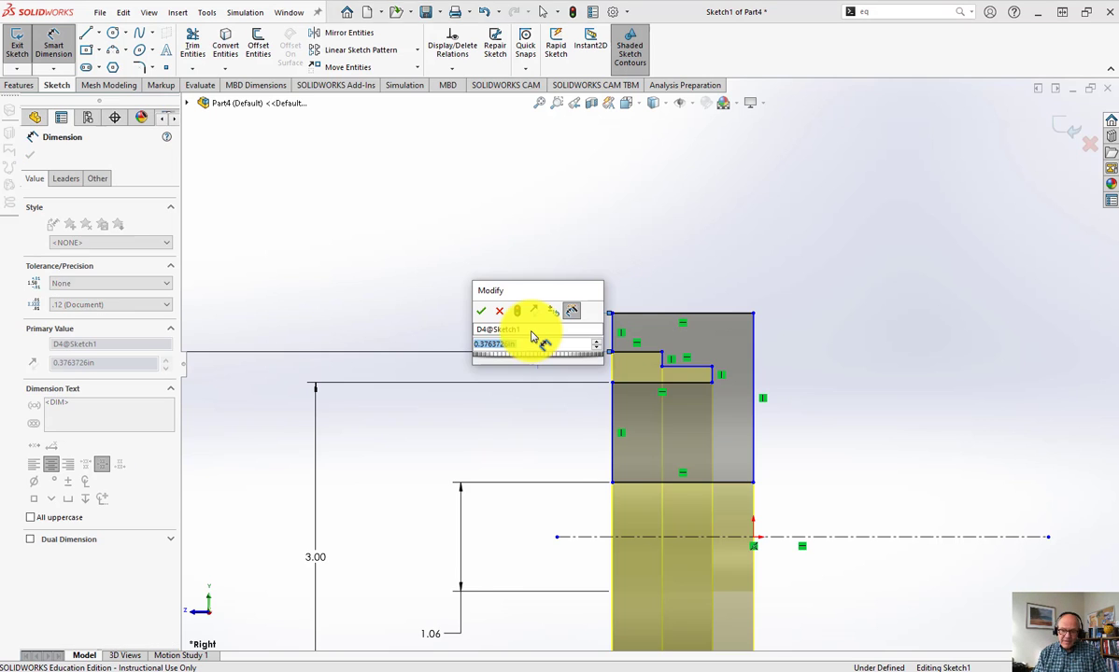
pyautogui.write('=')
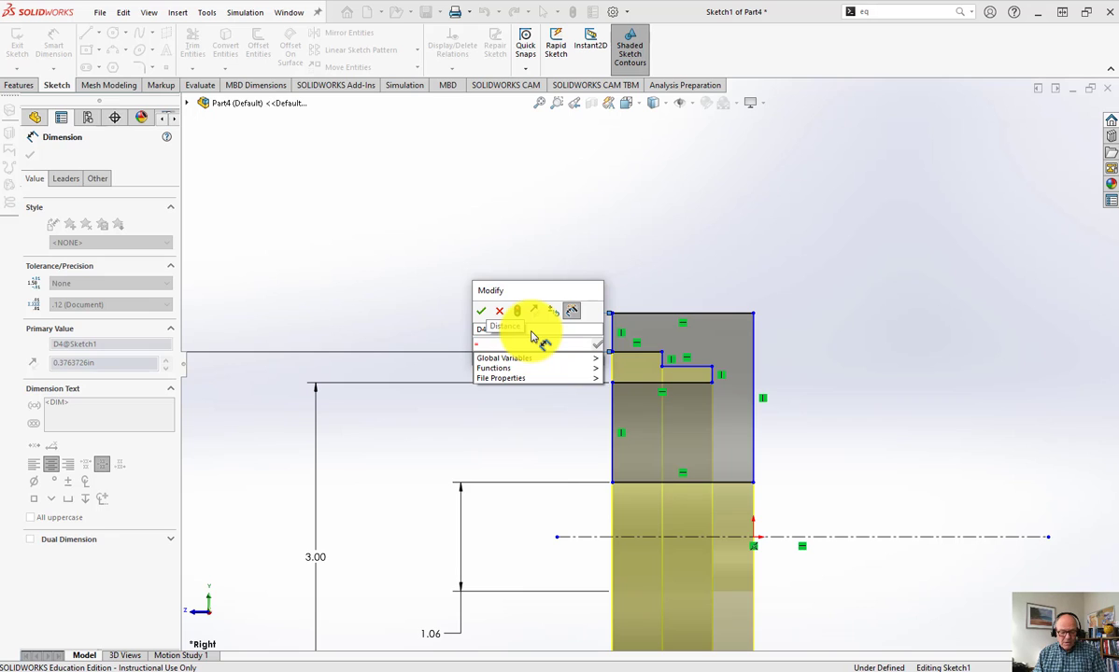
pyautogui.write('1')
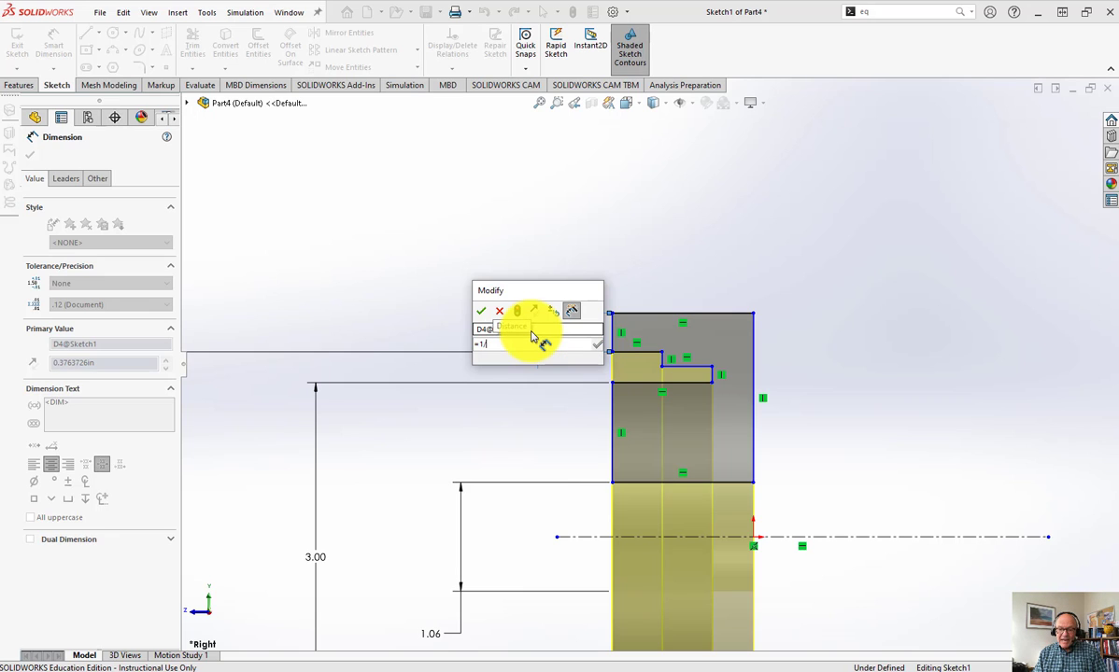
pyautogui.press('BackSpace')
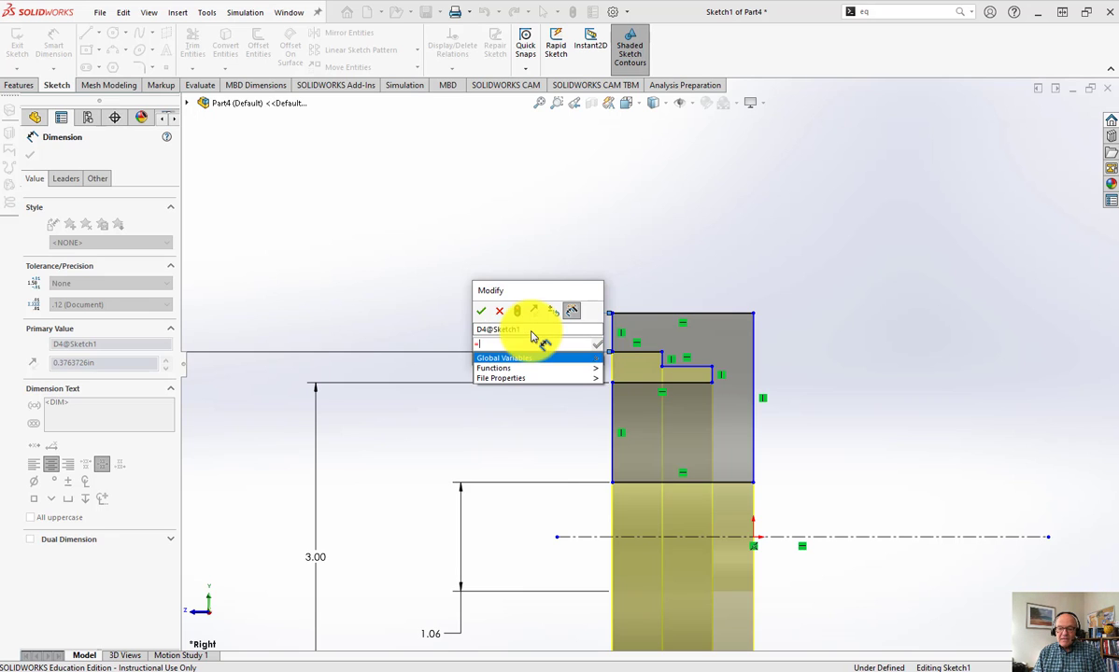
pyautogui.press('Return')
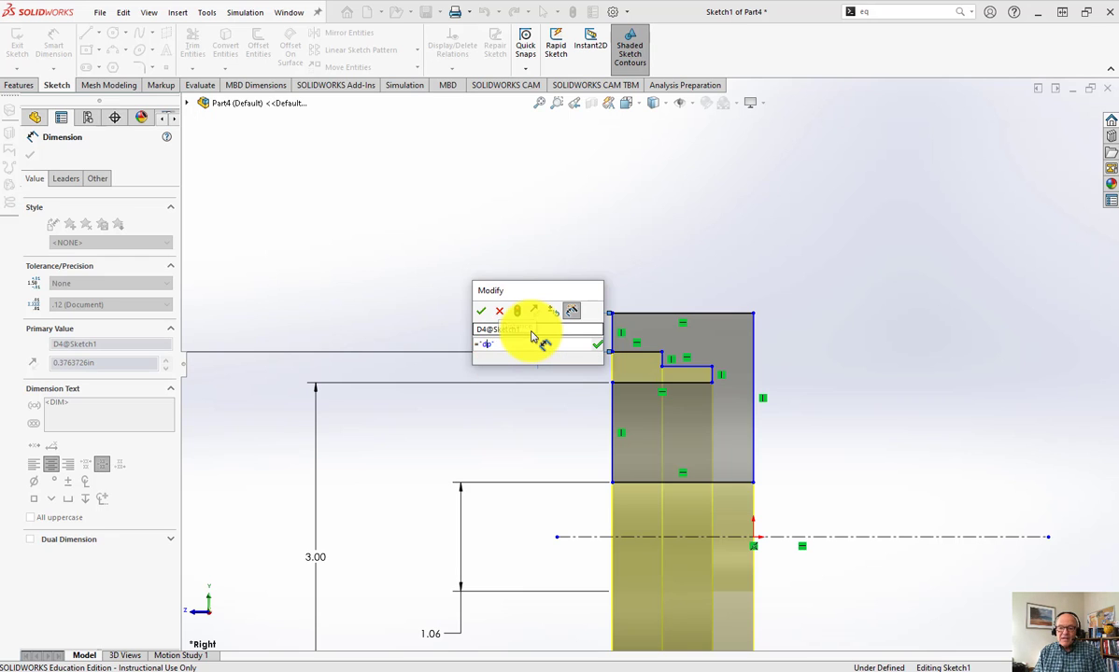
pyautogui.write('1/')
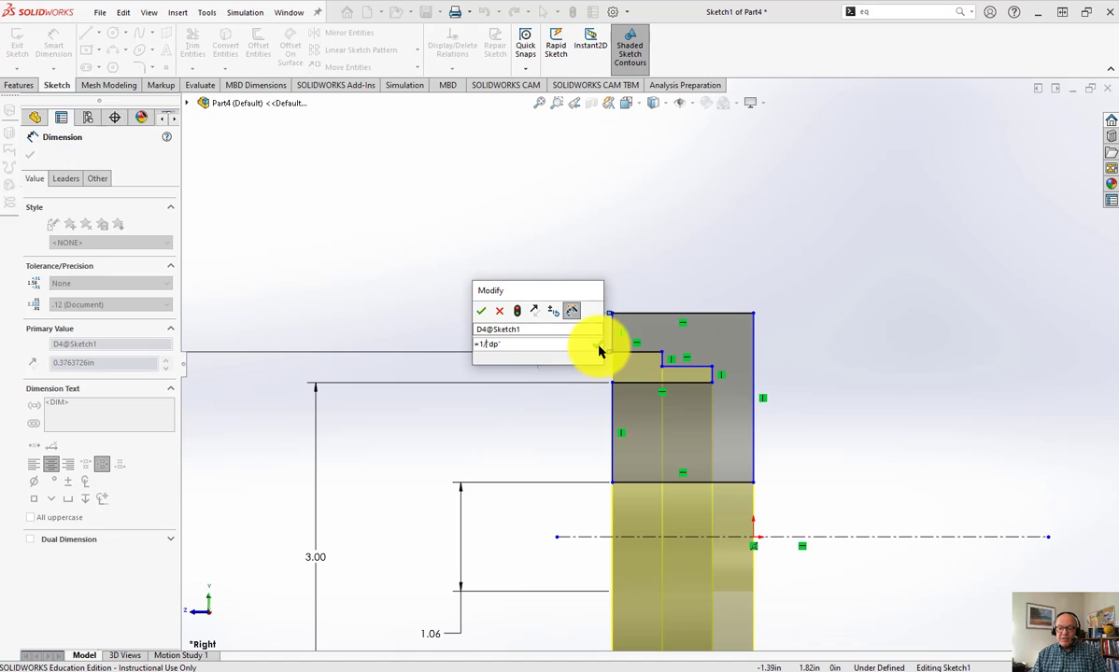
pyautogui.click(597, 345)
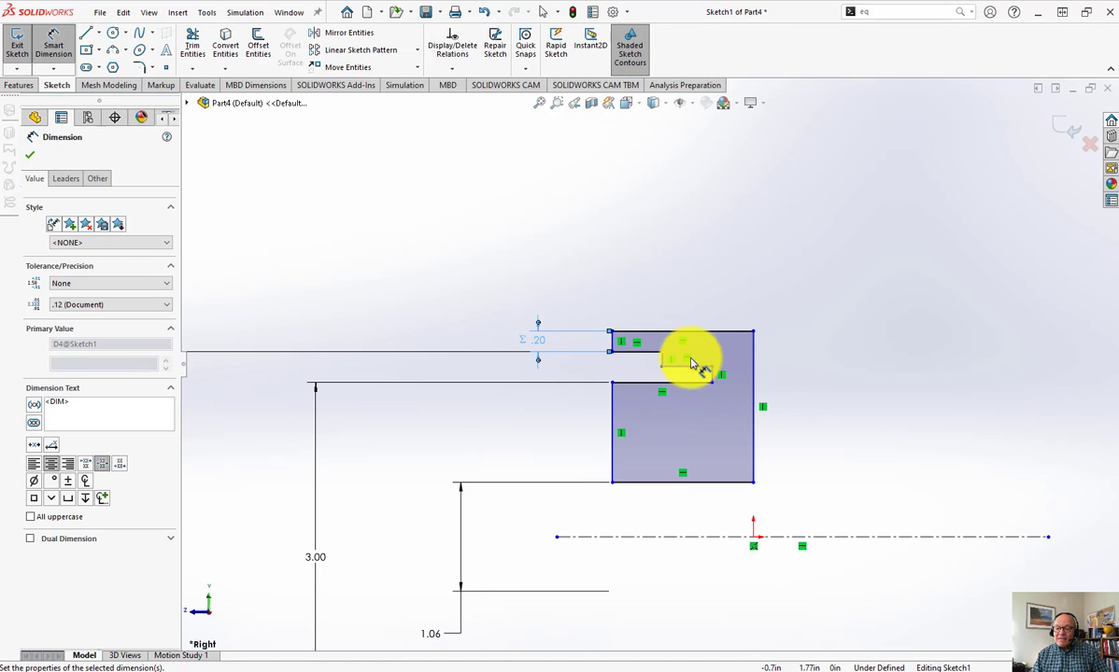
# - Dimension the vertical distance from the 3.6 in diameter line down to the next horizontal step line with the equation =1.157/"dp"
pyautogui.click(693, 371)
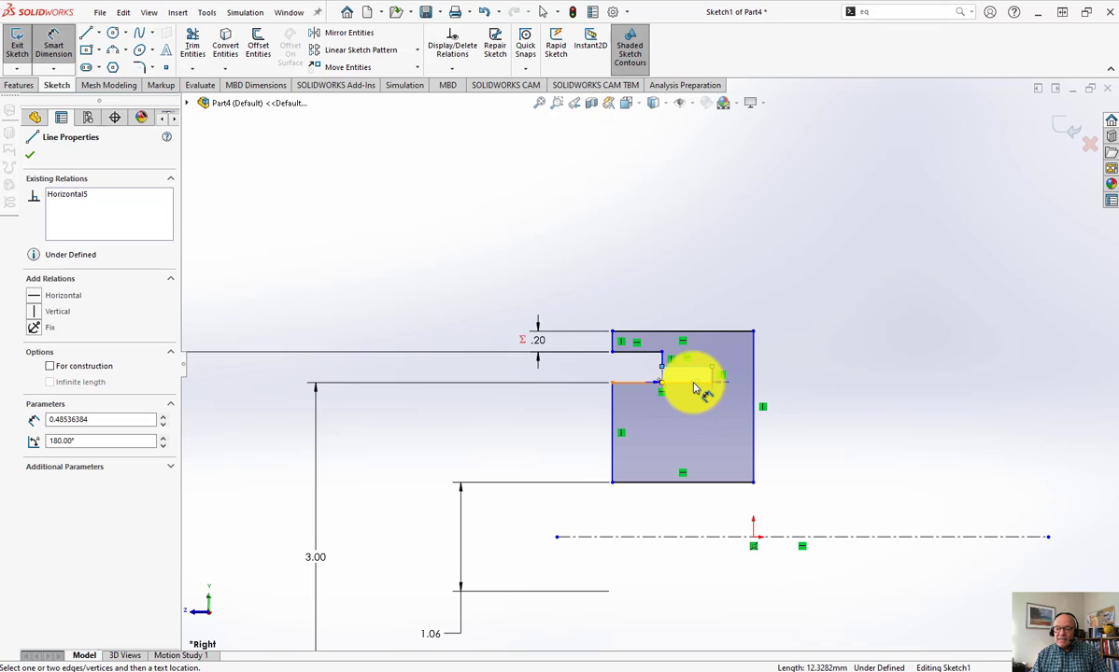
pyautogui.press('Escape')
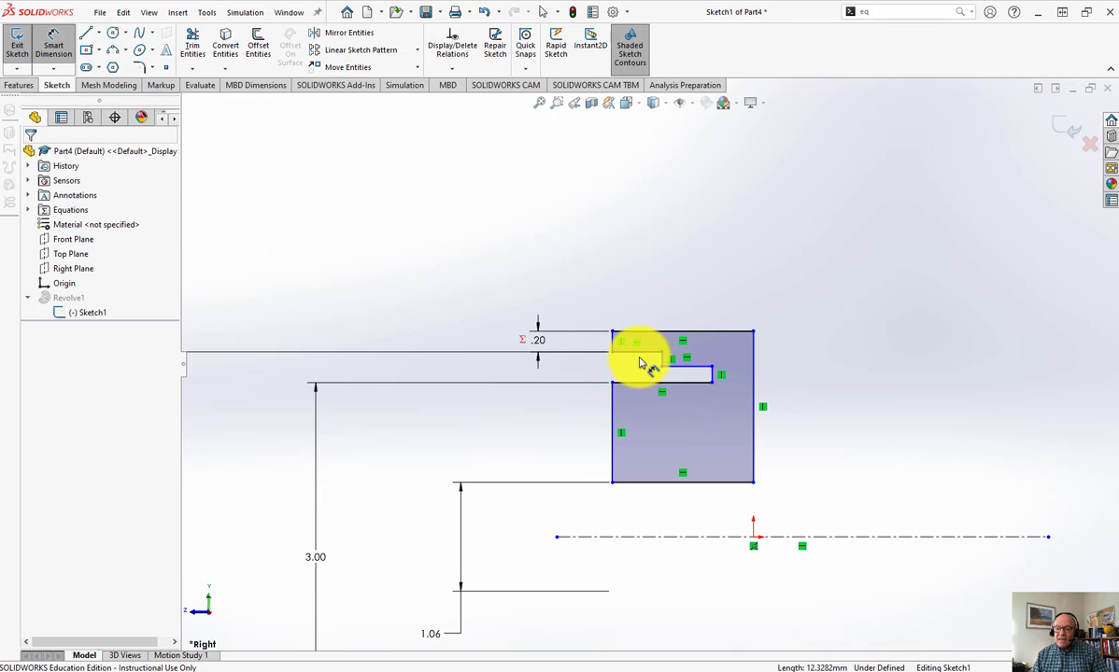
pyautogui.click(687, 371)
pyautogui.click(699, 371)
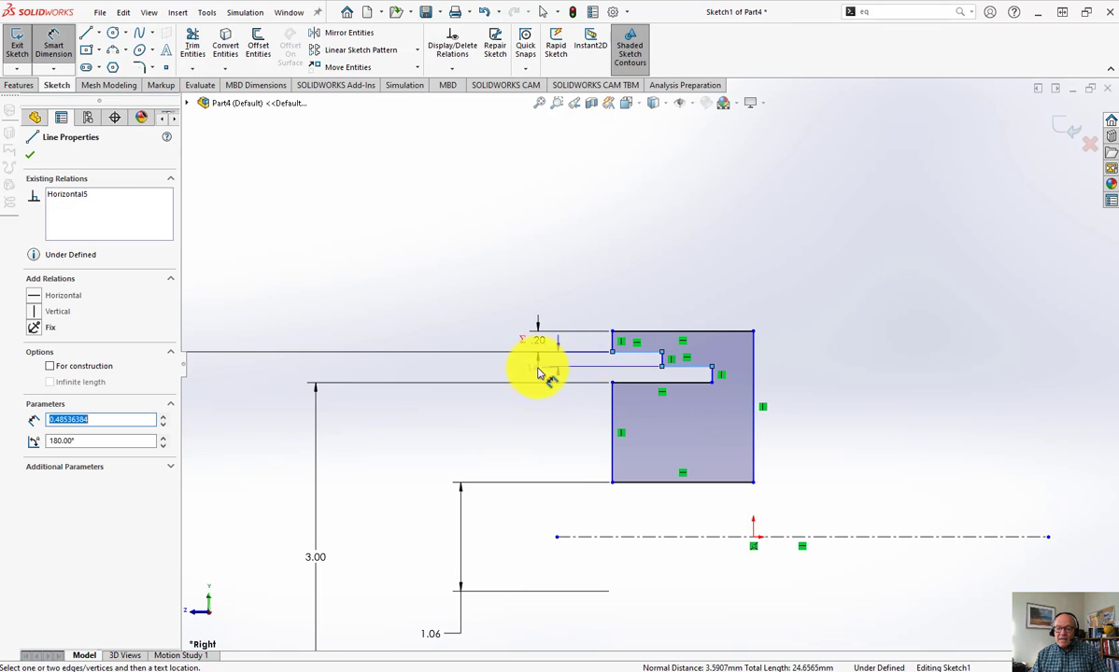
pyautogui.click(465, 317)
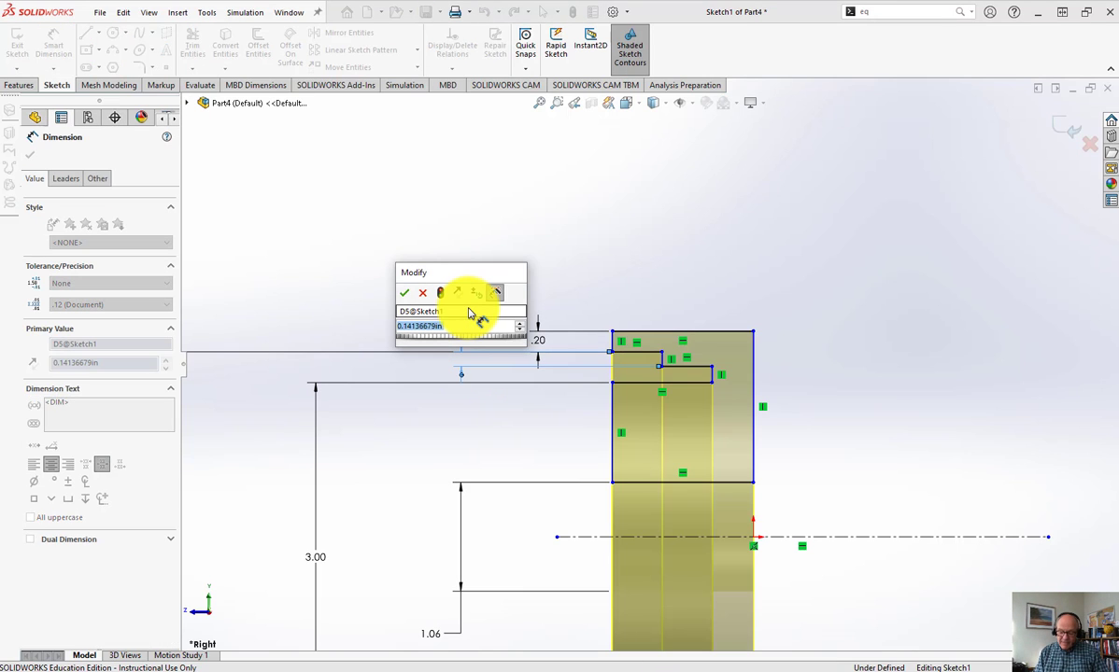
pyautogui.write('=')
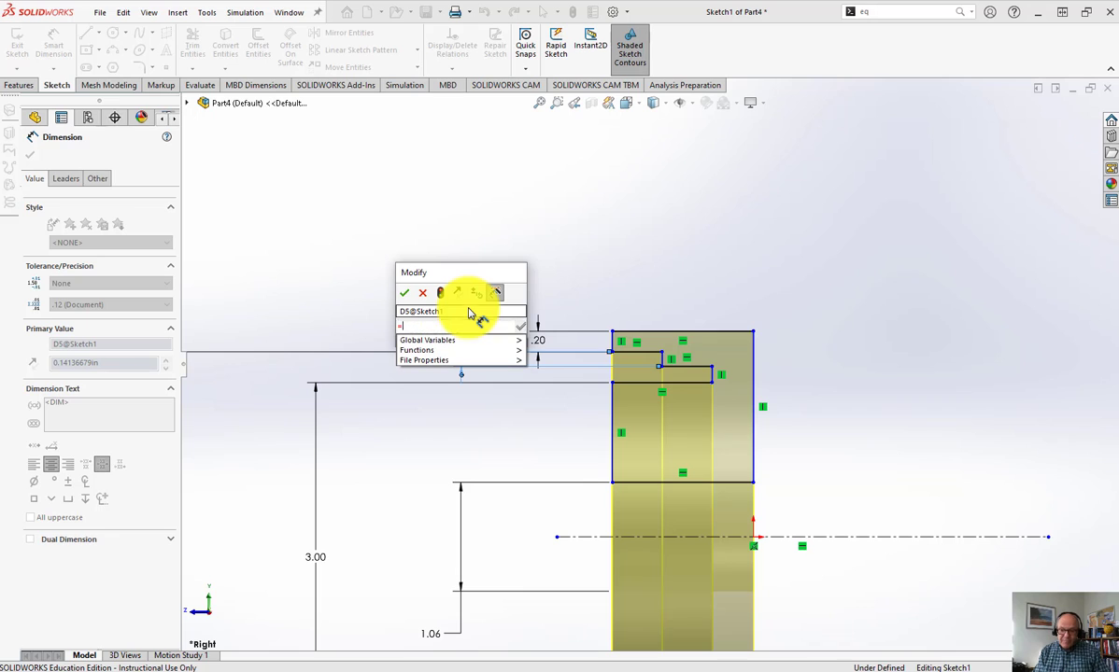
pyautogui.press('Return')
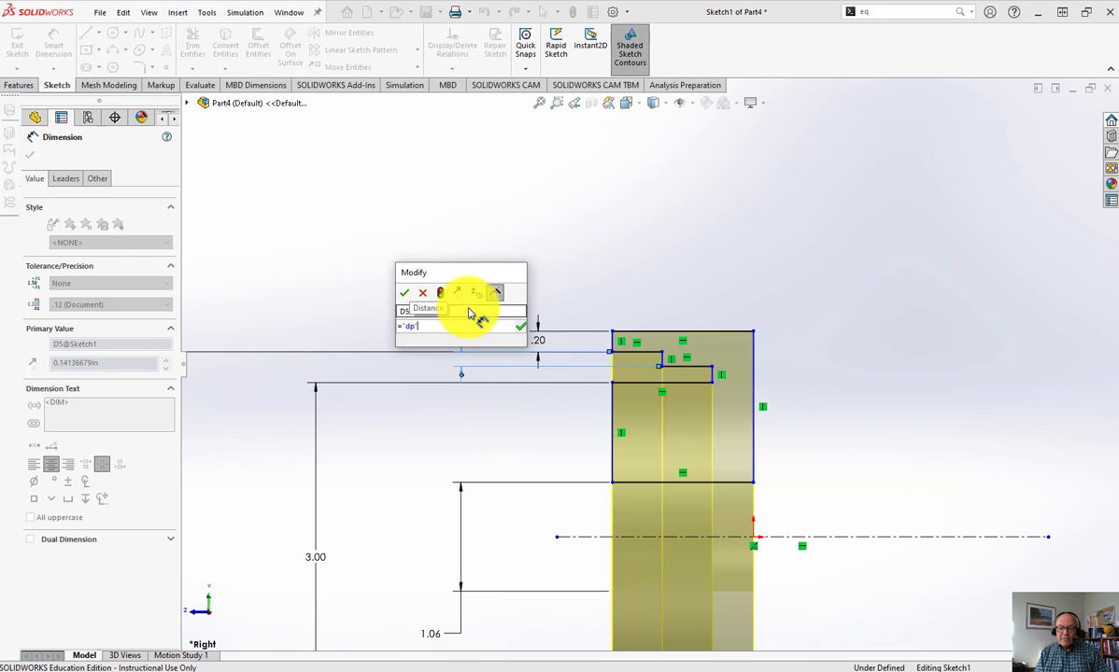
pyautogui.press('Escape')
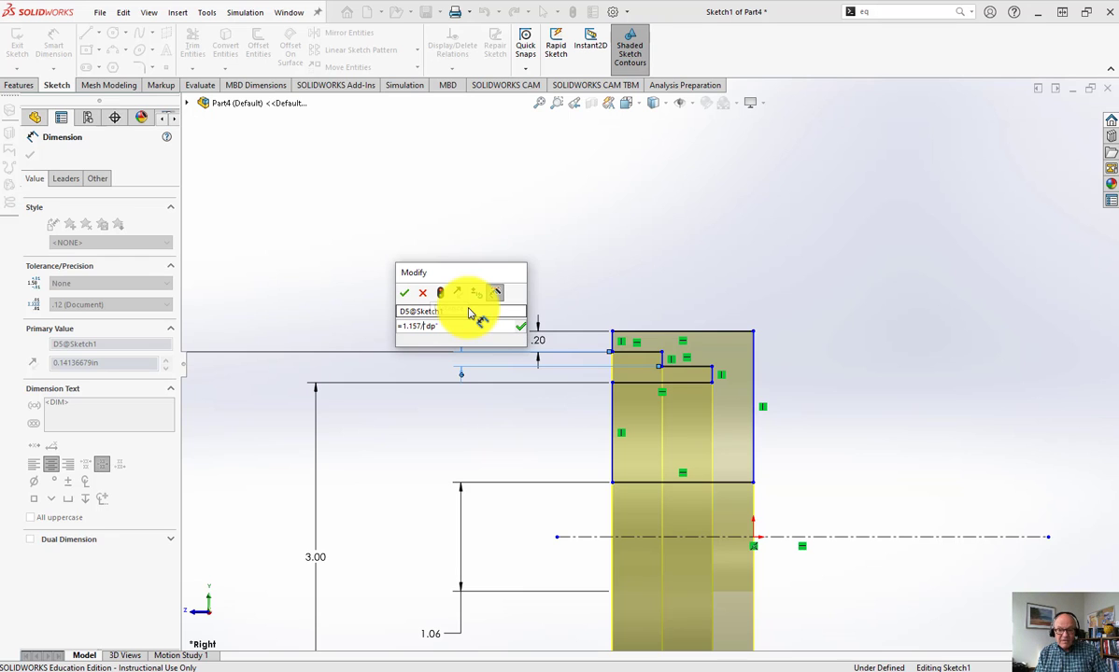
pyautogui.click(524, 330)
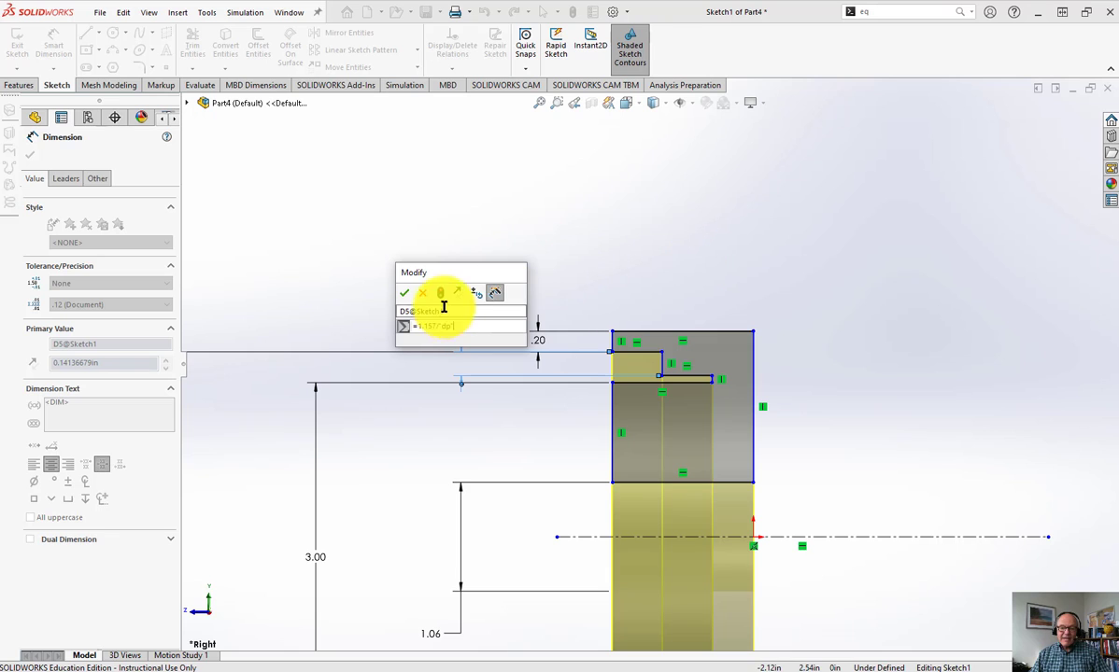
pyautogui.click(403, 295)
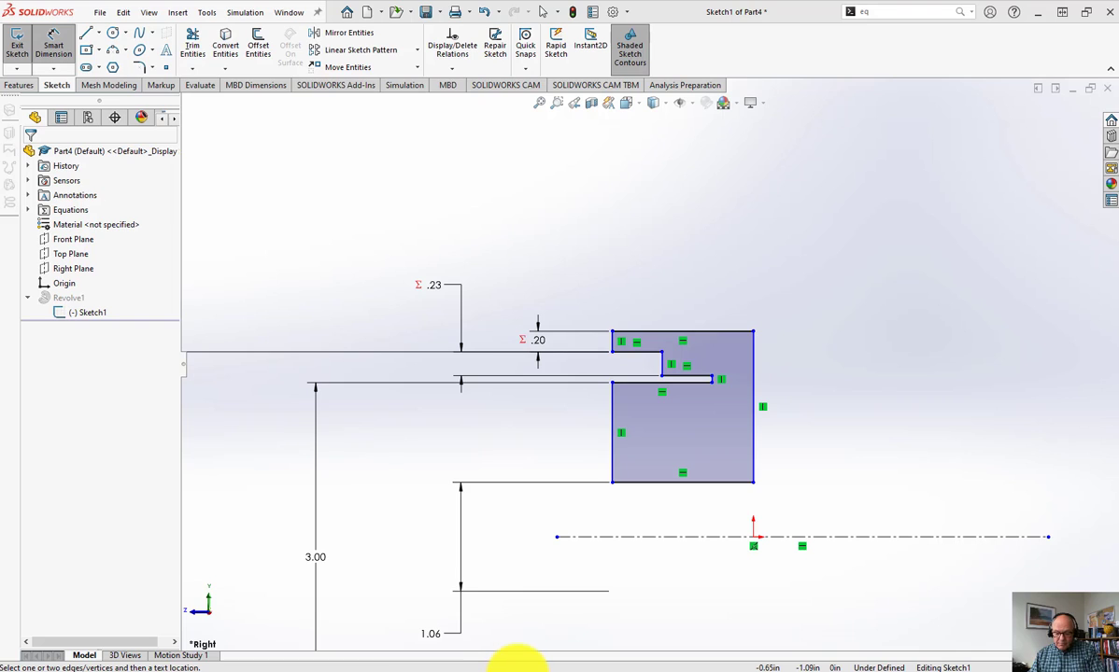
# - Switch to GearsHandout.pdf in Adobe Acrobat and examine the spur gear definitions and formulas in Table 20-15 on page 4
pyautogui.click(515, 665)
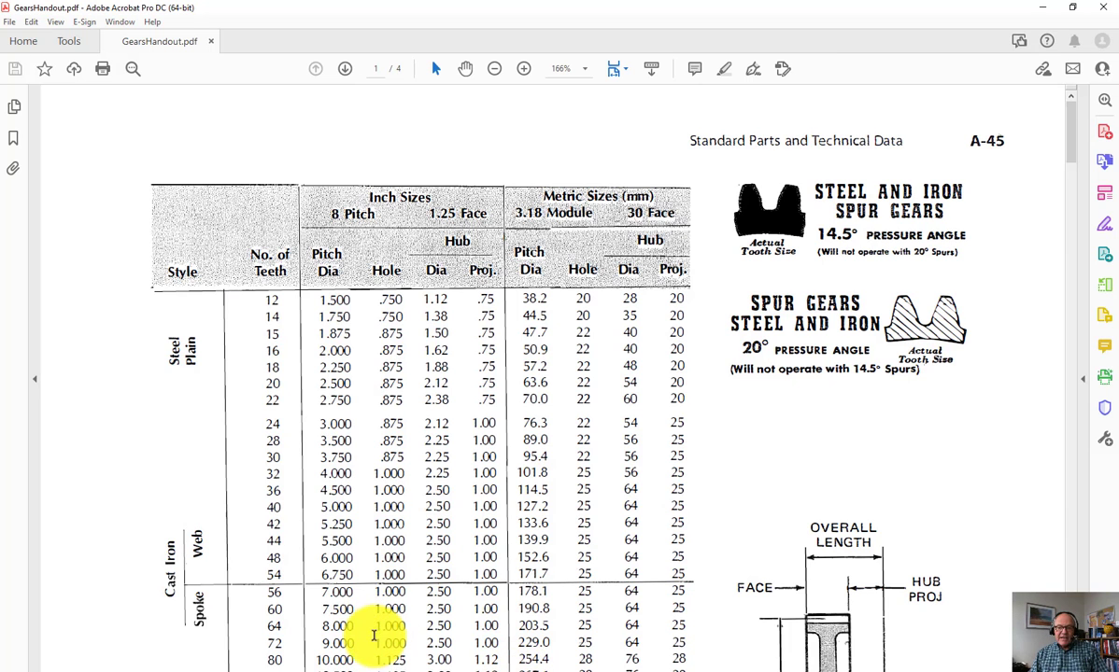
pyautogui.click(191, 669)
pyautogui.click(1104, 347)
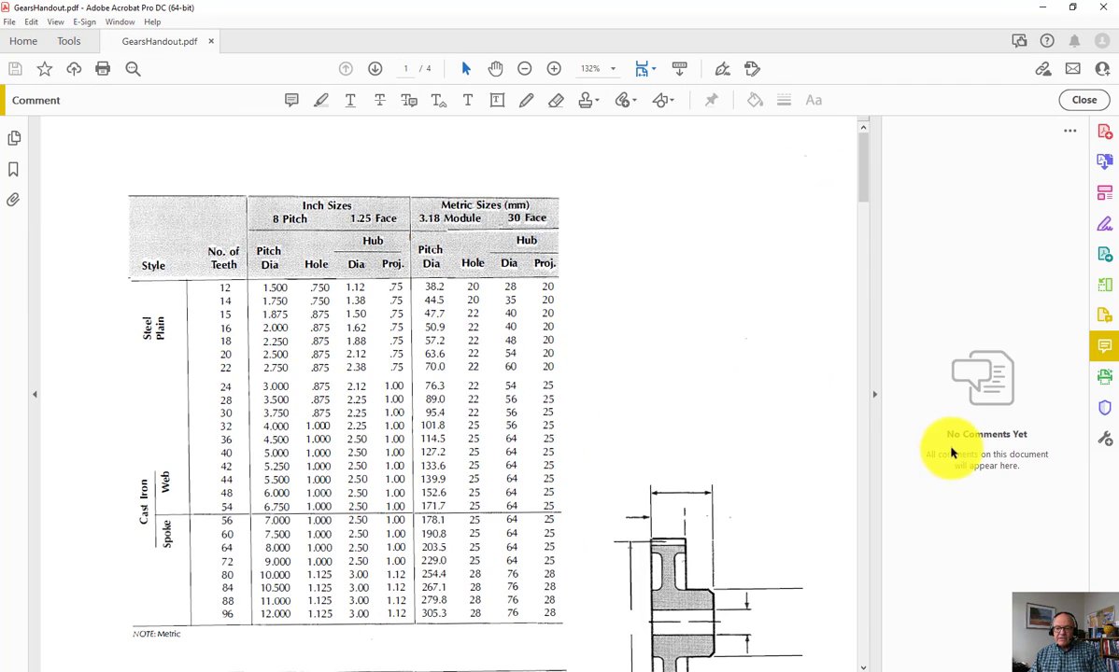
pyautogui.scroll(-8, 745, 449)
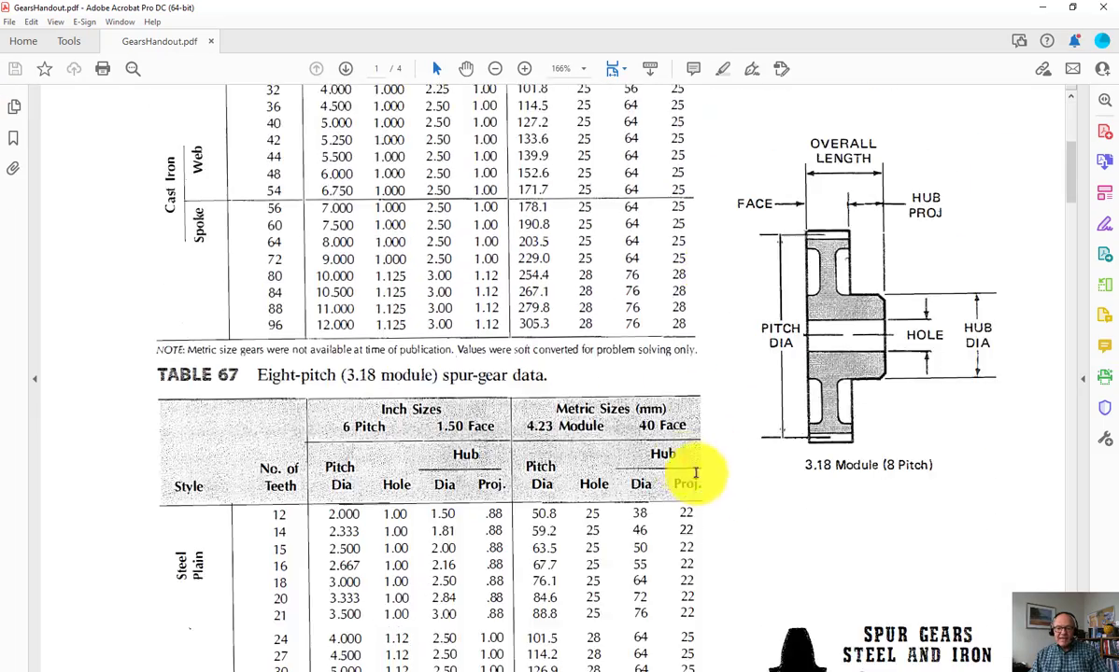
pyautogui.scroll(-15, 512, 425)
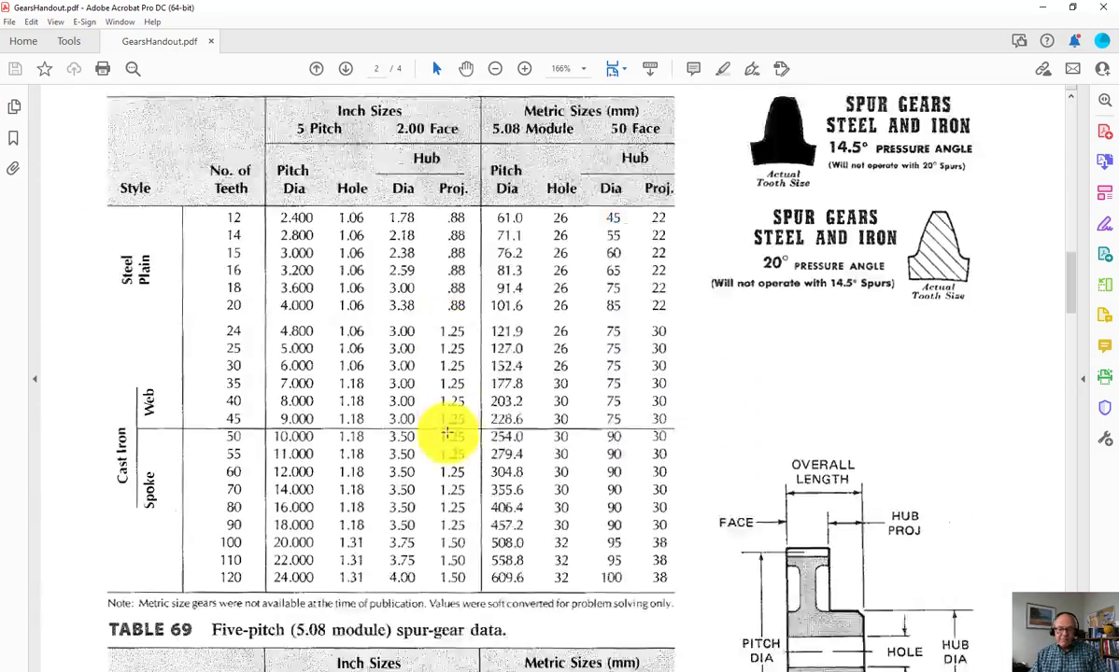
pyautogui.scroll(-15, 448, 435)
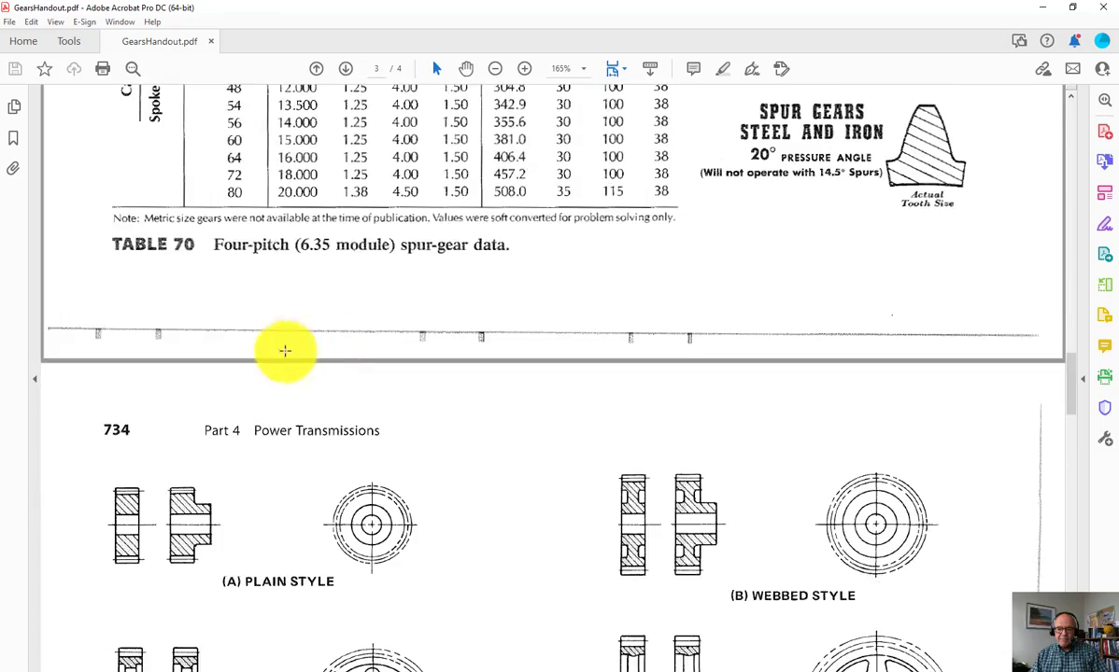
pyautogui.scroll(-15, 285, 350)
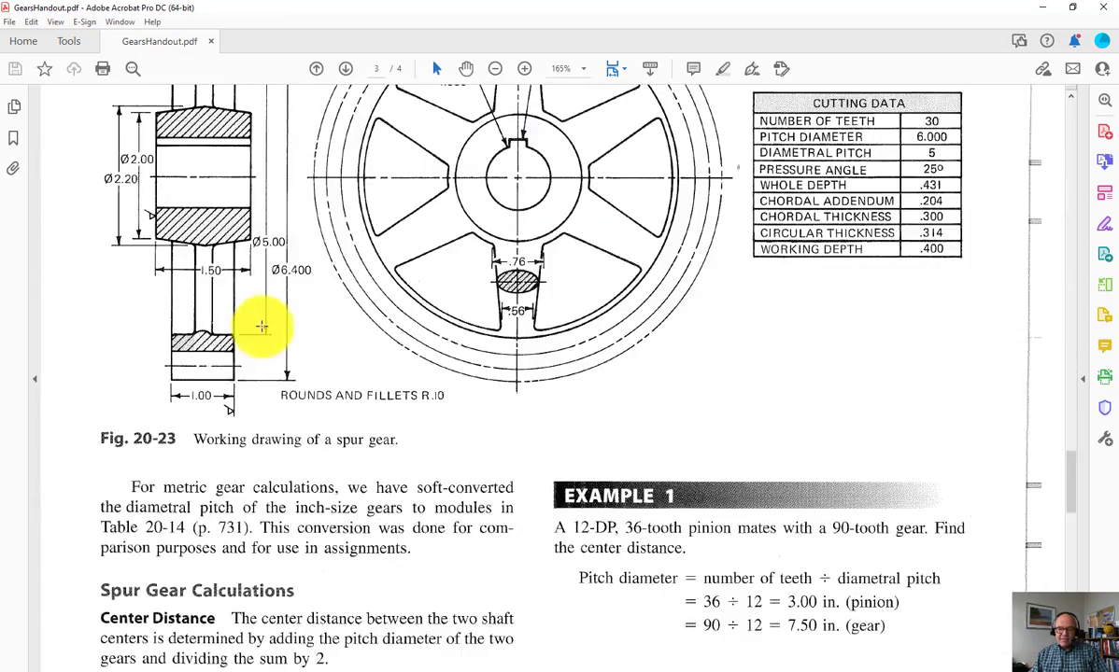
pyautogui.scroll(-3, 493, 449)
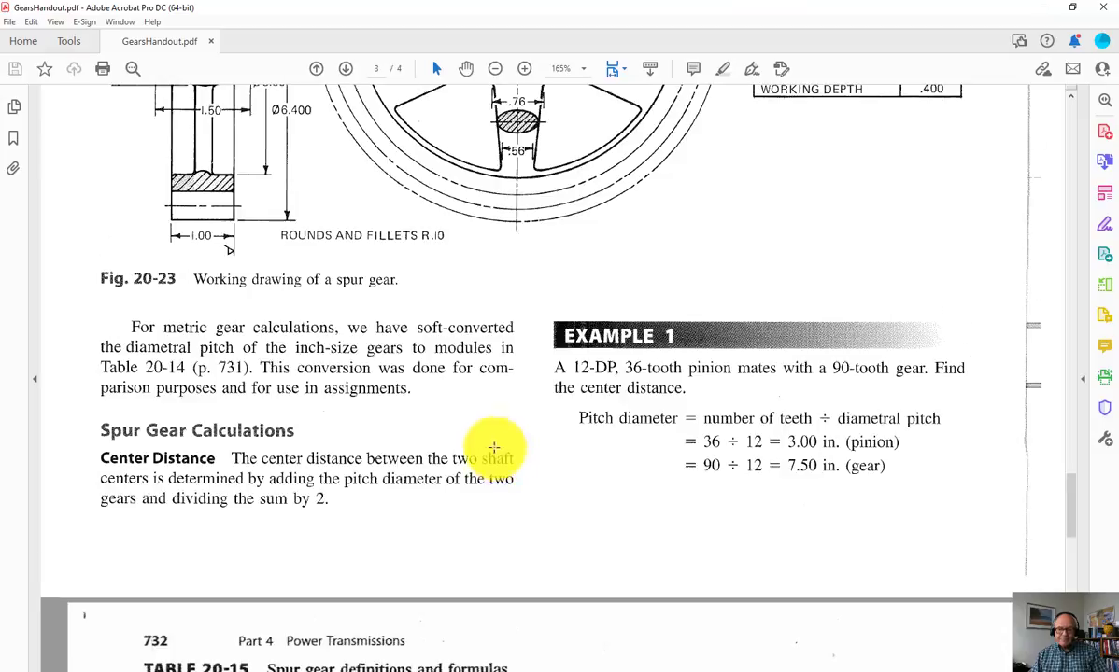
pyautogui.scroll(-10, 493, 448)
pyautogui.keyDown('ctrl'); pyautogui.scroll(-3, 495, 451); pyautogui.keyUp('ctrl')
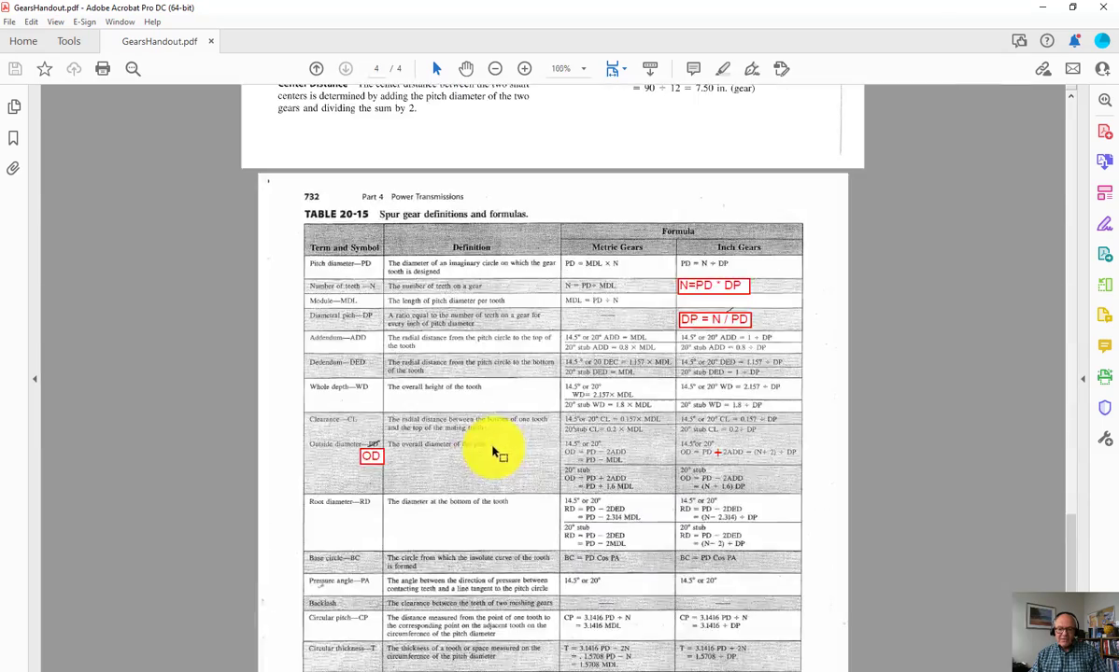
pyautogui.scroll(-3, 521, 443)
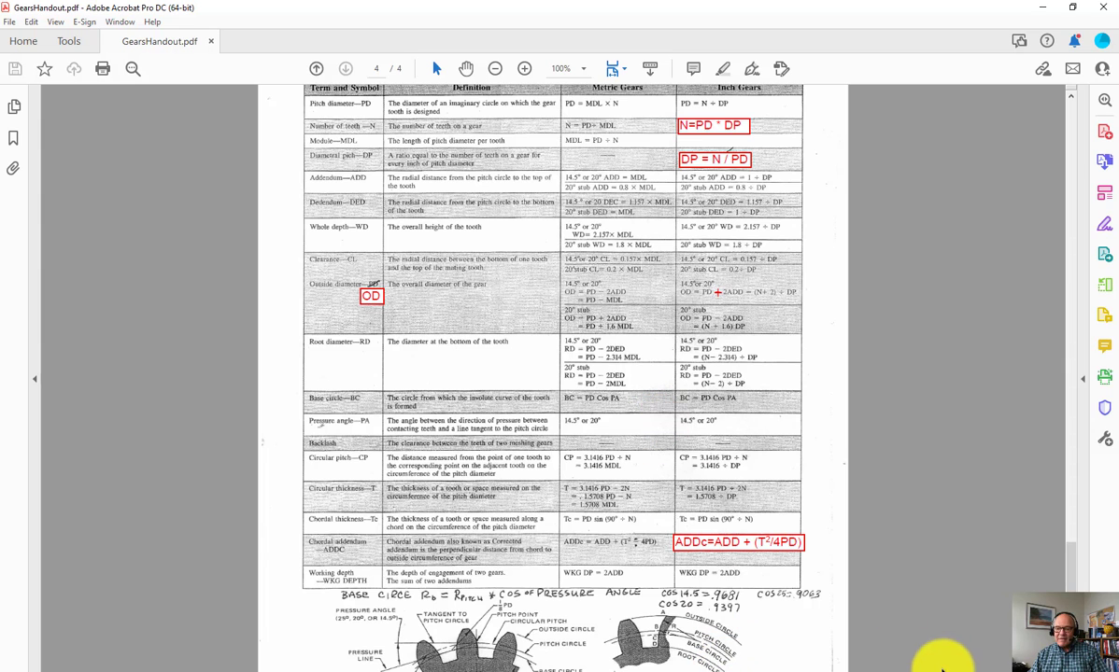
pyautogui.scroll(-2, 623, 555)
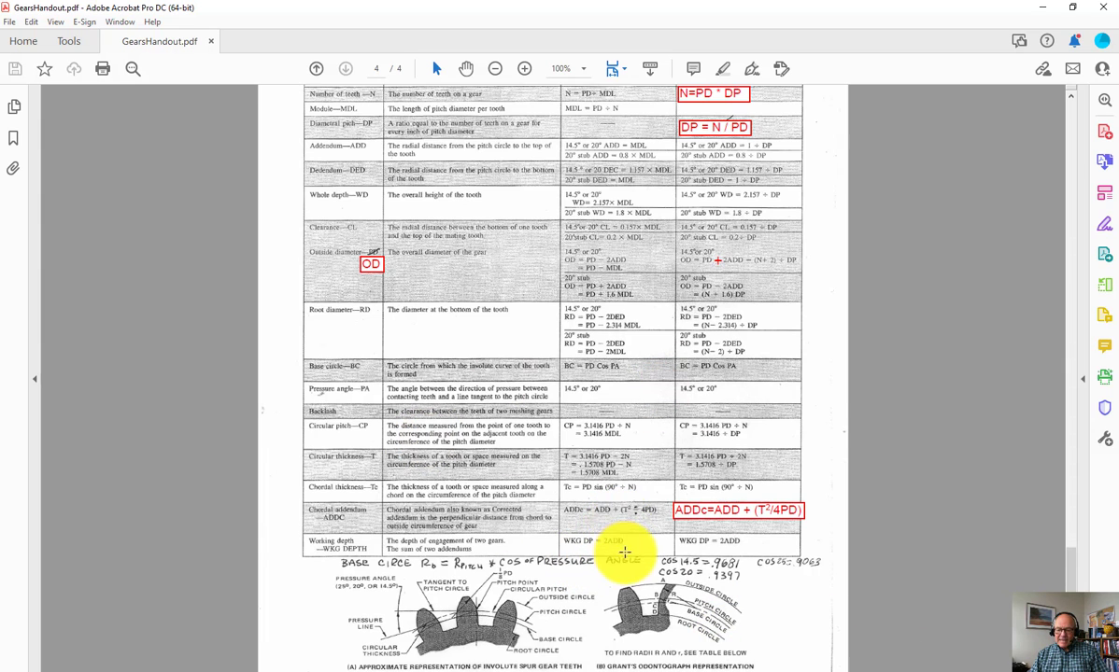
pyautogui.scroll(3, 653, 524)
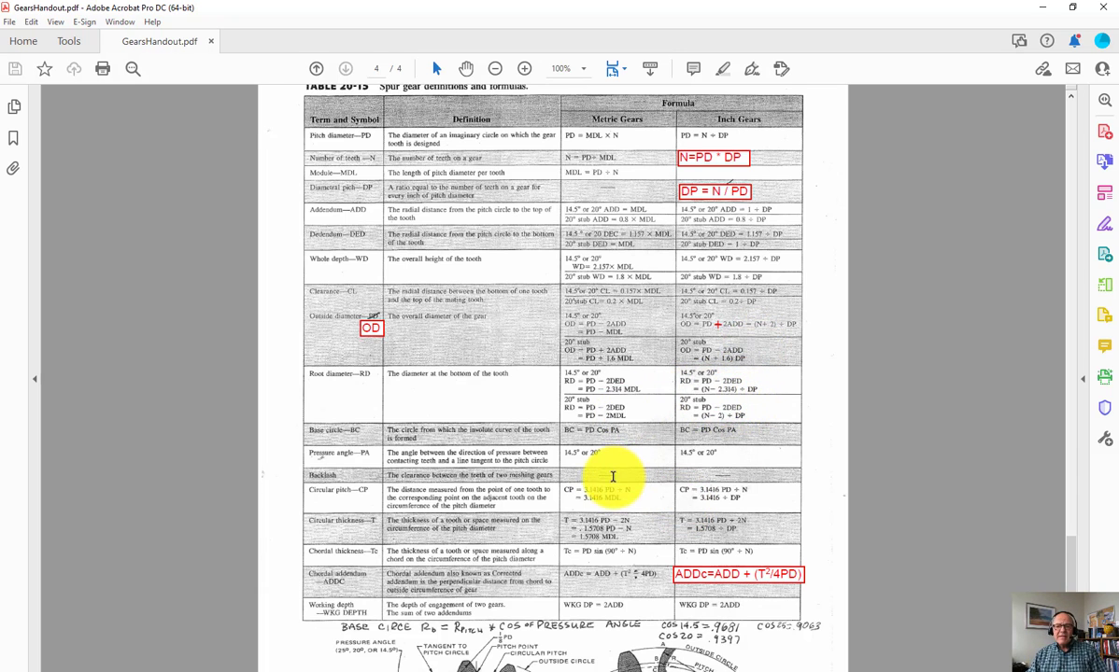
pyautogui.scroll(1, 607, 481)
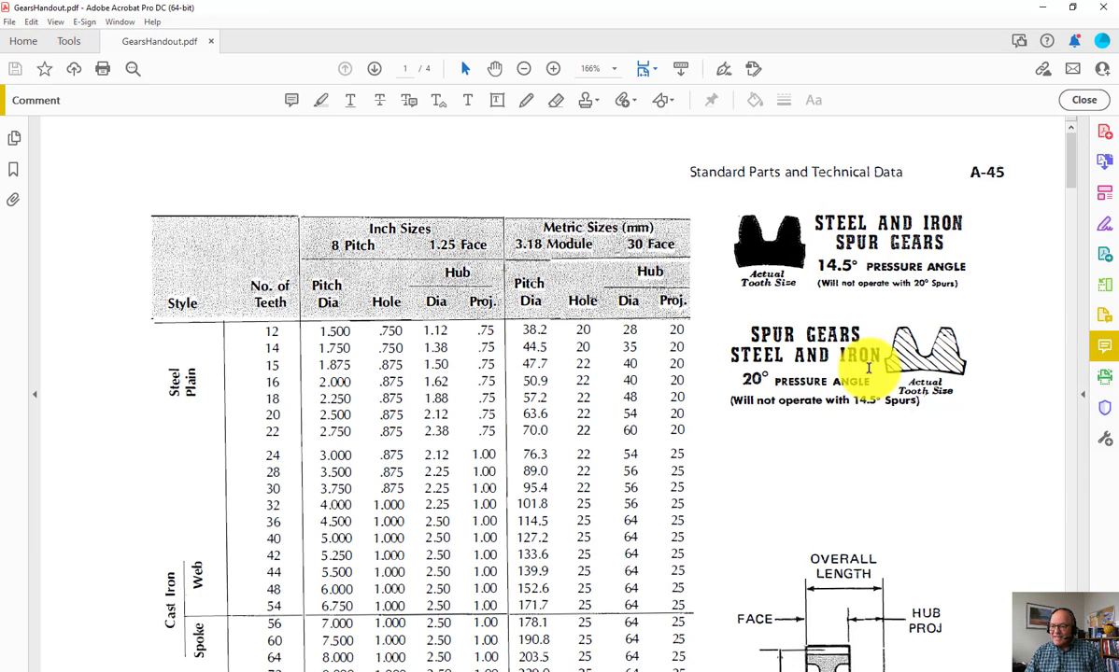
# - Review the handout from page 1, covering the spur-gear data tables and the cutting data beside the working drawing in Fig. 20-23
pyautogui.scroll(-1, 664, 341)
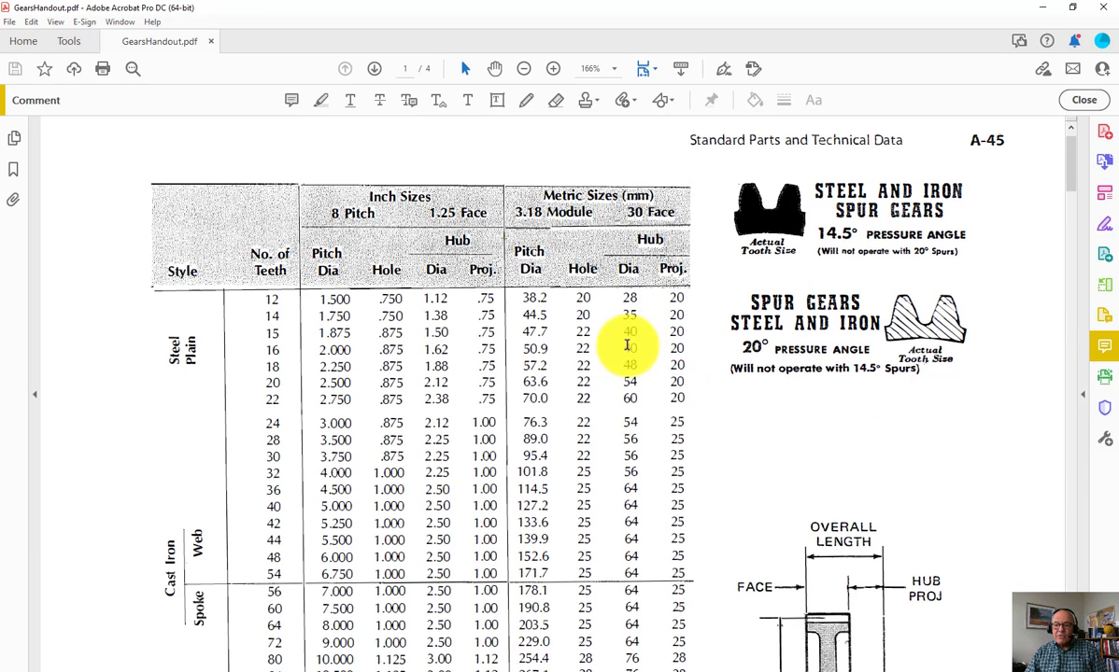
pyautogui.scroll(-8, 748, 280)
pyautogui.scroll(-20, 741, 356)
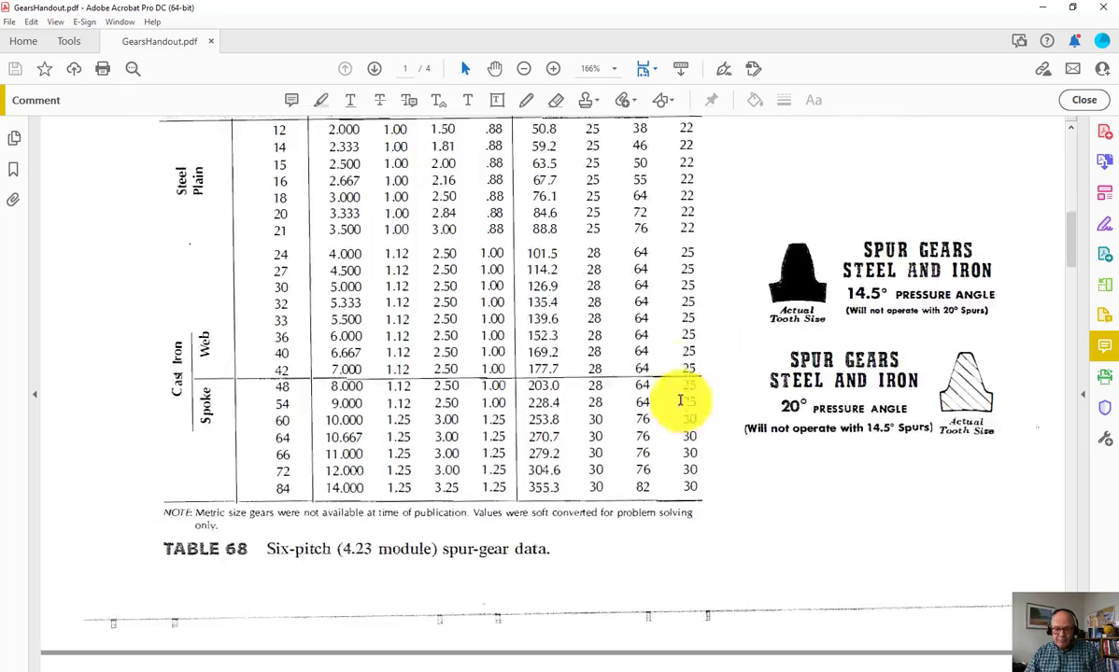
pyautogui.scroll(-20, 688, 509)
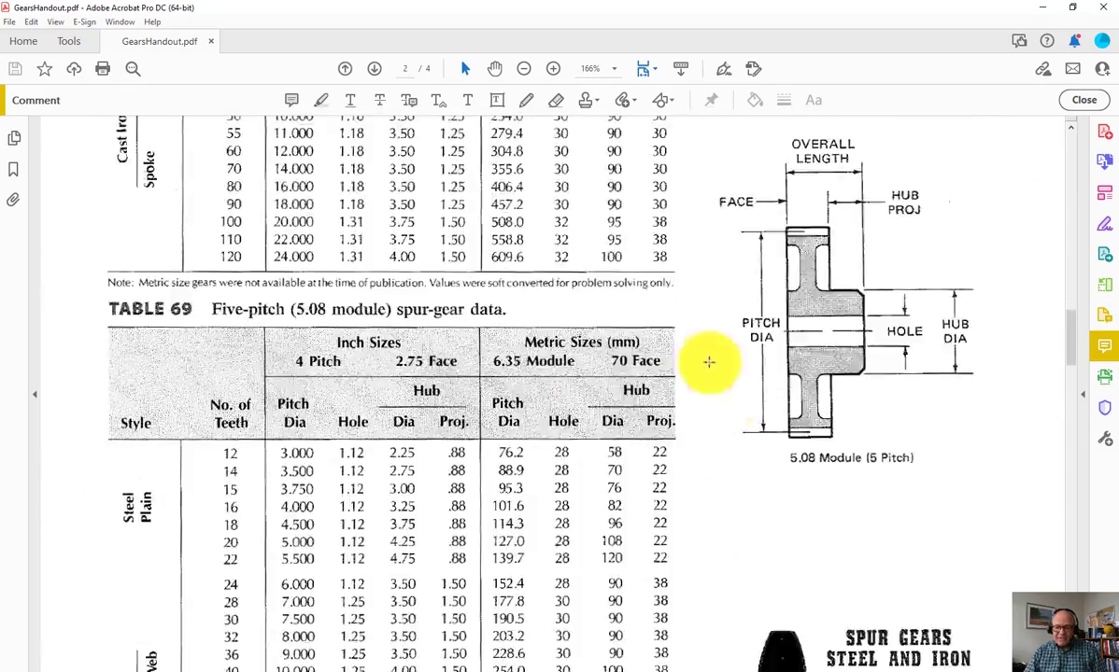
pyautogui.scroll(-13, 749, 426)
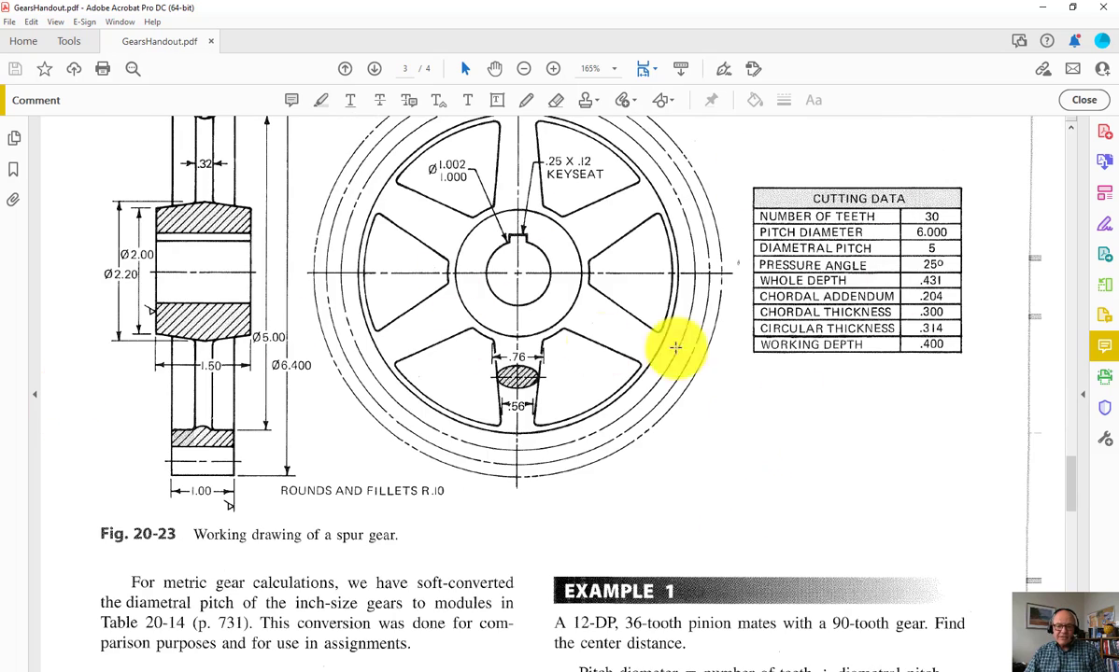
pyautogui.scroll(-4, 761, 417)
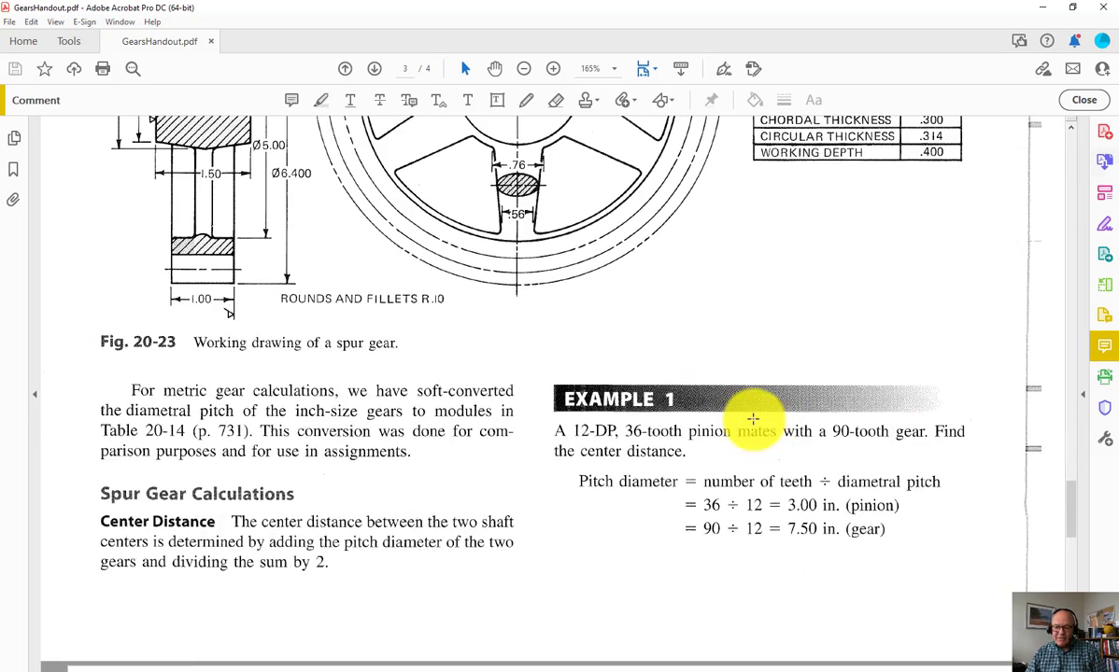
pyautogui.scroll(3, 747, 399)
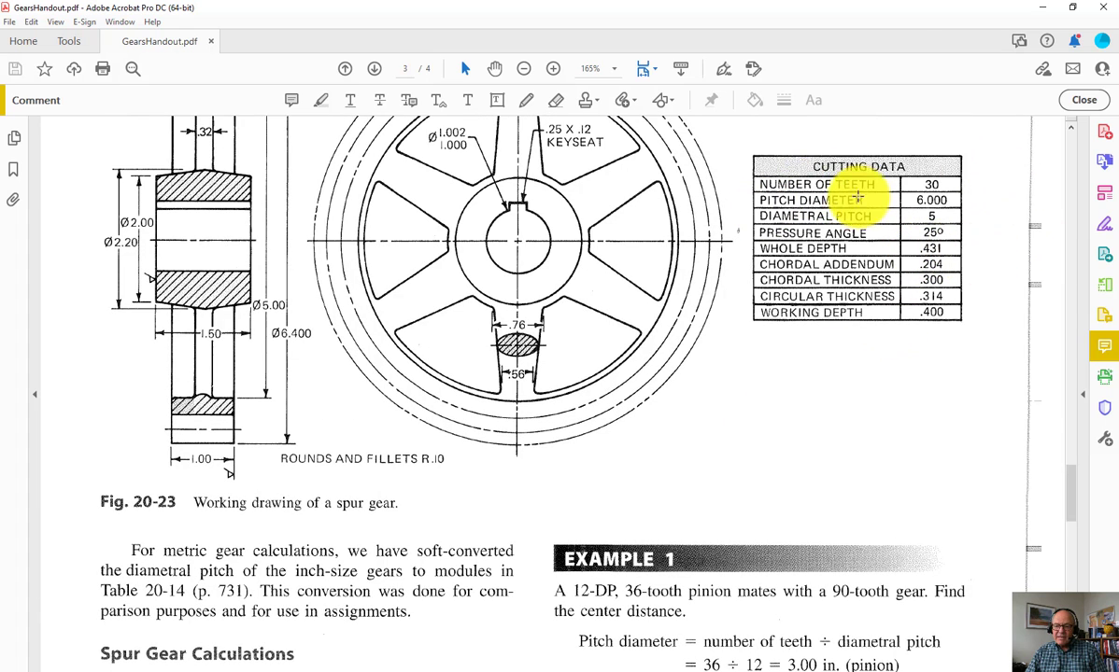
# - Return to Table 20-15 and study its inch gear formulas, from pitch diameter and dedendum to circular thickness and working depth
pyautogui.scroll(-15, 841, 292)
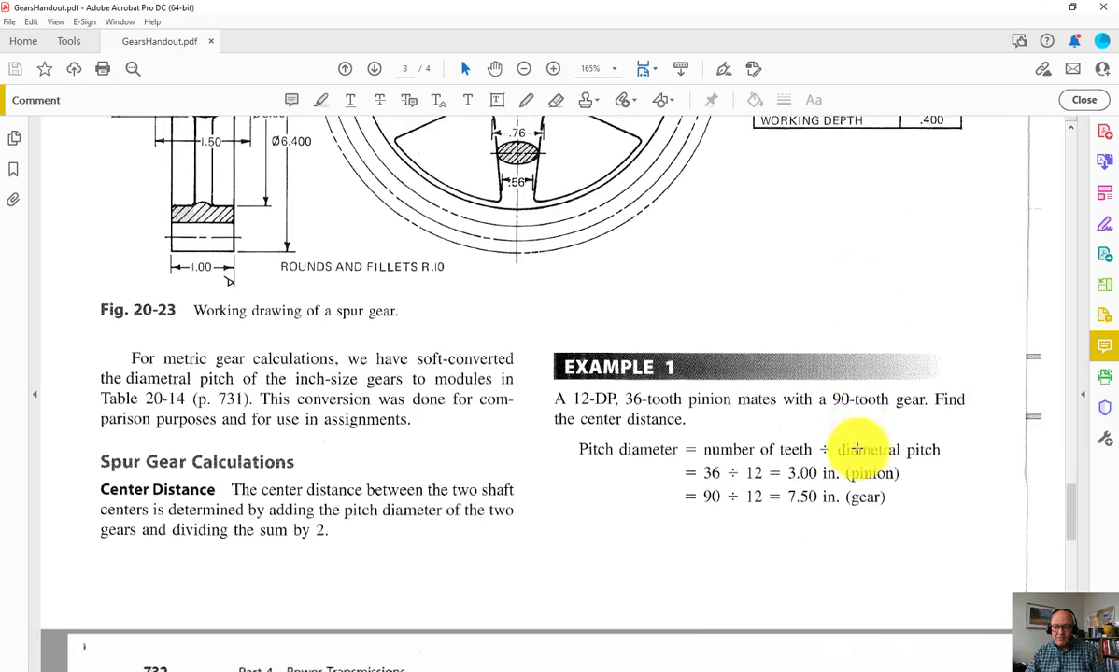
pyautogui.keyDown('ctrl'); pyautogui.scroll(-2, 757, 467); pyautogui.keyUp('ctrl')
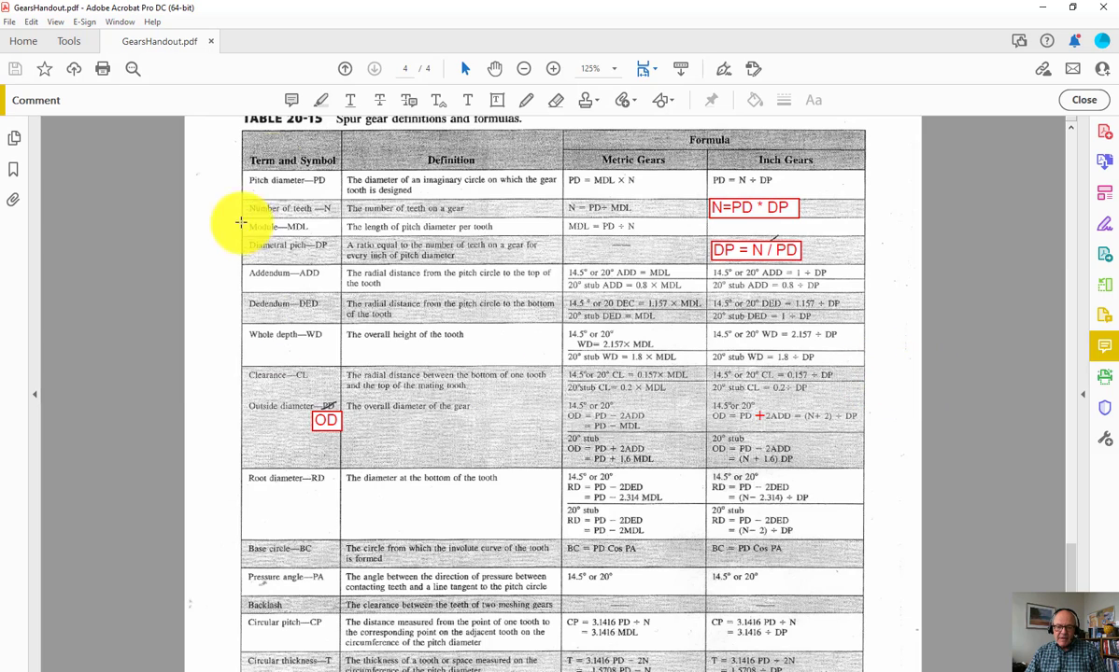
pyautogui.scroll(-1, 624, 467)
pyautogui.scroll(-6, 624, 467)
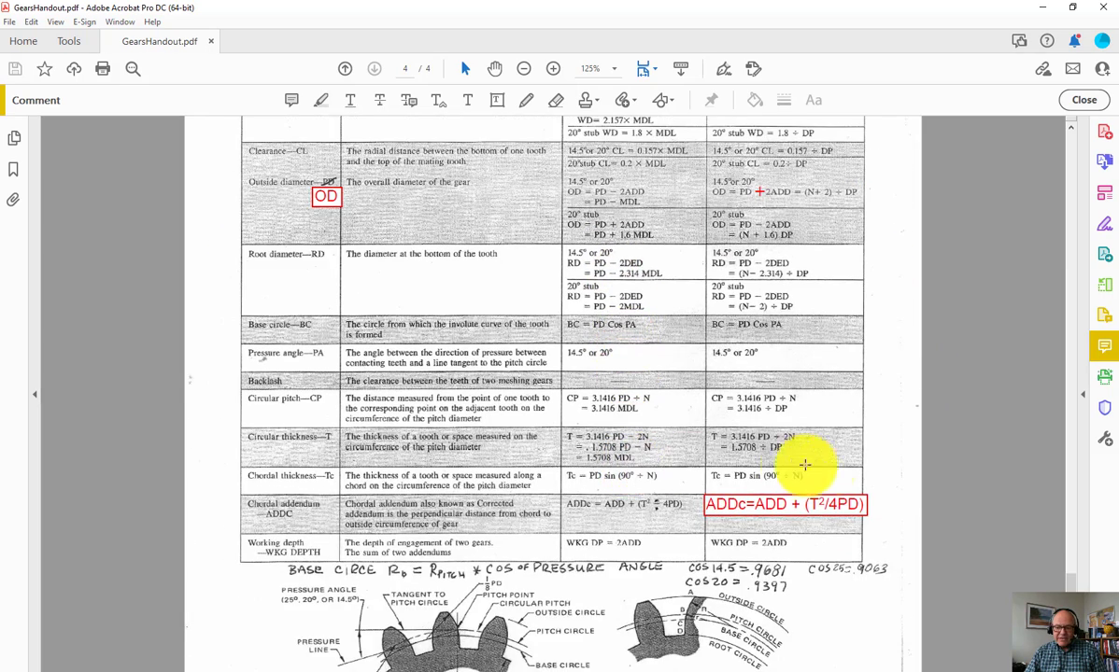
pyautogui.scroll(6, 868, 463)
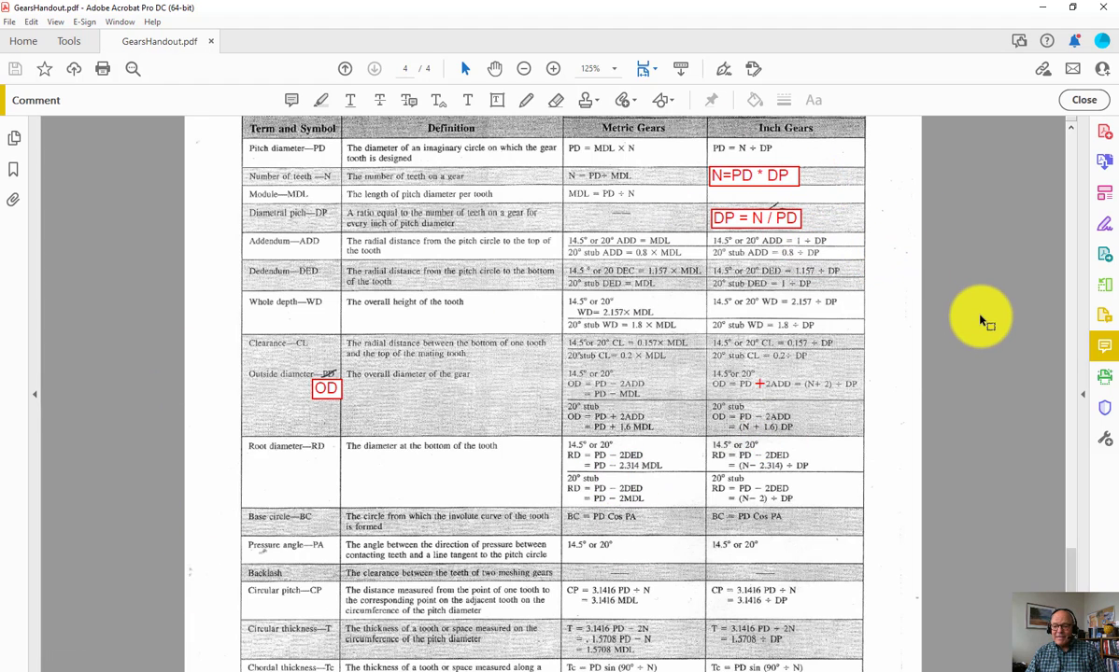
pyautogui.scroll(-4, 669, 484)
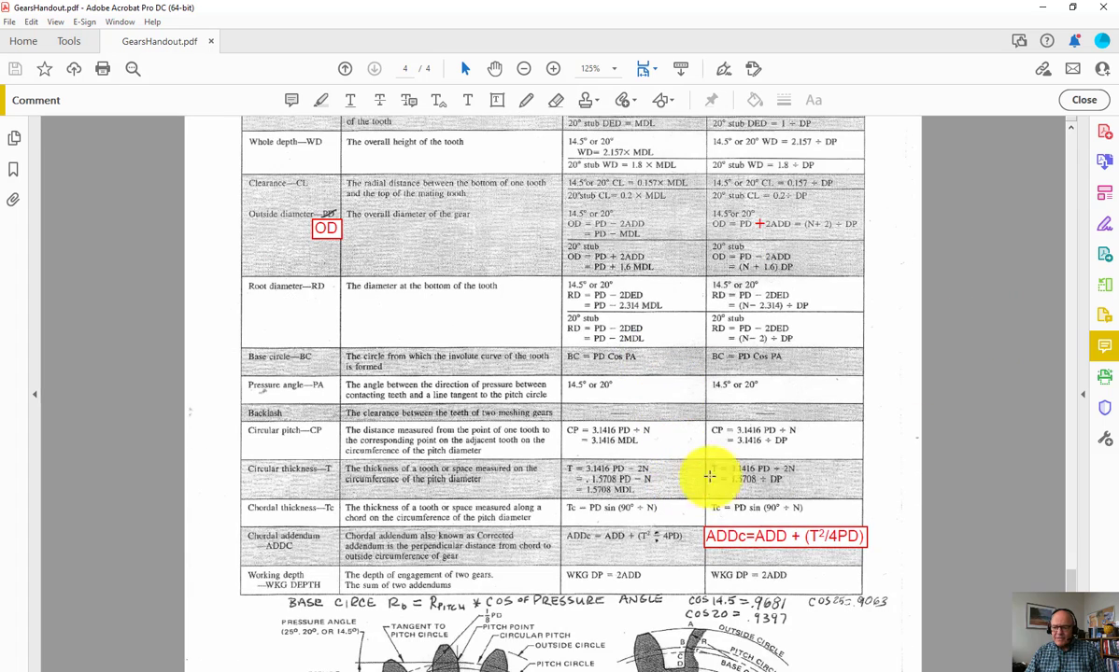
pyautogui.scroll(2, 754, 430)
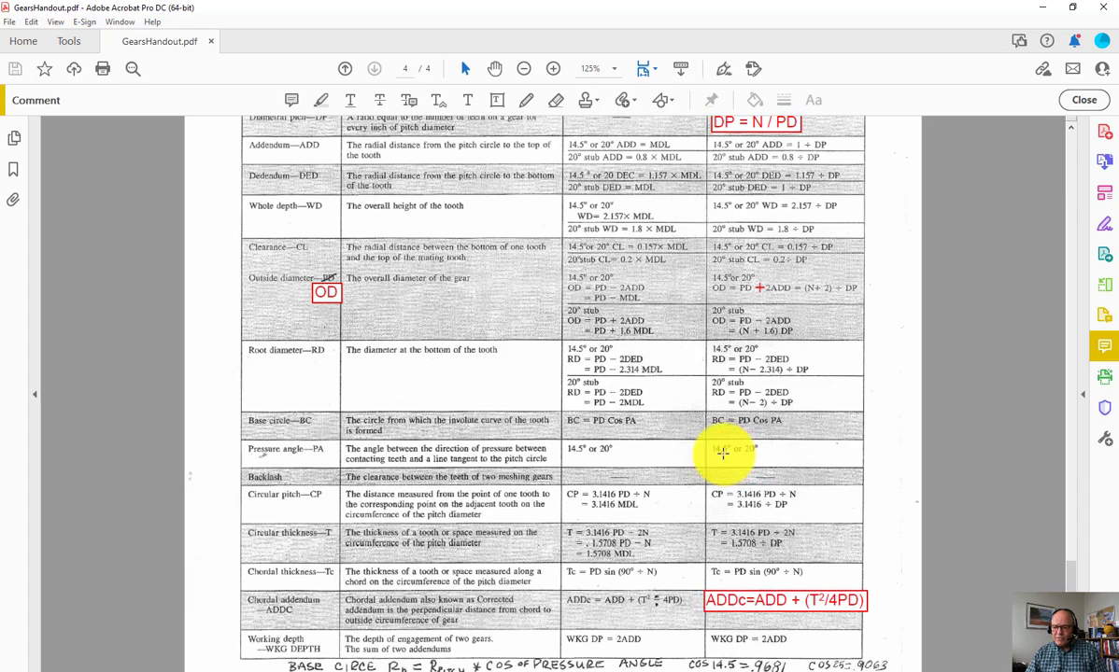
pyautogui.scroll(-1, 723, 449)
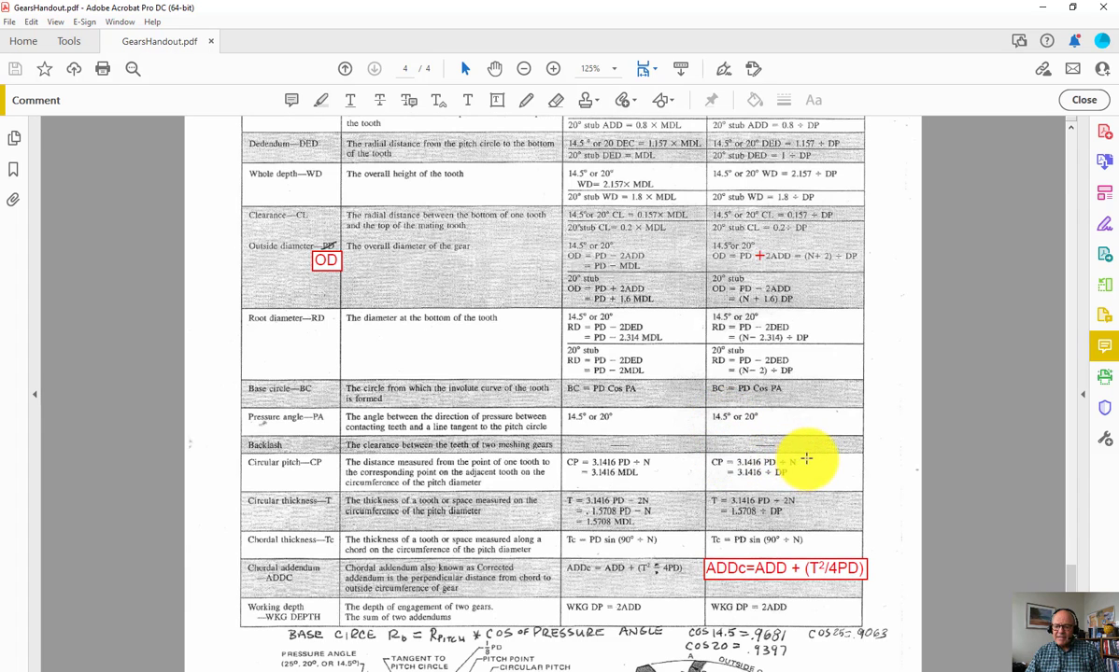
pyautogui.scroll(3, 805, 458)
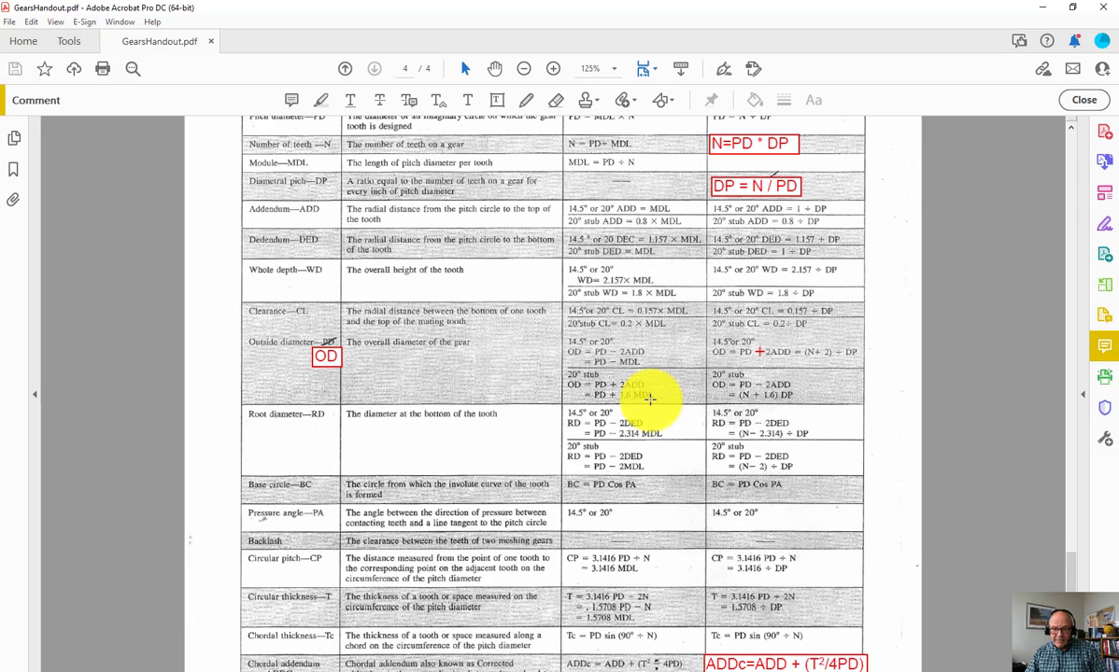
# - Switch back to SOLIDWORKS and make the profile's full-height right vertical line coincident with the sketch origin
pyautogui.scroll(3, 659, 400)
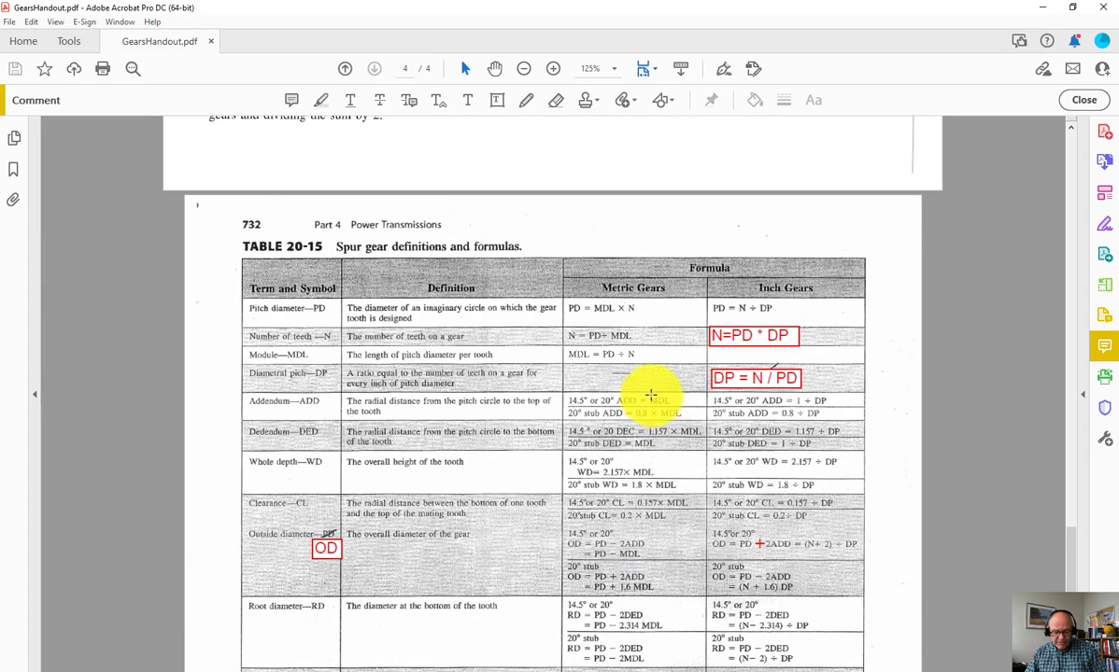
pyautogui.hotkey('alt', 'Tab')
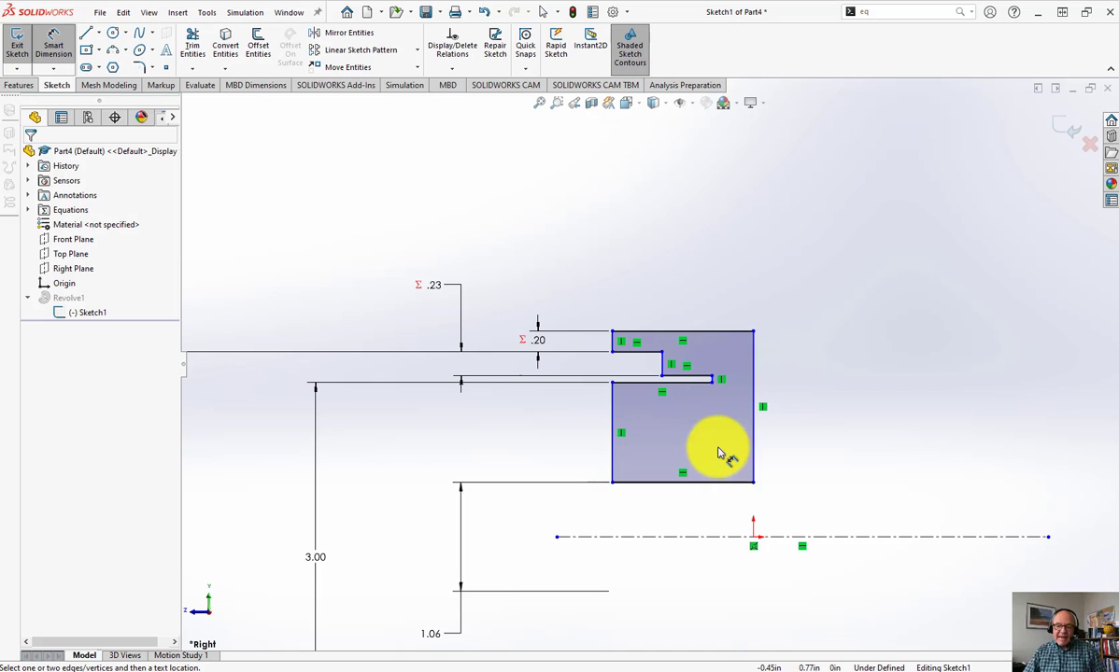
pyautogui.scroll(2, 719, 448)
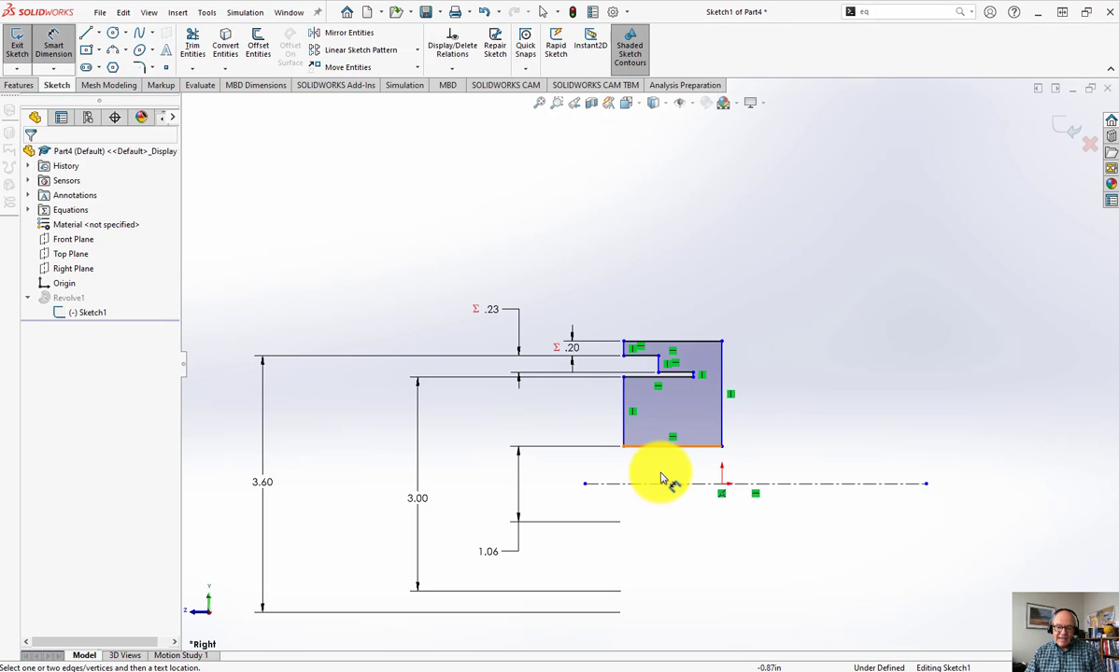
pyautogui.press('Escape')
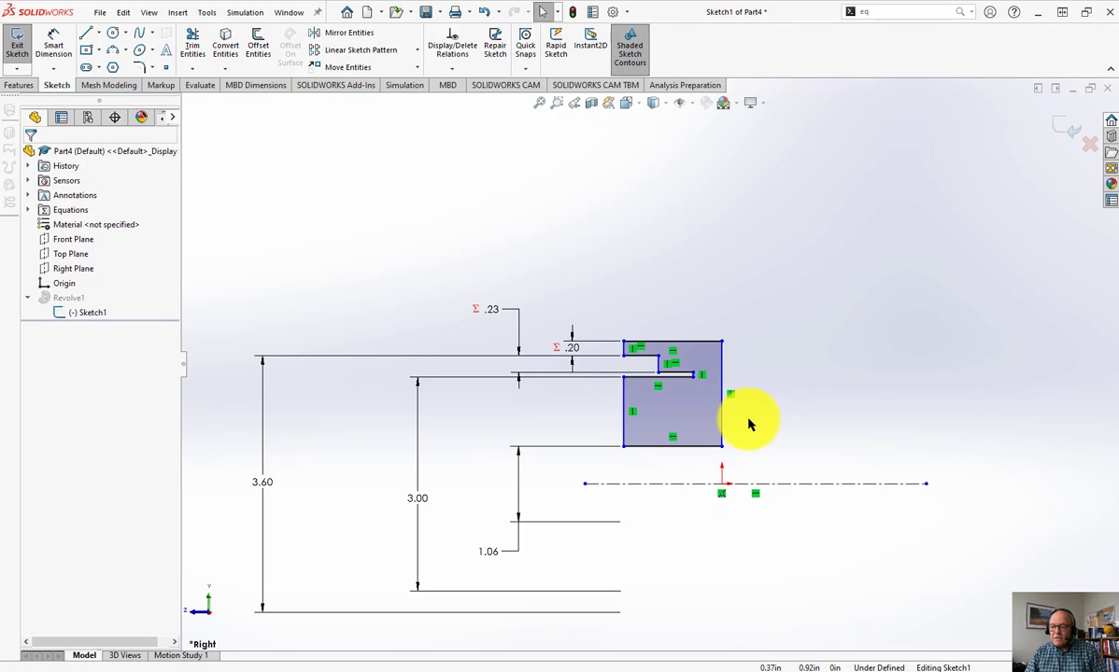
pyautogui.click(722, 431)
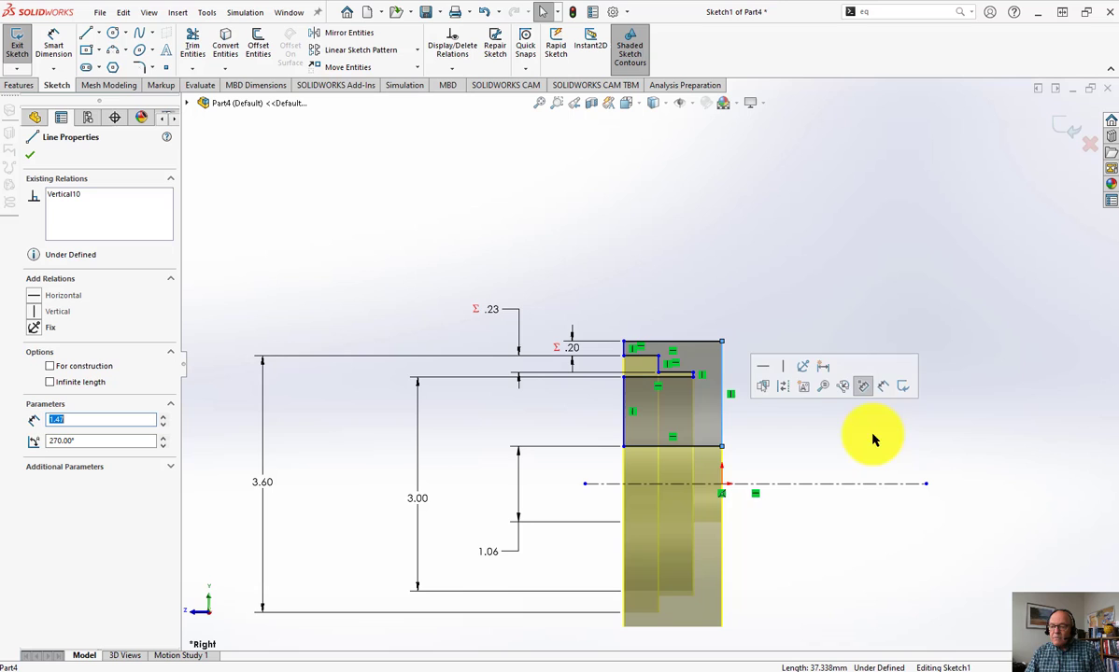
pyautogui.keyDown('ctrl'); pyautogui.click(723, 484); pyautogui.keyUp('ctrl')
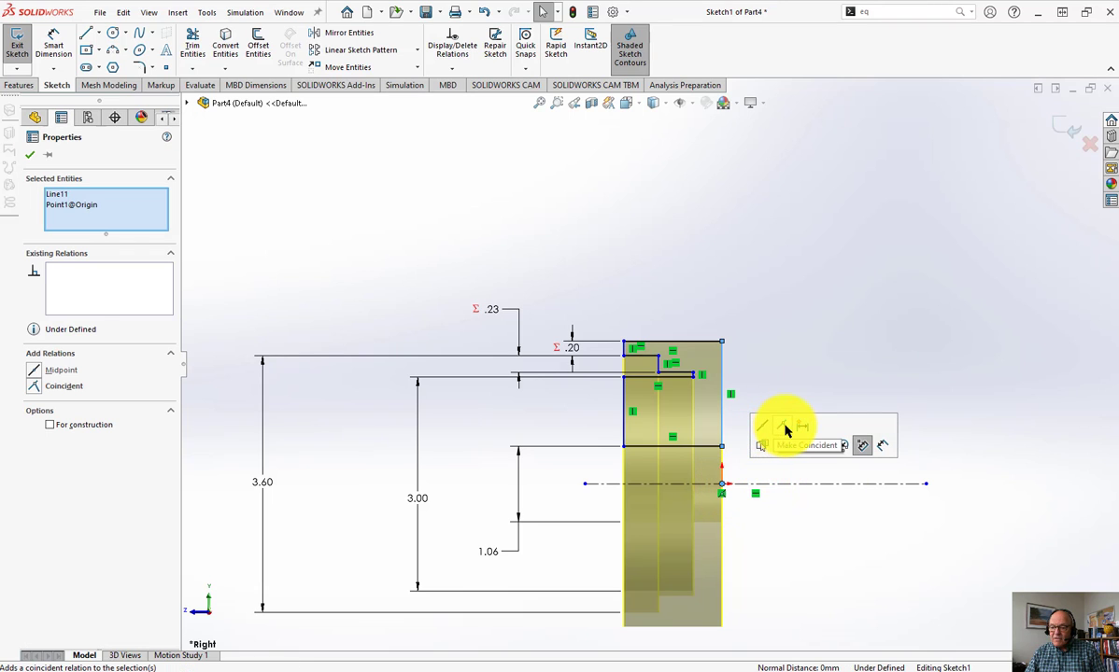
pyautogui.click(786, 431)
pyautogui.click(1000, 378)
# - Dimension the horizontal distance between the hub's left vertical line and the profile's right line as 0.88 in
pyautogui.scroll(-3, 727, 427)
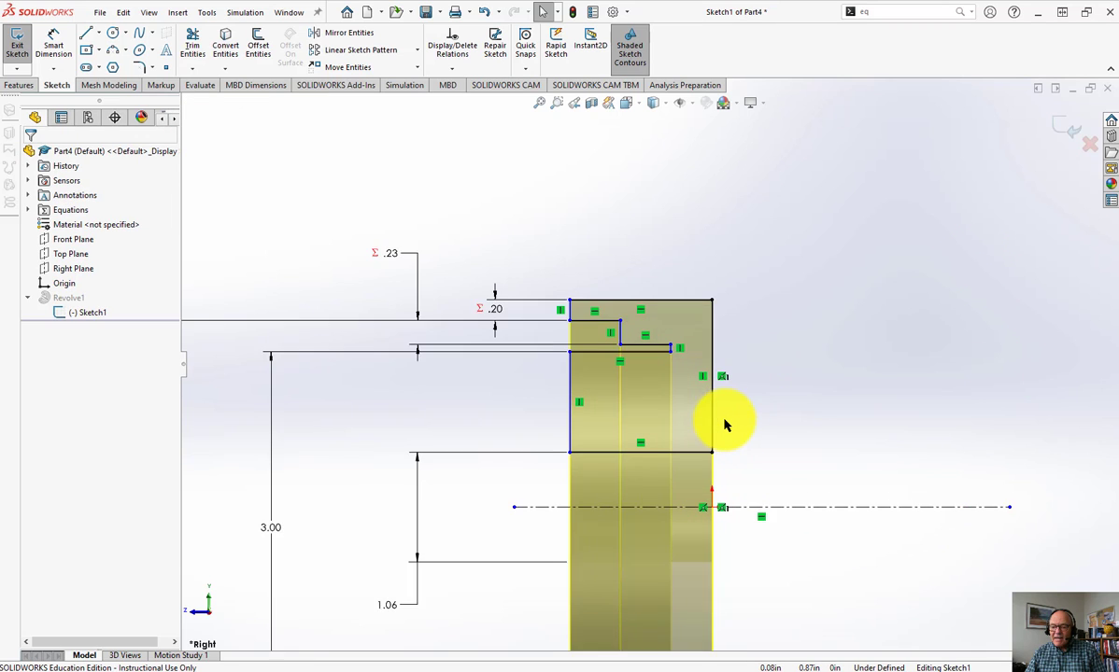
pyautogui.moveTo(782, 429); pyautogui.dragTo(799, 252, button='right')
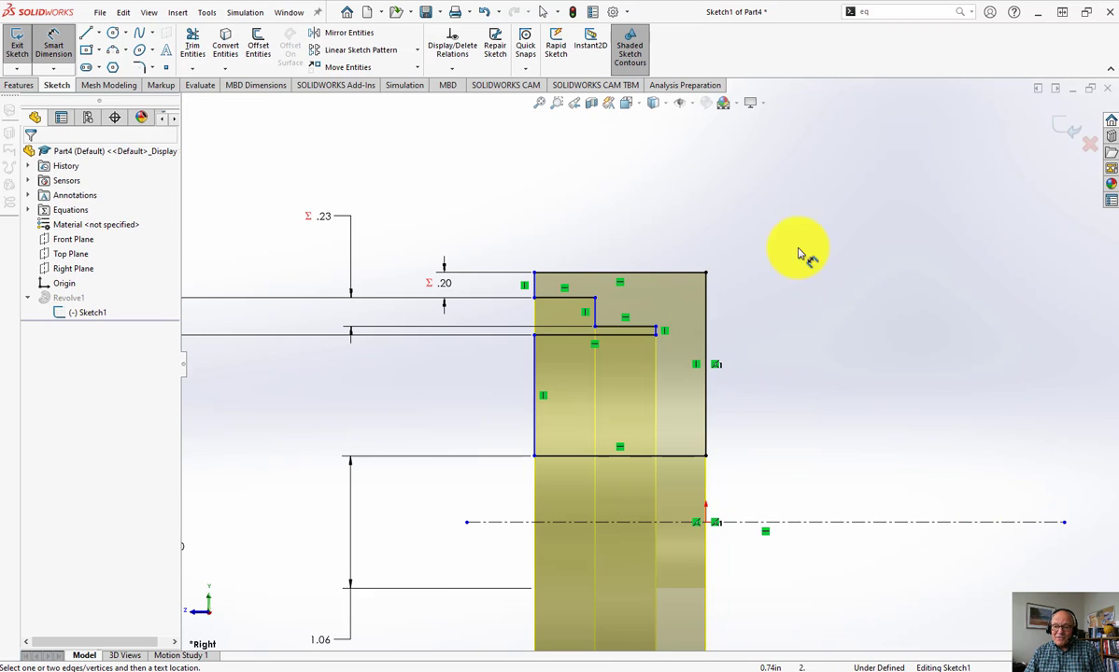
pyautogui.click(535, 390)
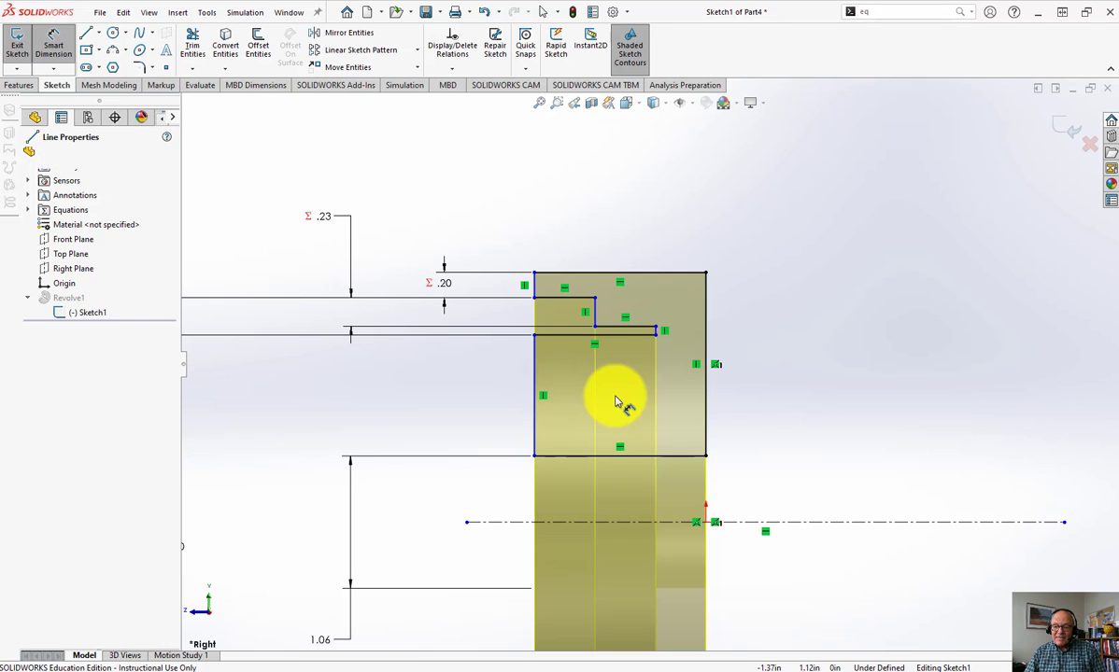
pyautogui.click(707, 411)
pyautogui.click(643, 488)
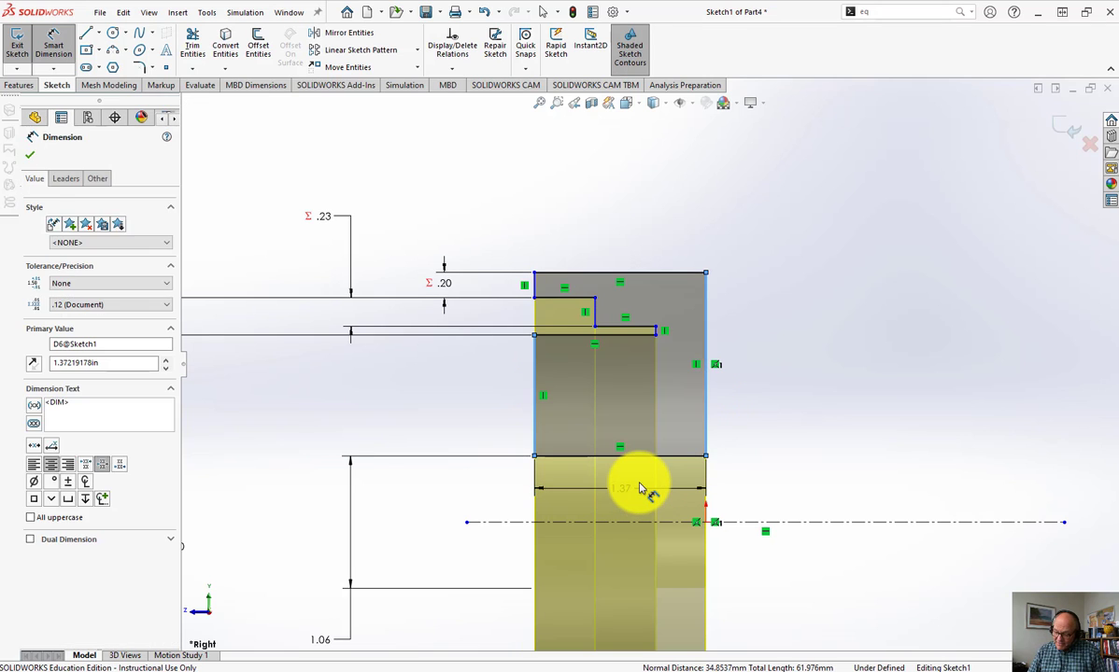
pyautogui.write('.88')
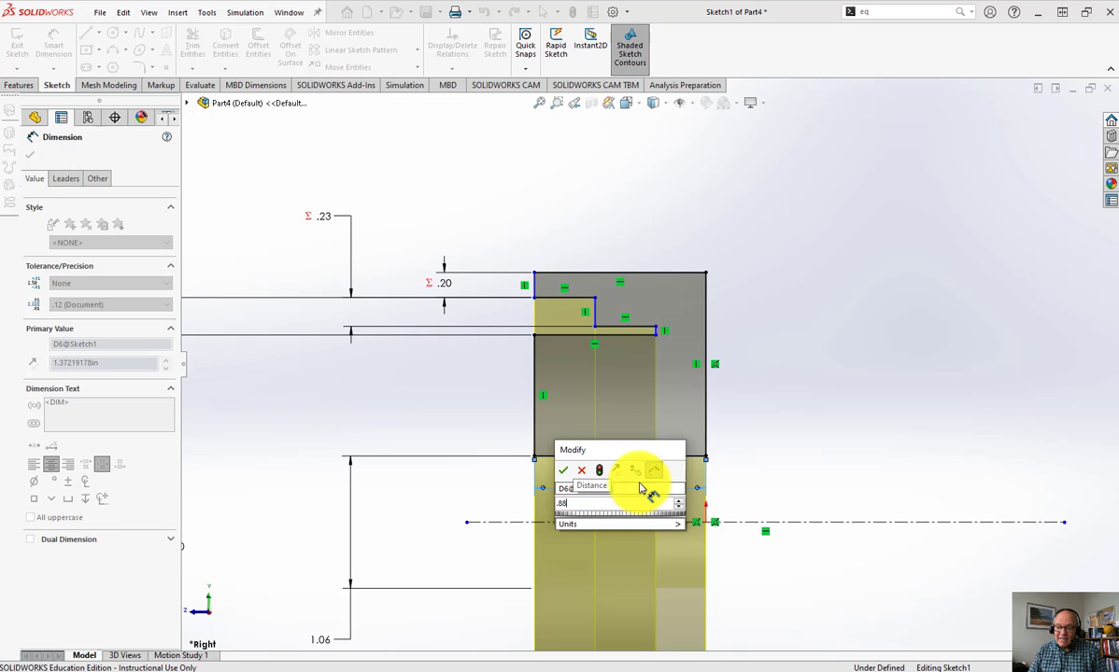
pyautogui.press('Return')
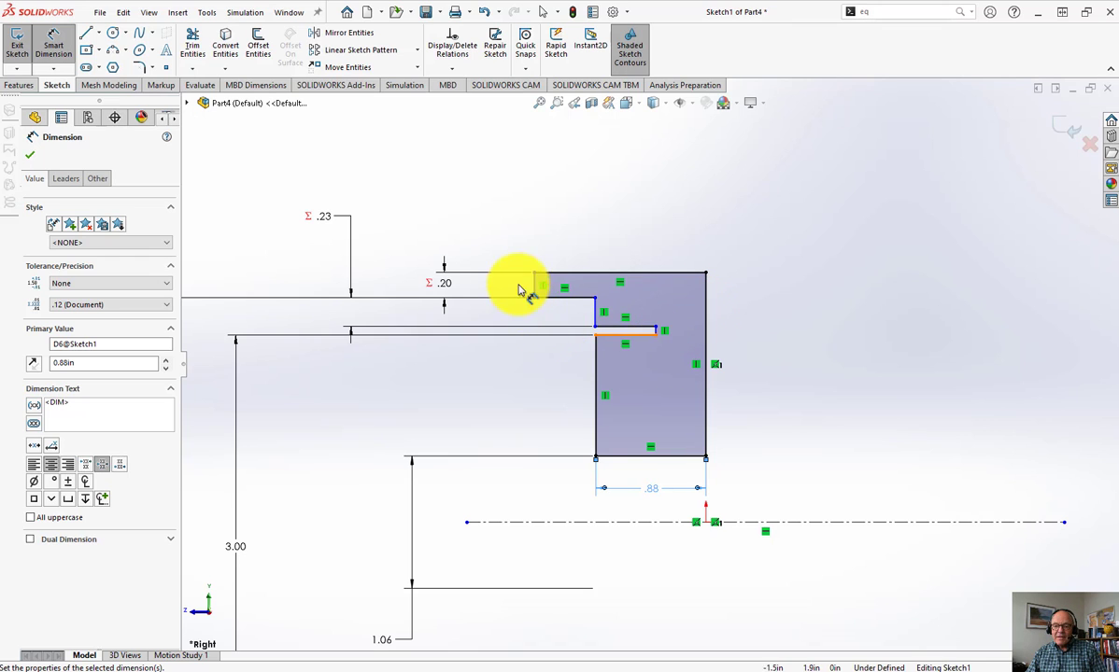
# - Dimension the horizontal distance from the narrow slot's inner end to the profile's right line as 0.2 in
pyautogui.click(657, 333)
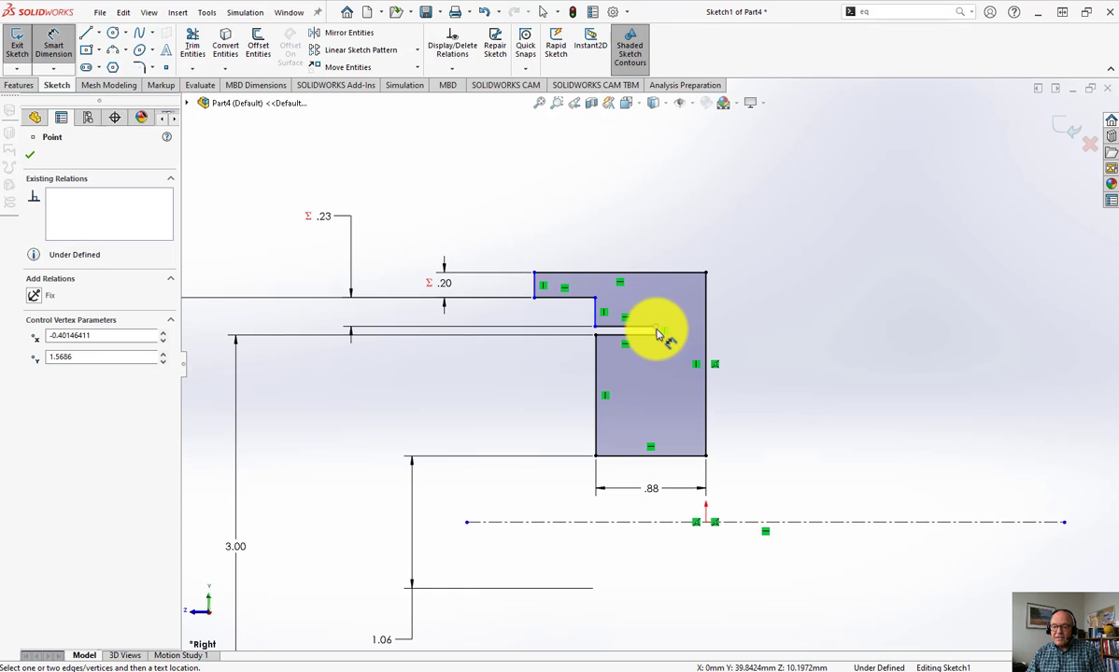
pyautogui.click(707, 431)
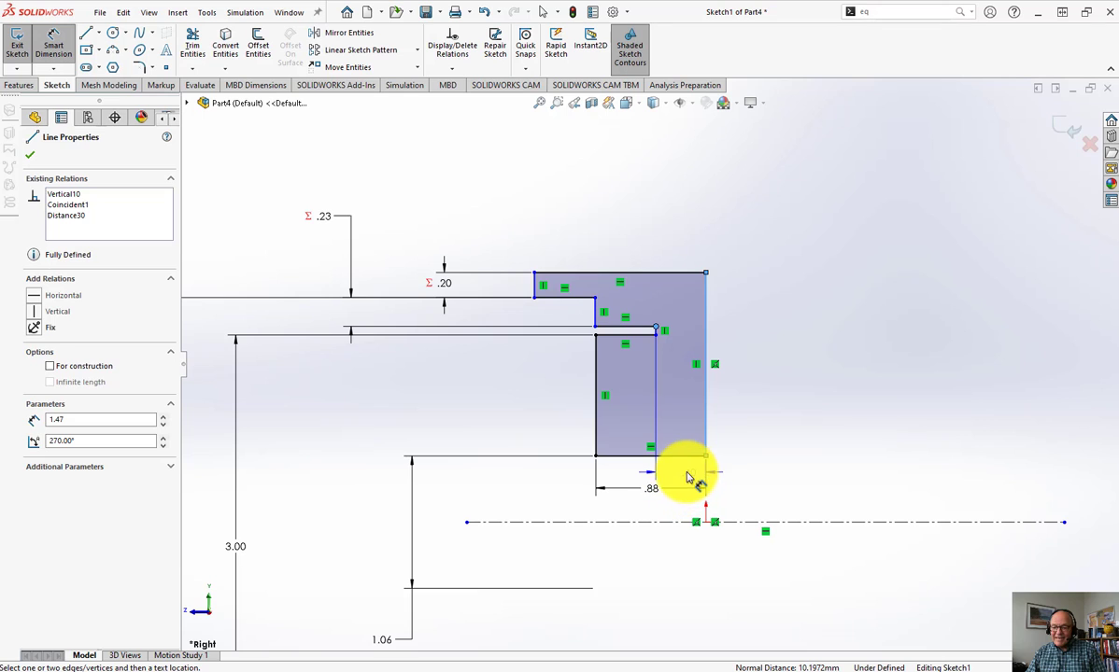
pyautogui.click(680, 473)
pyautogui.write('.')
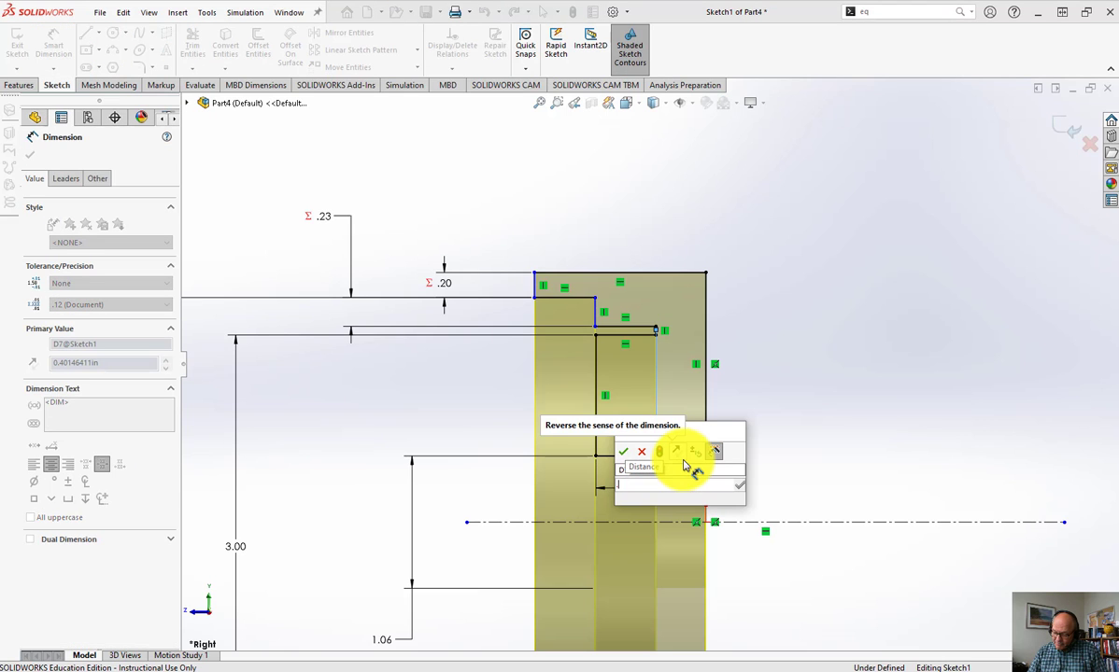
pyautogui.write('2')
pyautogui.press('Return')
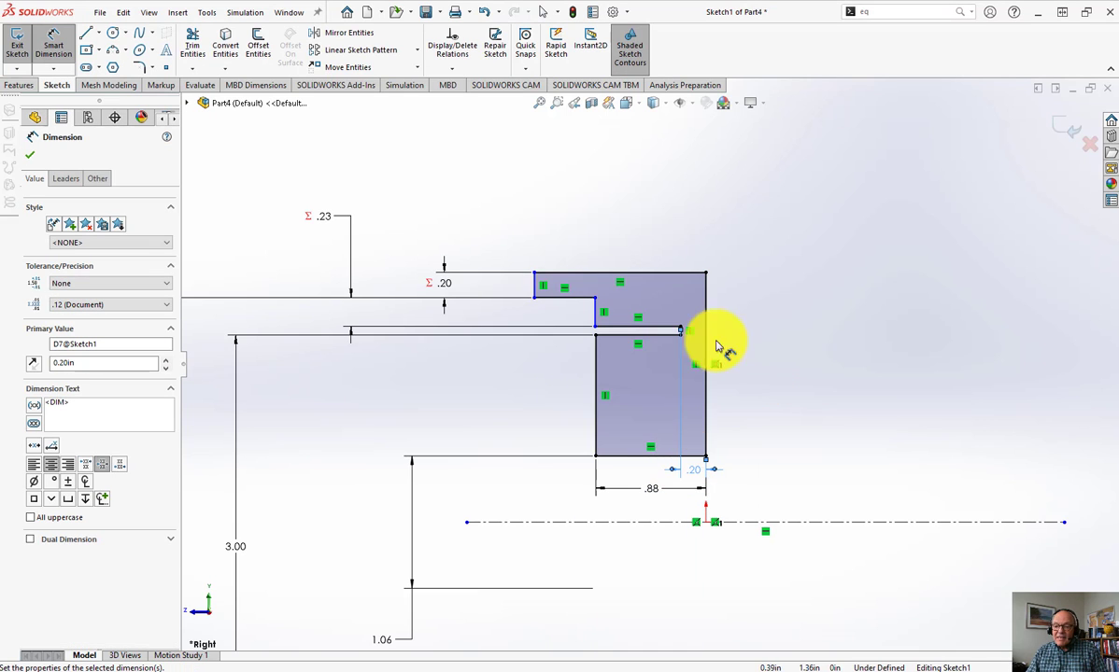
# - Dimension the horizontal distance from the short vertical step line above the slot to the profile's right line as 0.4 in
pyautogui.click(600, 316)
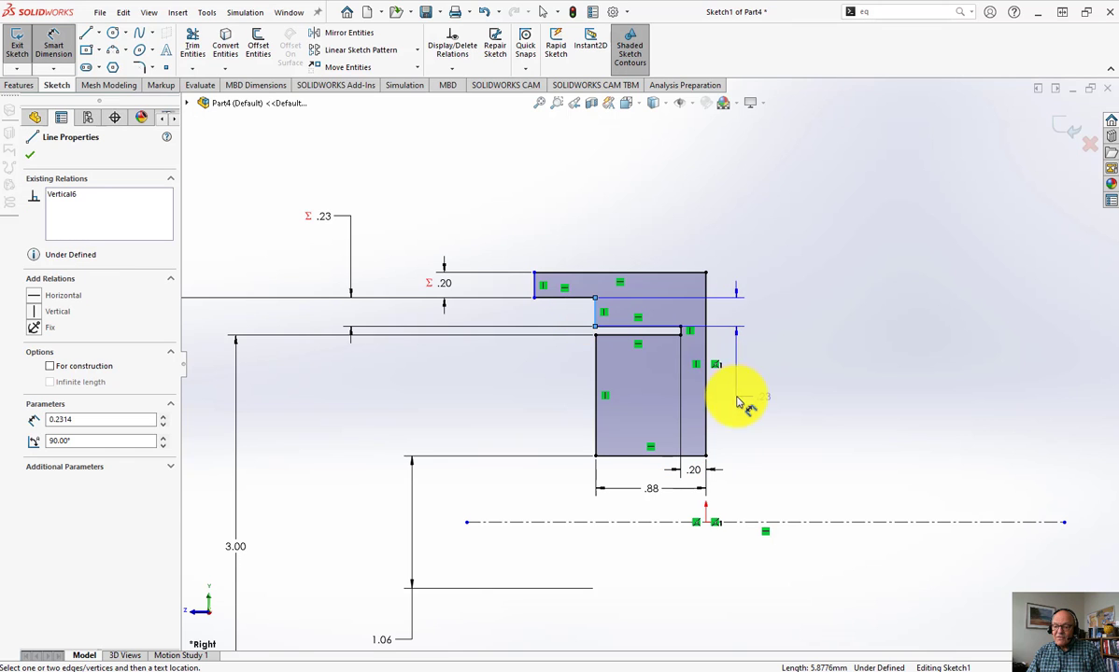
pyautogui.click(707, 393)
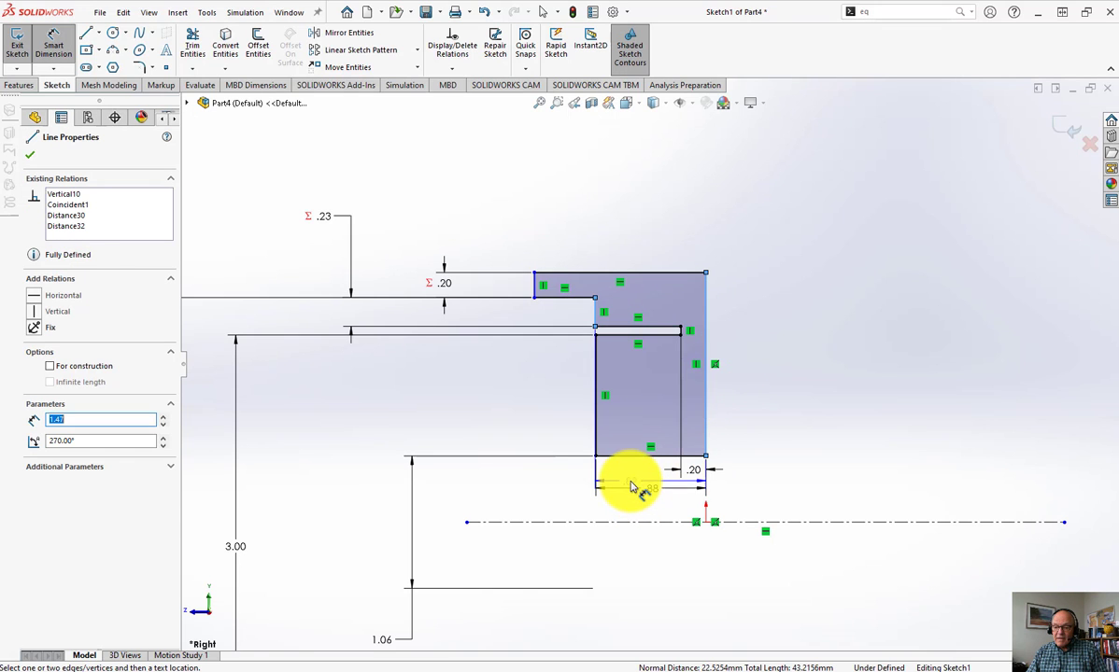
pyautogui.click(631, 483)
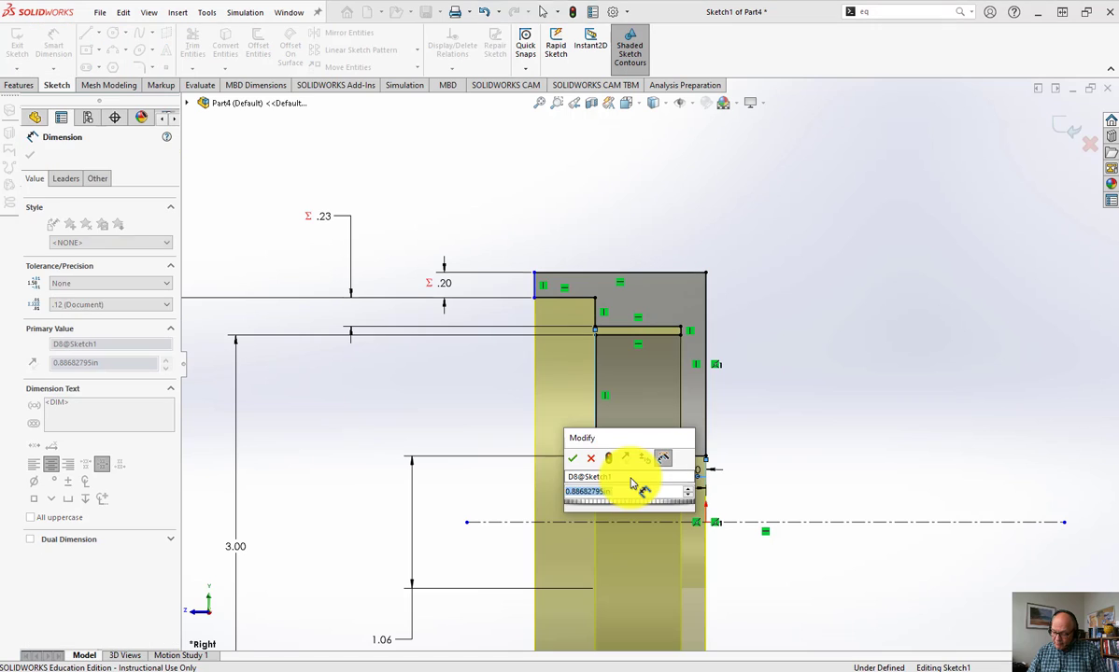
pyautogui.write('.4')
pyautogui.press('Return')
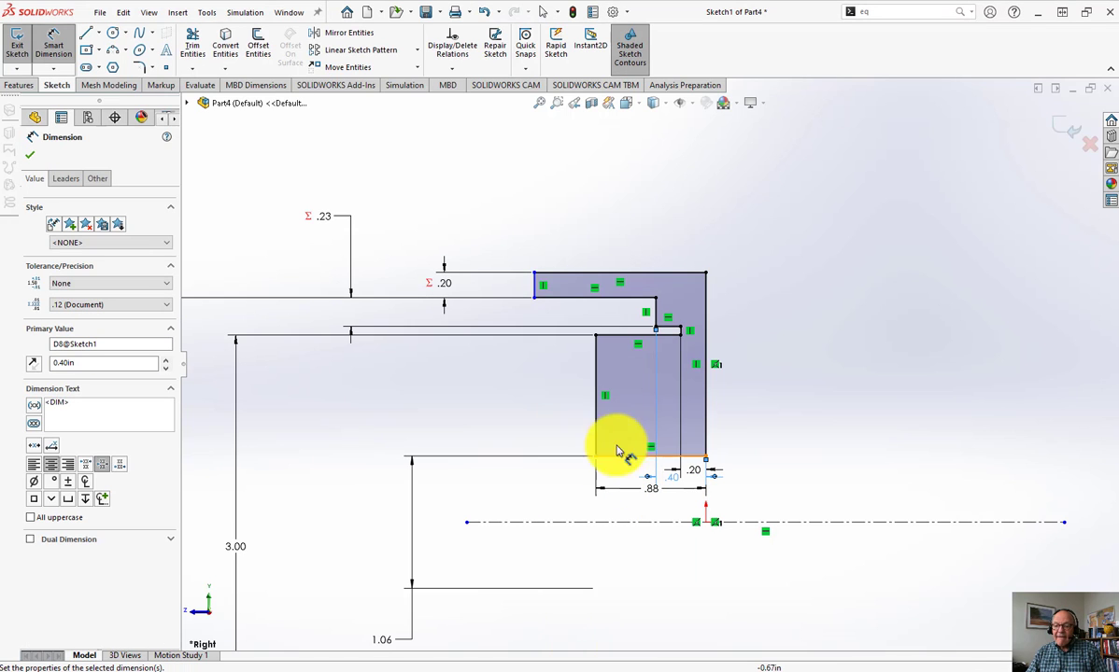
# - Dimension the width of the profile's uppermost section, from its left vertical line to the right line, as 0.5 in
pyautogui.click(536, 284)
pyautogui.click(707, 345)
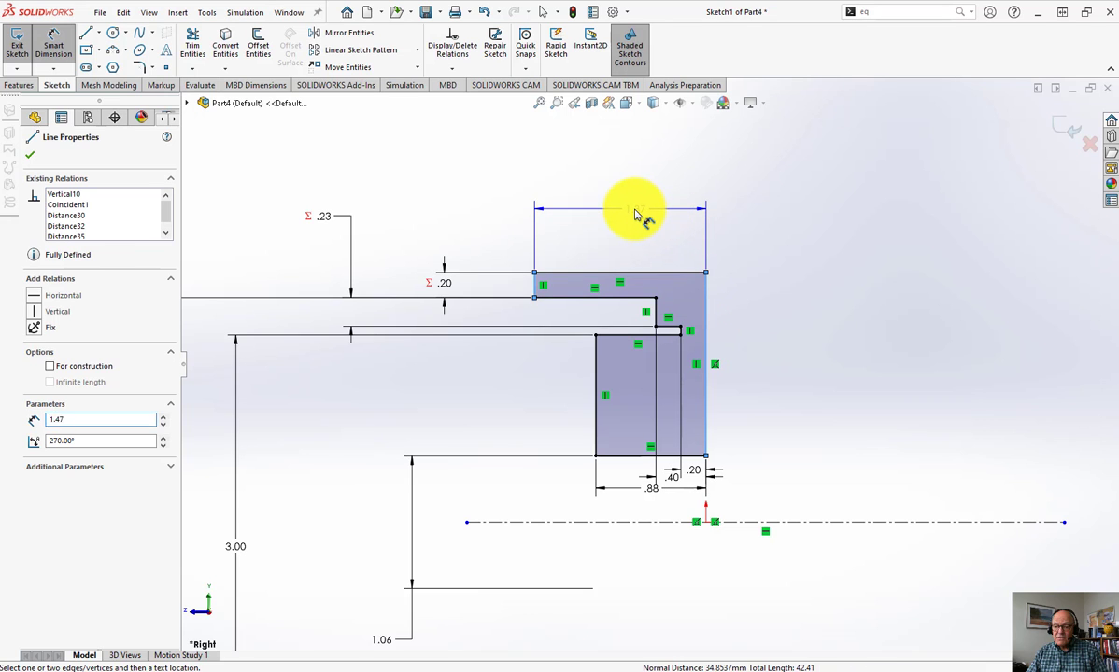
pyautogui.click(639, 216)
pyautogui.write('.5')
pyautogui.press('Return')
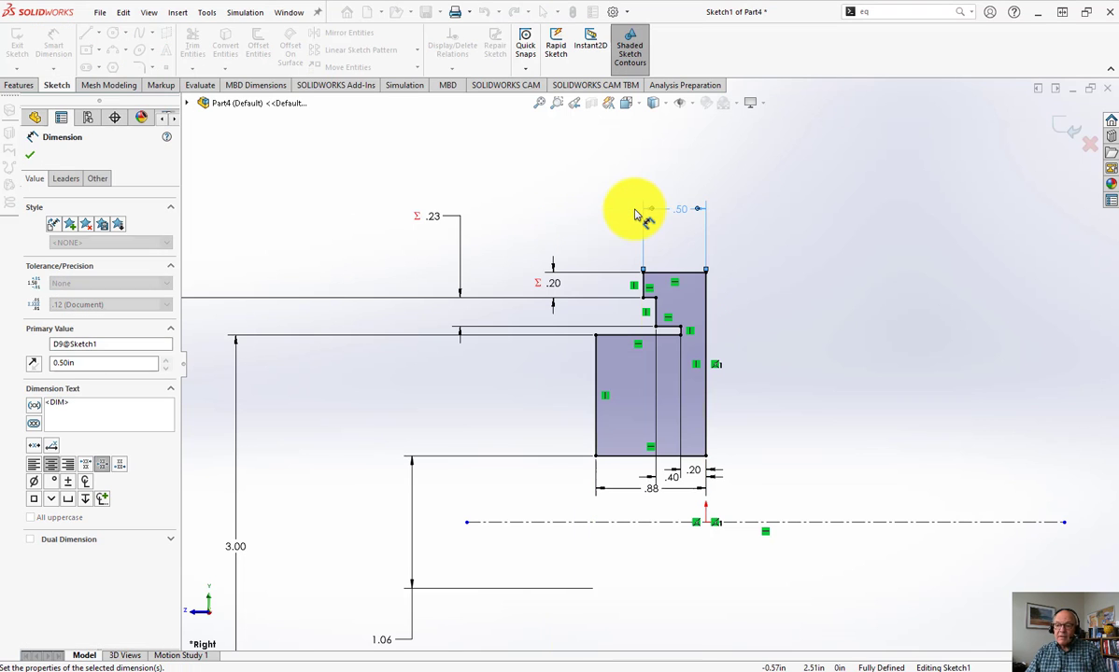
# - Rename the 3.60 in pitch diameter dimension as PD
pyautogui.scroll(1, 914, 423)
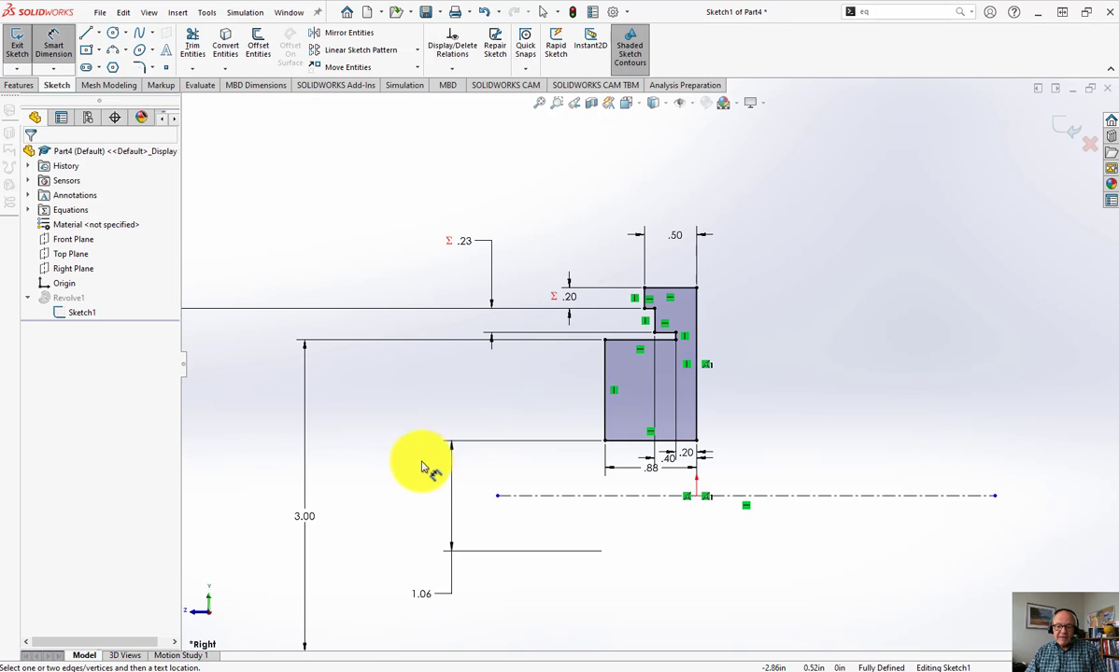
pyautogui.scroll(3, 441, 459)
pyautogui.scroll(-1, 448, 454)
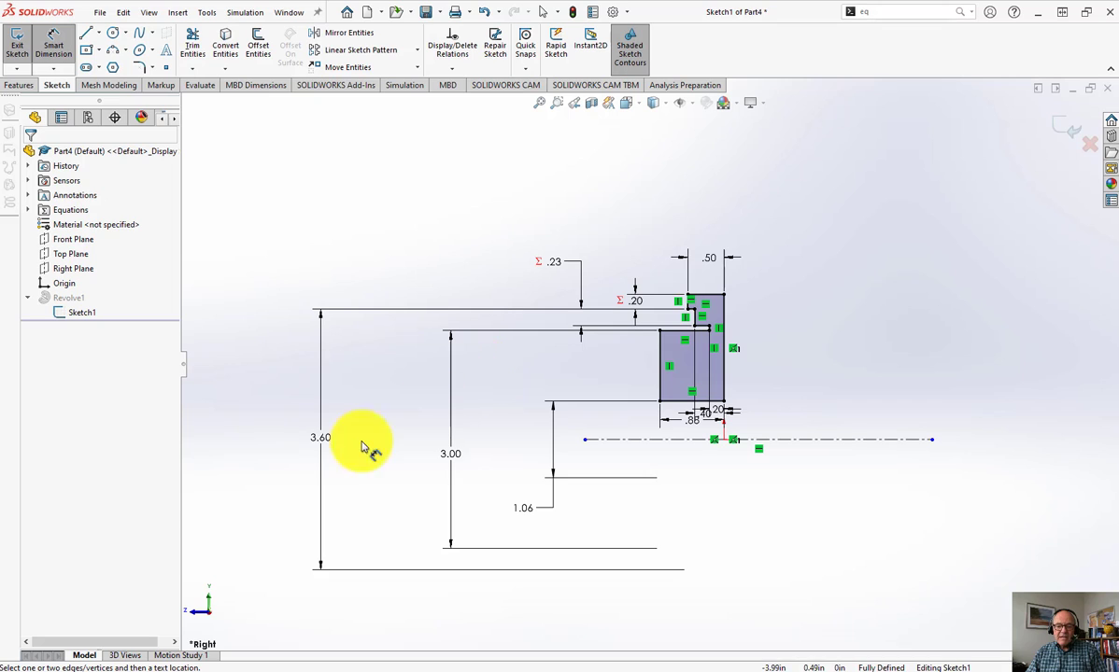
pyautogui.click(320, 441)
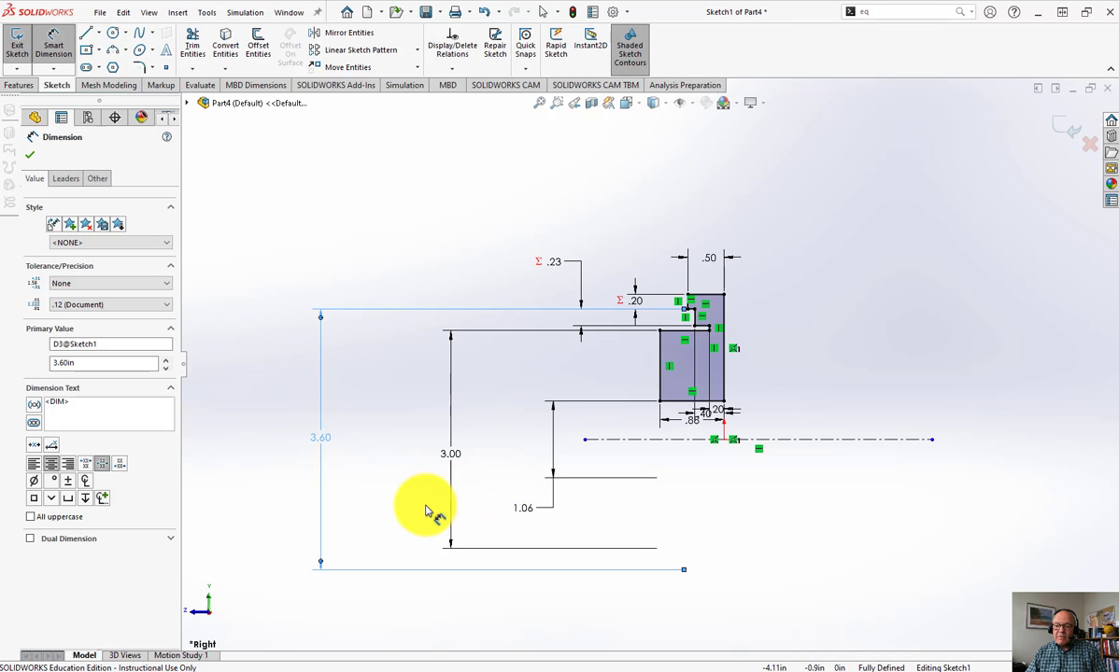
pyautogui.doubleClick(54, 344)
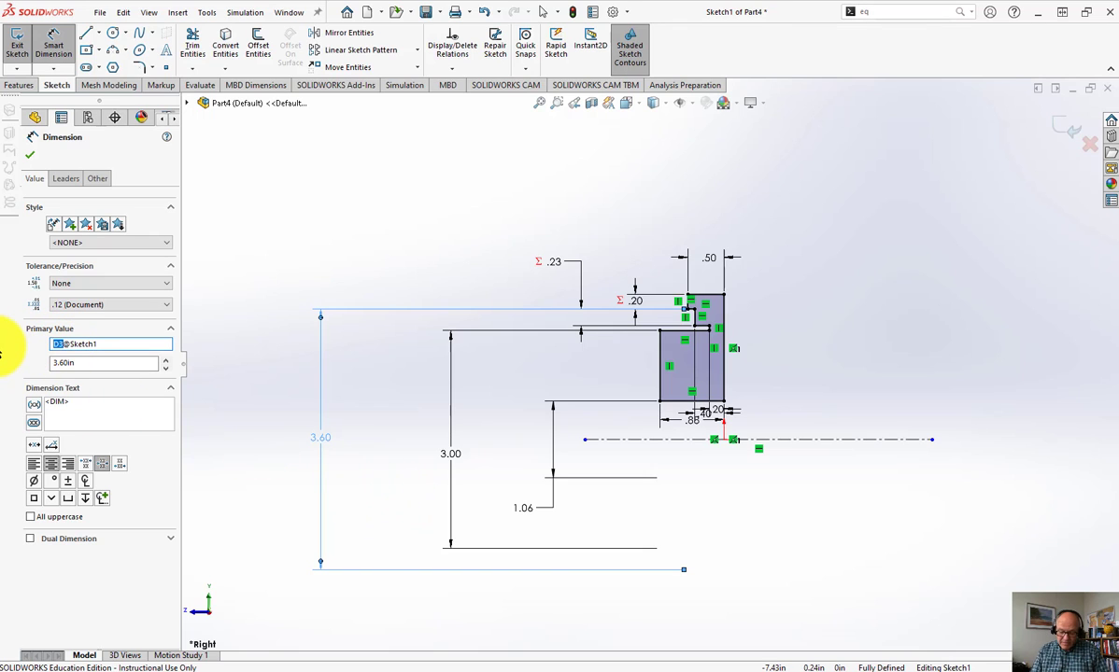
pyautogui.write('PD')
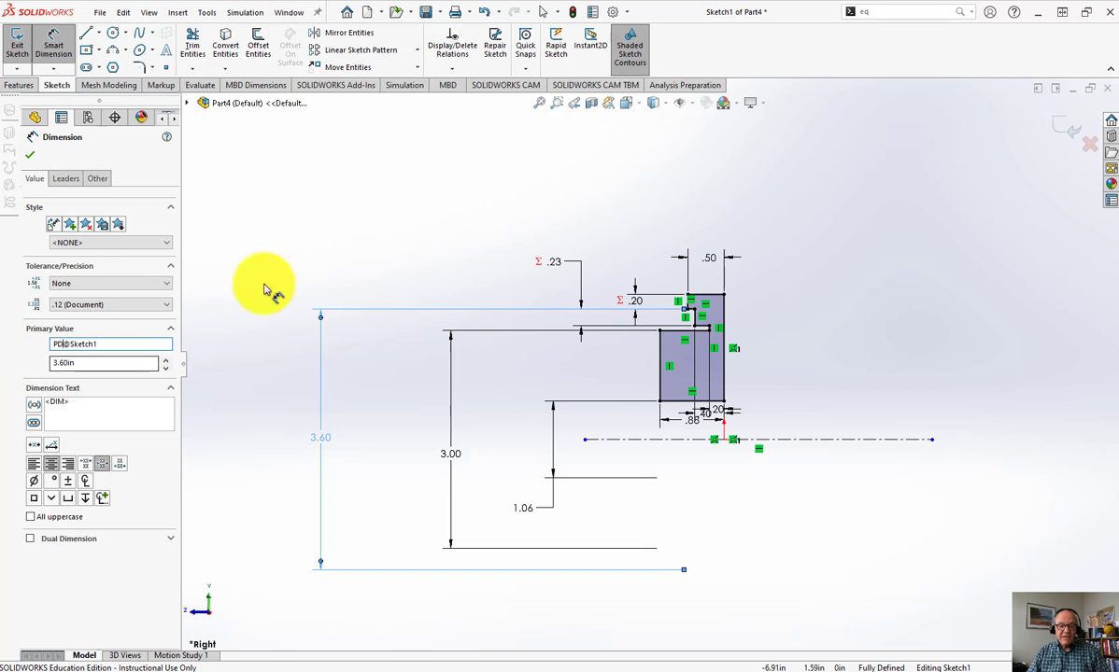
pyautogui.click(356, 168)
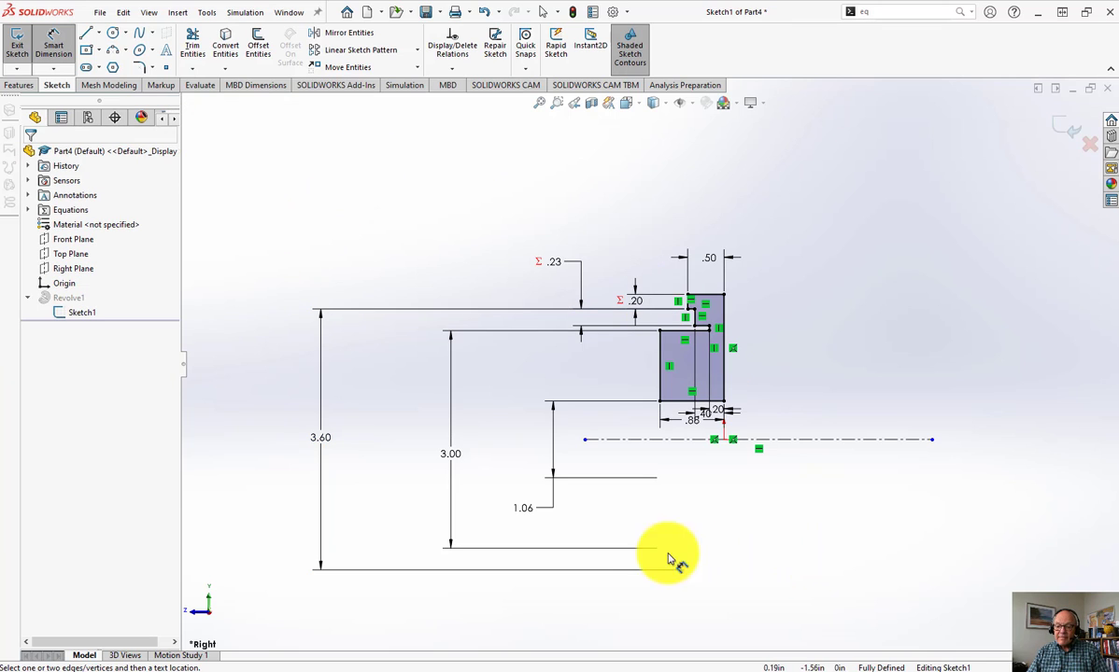
# - Rename the 3.00 in hub diameter dimension as Hub
pyautogui.click(455, 457)
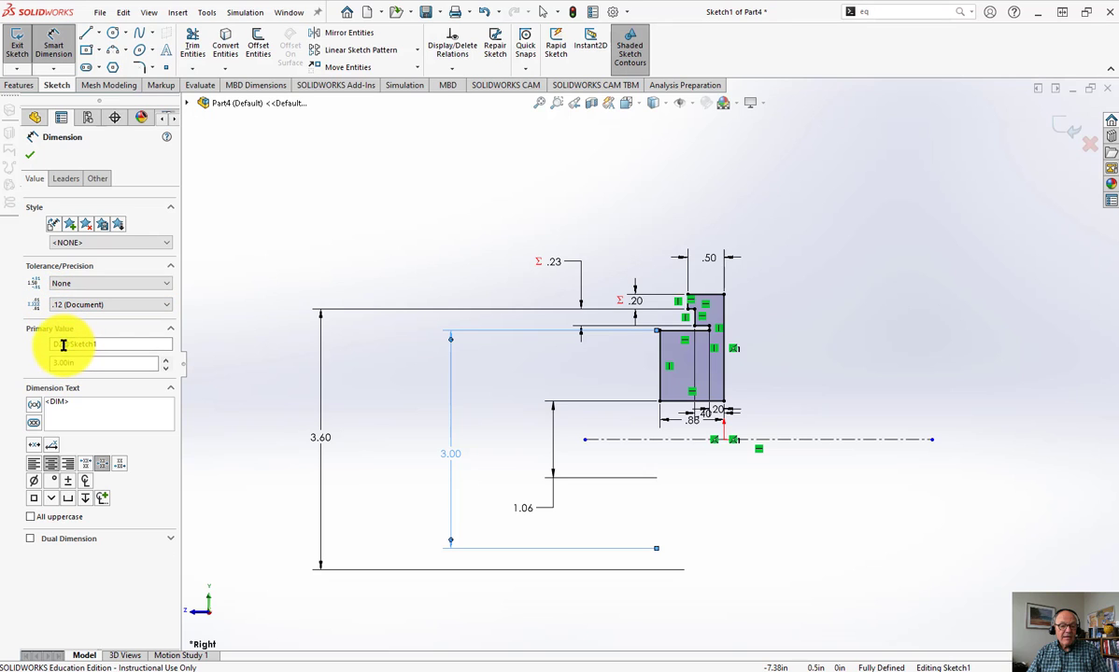
pyautogui.doubleClick(63, 345)
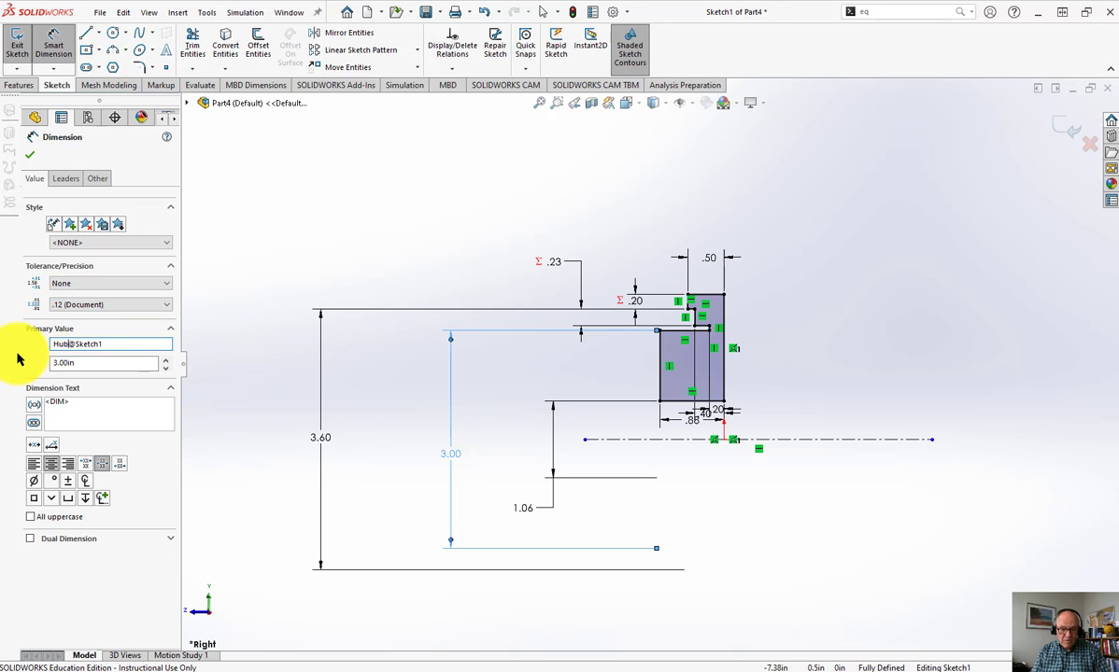
pyautogui.click(30, 154)
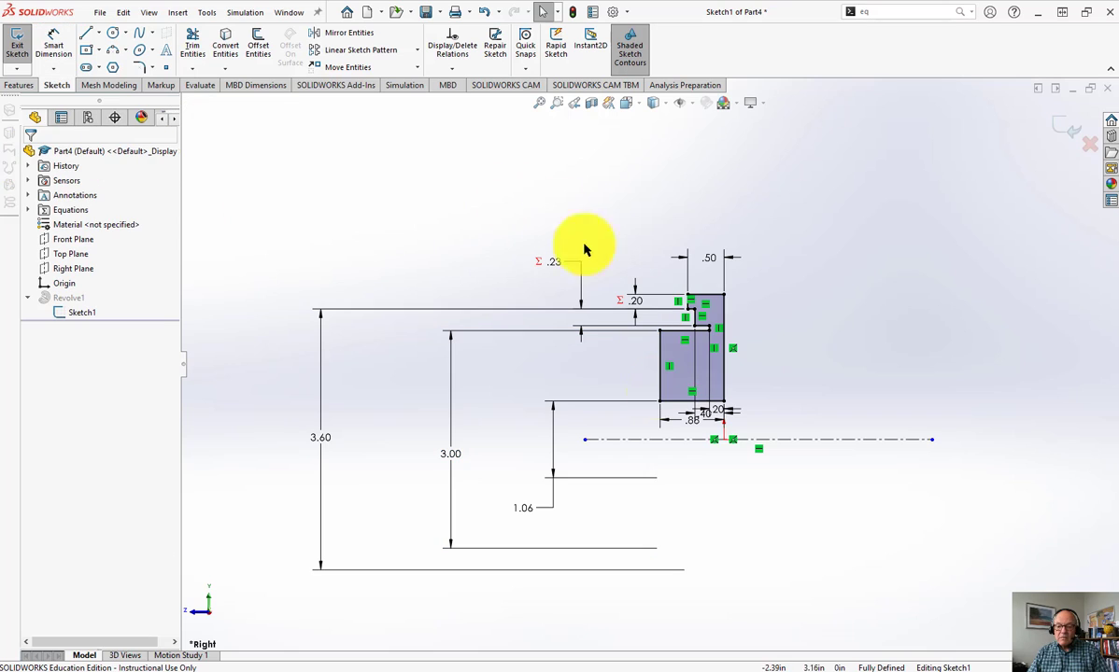
# - Rename the 1.06 in bore diameter dimension as Holr
pyautogui.click(526, 513)
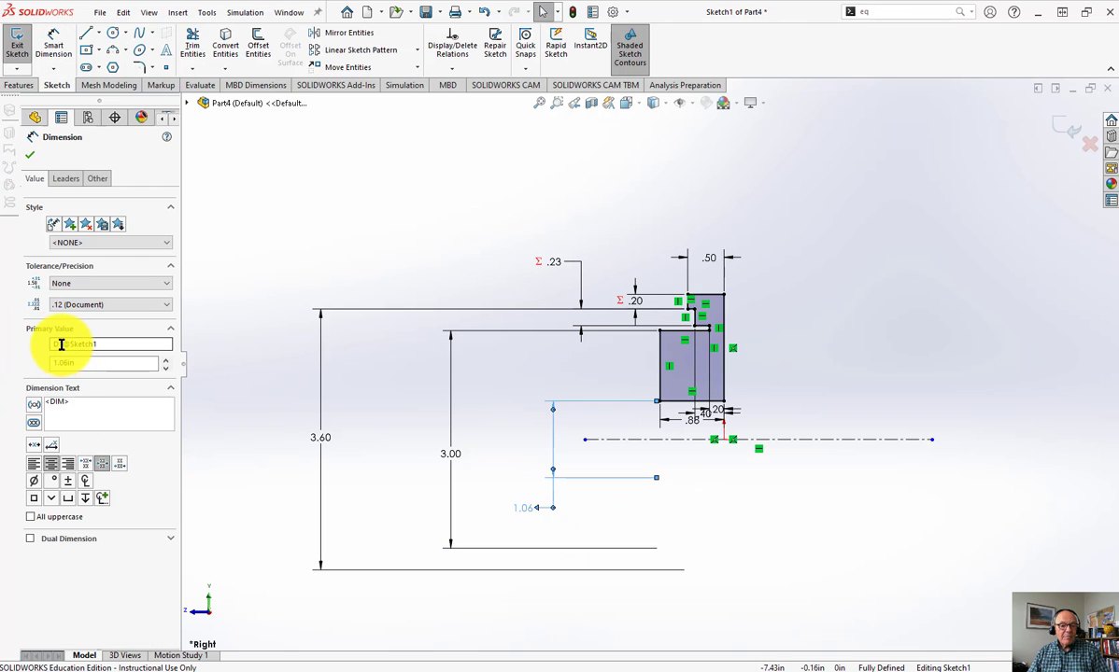
pyautogui.click(61, 343)
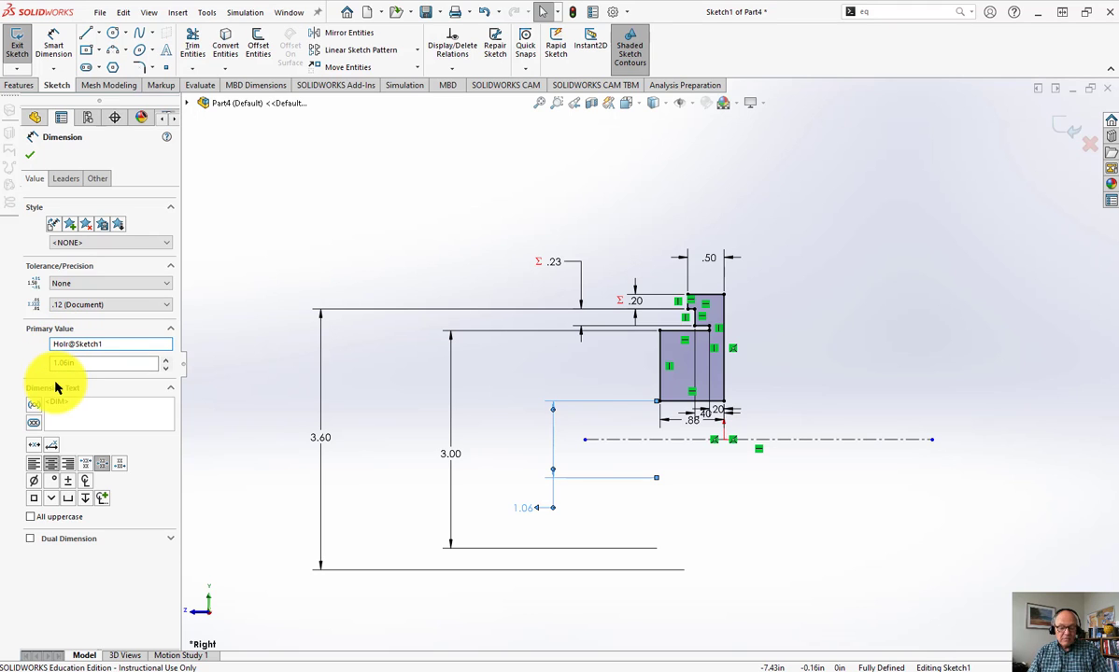
pyautogui.click(312, 145)
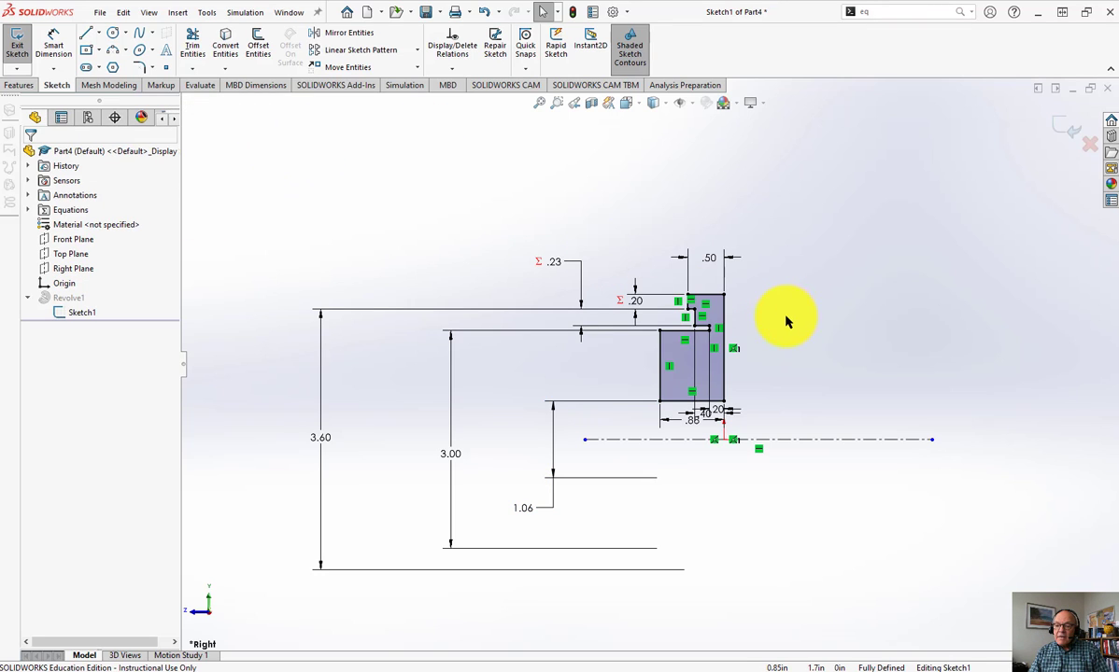
pyautogui.scroll(-1, 787, 321)
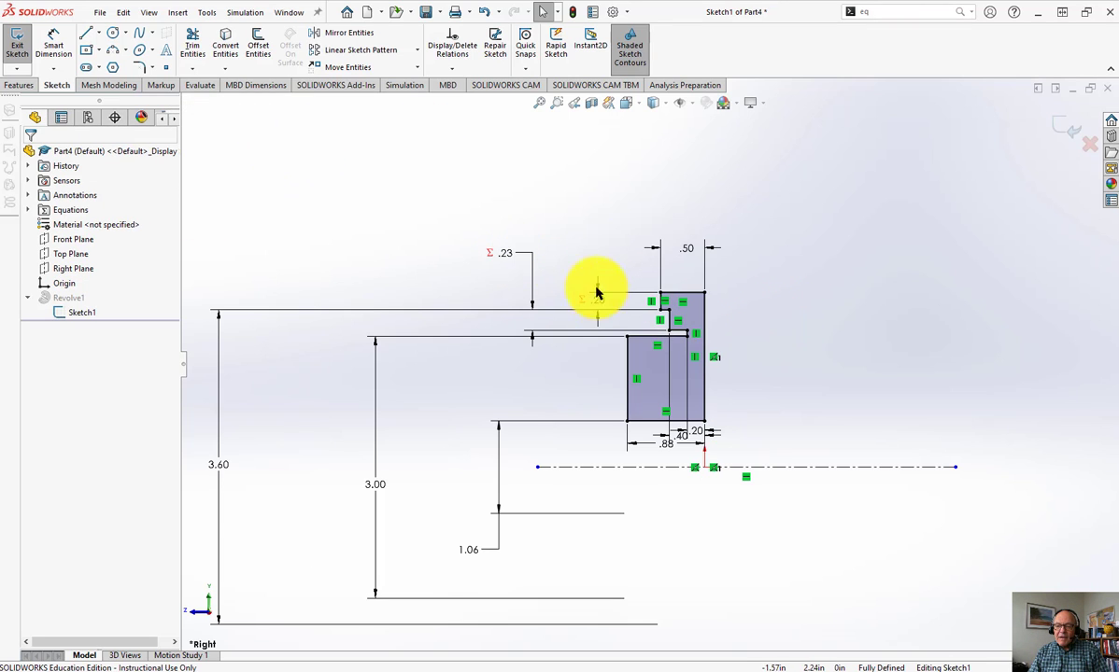
# - Check the equation-driven .23 and .20 dimensions of the gear profile sketch
pyautogui.click(508, 259)
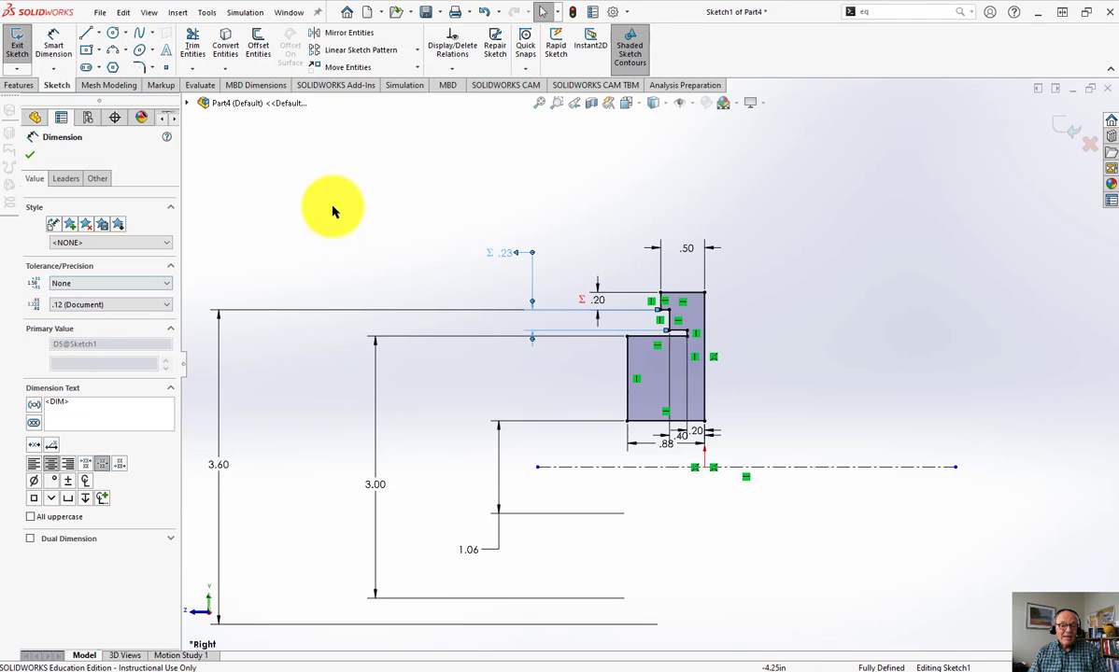
pyautogui.click(425, 252)
pyautogui.click(599, 303)
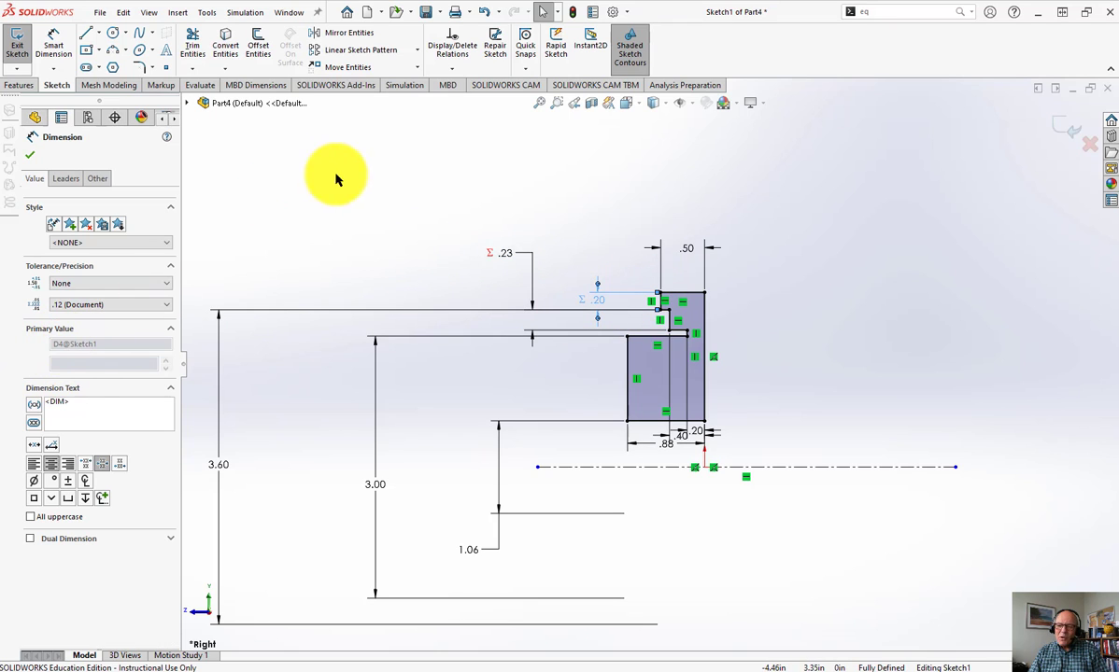
pyautogui.click(387, 154)
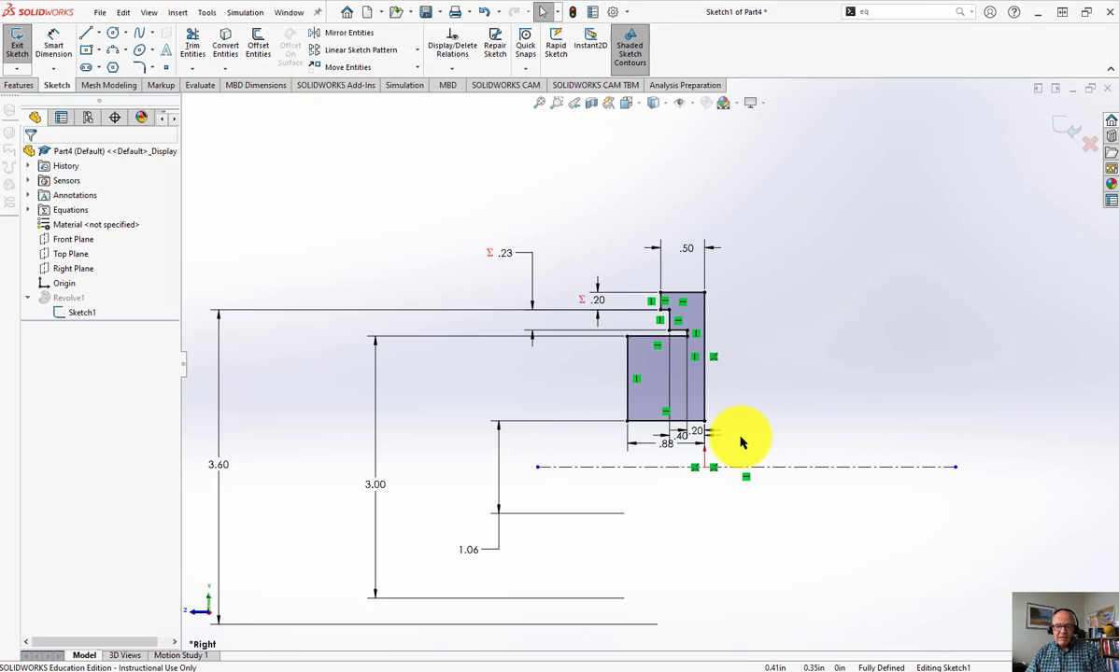
# - Exit the gear profile sketch, keeping its changes
pyautogui.click(23, 85)
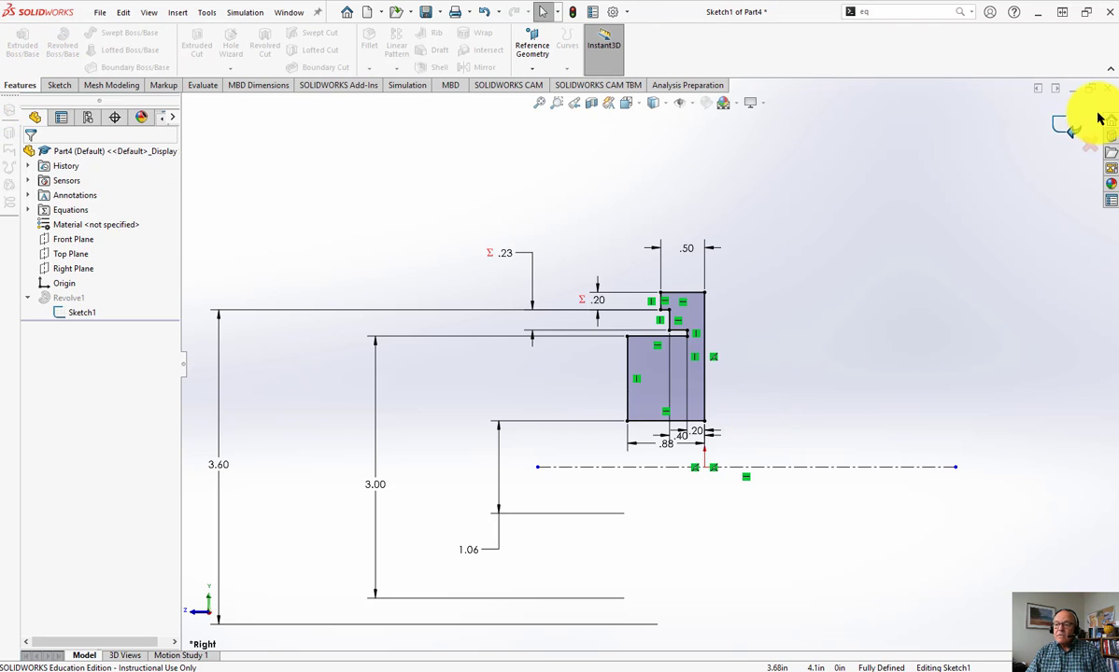
pyautogui.click(1069, 130)
pyautogui.moveTo(856, 431); pyautogui.dragTo(899, 445, button='middle')
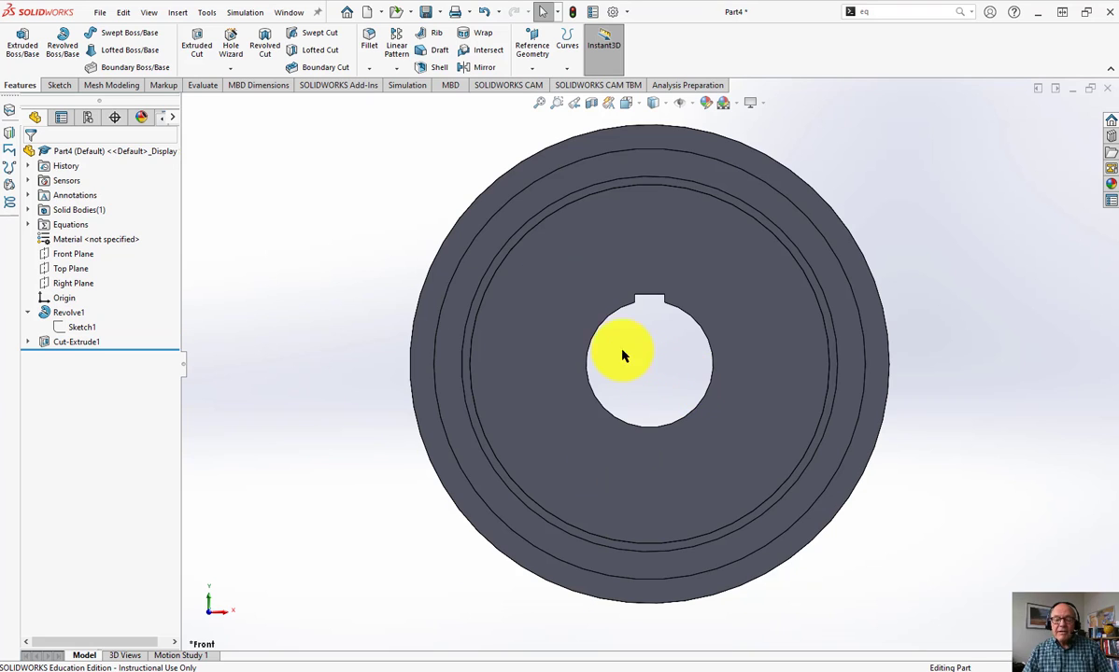
# - Display the keyed gear blank as unshaded outlines in the front view
pyautogui.click(665, 103)
pyautogui.click(654, 160)
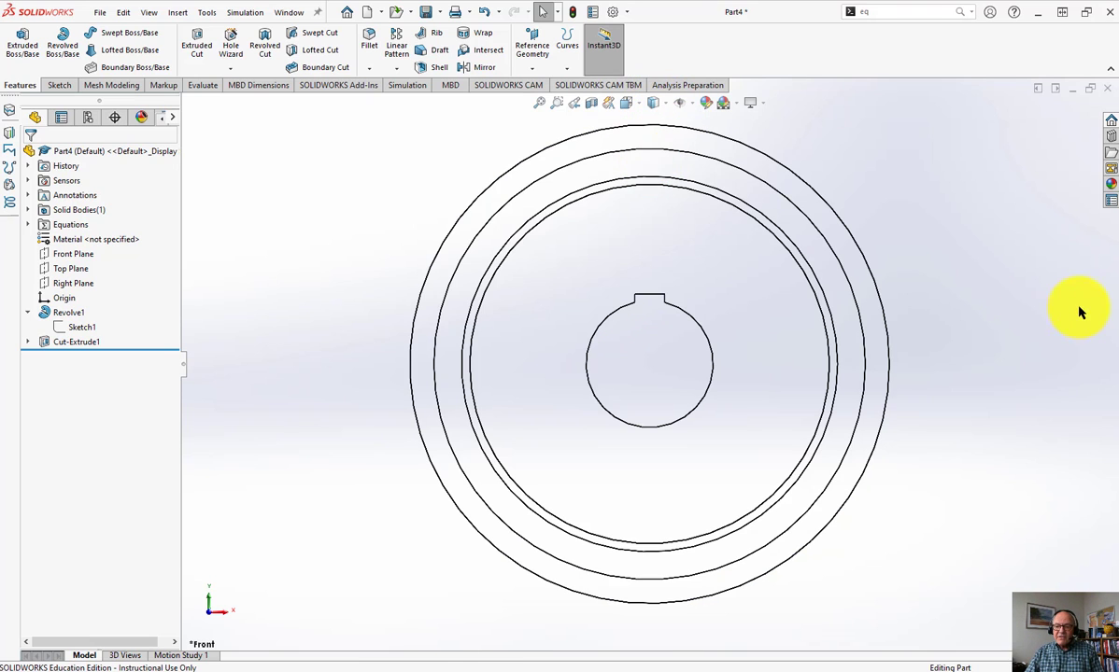
pyautogui.scroll(1, 952, 371)
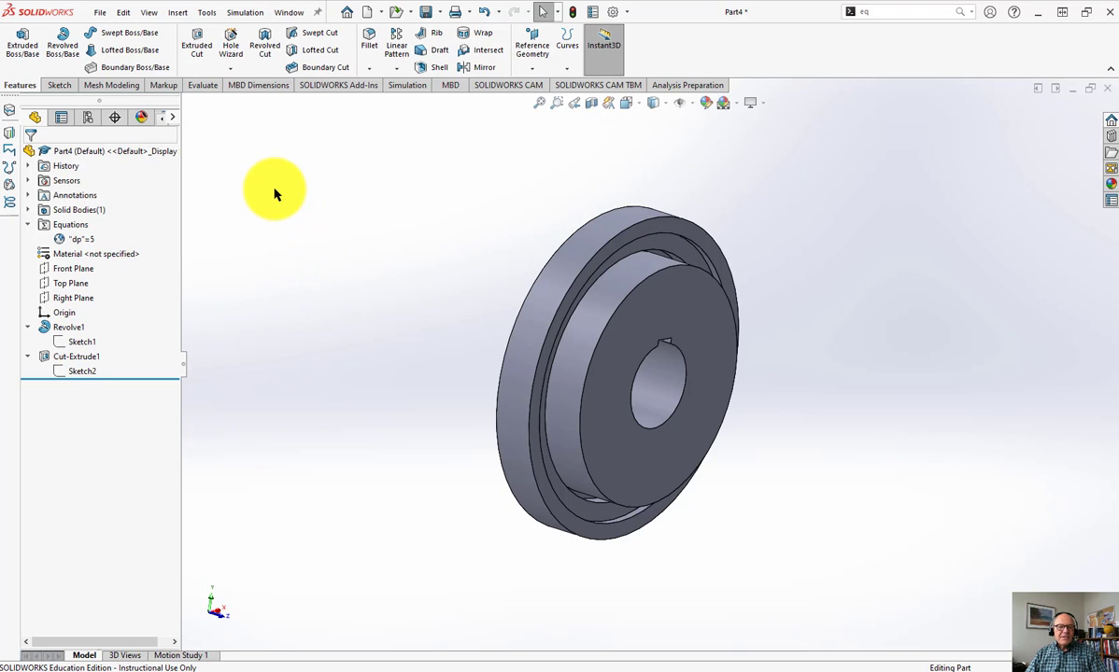
# - Turn on the display of feature dimensions through the part's annotation options
pyautogui.rightClick(72, 202)
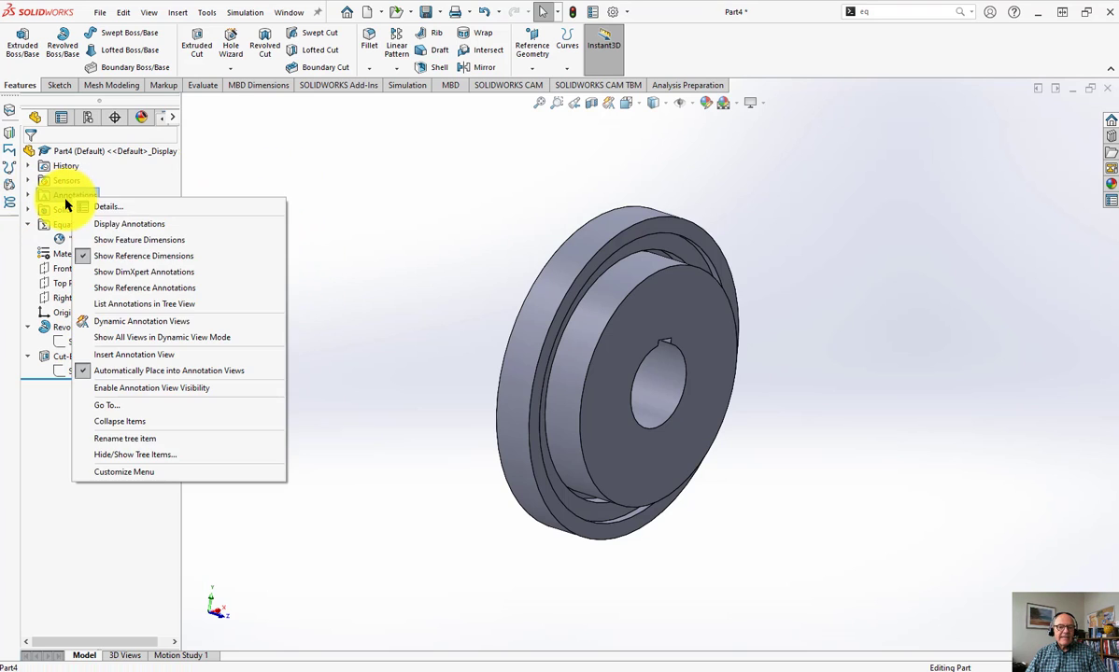
pyautogui.click(103, 240)
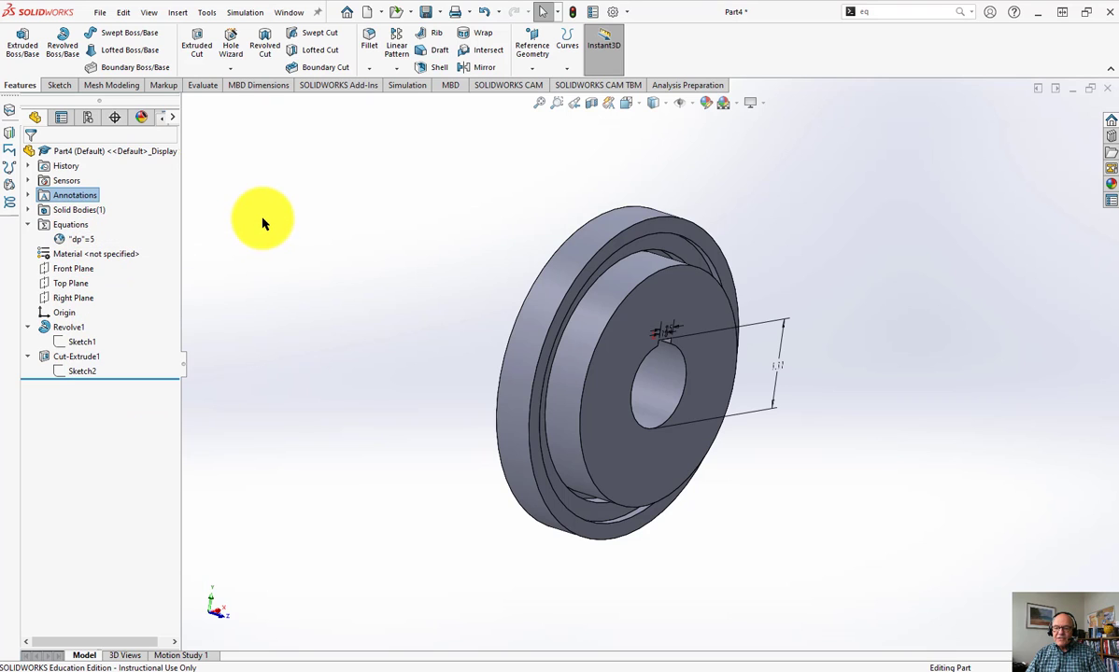
pyautogui.click(1001, 209)
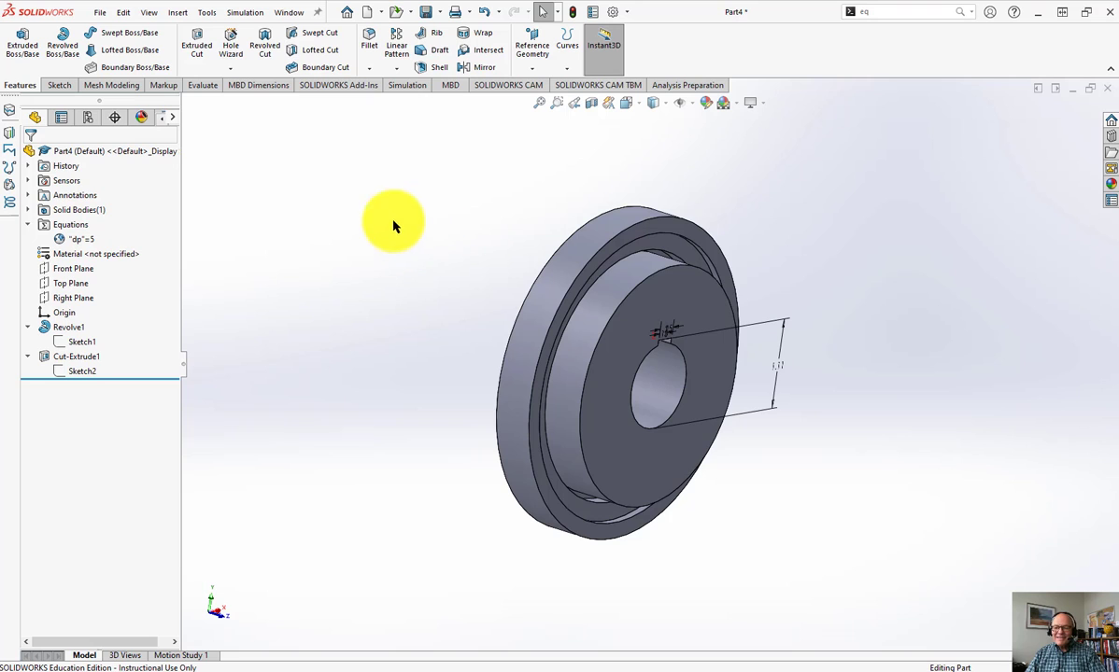
pyautogui.rightClick(64, 197)
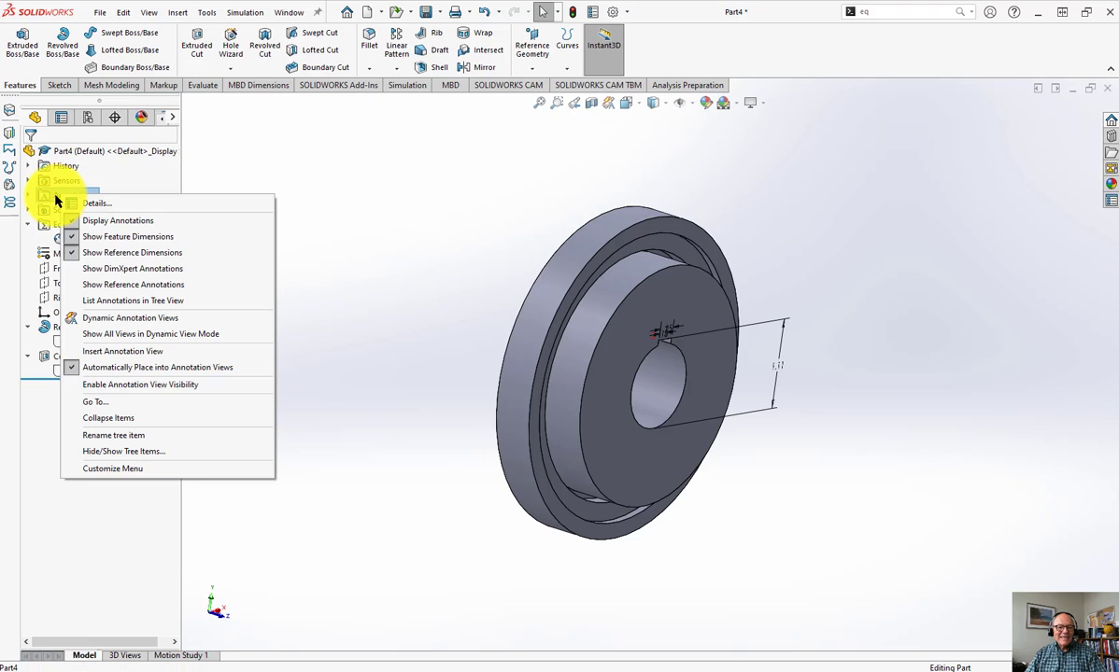
pyautogui.click(400, 220)
# - Inspect the dimensions of the revolved gear body and turn off the part's annotation display
pyautogui.doubleClick(576, 247)
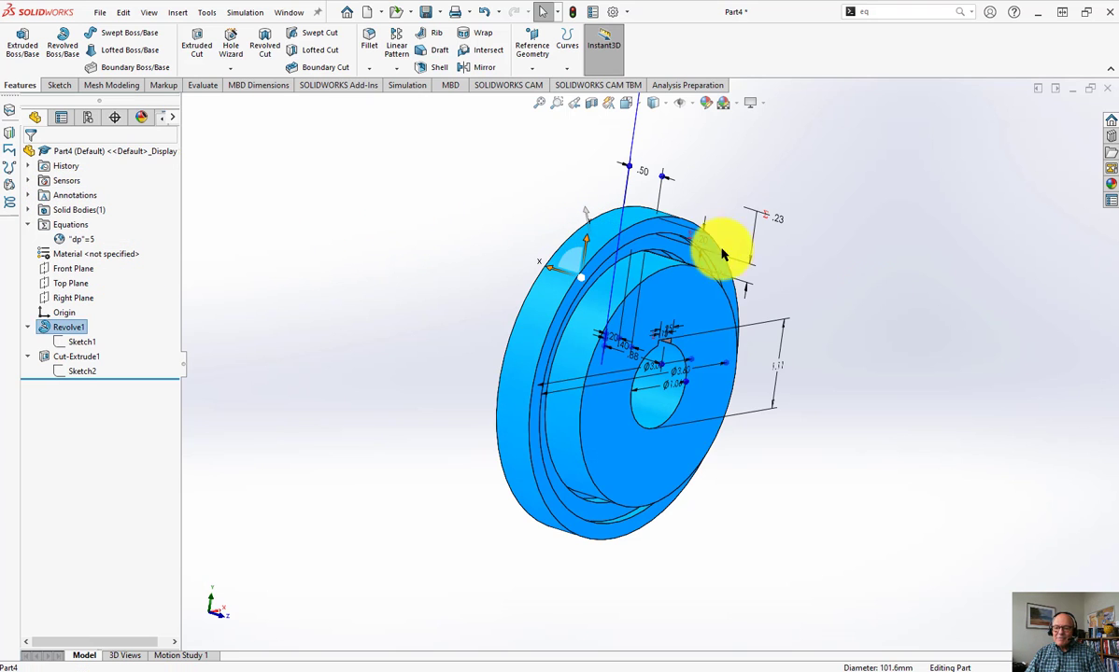
pyautogui.click(878, 176)
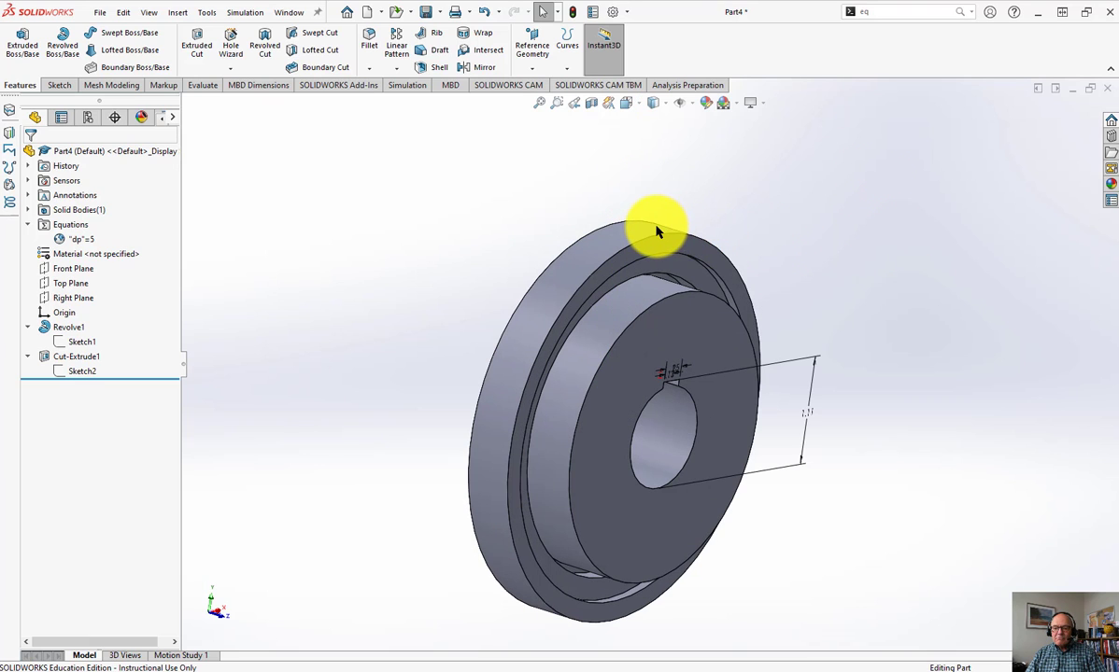
pyautogui.rightClick(69, 198)
pyautogui.click(208, 222)
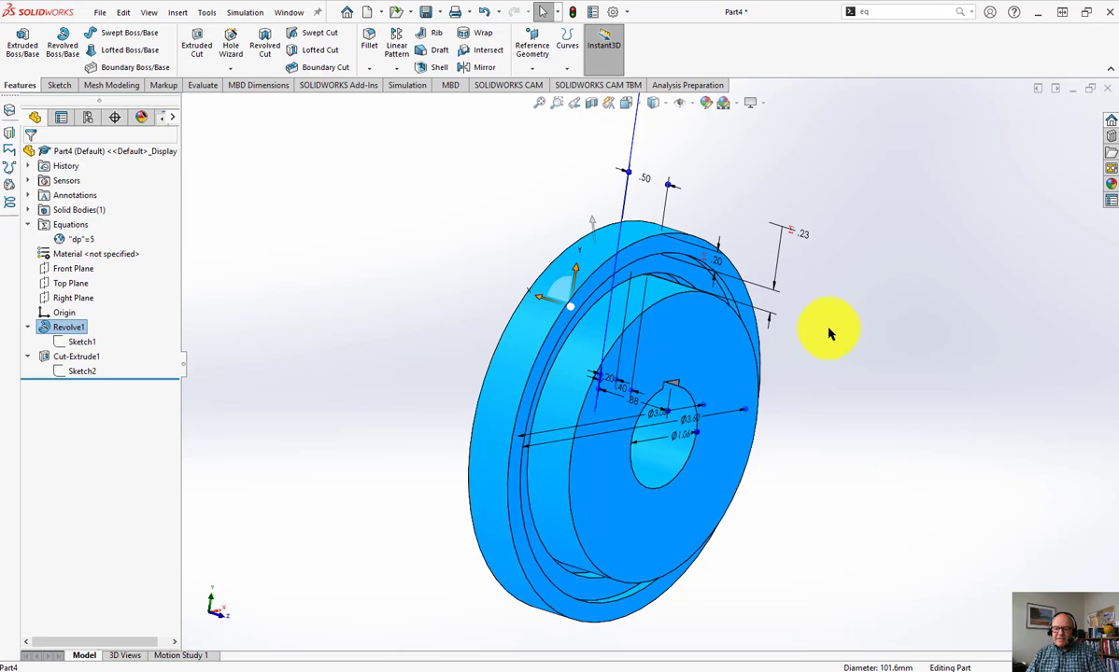
# - Open the configuration table for the PD pitch diameter and shrink its window to uncover the part, widening the Sketch1 column
pyautogui.moveTo(823, 357); pyautogui.dragTo(743, 446, button='middle')
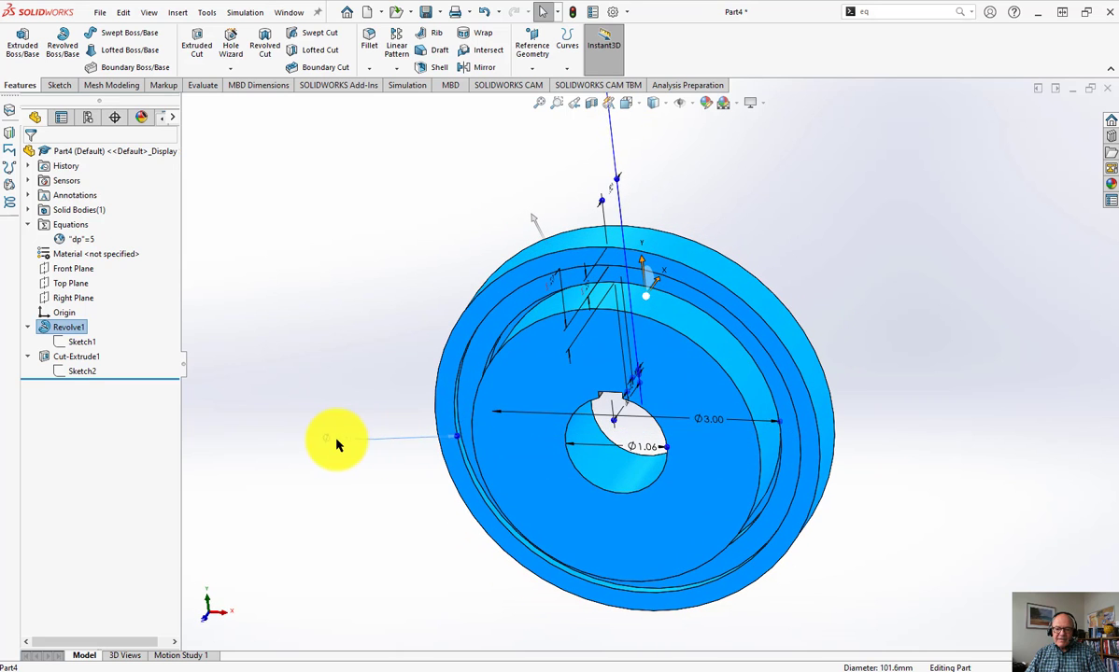
pyautogui.click(337, 443)
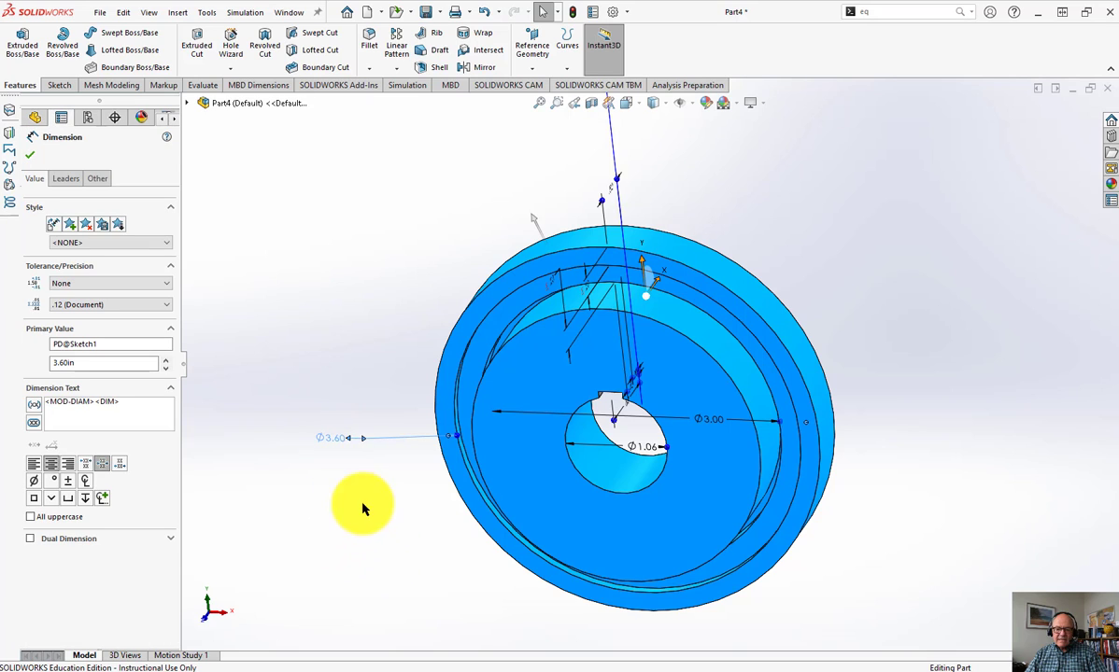
pyautogui.rightClick(334, 444)
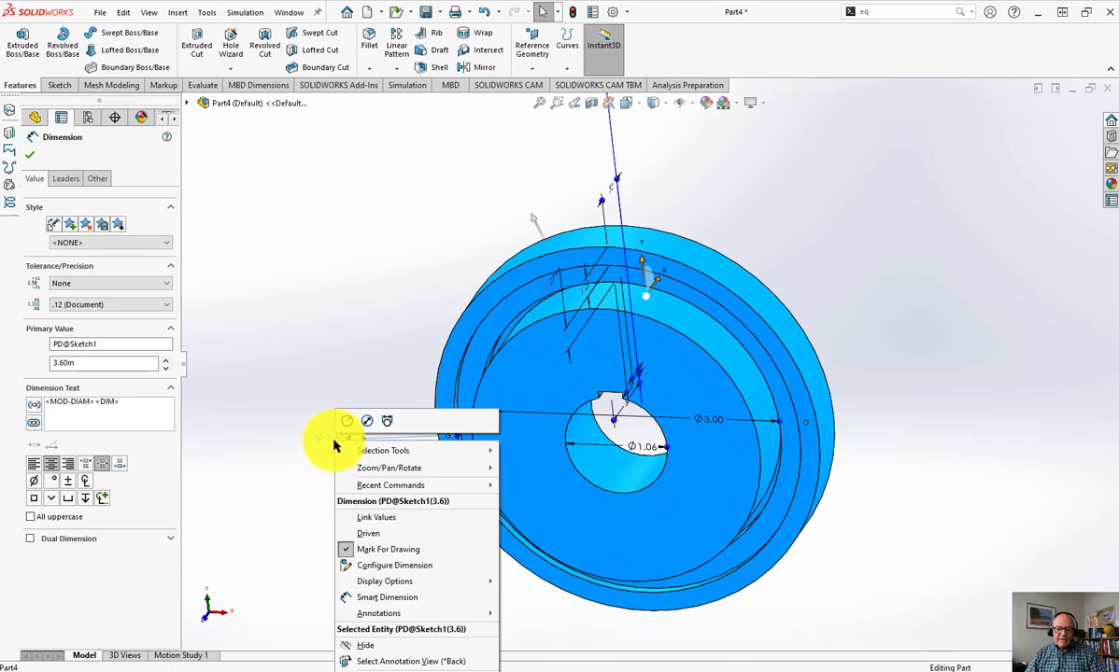
pyautogui.click(397, 565)
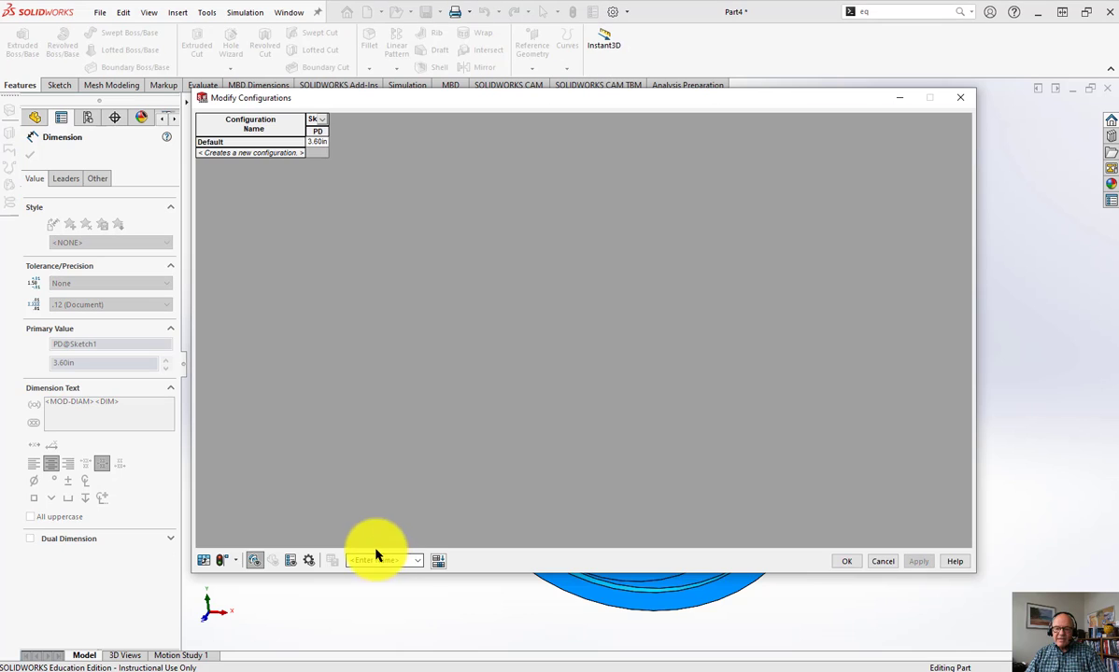
pyautogui.moveTo(974, 574); pyautogui.dragTo(773, 199)
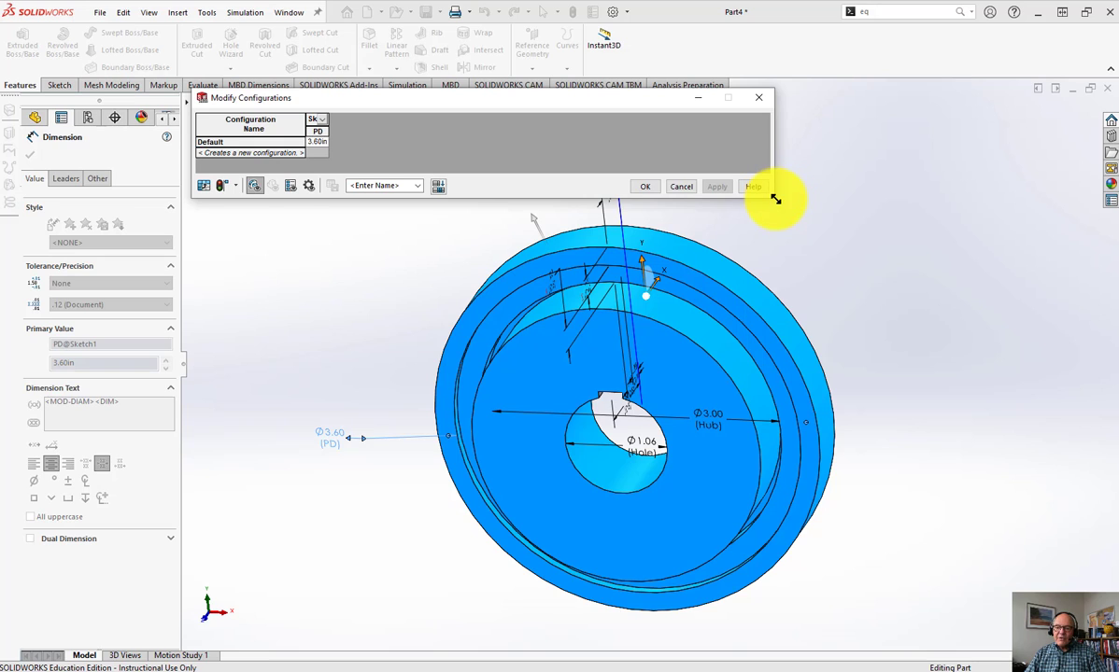
pyautogui.moveTo(775, 199); pyautogui.dragTo(797, 216)
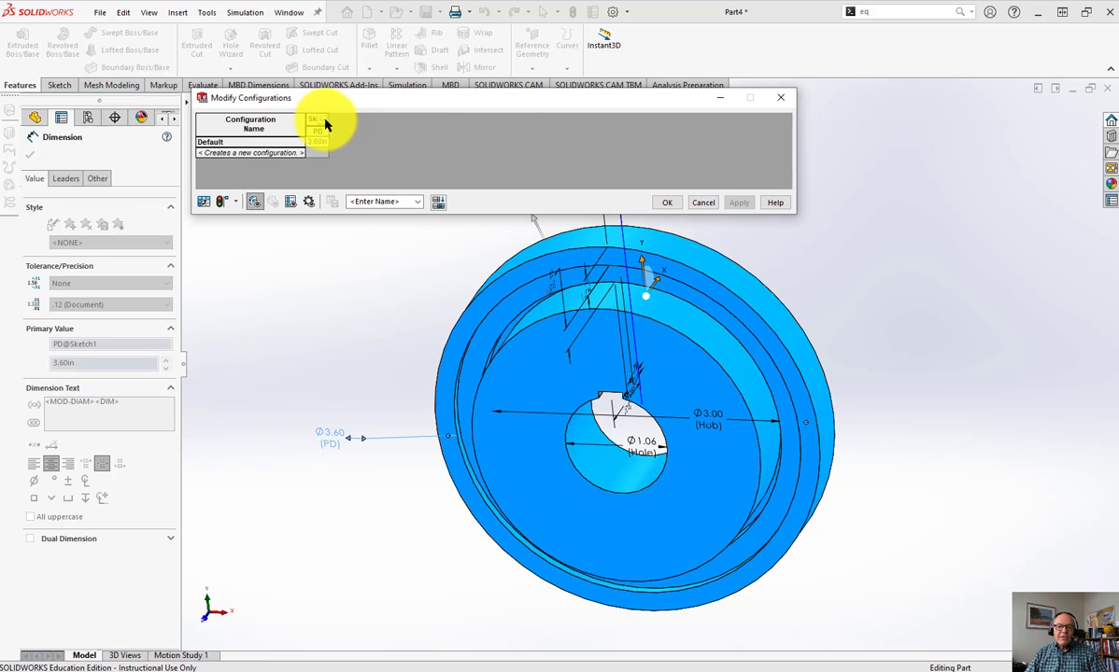
pyautogui.moveTo(329, 120); pyautogui.dragTo(354, 118)
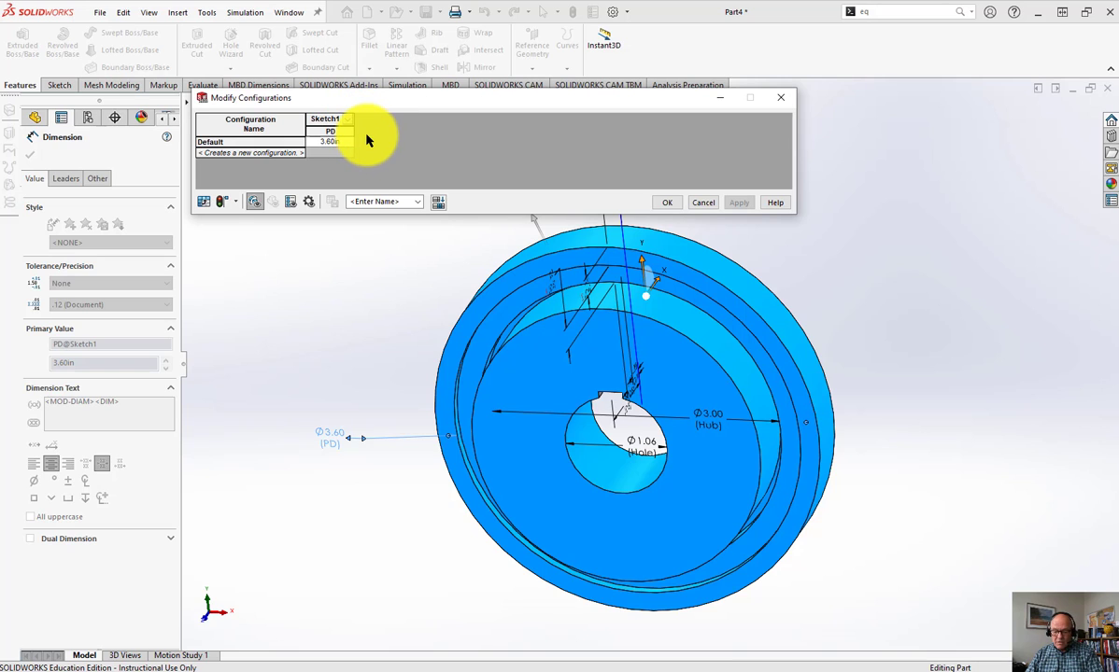
# - Show the $VALUE@dp@equations custom property in the configuration table and set it to 5 for the Default configuration
pyautogui.click(290, 202)
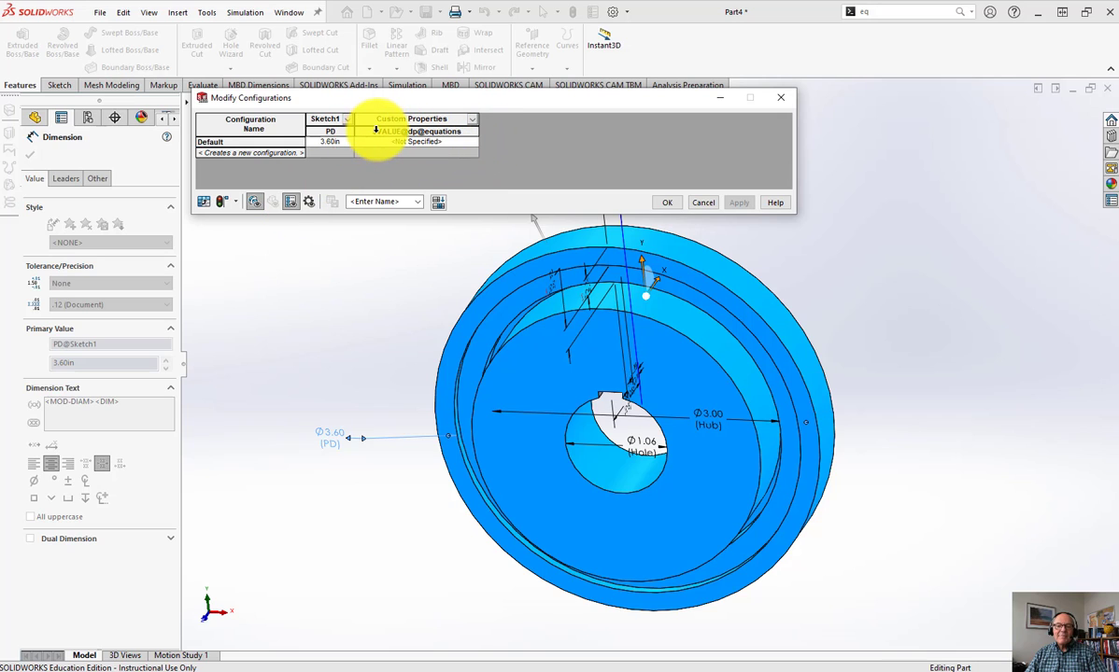
pyautogui.click(438, 143)
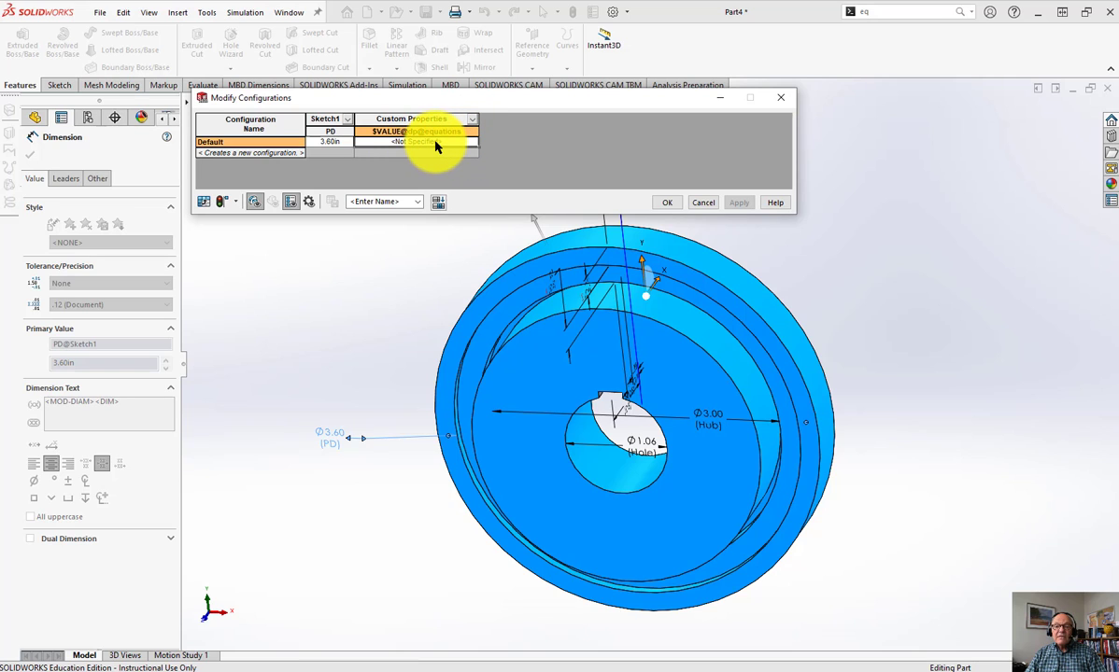
pyautogui.write('5')
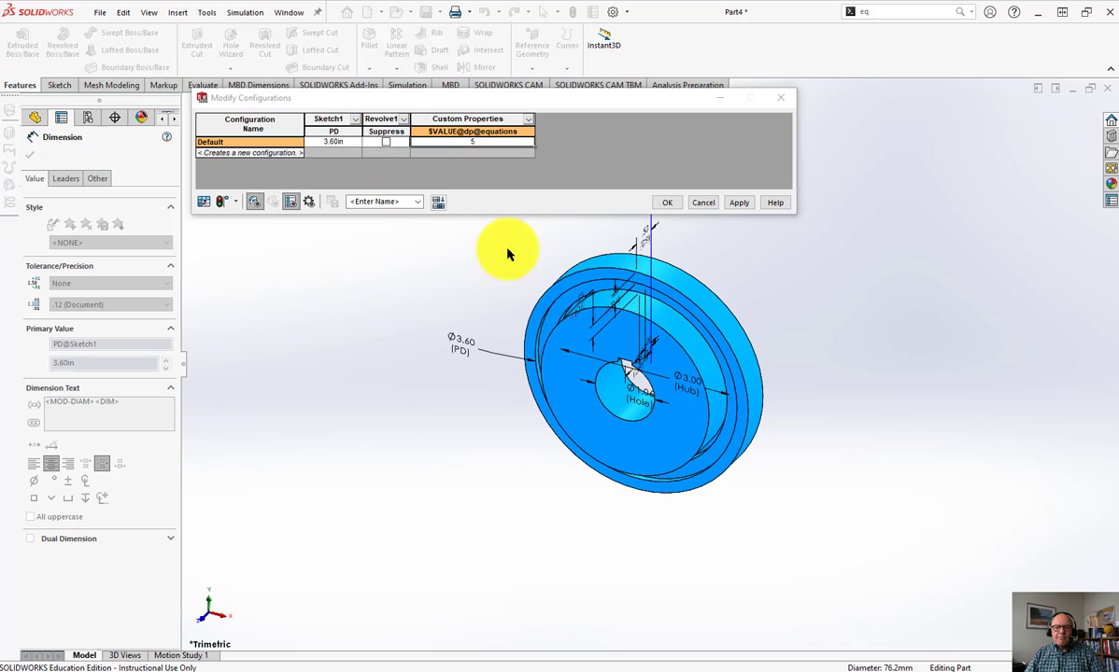
# - Add the Hub and Hole diameters and the 0.88 in overall width dimension D6 to the configuration table
pyautogui.doubleClick(692, 383)
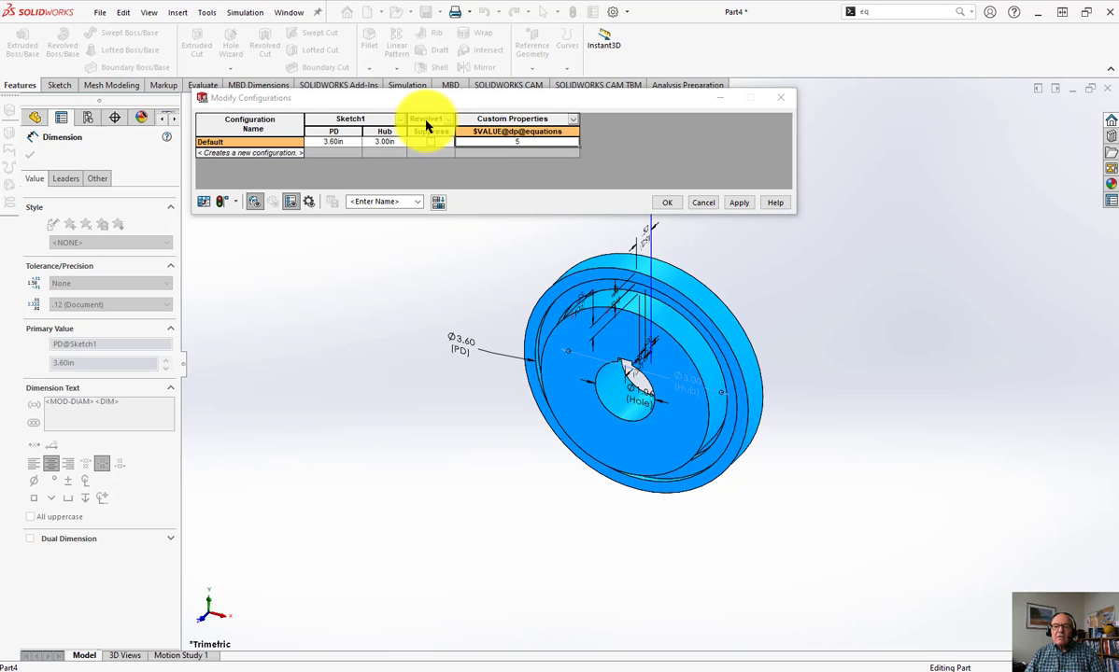
pyautogui.doubleClick(641, 393)
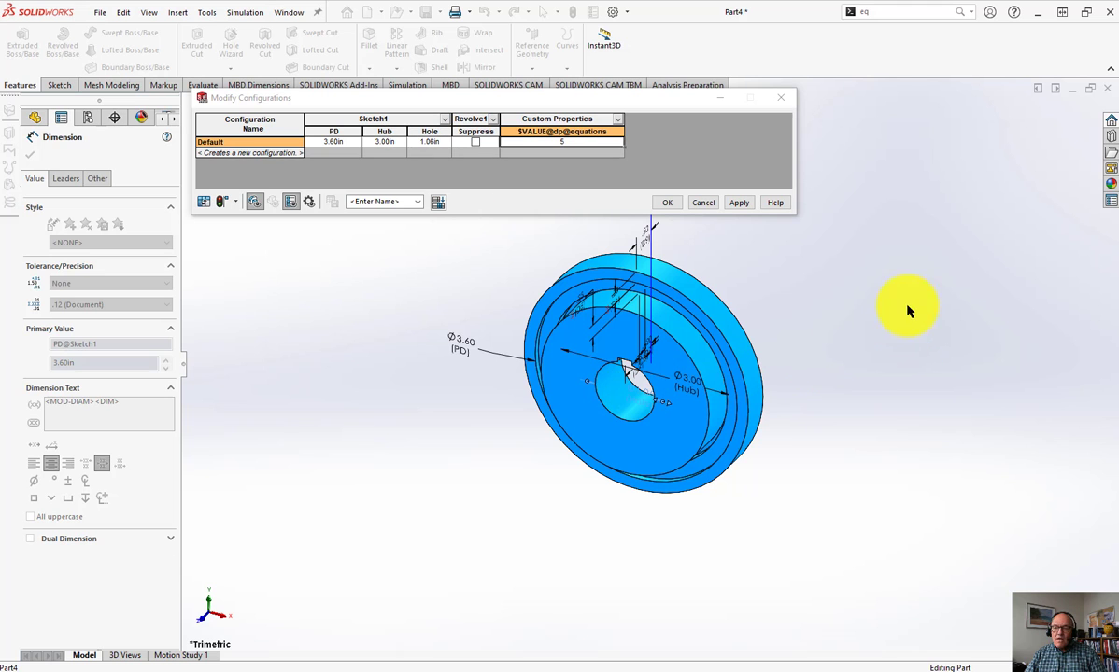
pyautogui.moveTo(906, 311); pyautogui.dragTo(836, 311, button='middle')
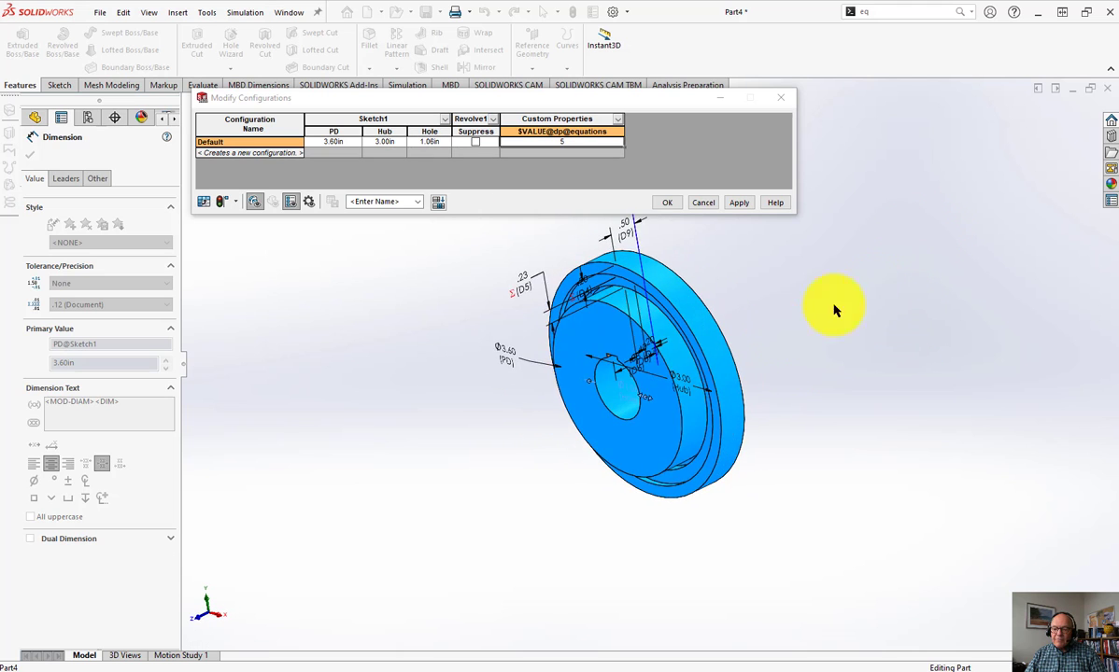
pyautogui.scroll(-3, 560, 387)
pyautogui.moveTo(704, 389); pyautogui.dragTo(732, 298, button='middle')
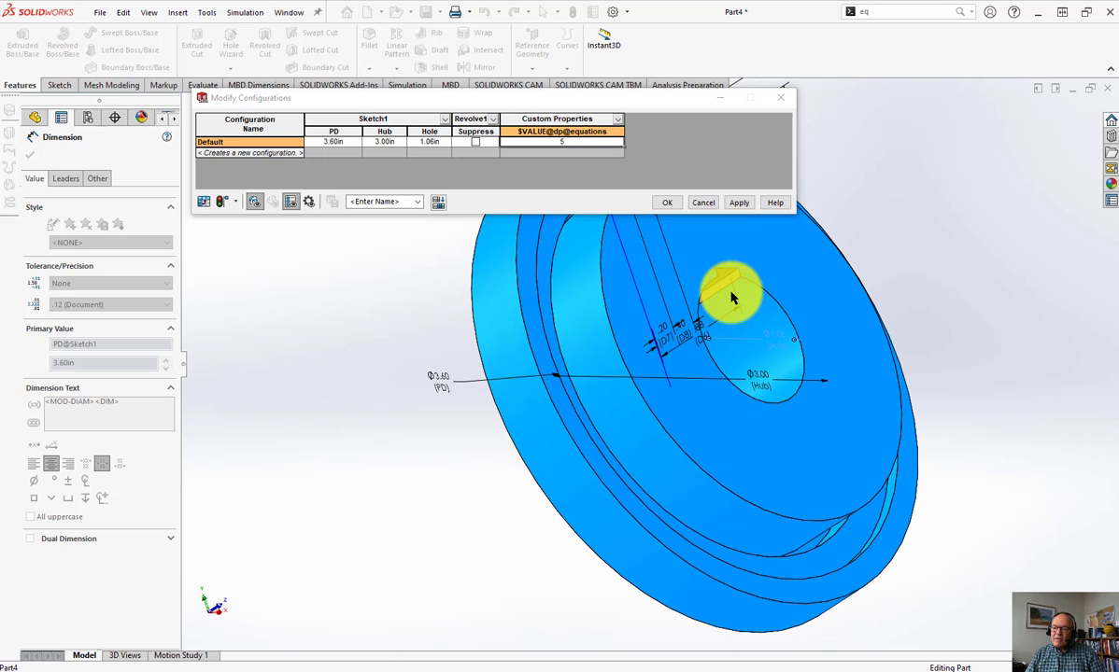
pyautogui.doubleClick(732, 281)
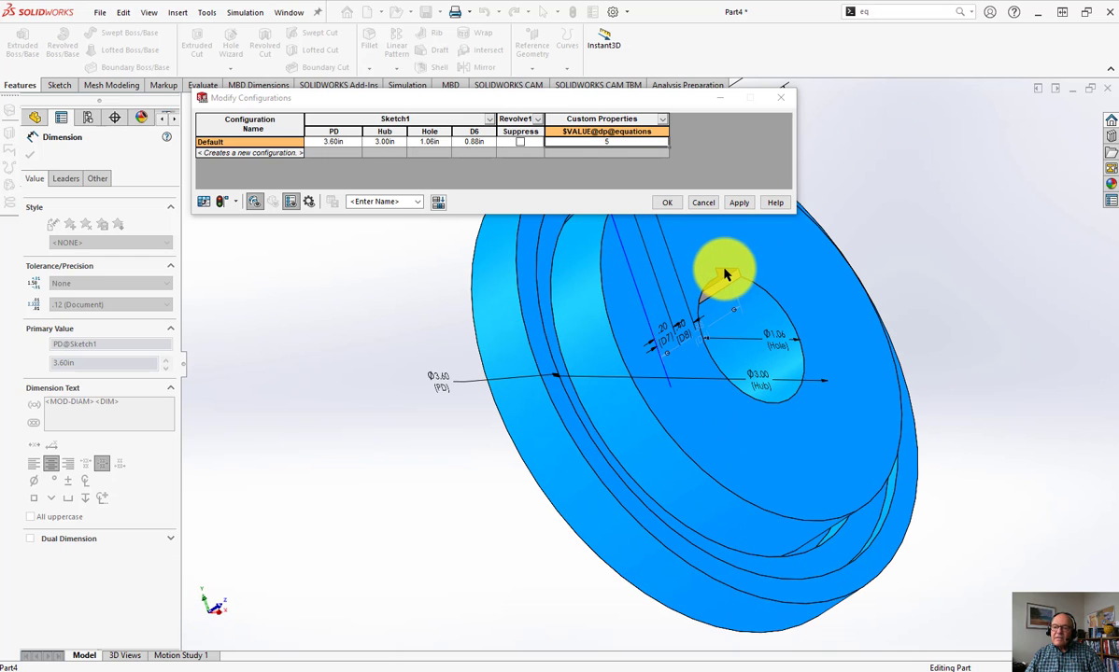
# - Add the keyway cut's suppression state to the configuration table
pyautogui.click(726, 273)
pyautogui.moveTo(926, 269); pyautogui.dragTo(674, 317, button='middle')
pyautogui.scroll(3, 692, 311)
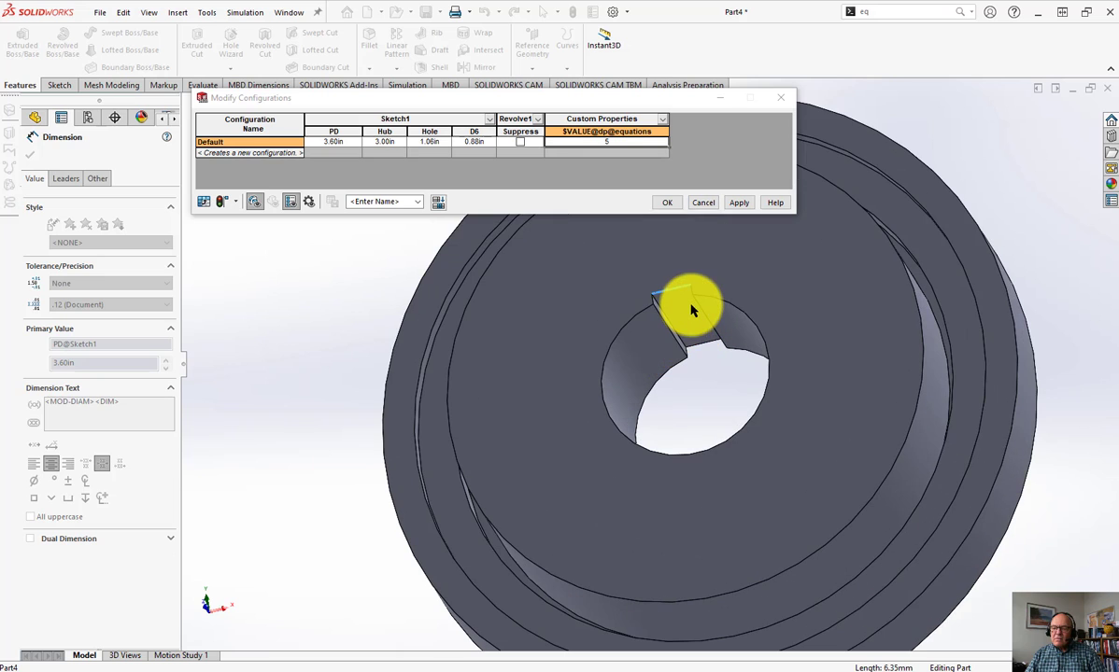
pyautogui.click(682, 303)
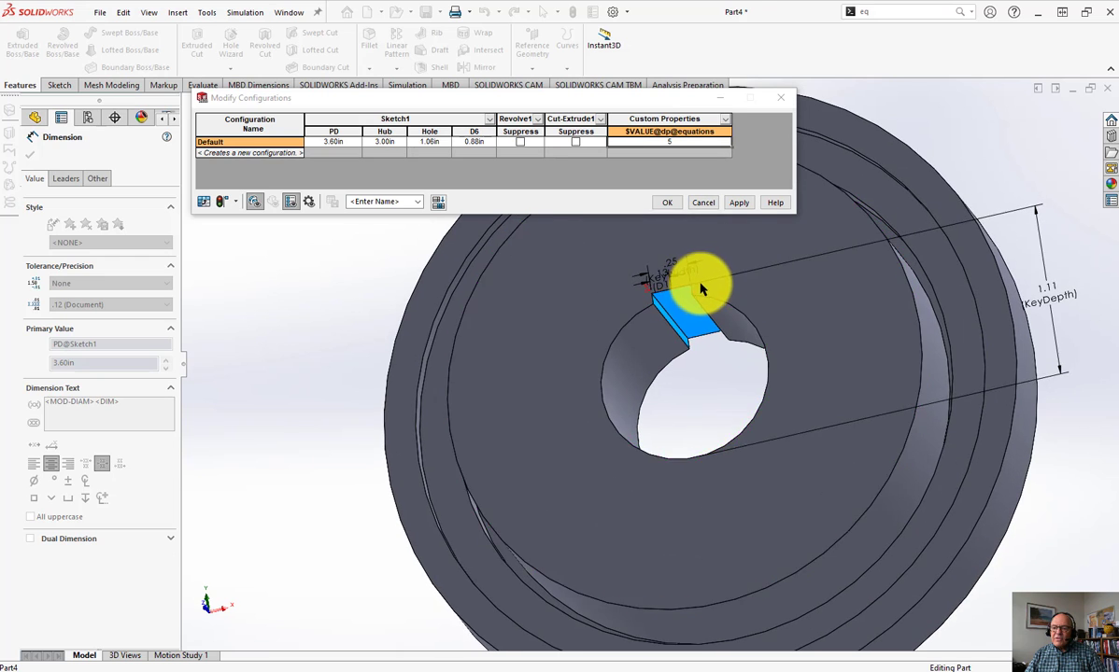
# - Add the keyway sketch's KeyWidth and KeyDepth dimensions to the configuration table
pyautogui.scroll(5, 702, 290)
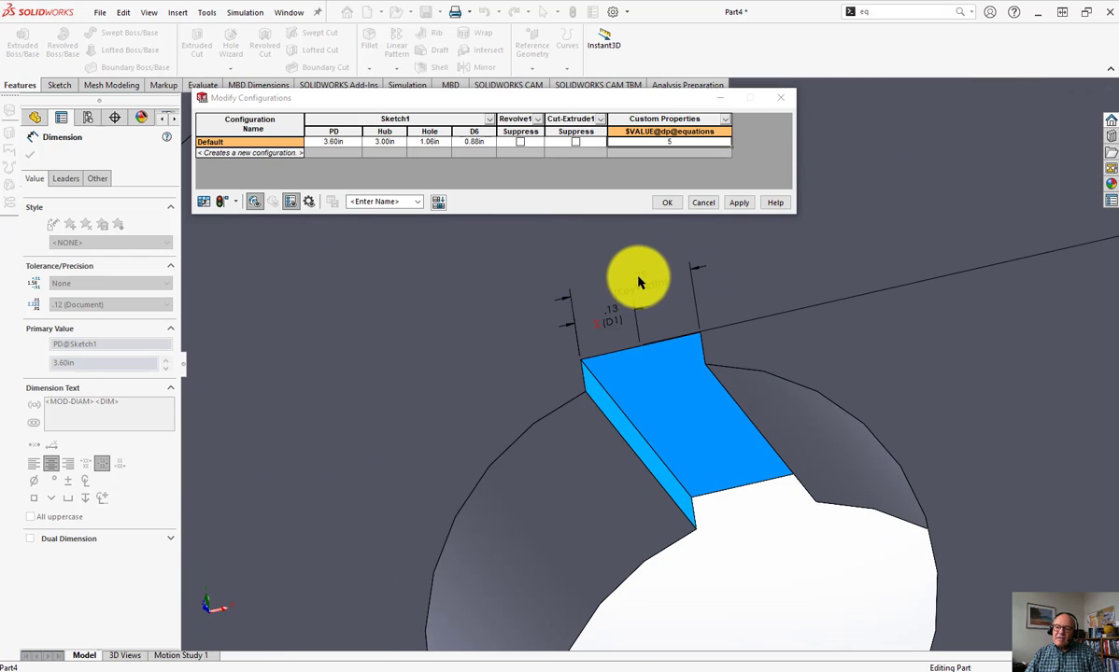
pyautogui.doubleClick(638, 291)
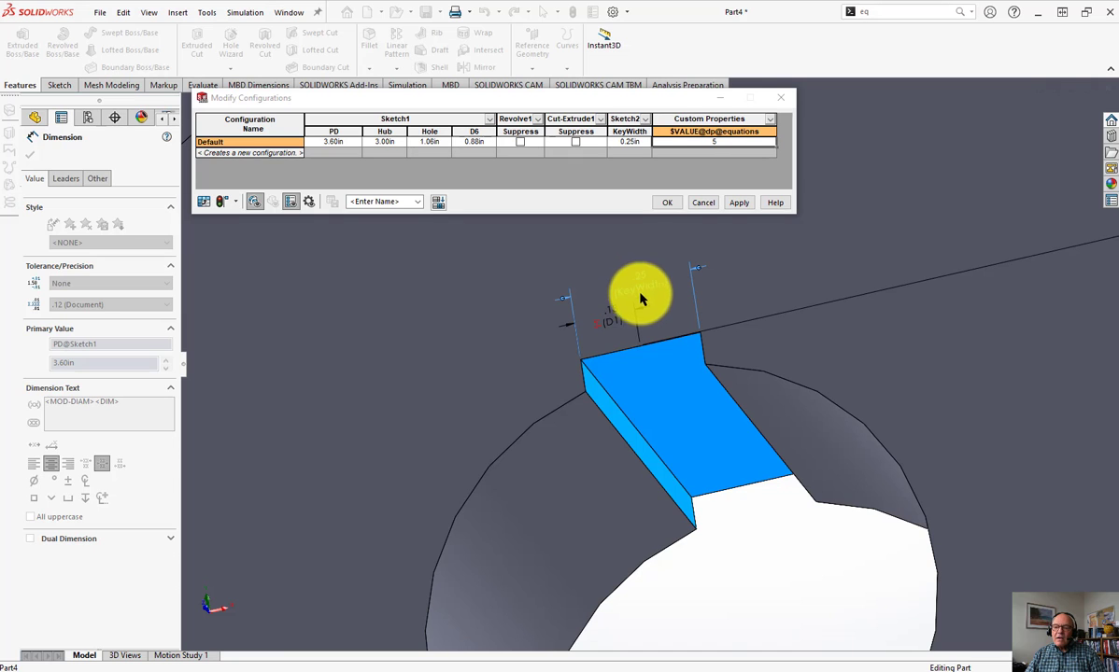
pyautogui.scroll(-6, 653, 322)
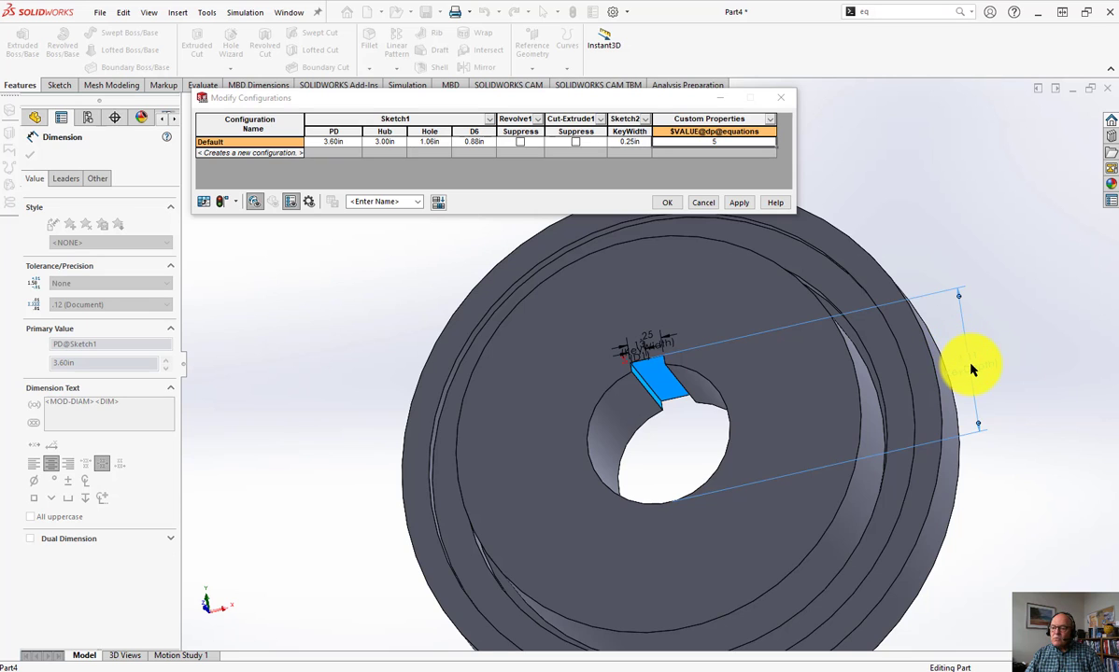
pyautogui.doubleClick(971, 369)
pyautogui.click(938, 174)
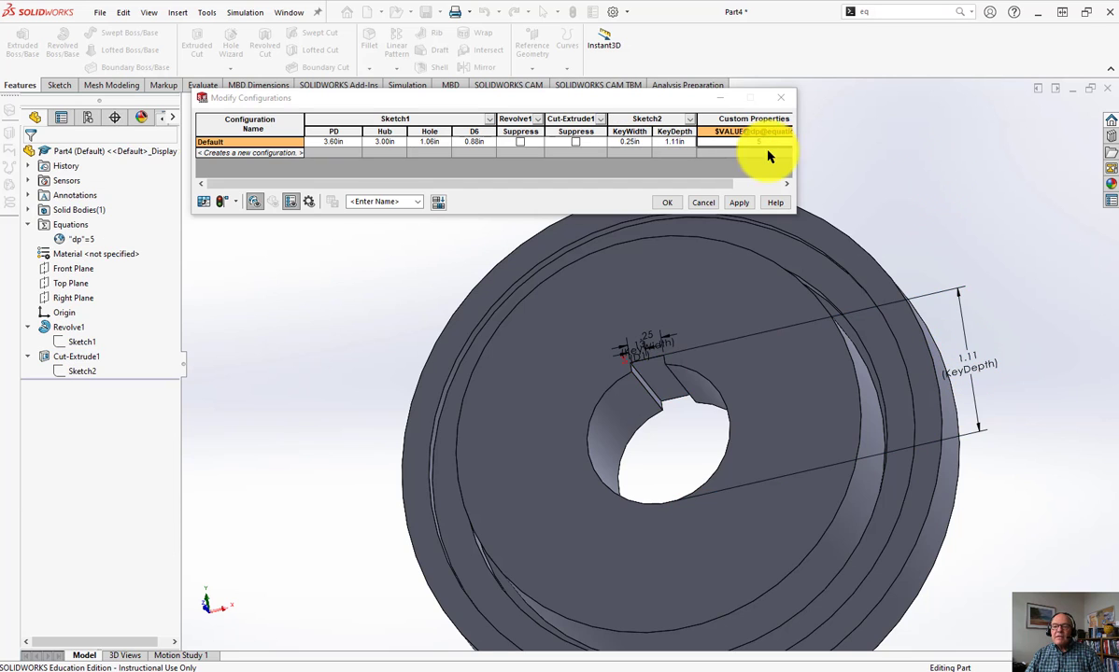
# - Delete the Revolve1 and Cut-Extrude1 suppression columns from the configuration table
pyautogui.rightClick(512, 124)
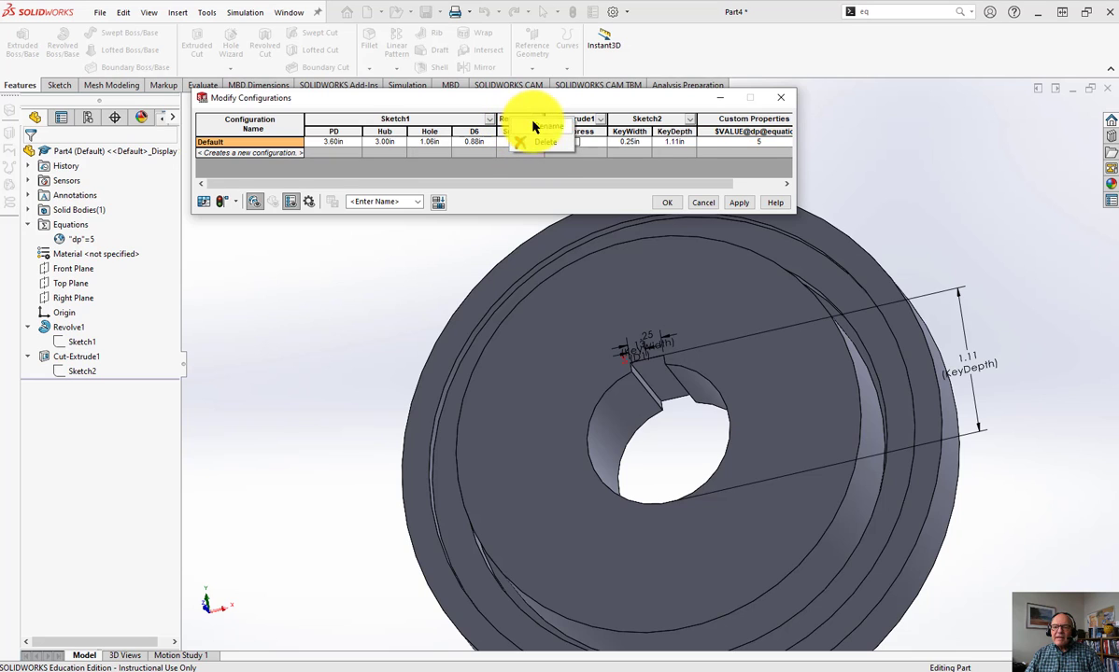
pyautogui.click(548, 147)
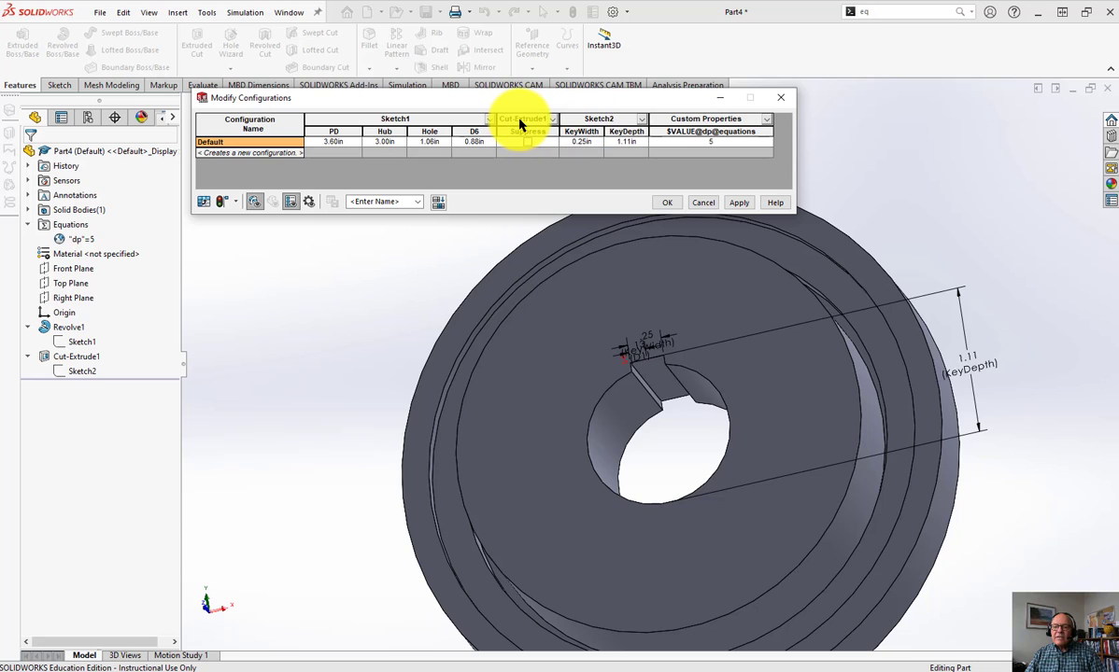
pyautogui.rightClick(522, 122)
pyautogui.click(545, 141)
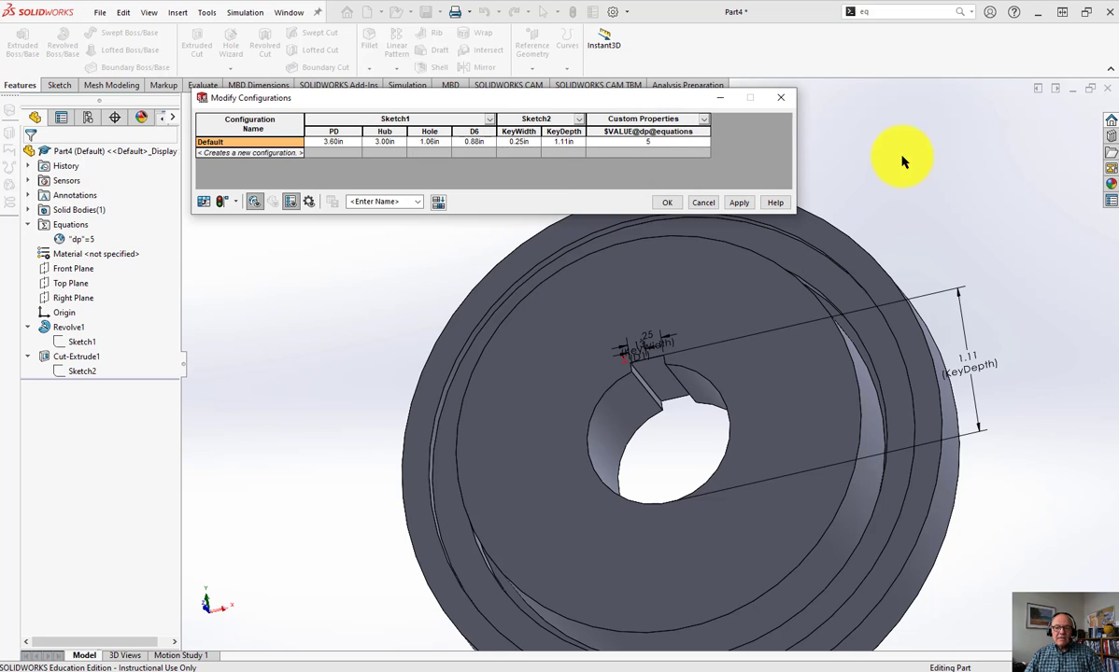
pyautogui.scroll(2, 887, 188)
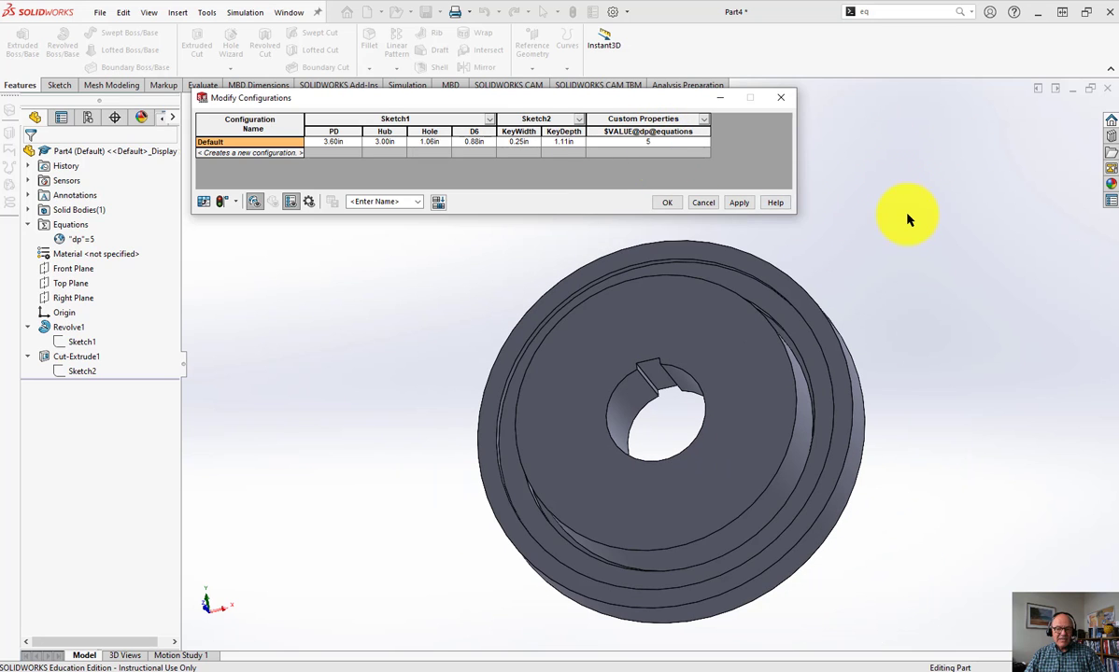
pyautogui.moveTo(907, 219); pyautogui.dragTo(815, 257, button='middle')
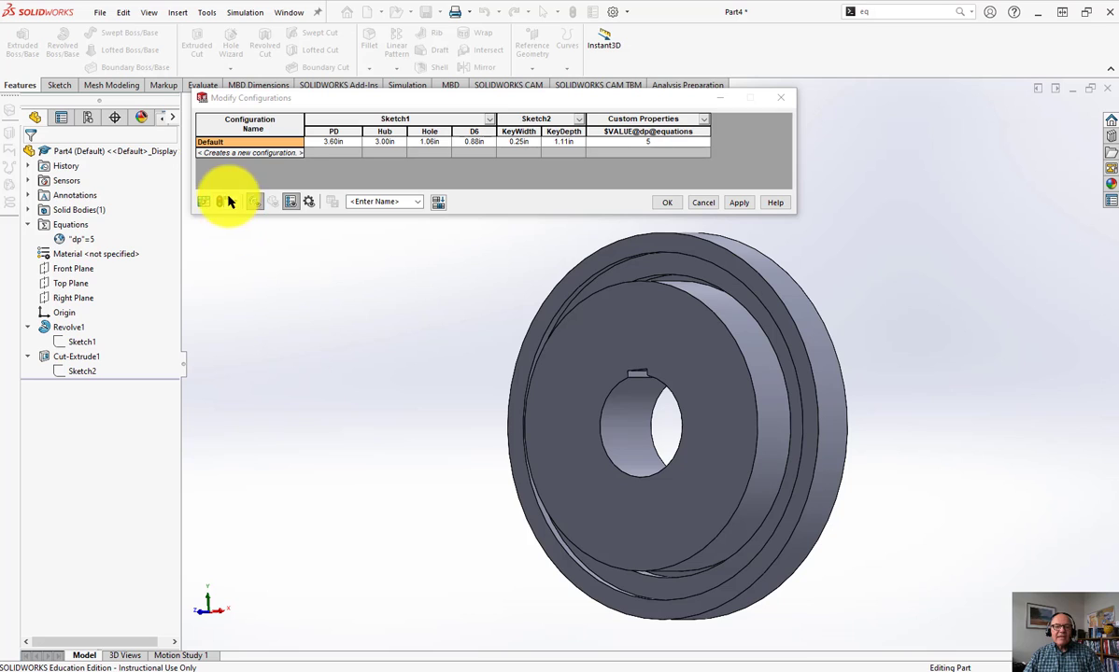
# - Rename the Default configuration to 18 in the configuration table
pyautogui.click(217, 145)
pyautogui.rightClick(217, 144)
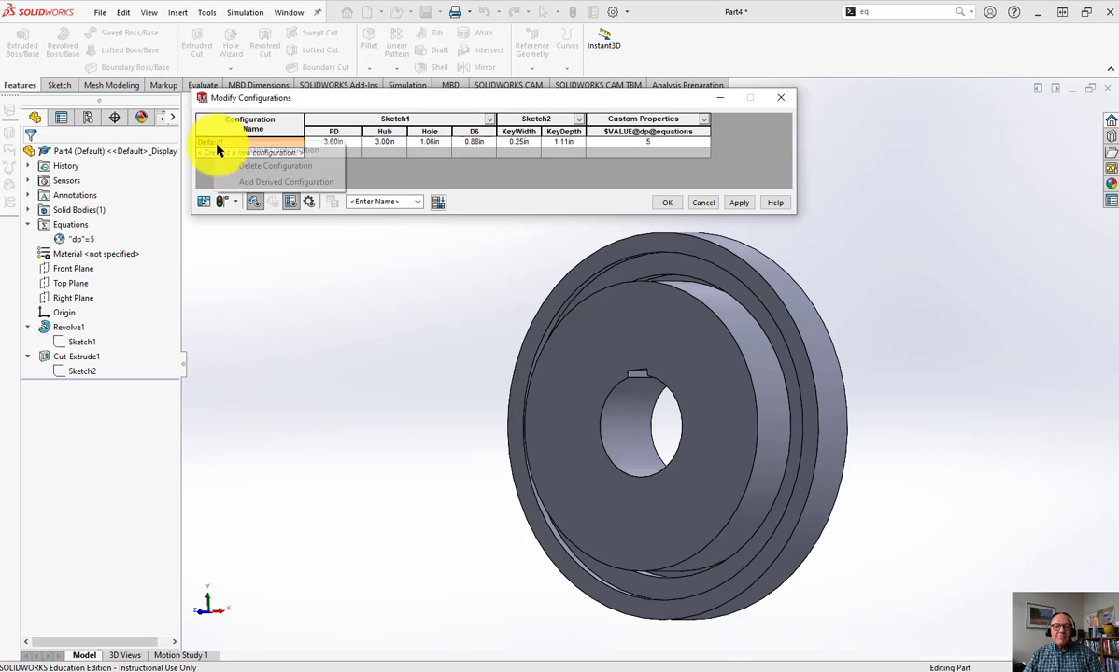
pyautogui.click(319, 189)
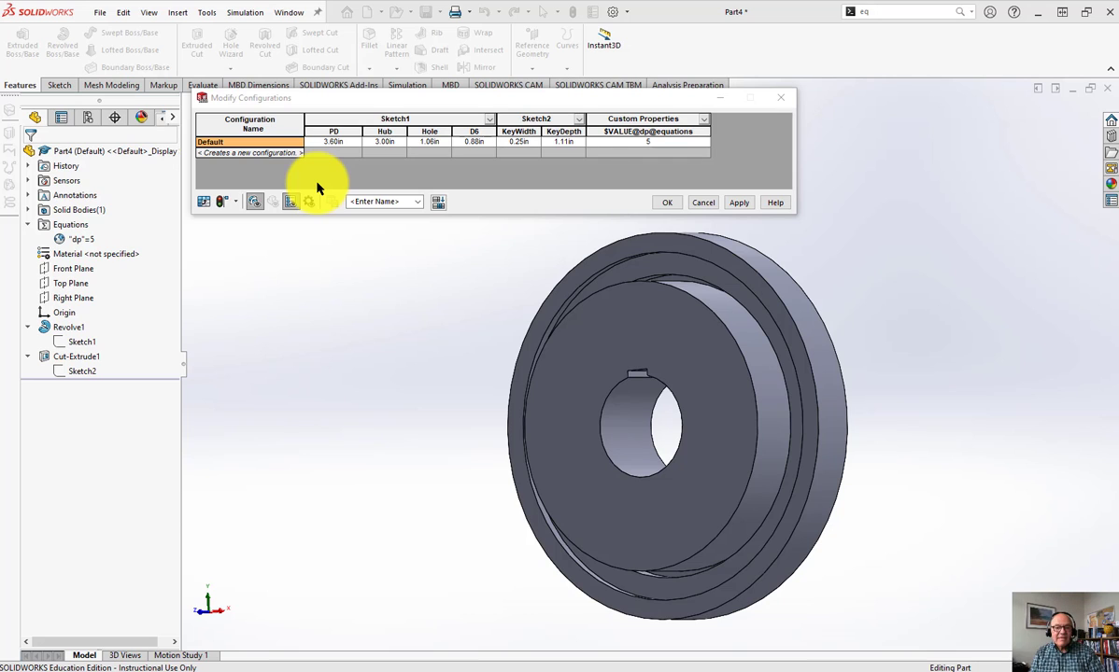
pyautogui.click(215, 142)
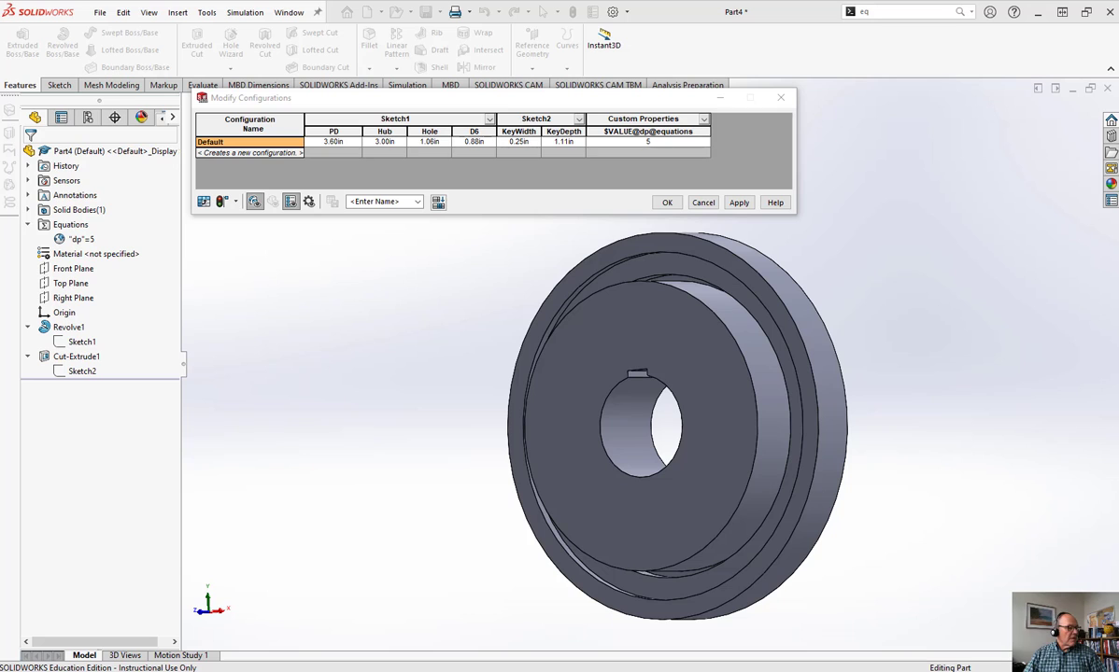
pyautogui.moveTo(0, 145); pyautogui.dragTo(349, 225)
pyautogui.click(317, 278)
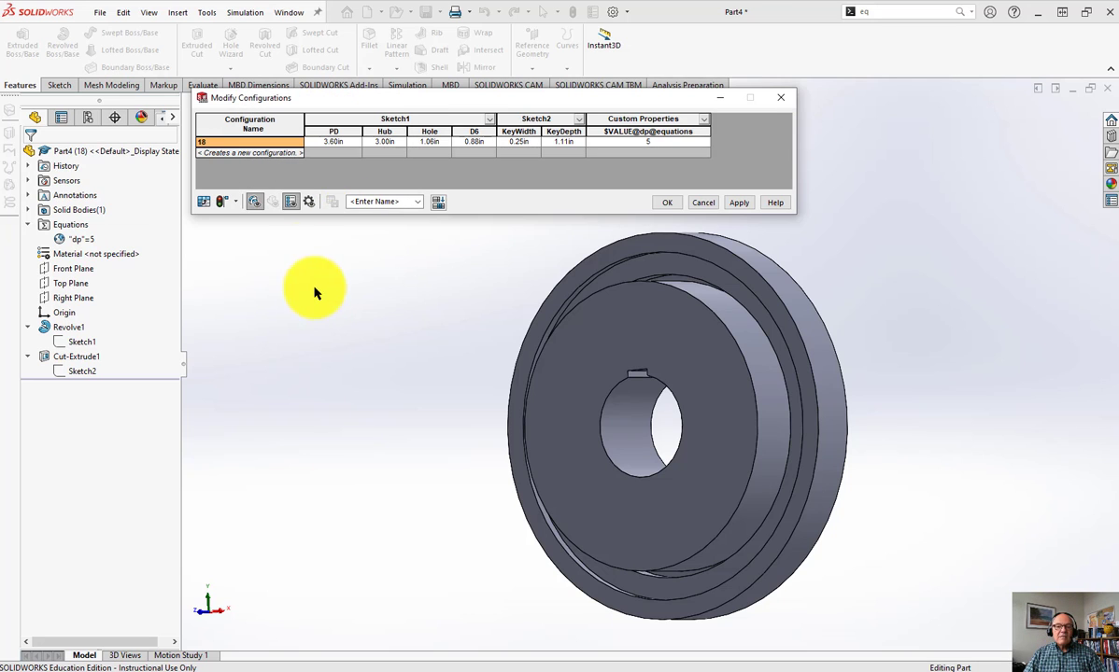
# - Create a new configuration named 20 and set its PD dimension to 4.00 in
pyautogui.click(247, 153)
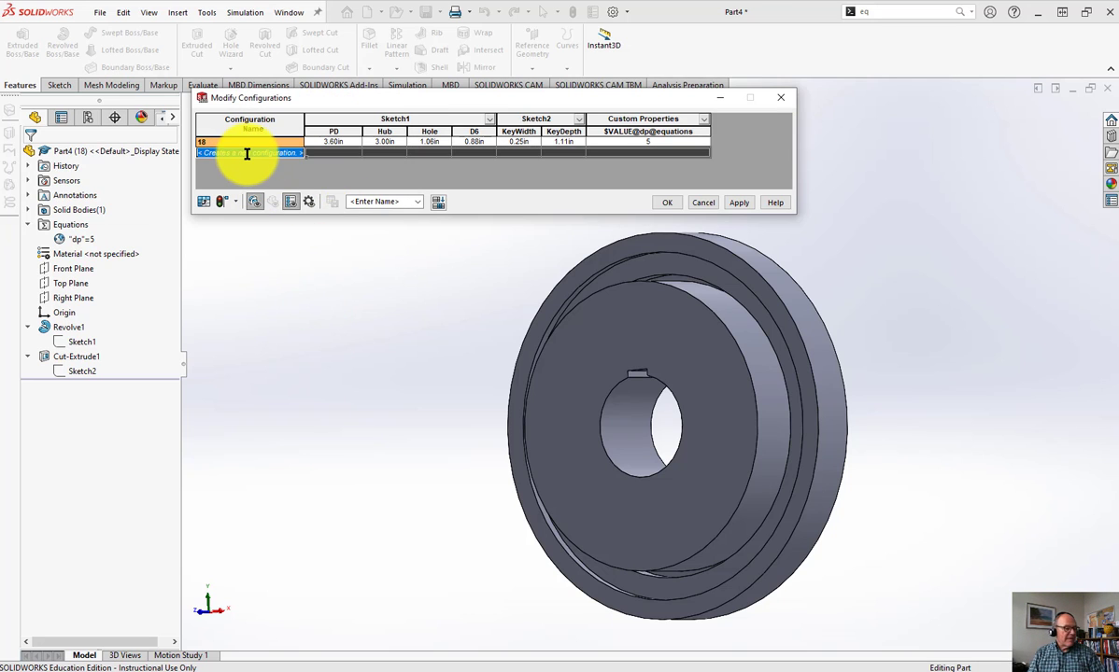
pyautogui.write('20')
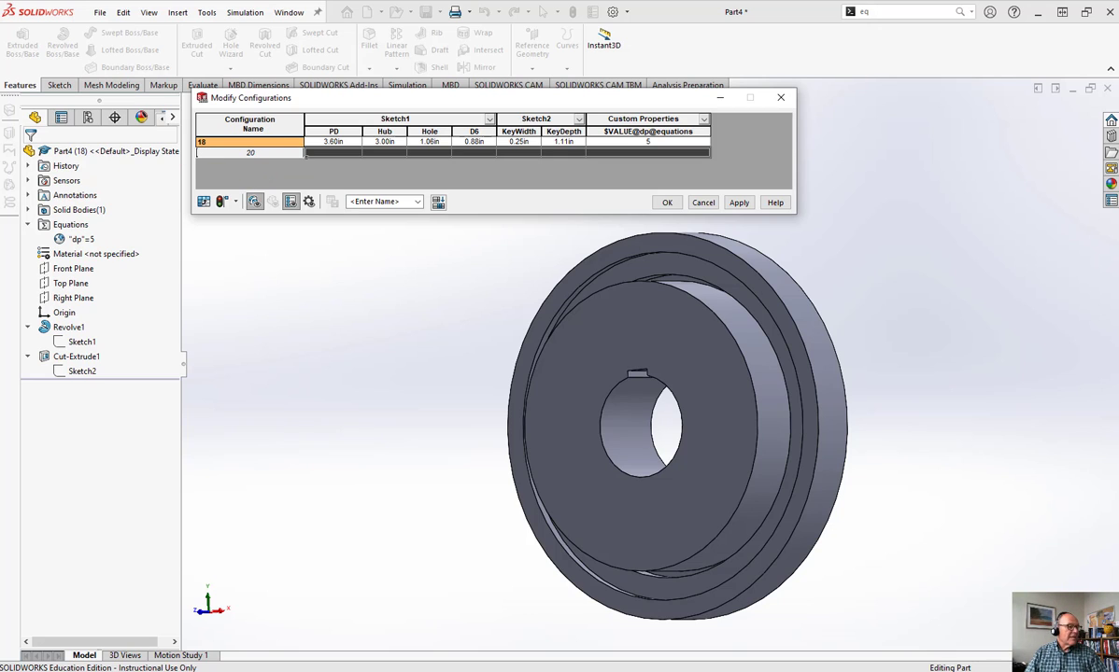
pyautogui.press('Return')
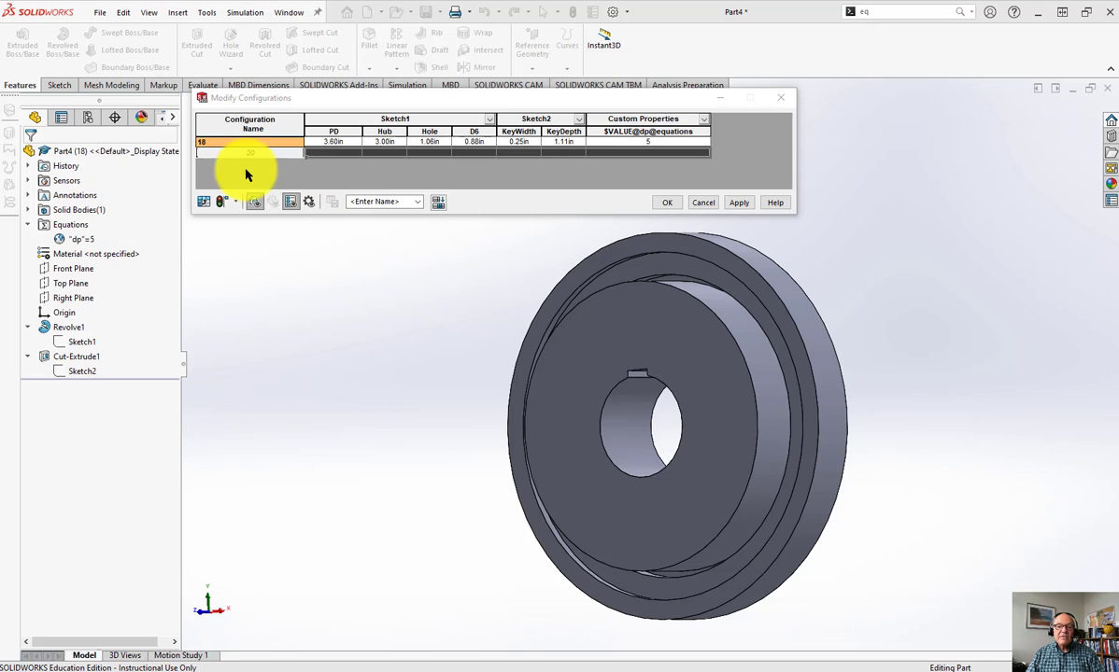
pyautogui.click(330, 153)
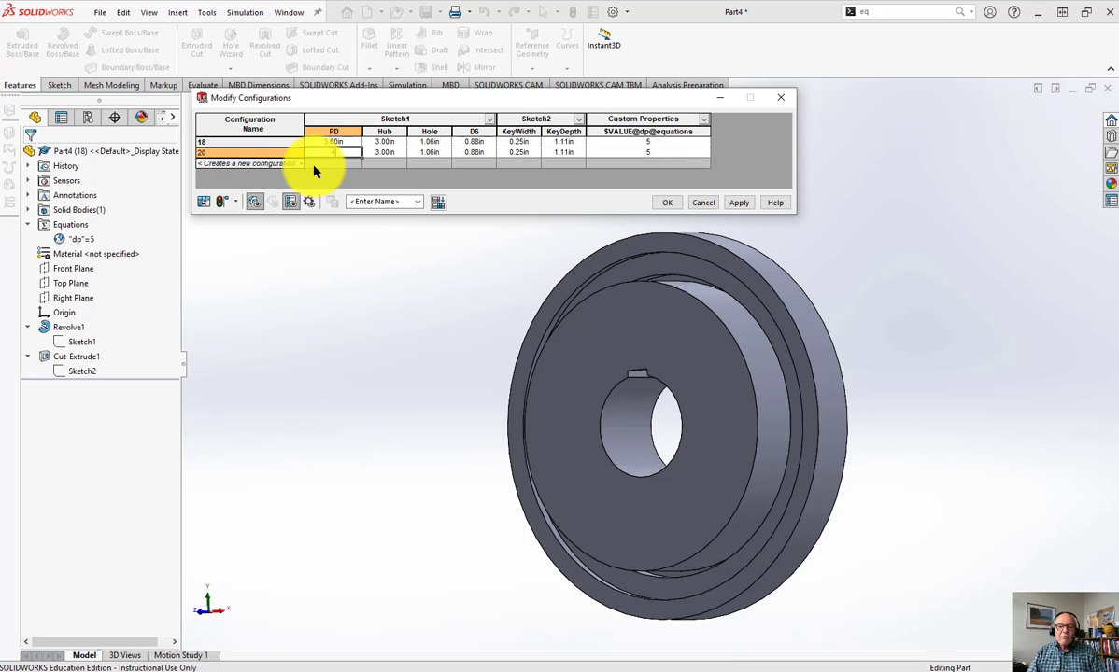
pyautogui.press('Tab')
pyautogui.press('Tab')
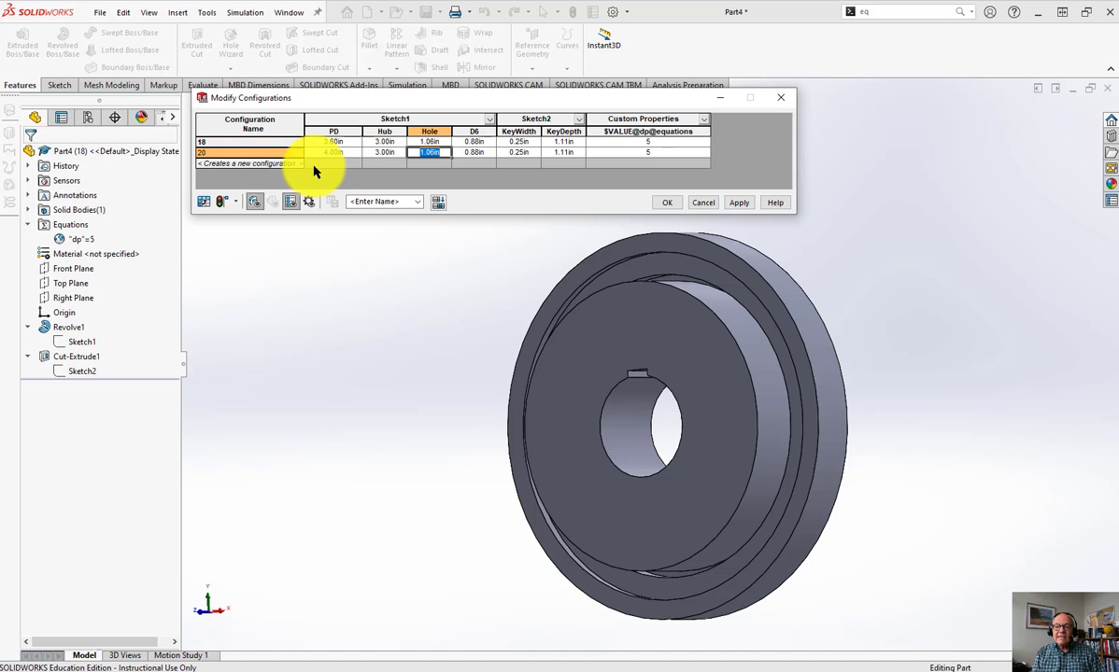
# - Unconfigure the Sketch1 dimension D6 so it is removed from the configuration table
pyautogui.press('Tab')
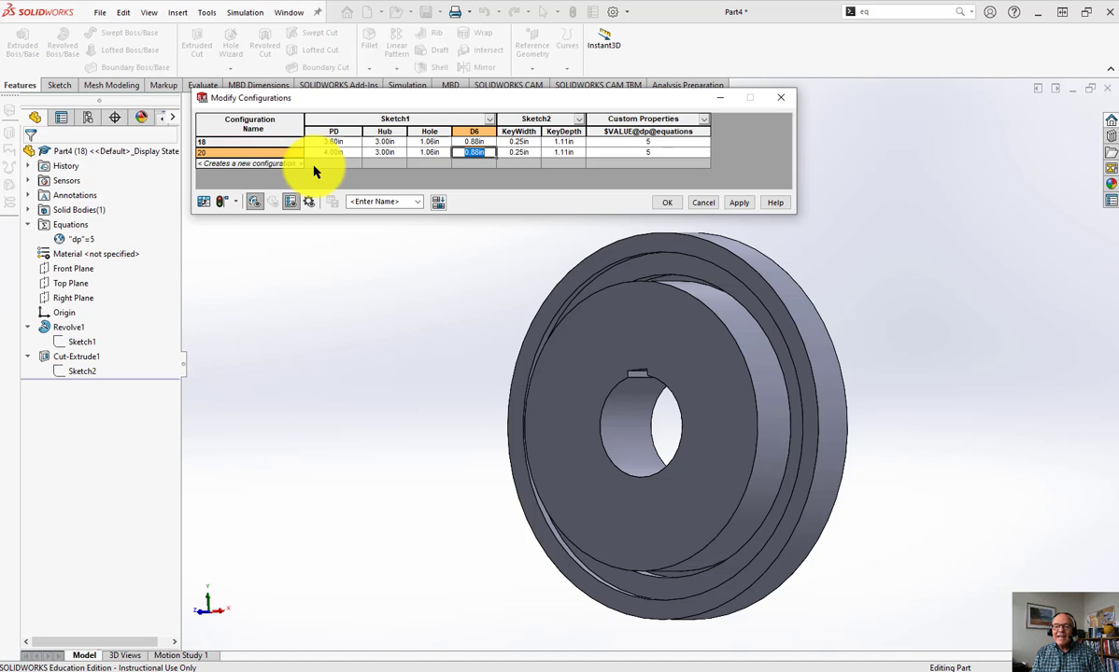
pyautogui.rightClick(476, 131)
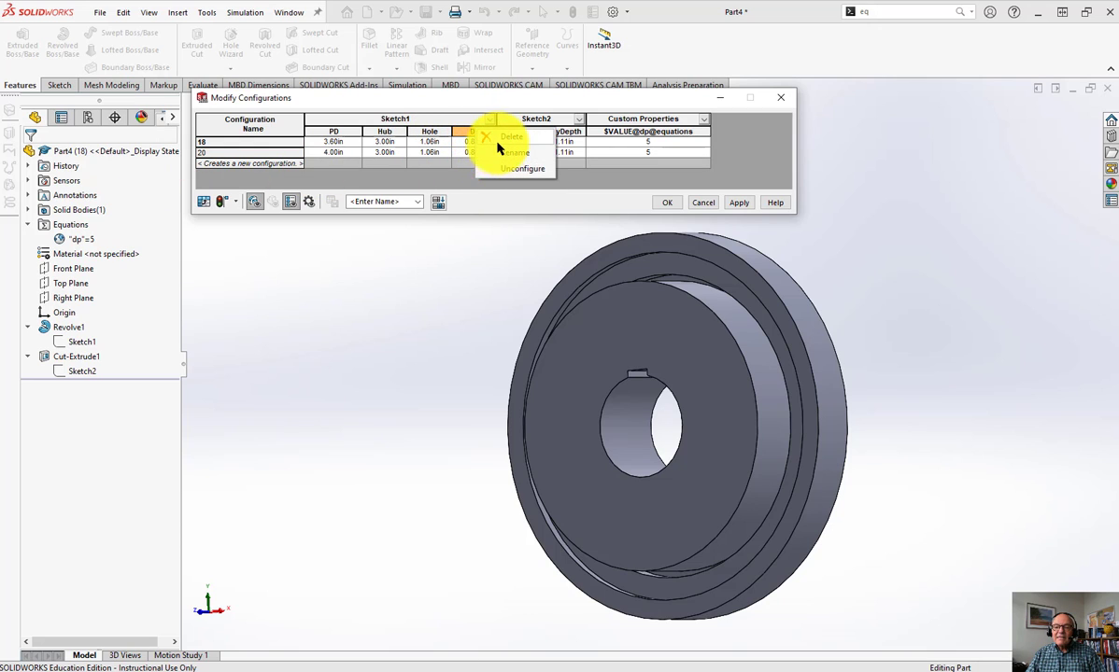
pyautogui.click(505, 171)
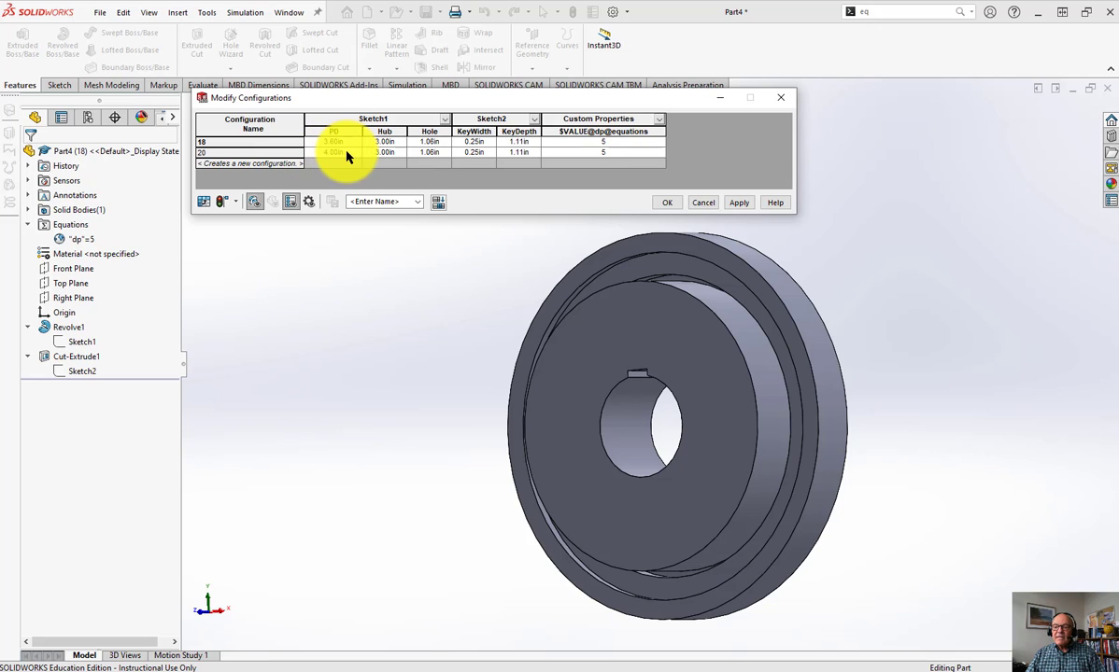
# - Add a configuration named 30 and set its PD dimension to 6 in
pyautogui.click(256, 164)
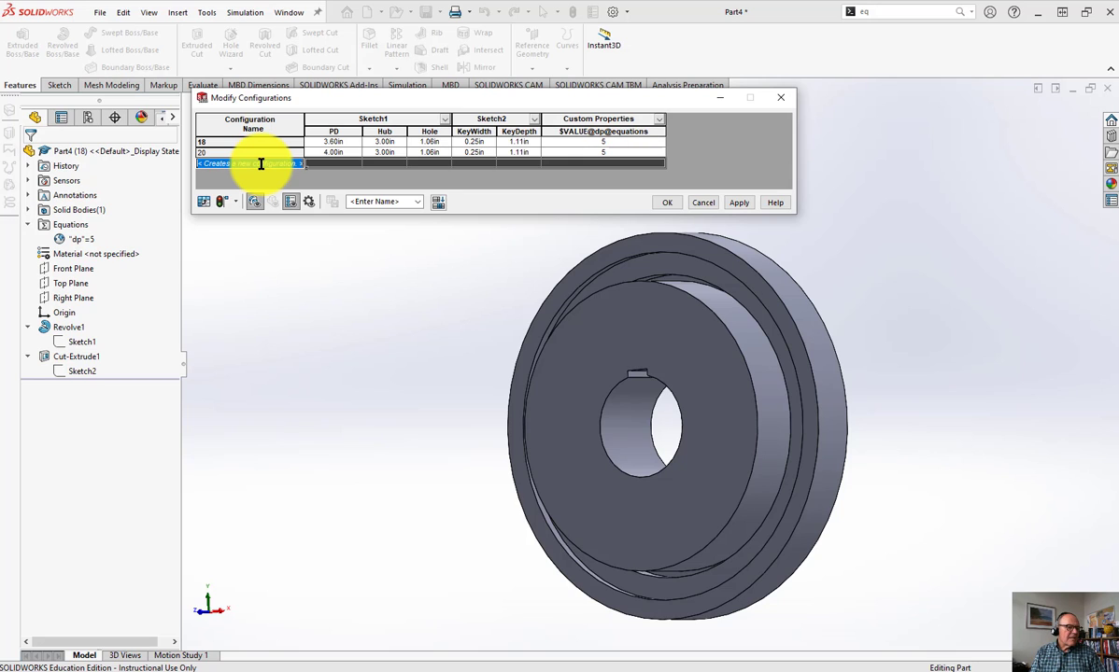
pyautogui.click(260, 163)
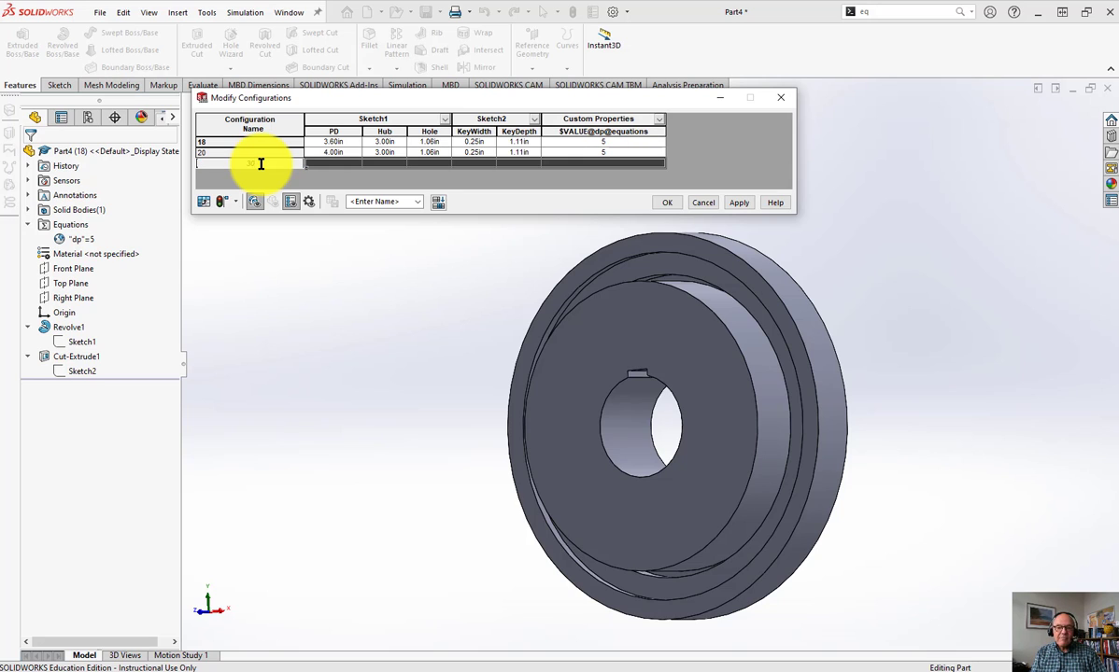
pyautogui.press('Tab')
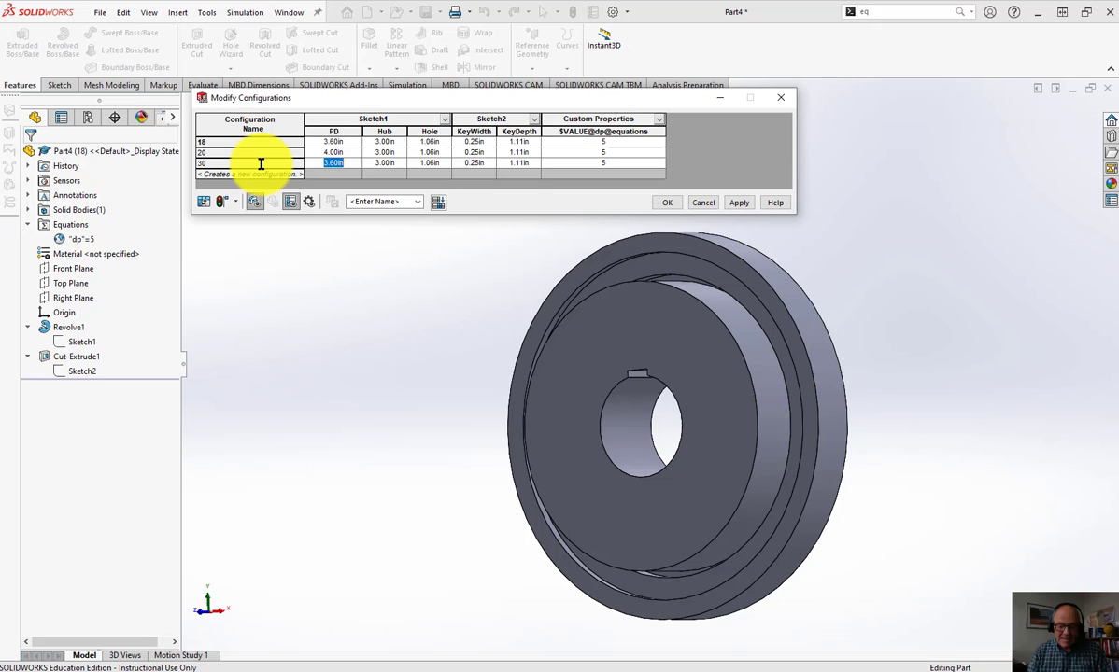
pyautogui.write('6')
pyautogui.press('Tab')
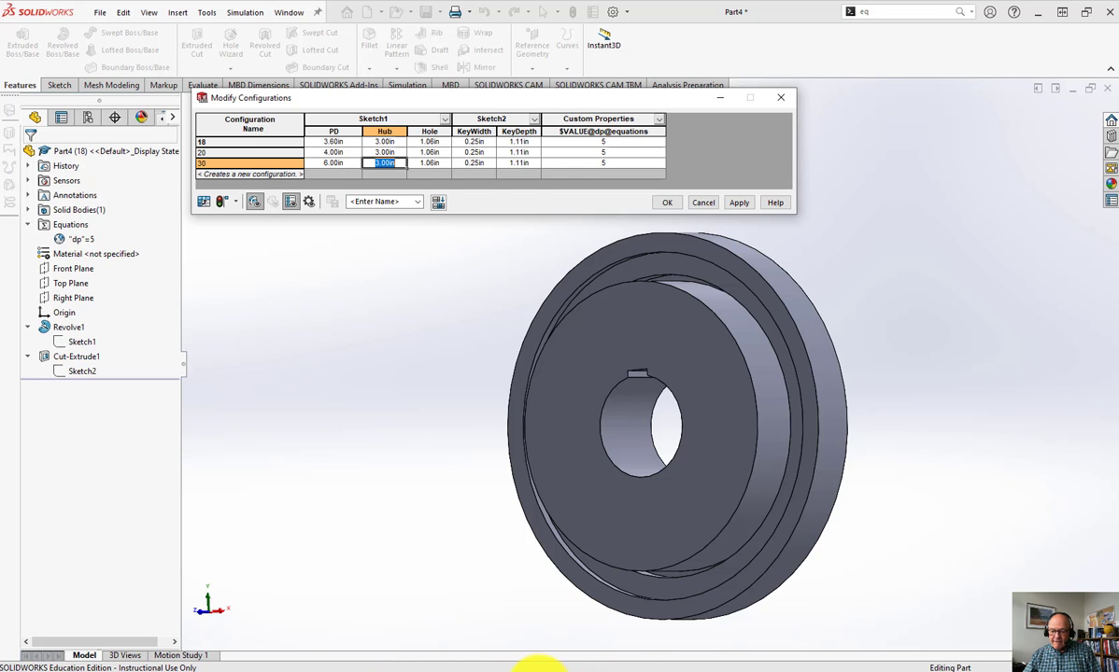
# - Switch to GearsHandout.pdf in Adobe Acrobat and examine the four-pitch and five-pitch spur-gear tables for hub and hole sizes
pyautogui.click(539, 671)
pyautogui.scroll(3, 884, 435)
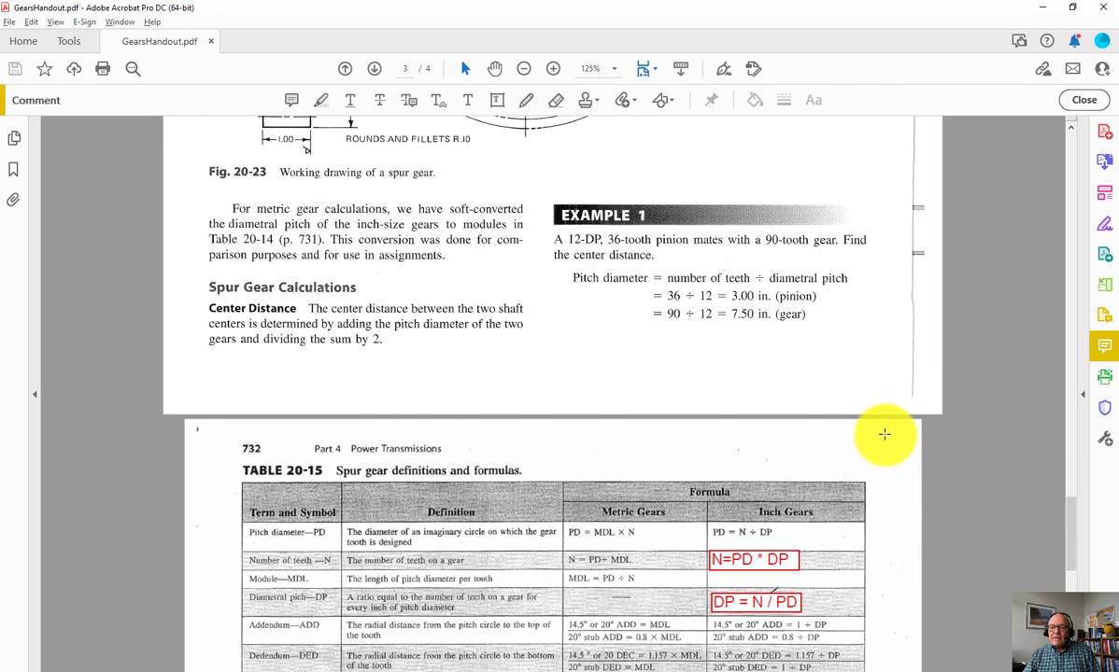
pyautogui.scroll(15, 884, 434)
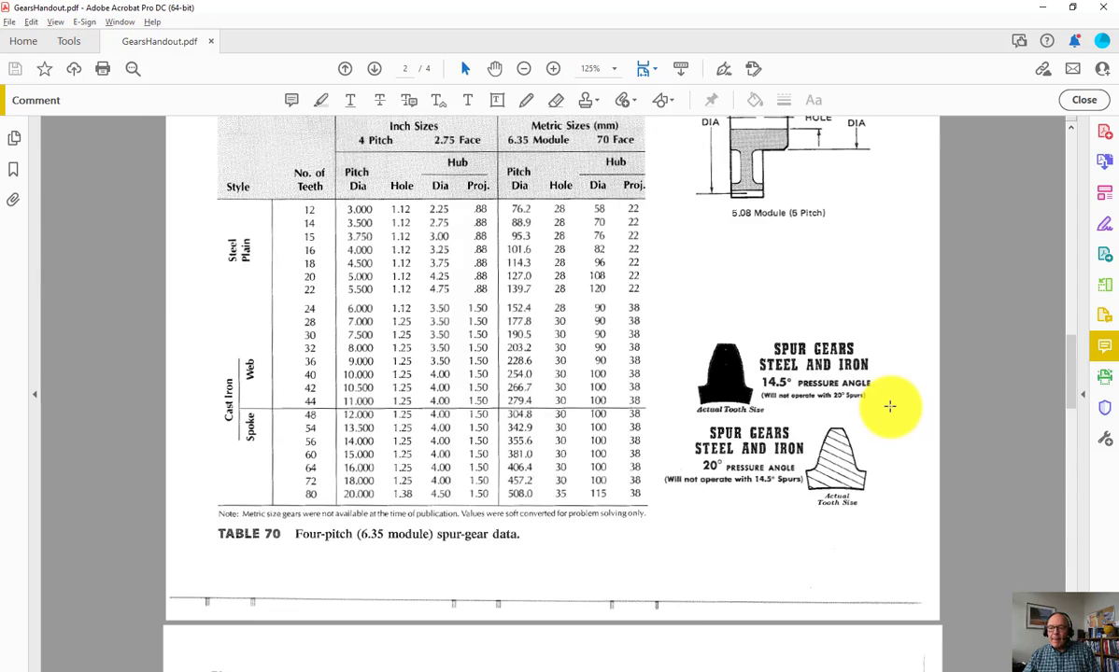
pyautogui.scroll(3, 887, 405)
pyautogui.scroll(-2, 419, 297)
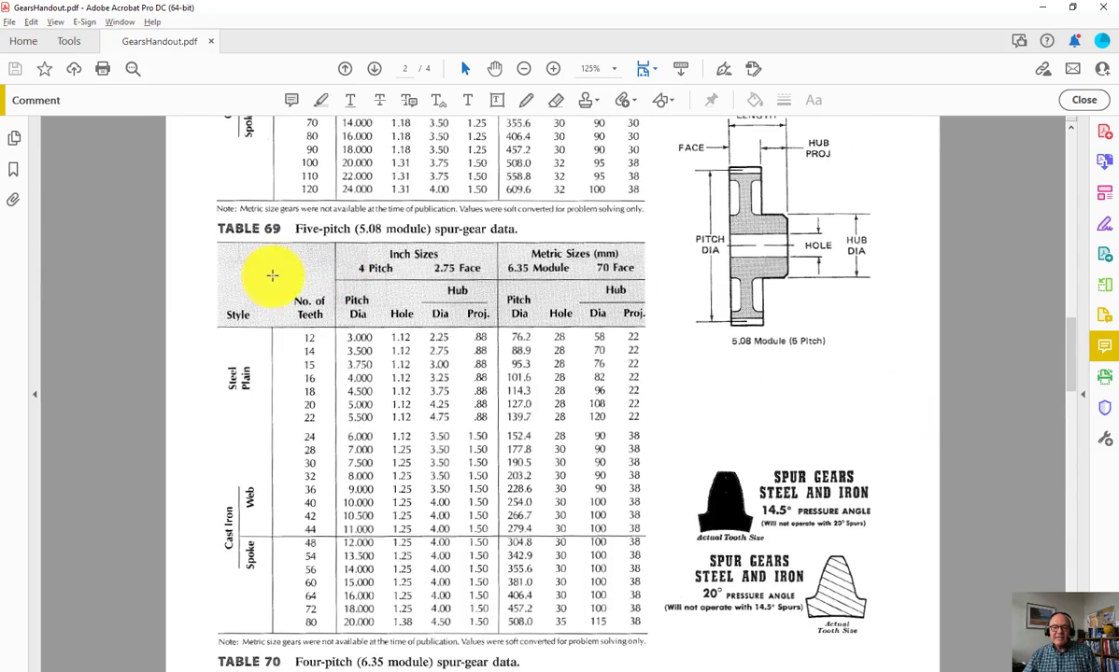
pyautogui.scroll(-1, 457, 271)
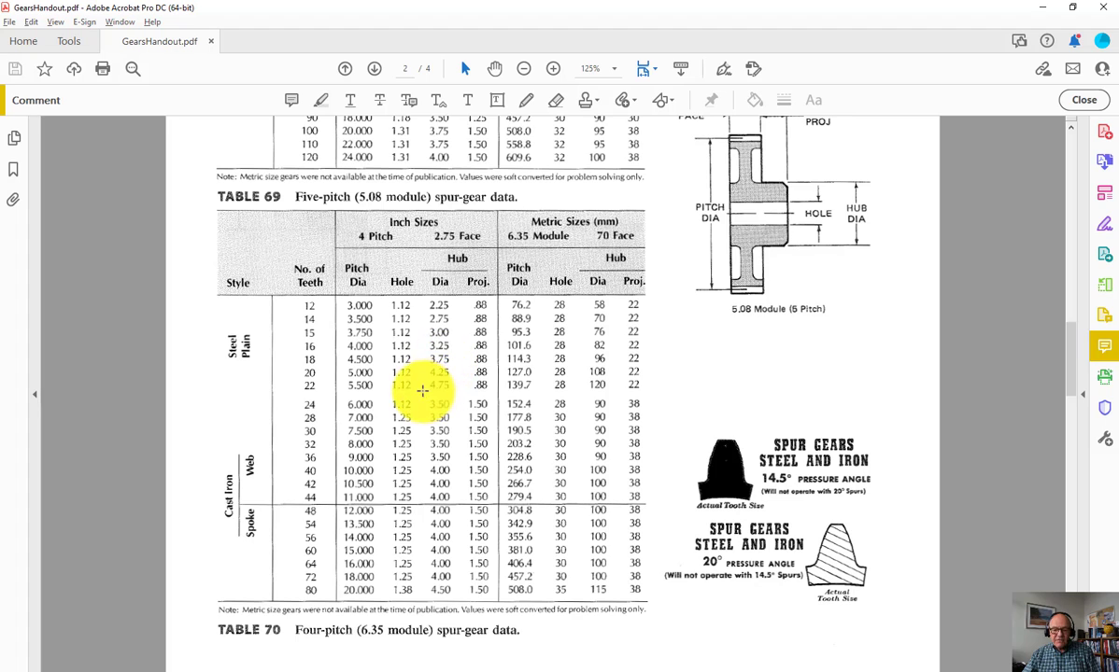
pyautogui.scroll(9, 392, 386)
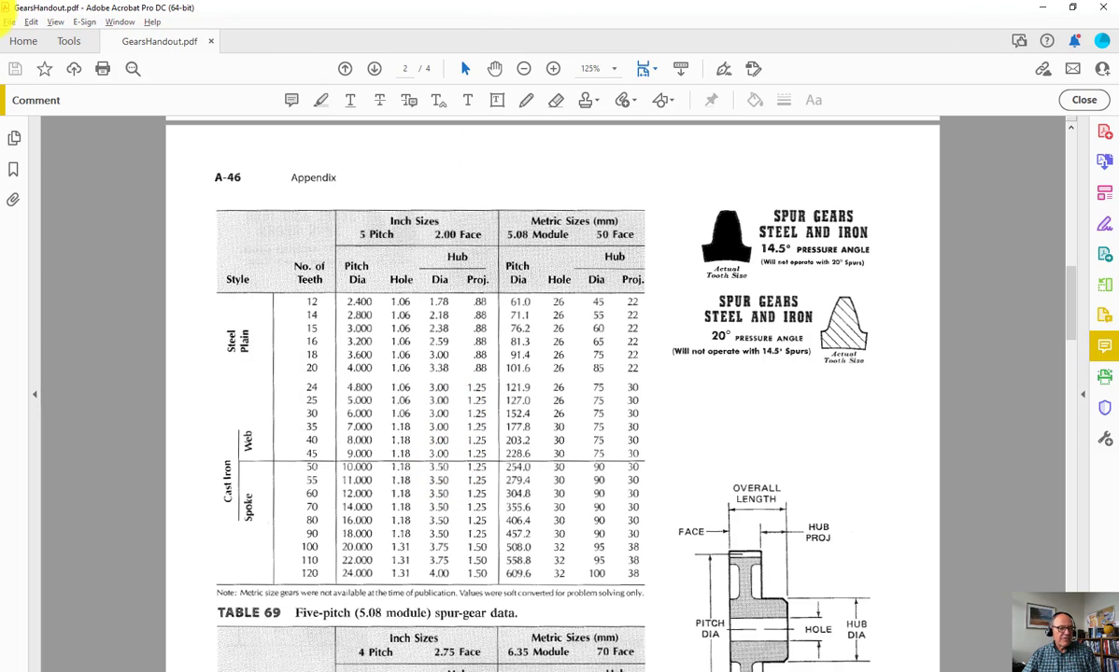
pyautogui.click(9, 22)
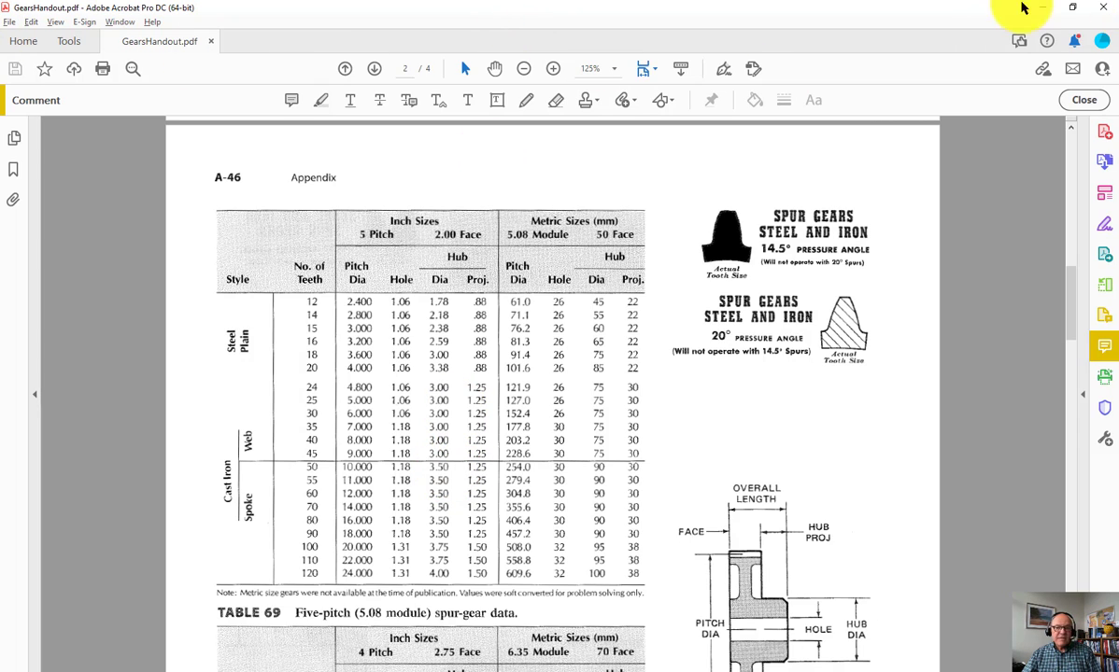
# - Return to SOLIDWORKS, save the configuration table view under the name Gear, and accept the table
pyautogui.hotkey('alt', 'Tab')
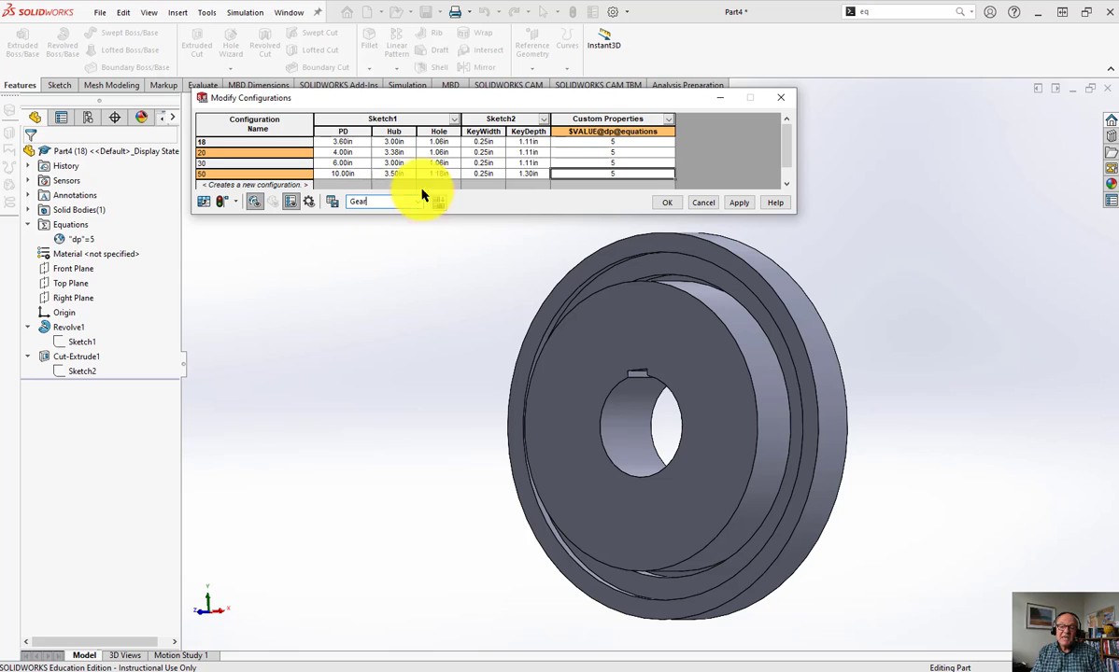
pyautogui.click(331, 204)
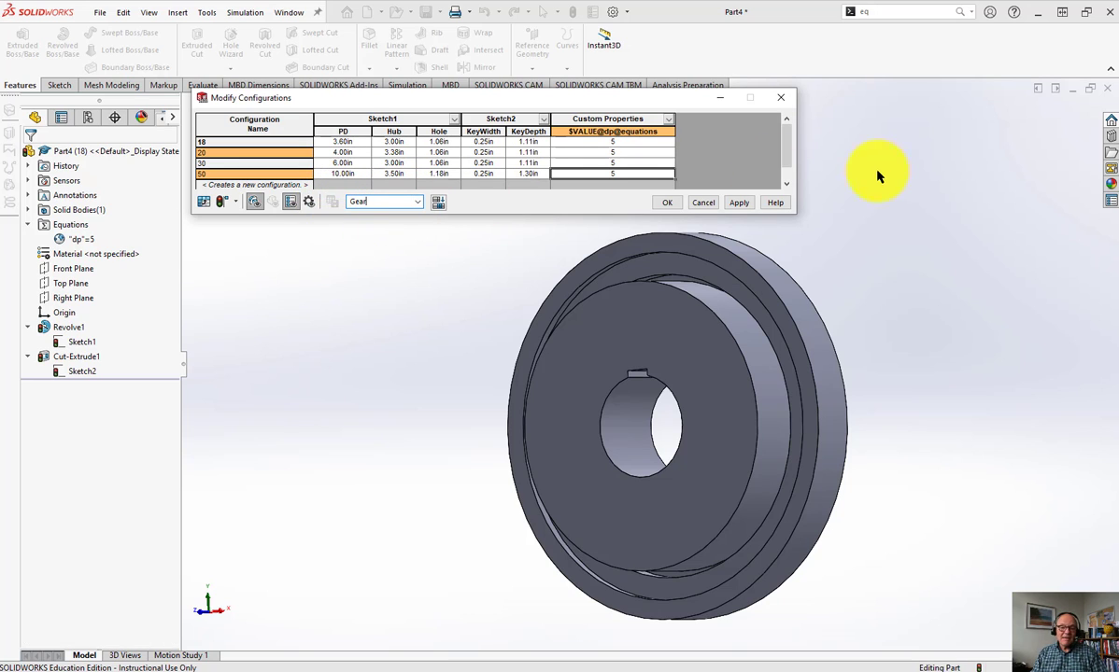
pyautogui.click(665, 202)
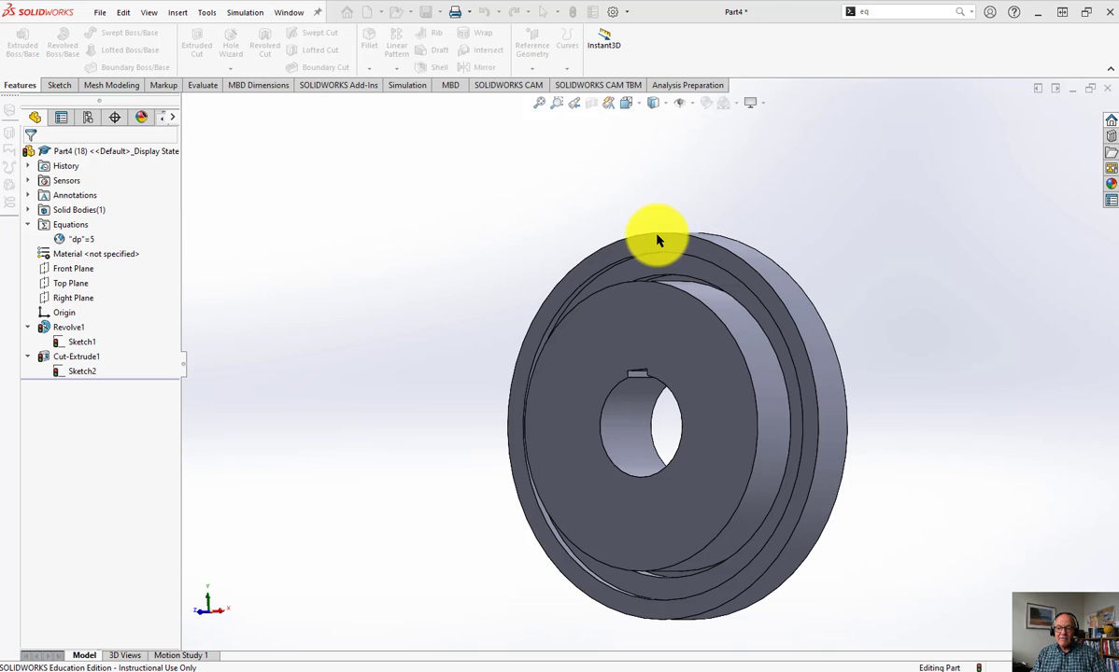
# - Activate configuration 50 and inspect the gear blank's geometry
pyautogui.click(88, 117)
pyautogui.moveTo(315, 302); pyautogui.dragTo(408, 326, button='middle')
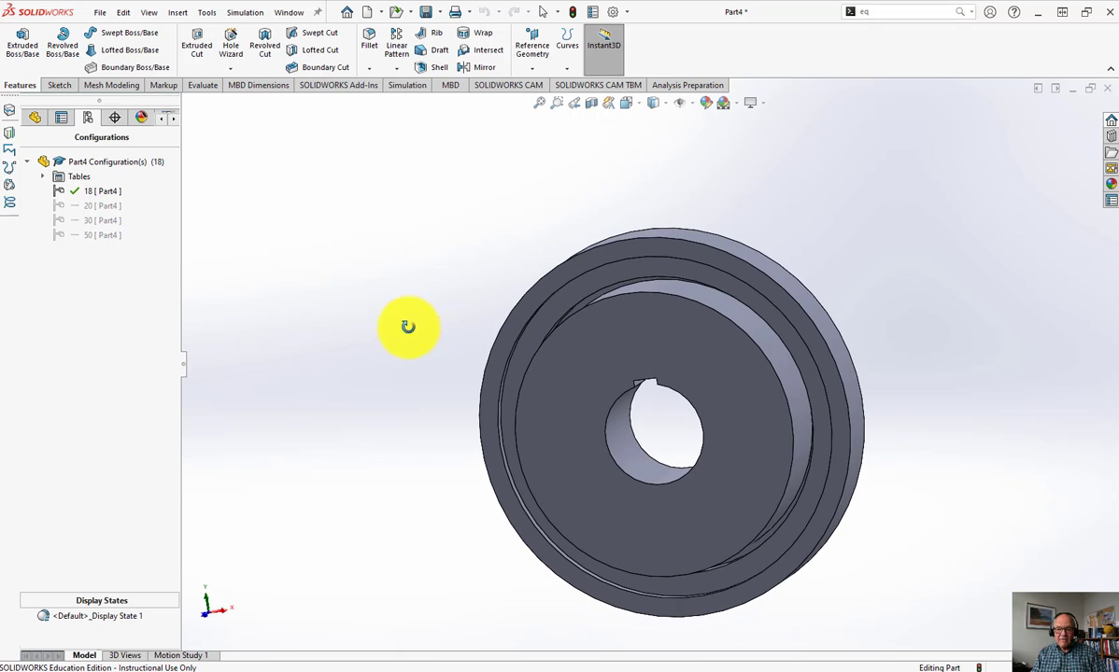
pyautogui.doubleClick(85, 237)
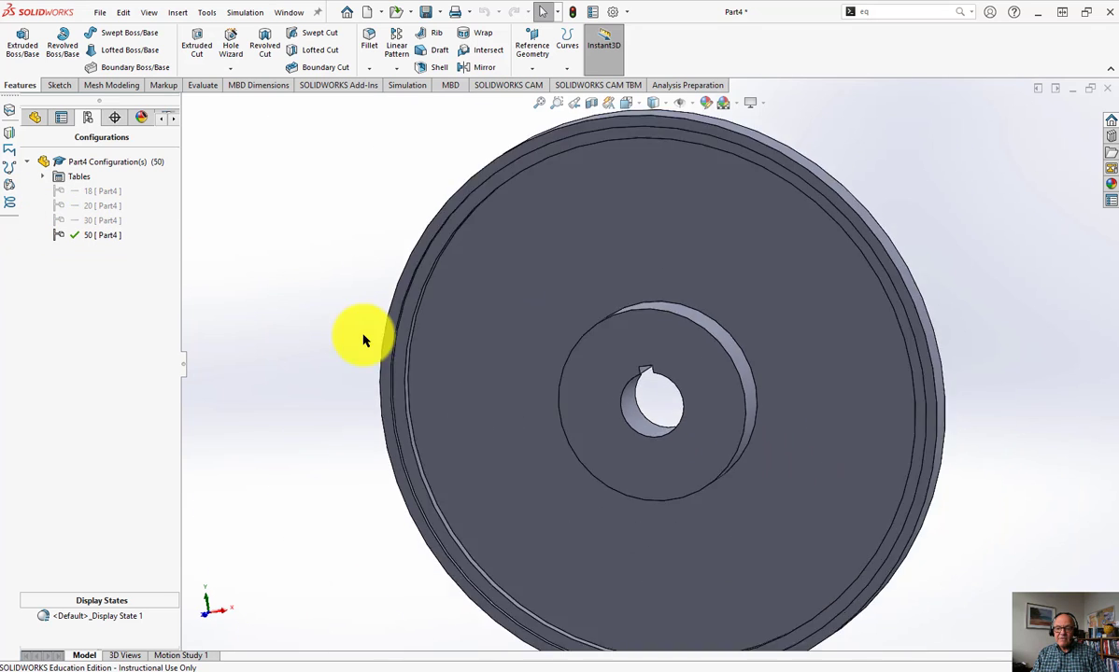
pyautogui.moveTo(937, 352); pyautogui.dragTo(921, 255, button='middle')
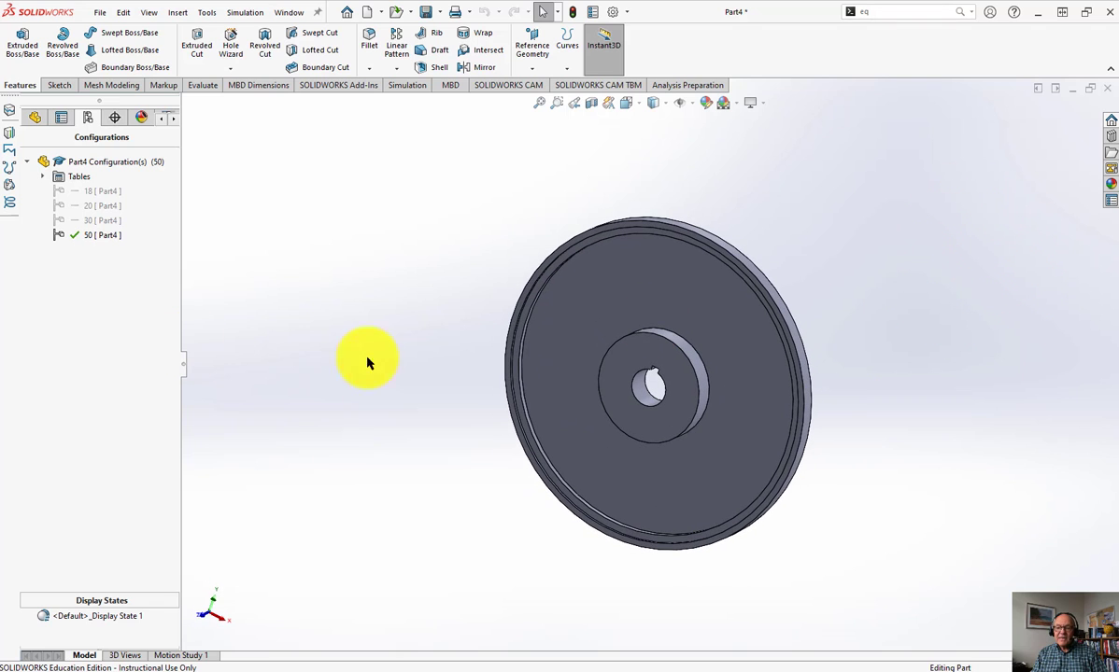
# - Activate configuration 30 to inspect its size, and switch back to configuration 18 with a document rebuild
pyautogui.click(86, 223)
pyautogui.doubleClick(85, 224)
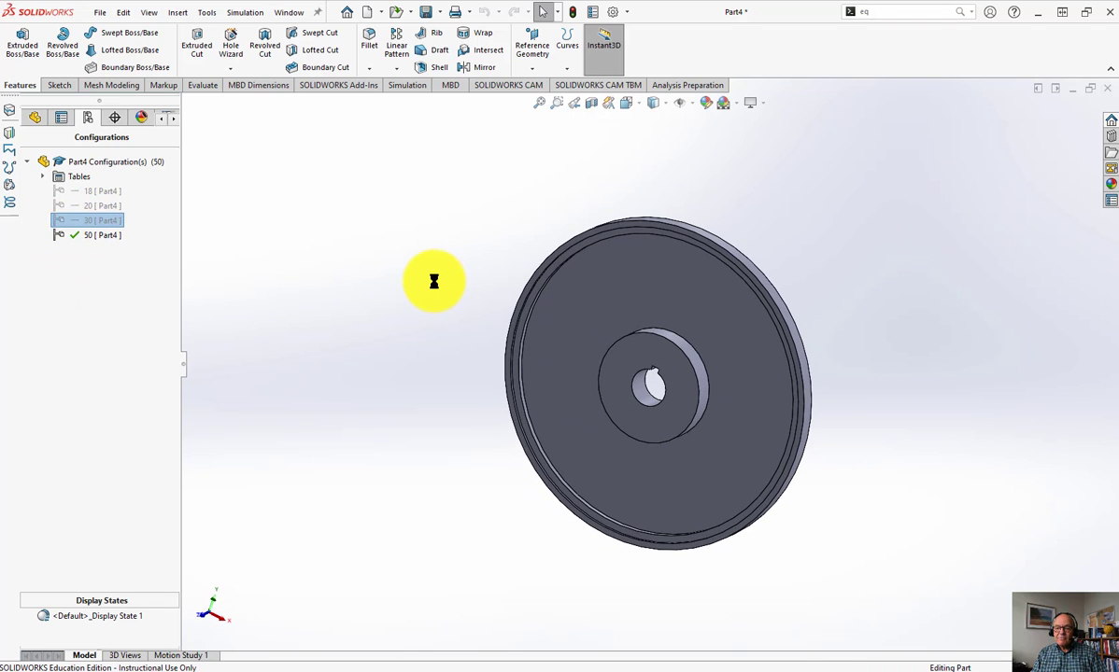
pyautogui.scroll(-3, 962, 371)
pyautogui.scroll(2, 384, 428)
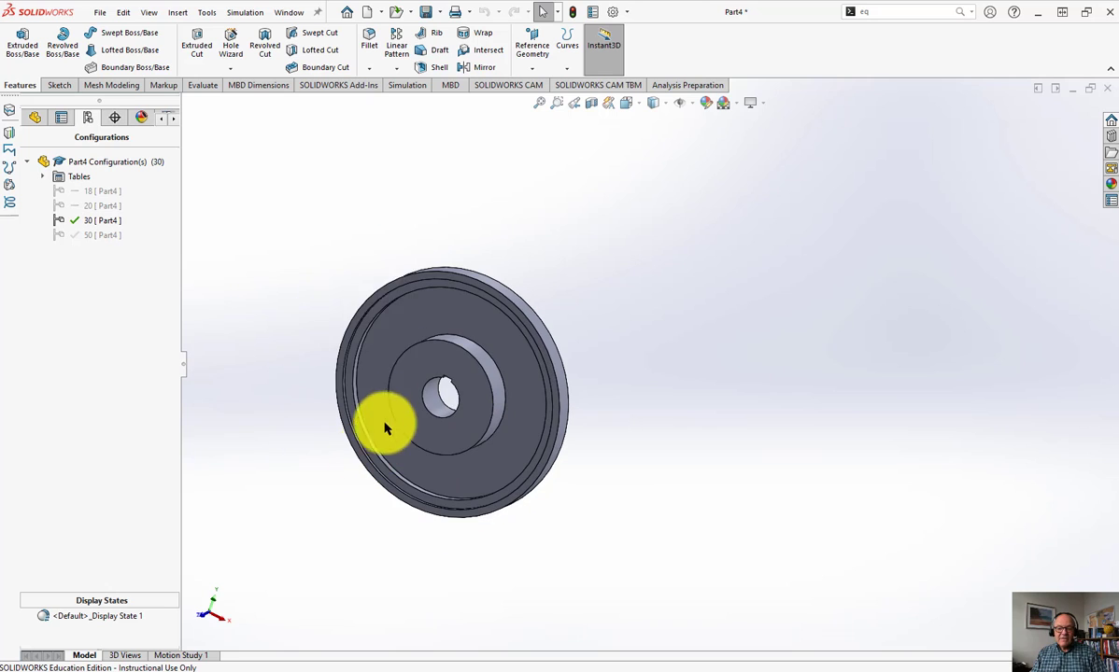
pyautogui.doubleClick(90, 192)
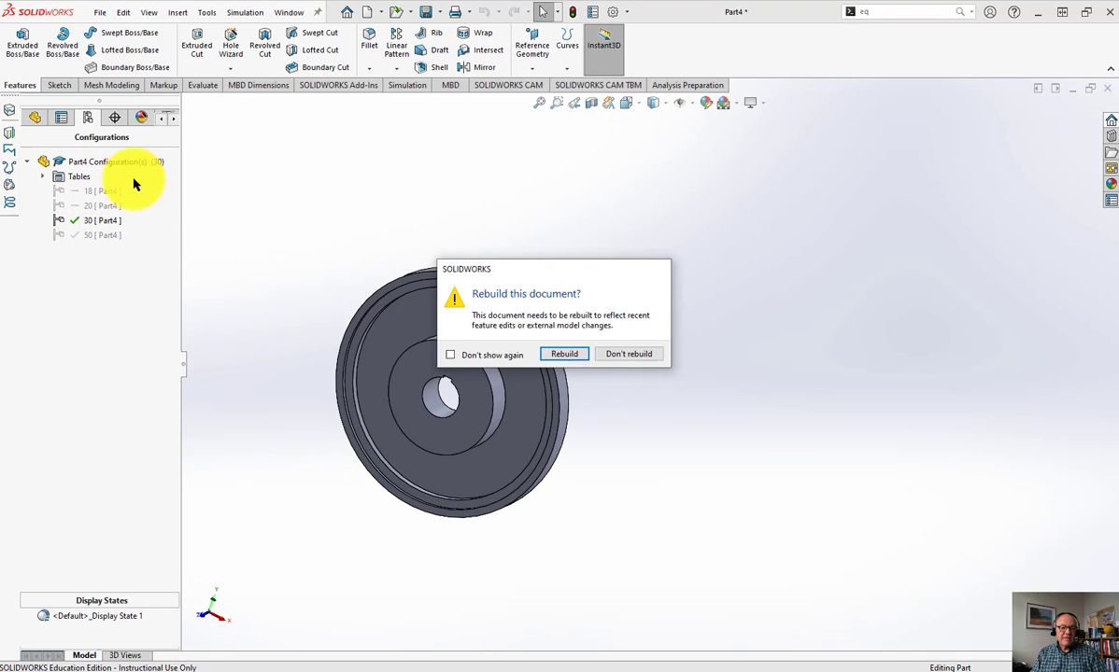
pyautogui.click(569, 359)
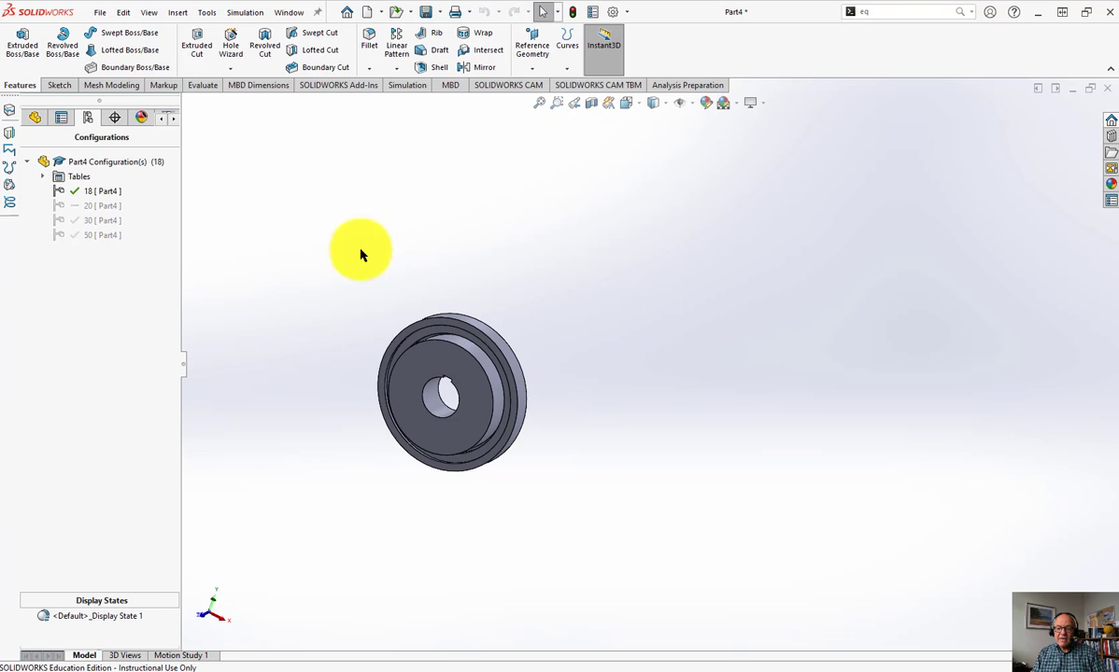
# - Save the part under the new file name GearBlank
pyautogui.click(97, 12)
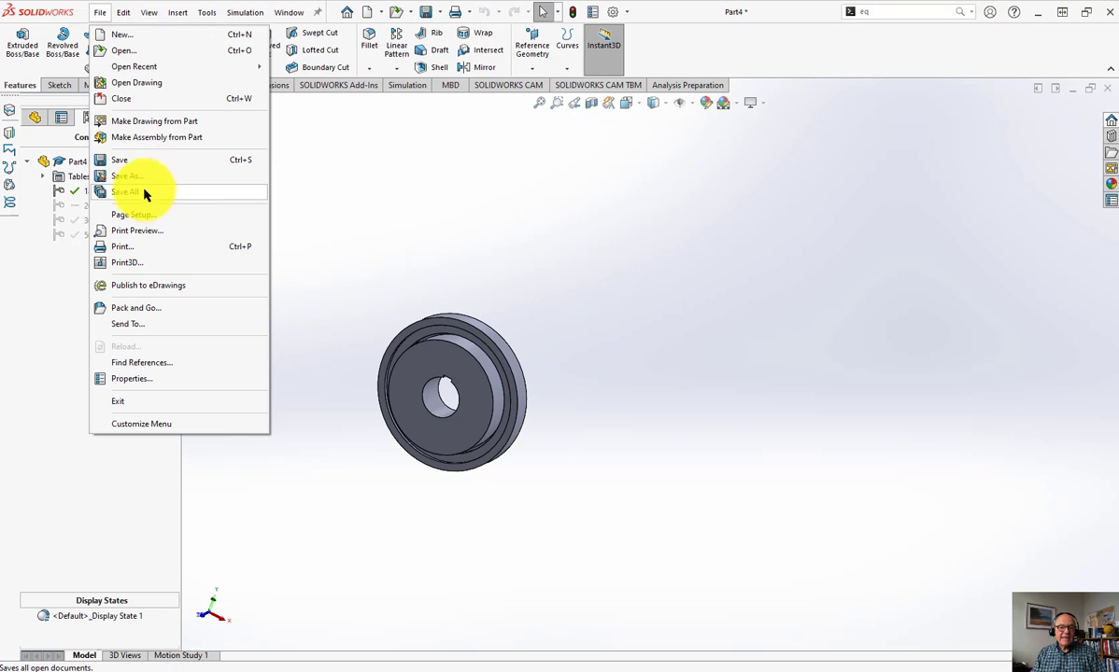
pyautogui.click(131, 176)
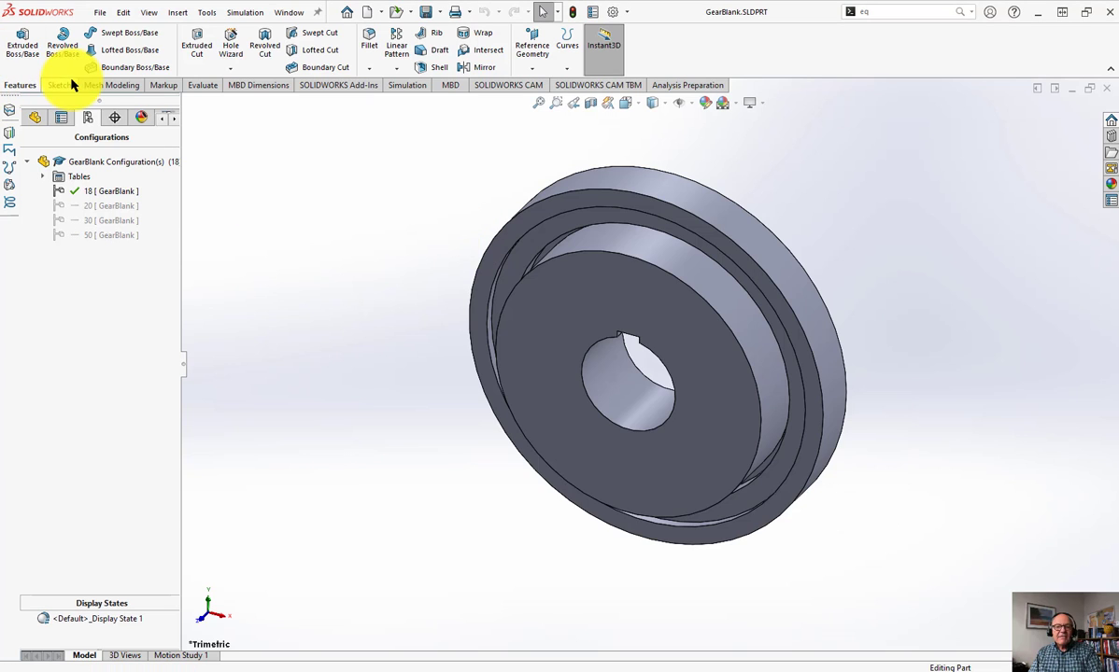
# - Bring up the list of open documents for switching windows
pyautogui.click(285, 13)
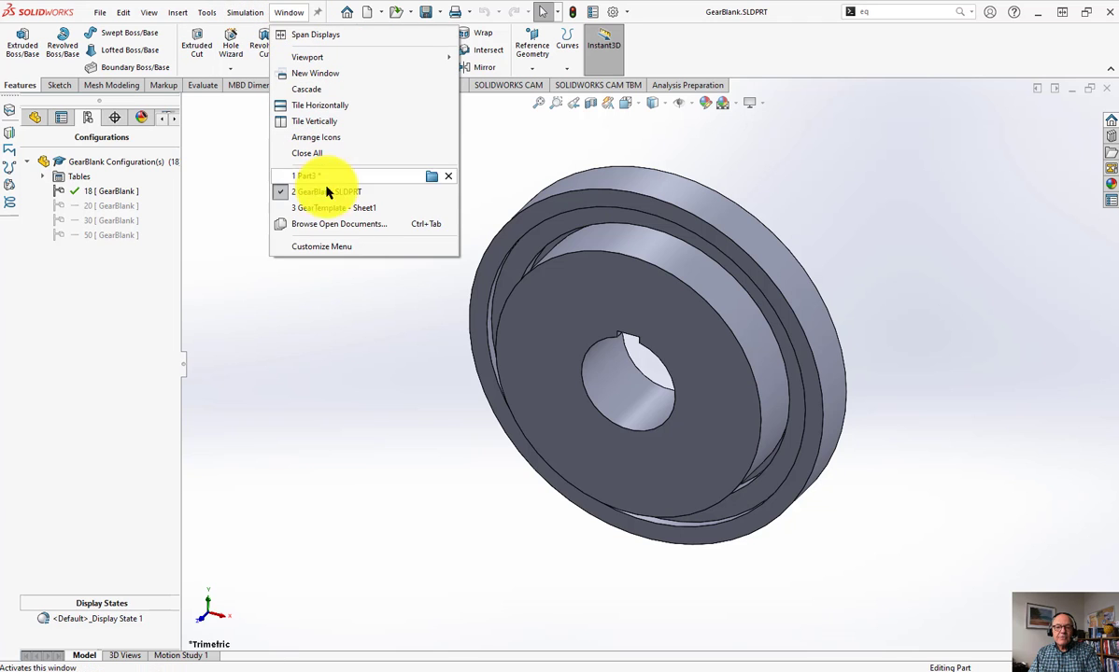
# - Switch to the GearTemplate drawing and load the GearBlank.SLDPRT views for placement on the sheet
pyautogui.click(327, 211)
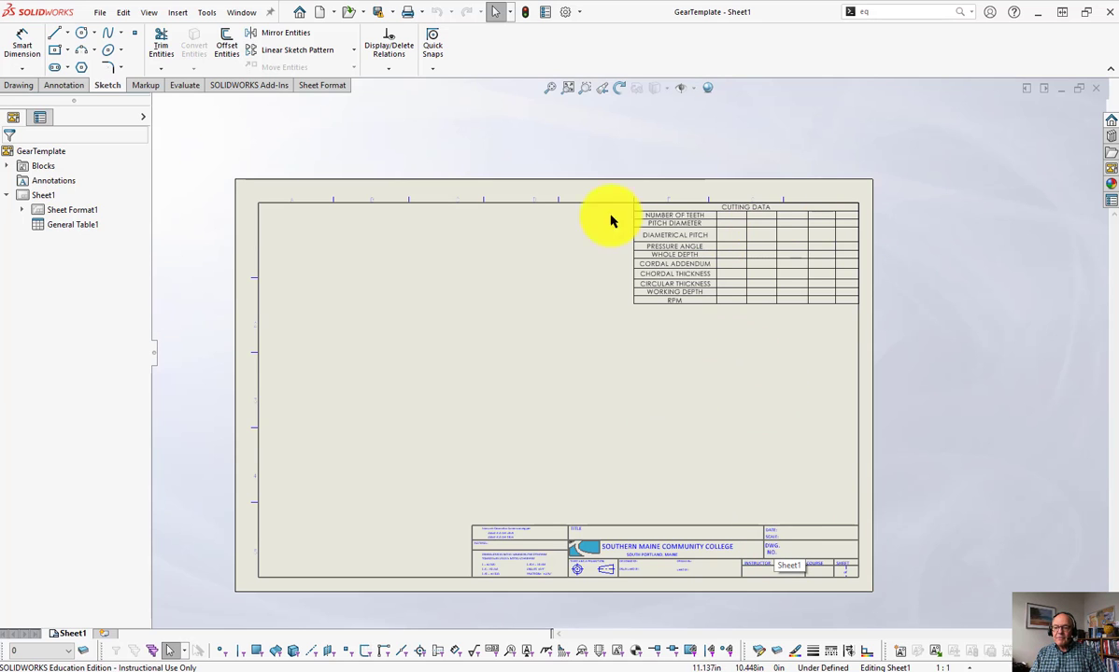
pyautogui.click(1110, 169)
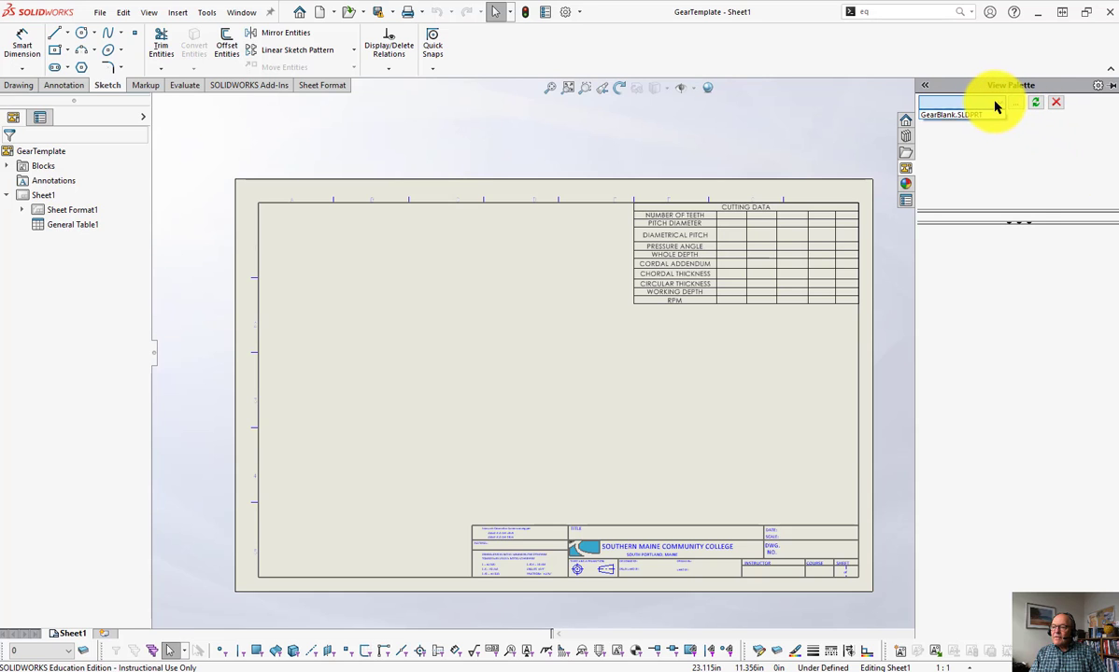
pyautogui.click(969, 115)
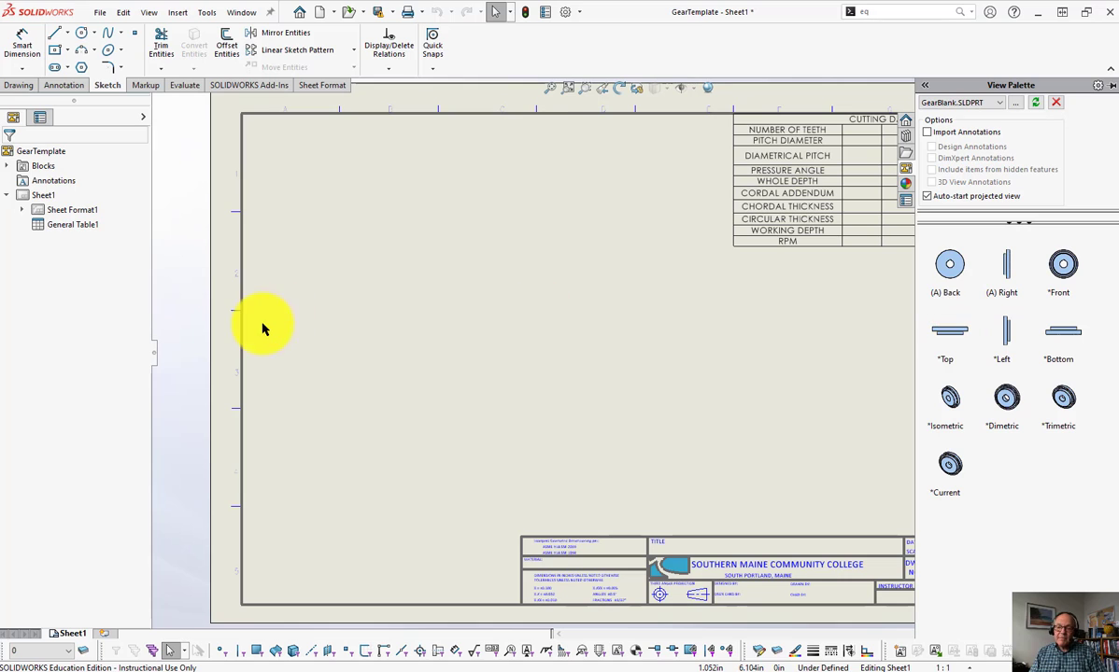
# - Return to the GearBlank part and make a new assembly from it with the Assembly template, placing the part in configuration 18
pyautogui.click(243, 12)
pyautogui.click(282, 175)
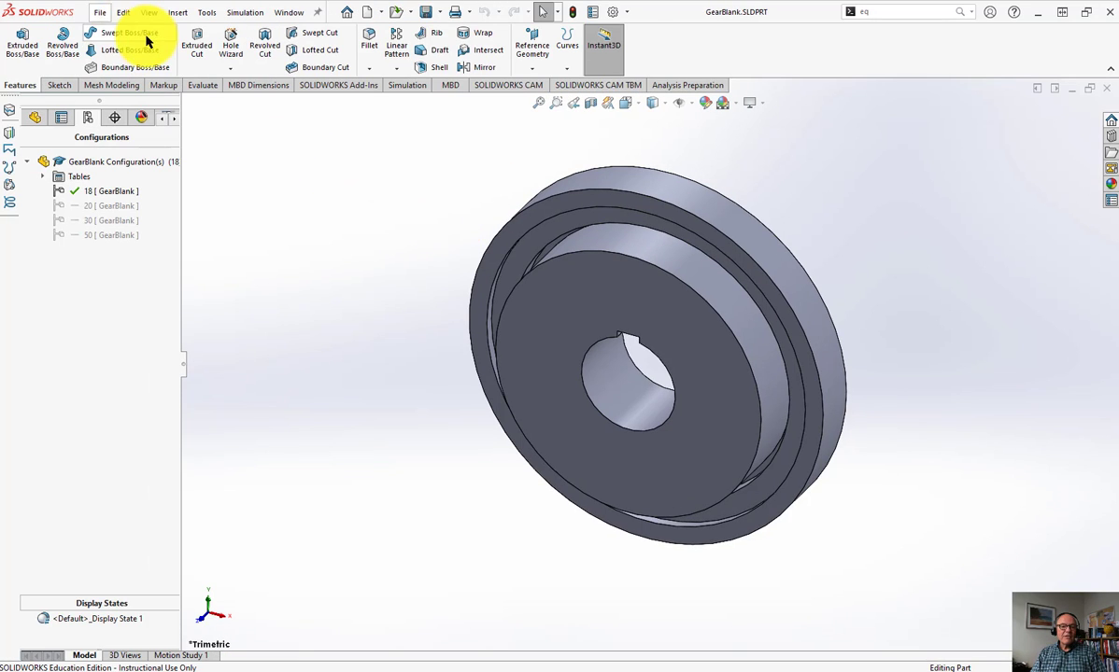
pyautogui.click(100, 15)
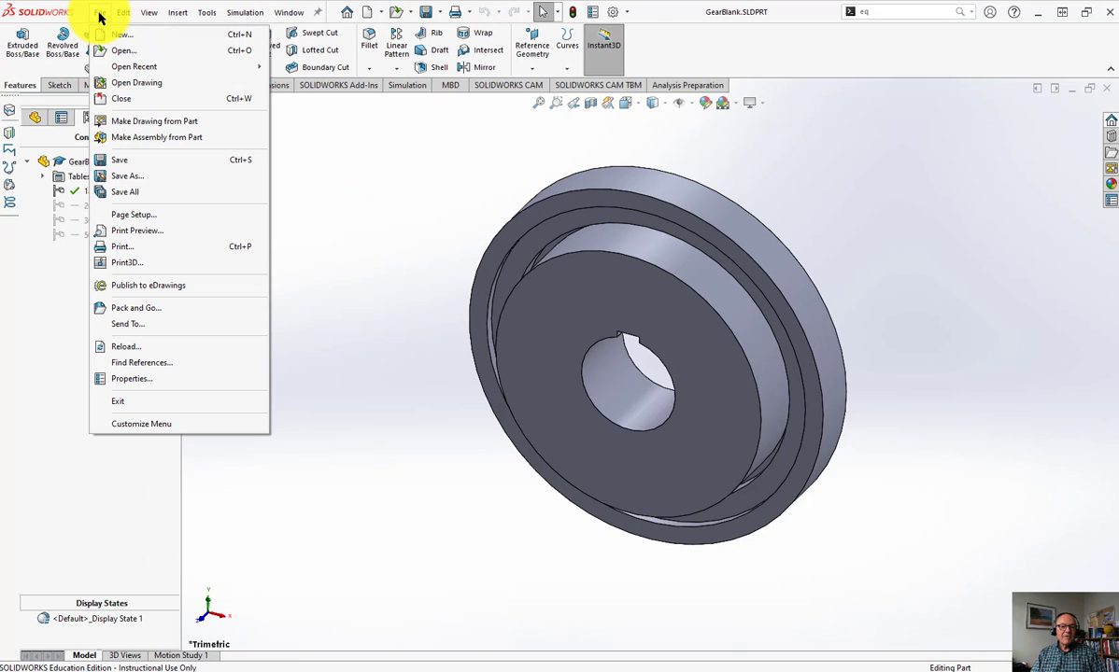
pyautogui.click(140, 137)
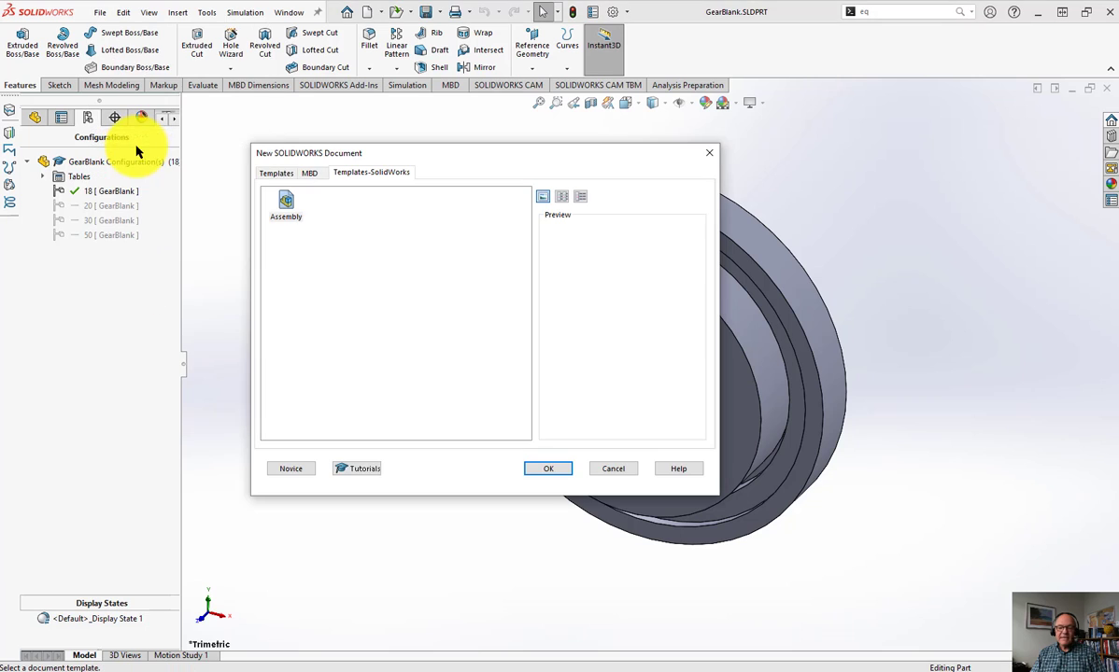
pyautogui.doubleClick(287, 201)
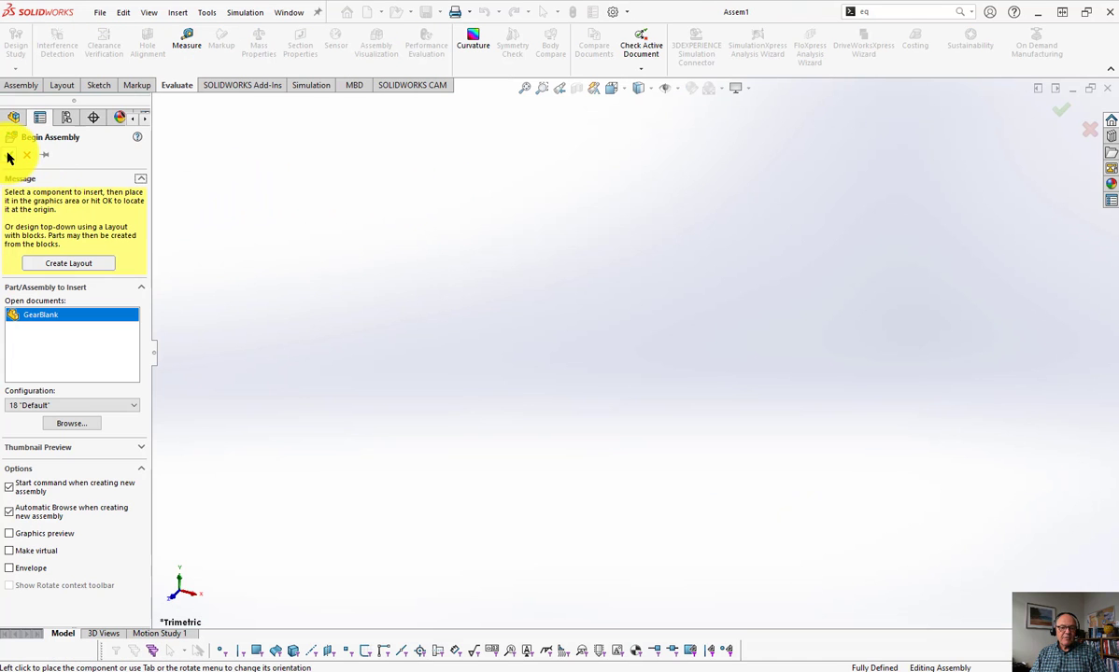
pyautogui.click(800, 385)
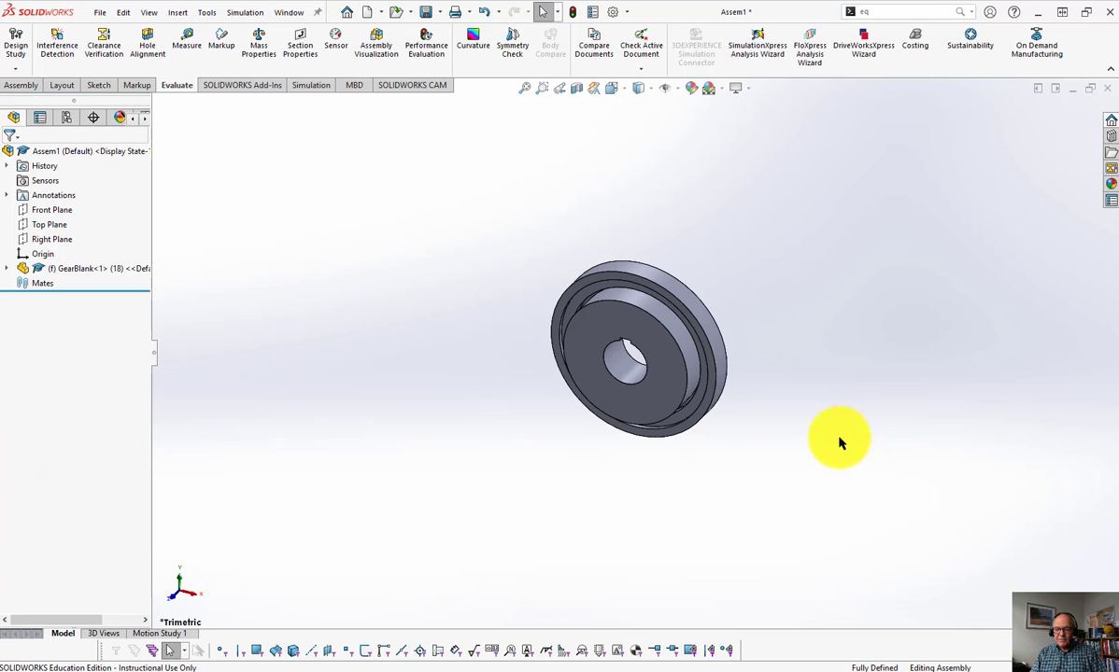
# - Add three copies of the gear blank beside the original in the front view of the assembly
pyautogui.moveTo(835, 414); pyautogui.dragTo(886, 382, button='middle')
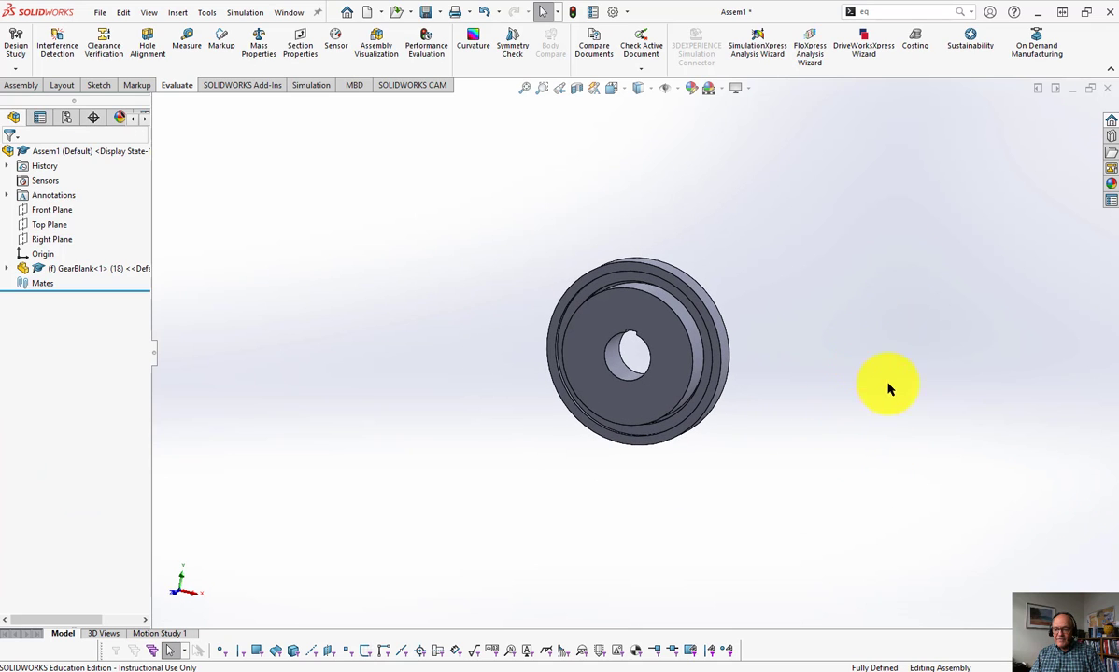
pyautogui.press('space')
pyautogui.click(857, 453)
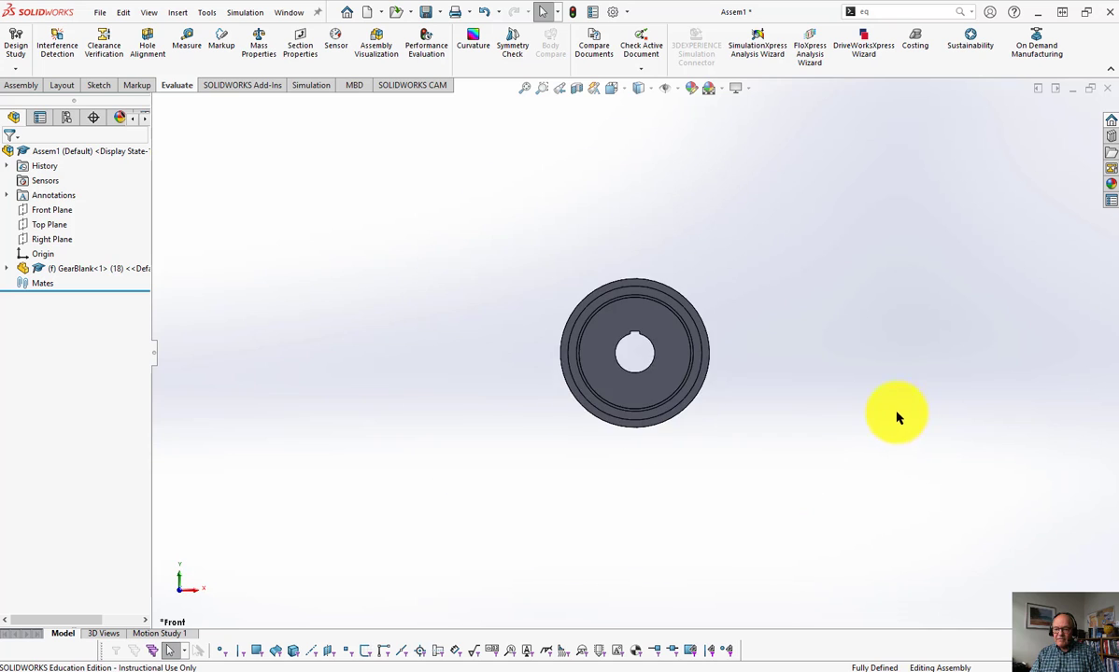
pyautogui.scroll(-3, 892, 373)
pyautogui.scroll(2, 645, 370)
pyautogui.press('space')
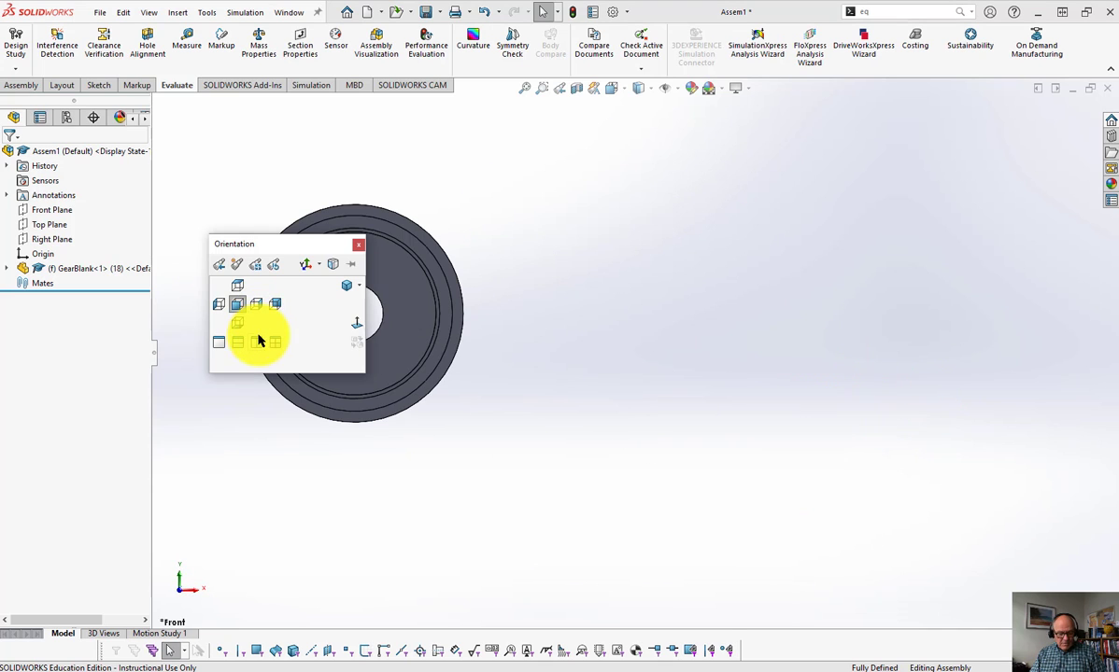
pyautogui.click(704, 263)
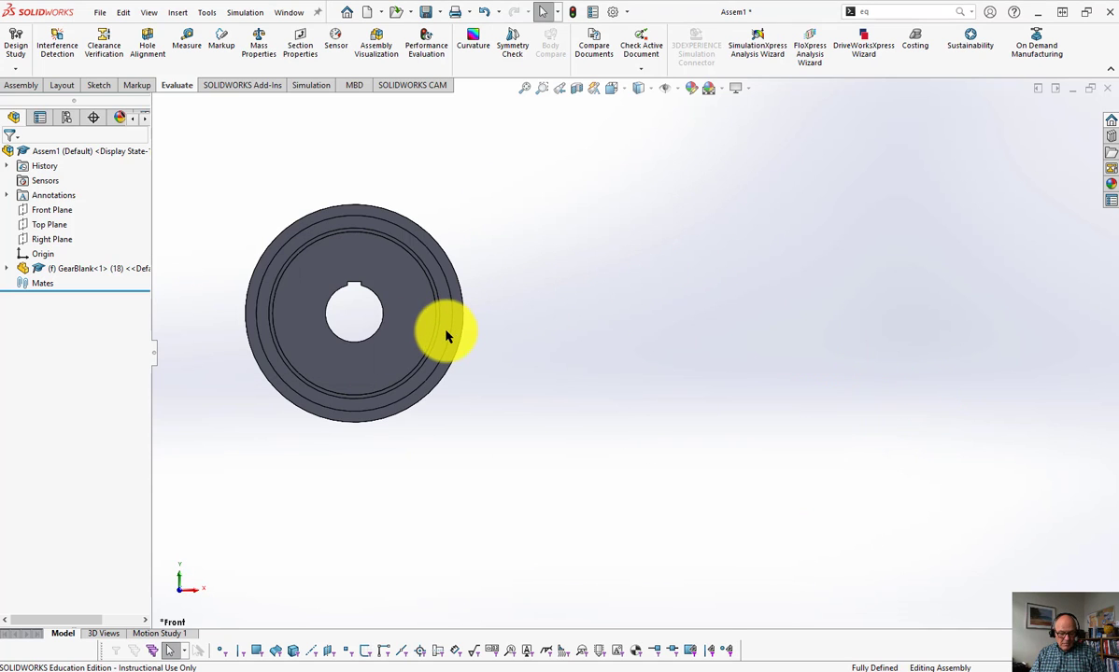
pyautogui.keyDown('ctrl'); pyautogui.moveTo(430, 334); pyautogui.dragTo(926, 333); pyautogui.keyUp('ctrl')
pyautogui.keyDown('ctrl'); pyautogui.moveTo(943, 408); pyautogui.dragTo(1016, 528); pyautogui.keyUp('ctrl')
pyautogui.click(612, 374)
pyautogui.scroll(3, 588, 355)
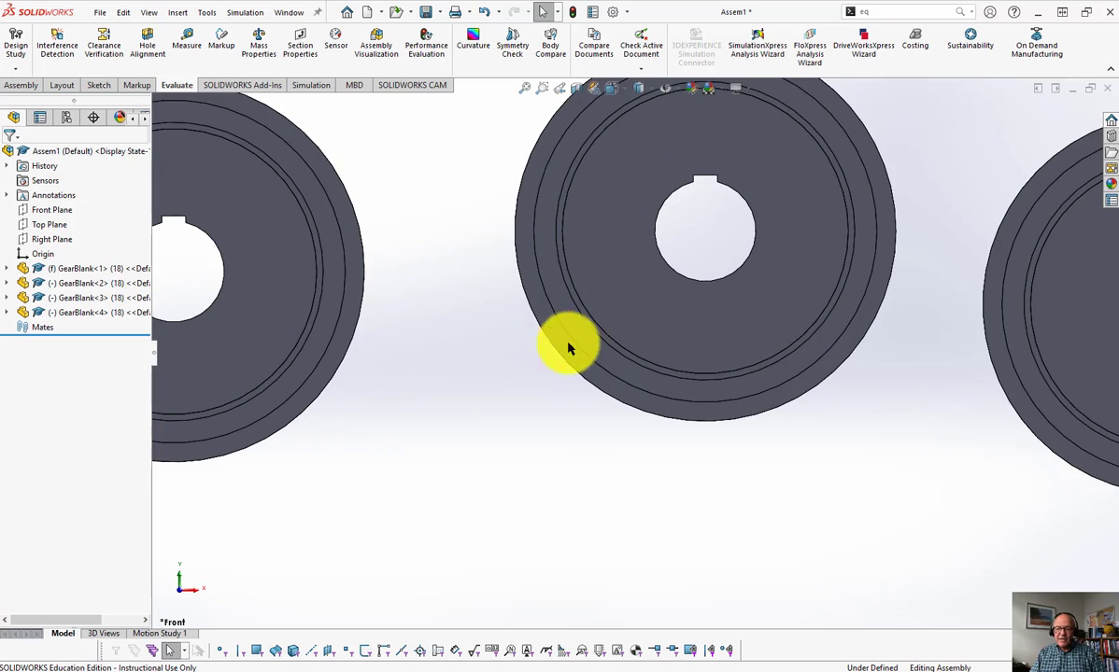
# - Mate the back faces of the three copies coincident with the fixed gear blank's back face in multiple mate mode, and move the overlapping gears apart
pyautogui.moveTo(469, 333); pyautogui.dragTo(931, 374, button='middle')
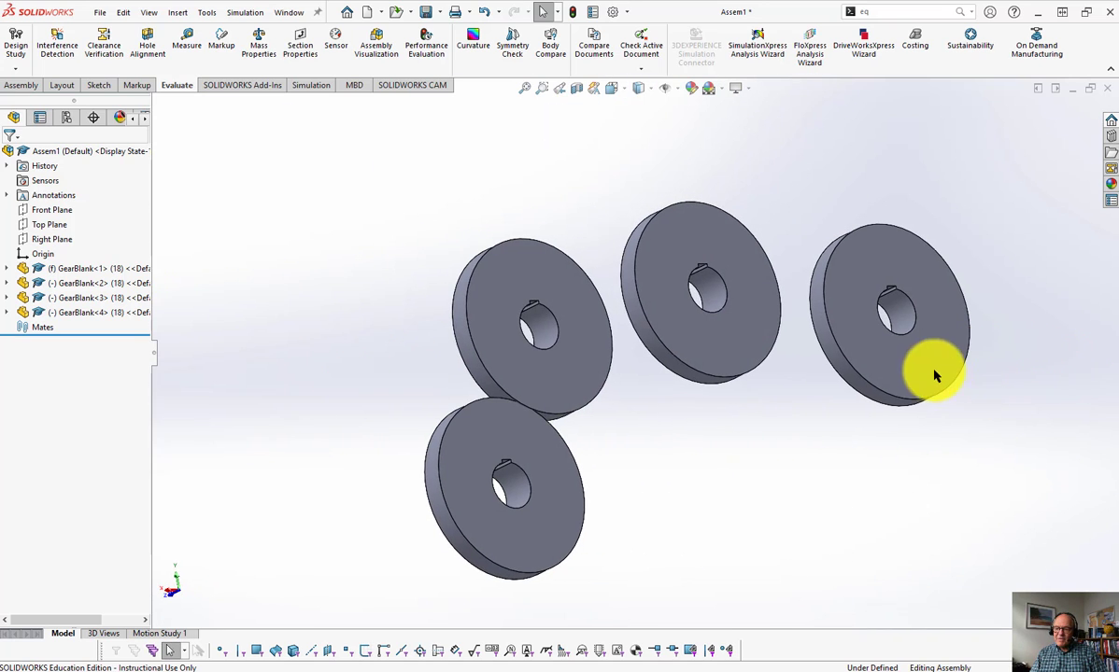
pyautogui.click(25, 84)
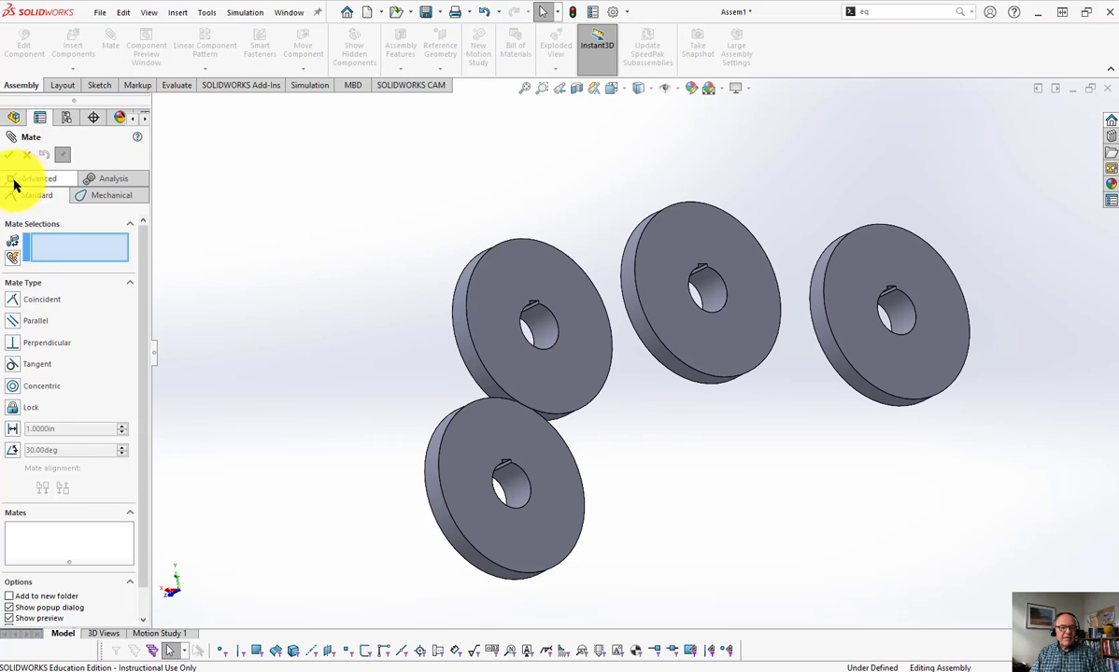
pyautogui.click(905, 360)
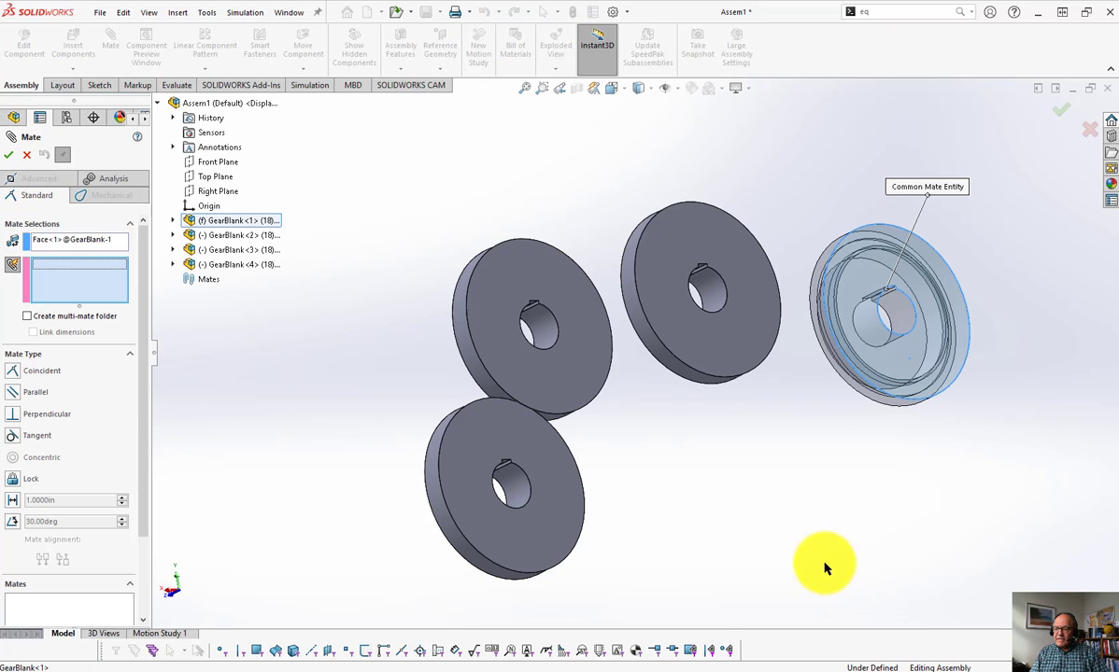
pyautogui.click(683, 337)
pyautogui.click(566, 403)
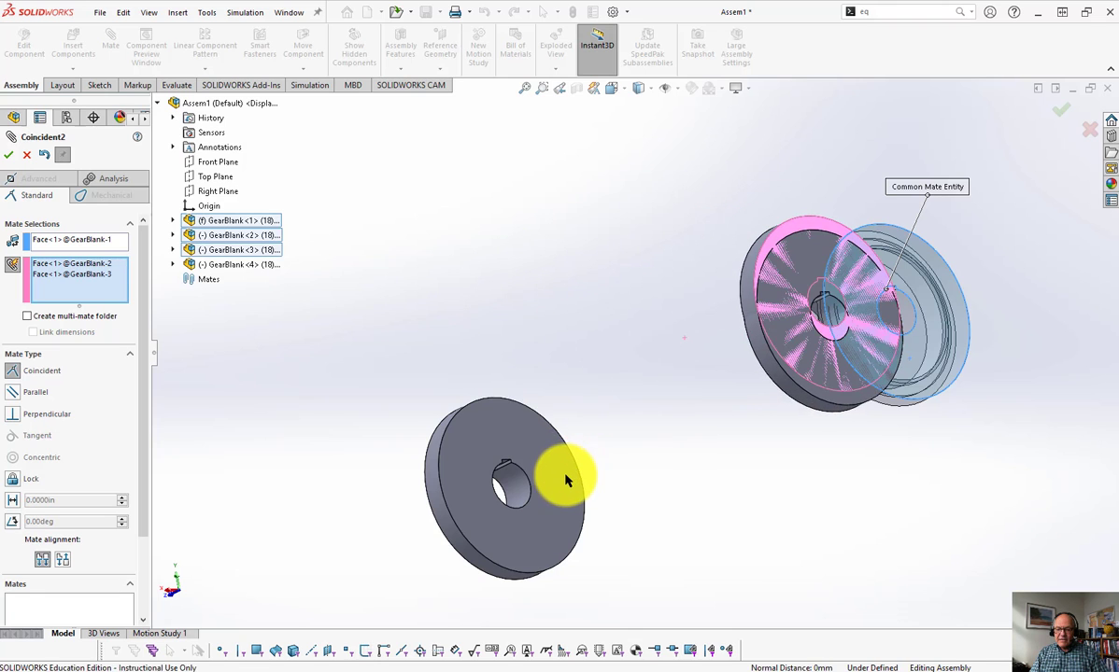
pyautogui.click(568, 469)
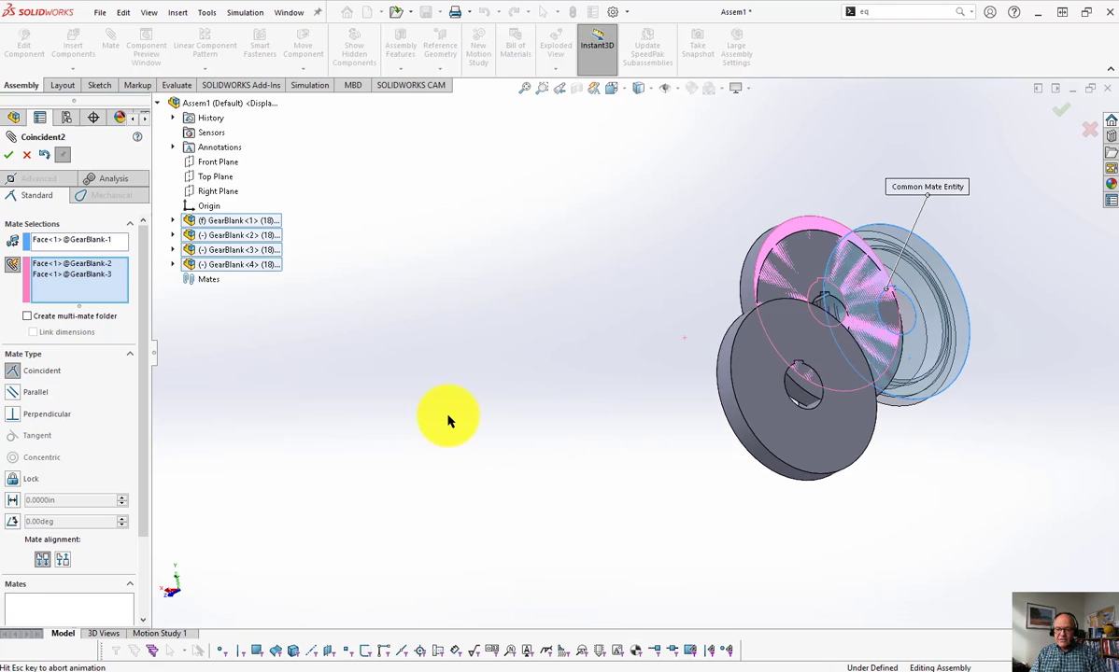
pyautogui.click(8, 156)
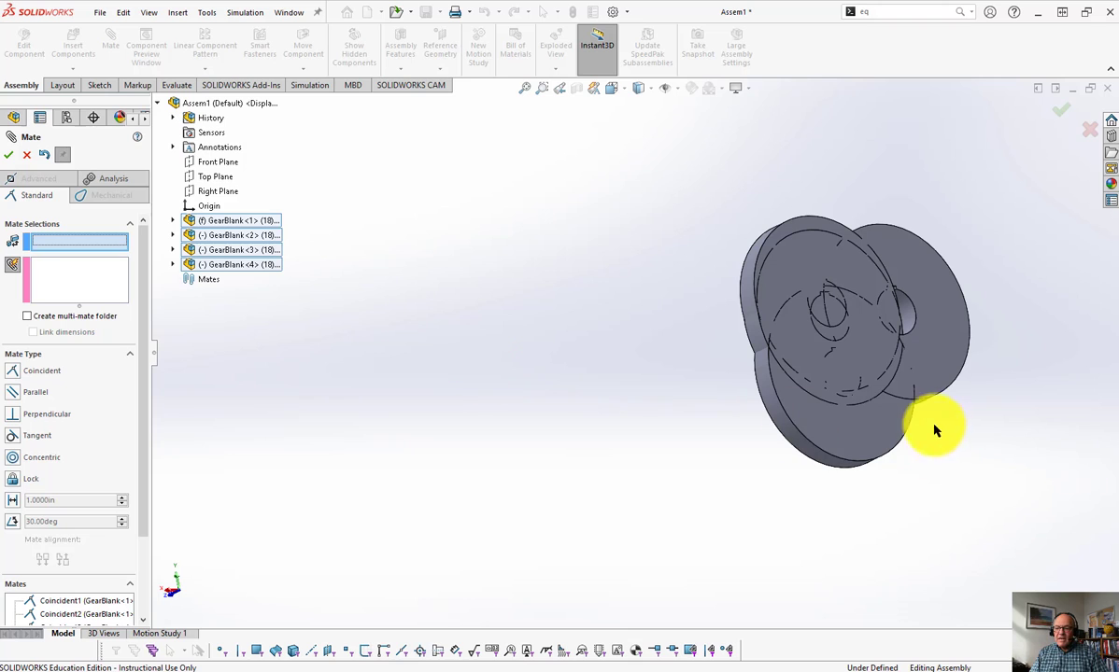
pyautogui.moveTo(862, 441); pyautogui.dragTo(762, 486)
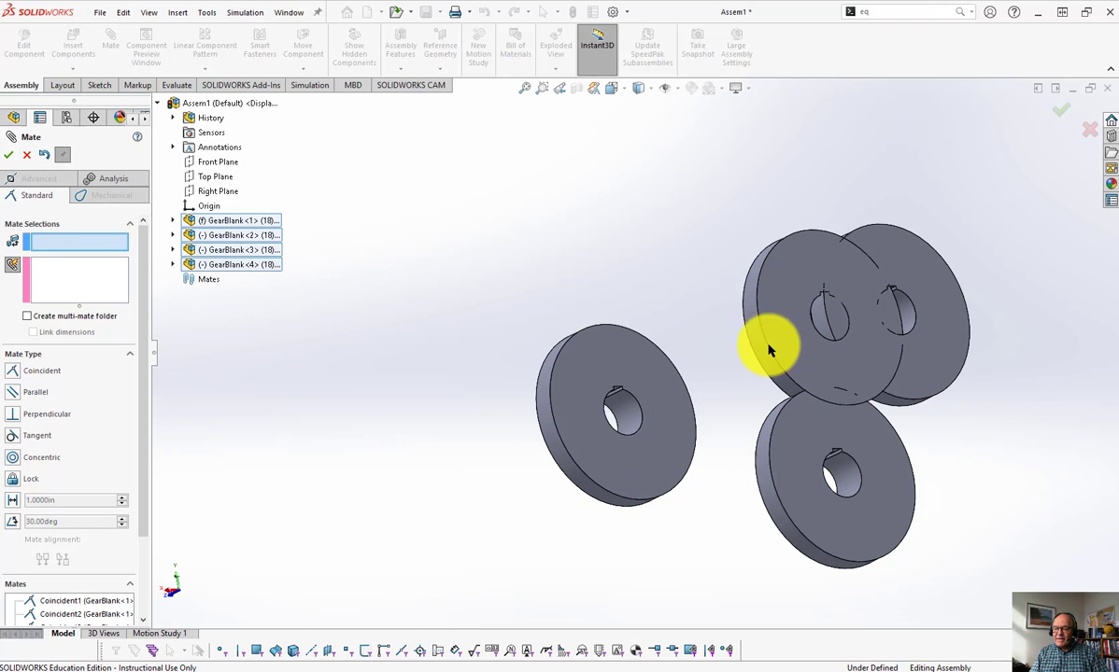
pyautogui.moveTo(767, 343); pyautogui.dragTo(693, 273)
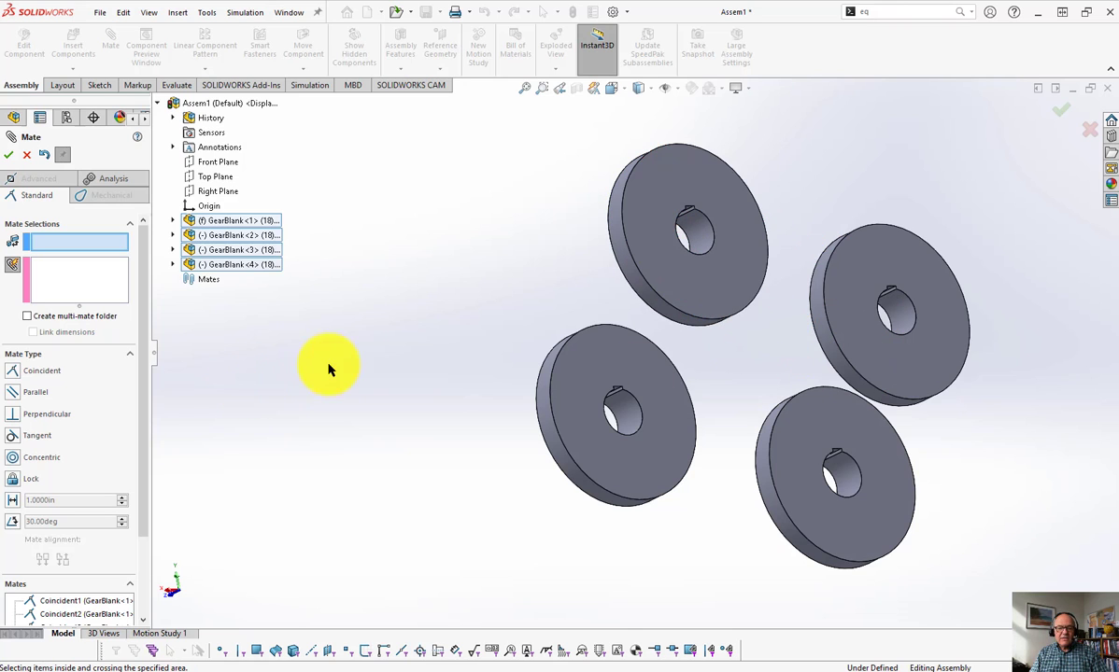
# - Use the Top Plane of GearBlank<1> as the common mate reference and make the Top Plane of GearBlank<2> coincident with it
pyautogui.moveTo(325, 370); pyautogui.dragTo(404, 244, button='middle')
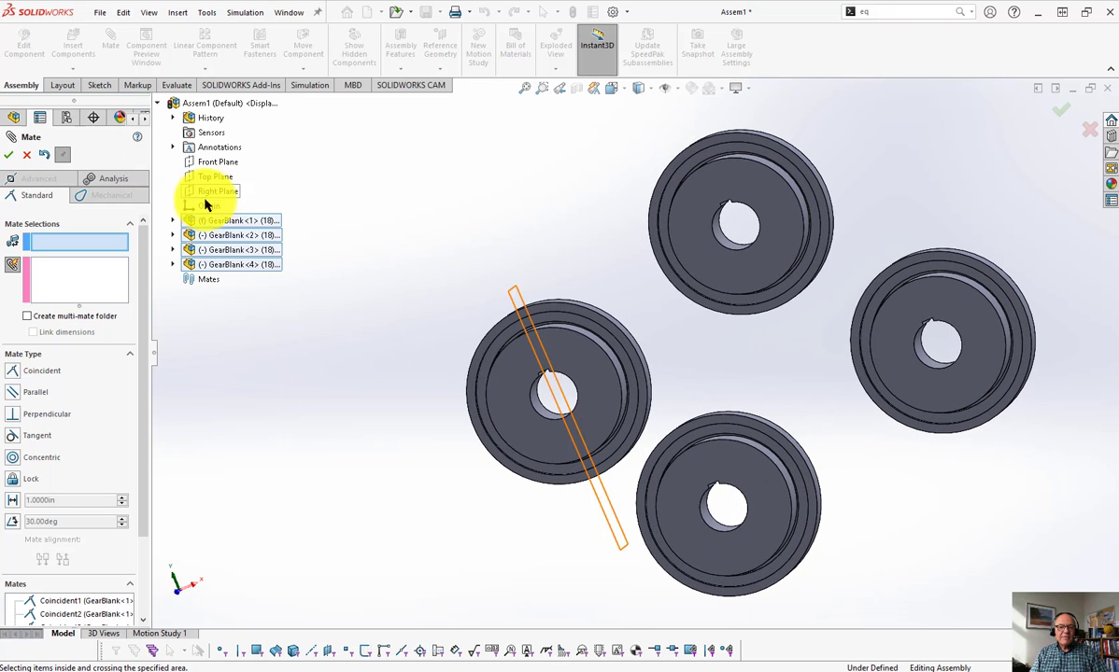
pyautogui.click(173, 221)
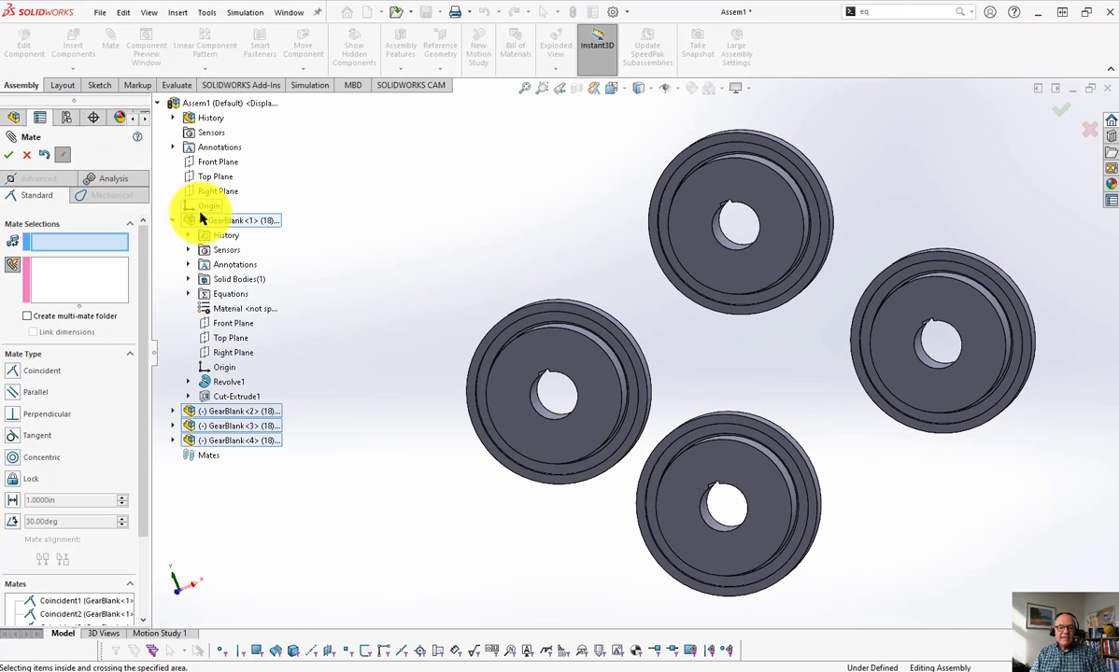
pyautogui.click(233, 338)
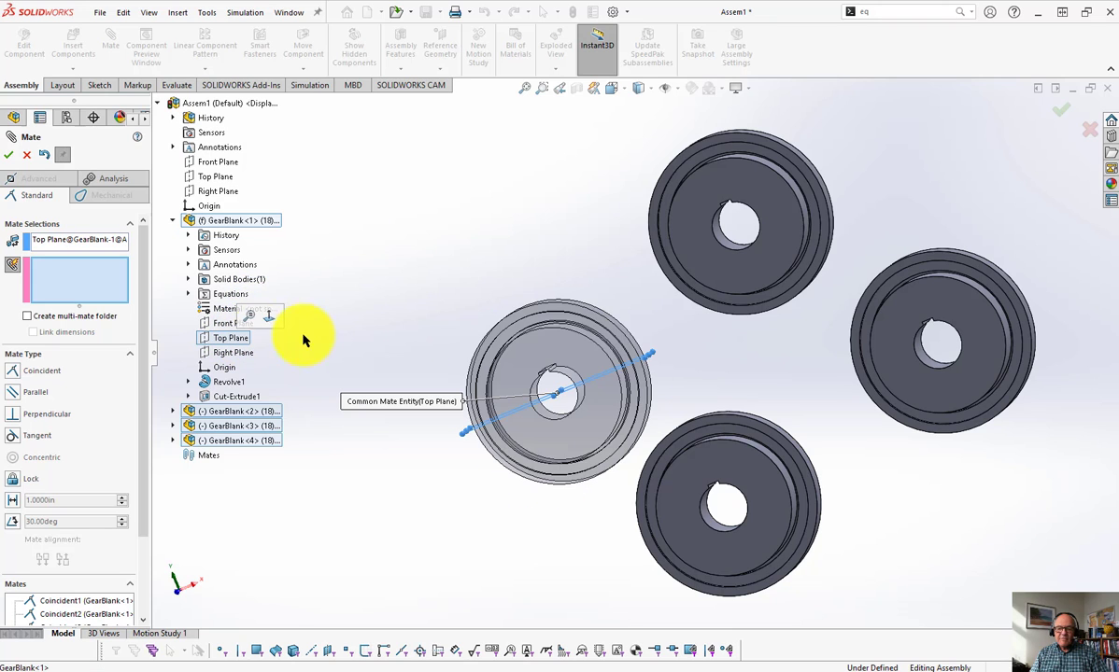
pyautogui.click(176, 410)
pyautogui.scroll(-3, 354, 462)
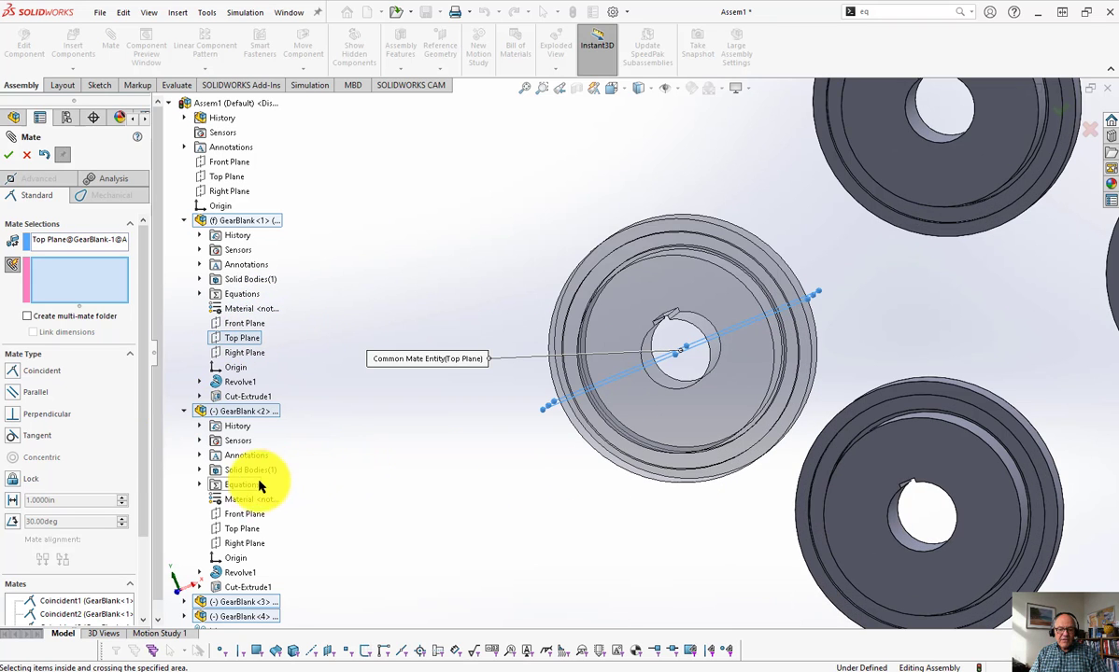
pyautogui.click(241, 528)
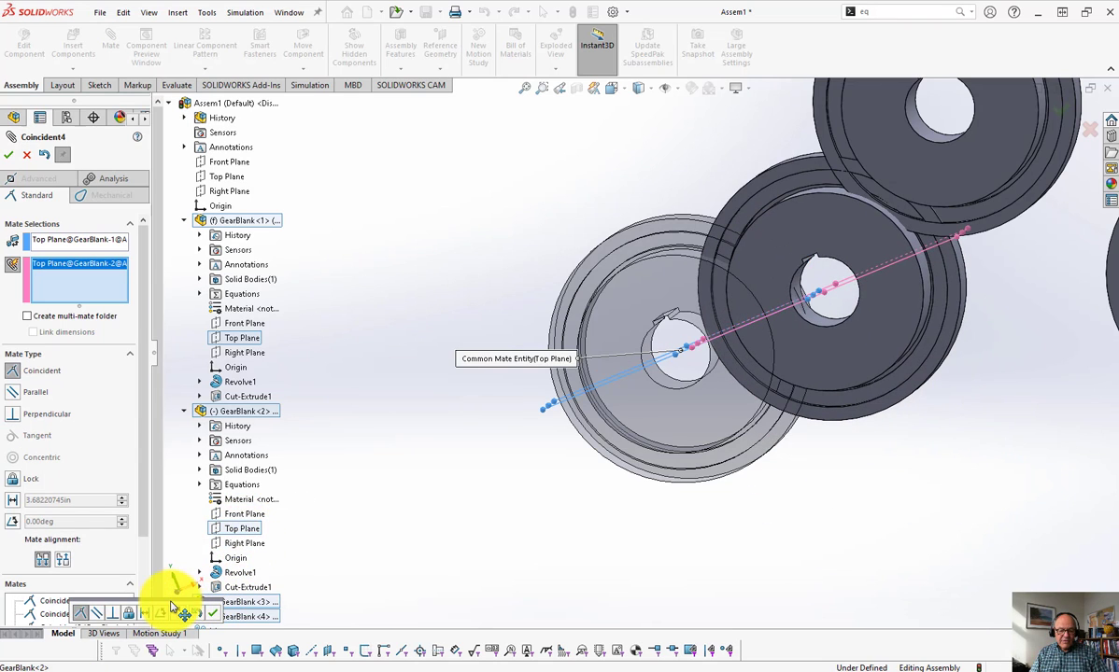
# - Add the Top Planes of GearBlank<3> and GearBlank<4> to the coincident multiple mate and apply it
pyautogui.scroll(-2, 322, 556)
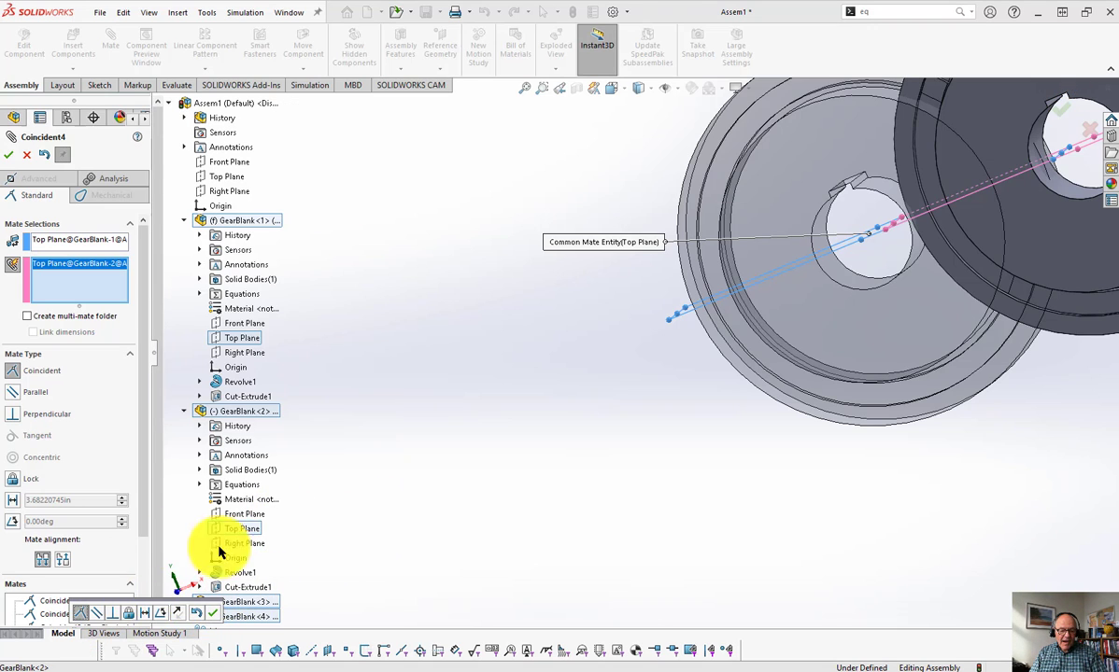
pyautogui.scroll(-1, 334, 507)
pyautogui.scroll(1, 327, 521)
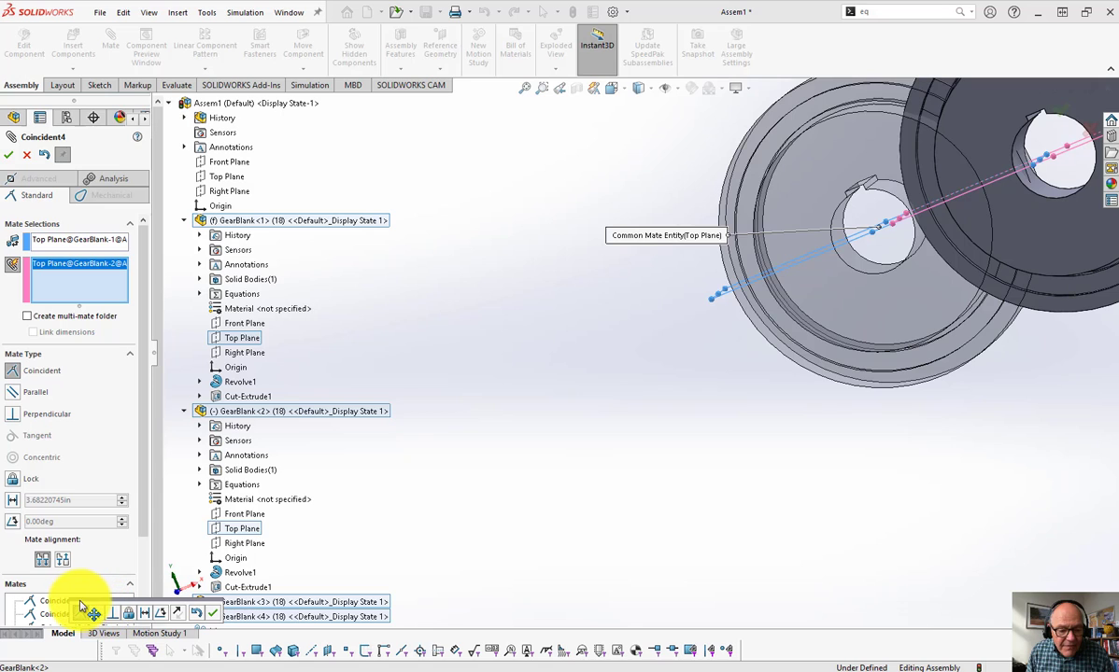
pyautogui.moveTo(82, 608); pyautogui.dragTo(42, 500)
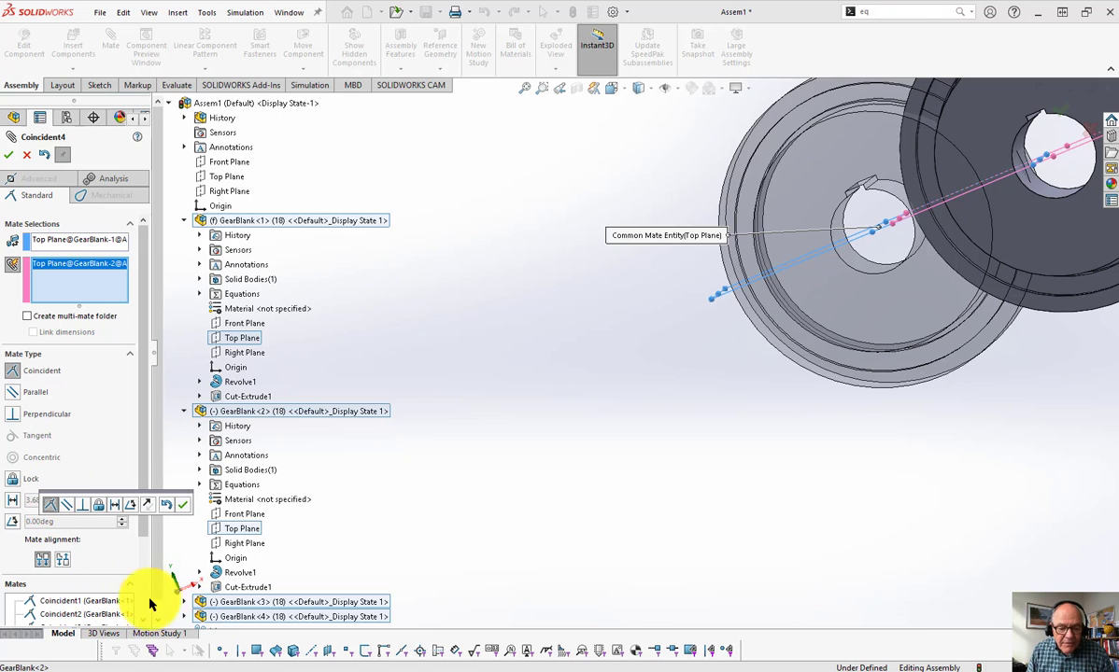
pyautogui.moveTo(190, 599); pyautogui.dragTo(212, 624)
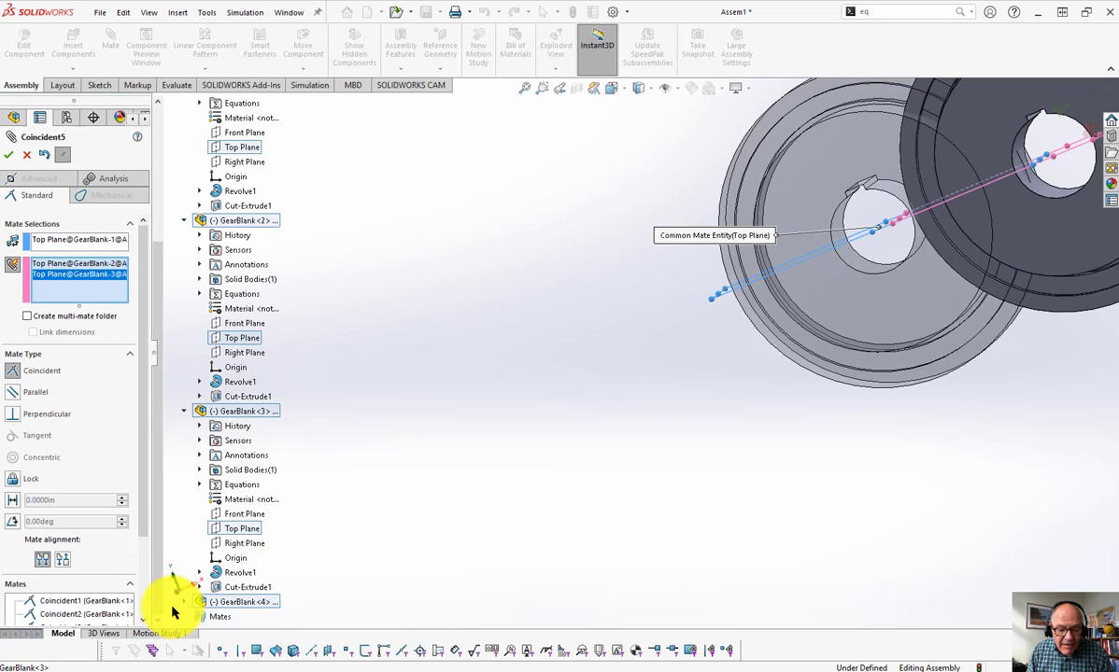
pyautogui.moveTo(169, 593); pyautogui.dragTo(233, 564)
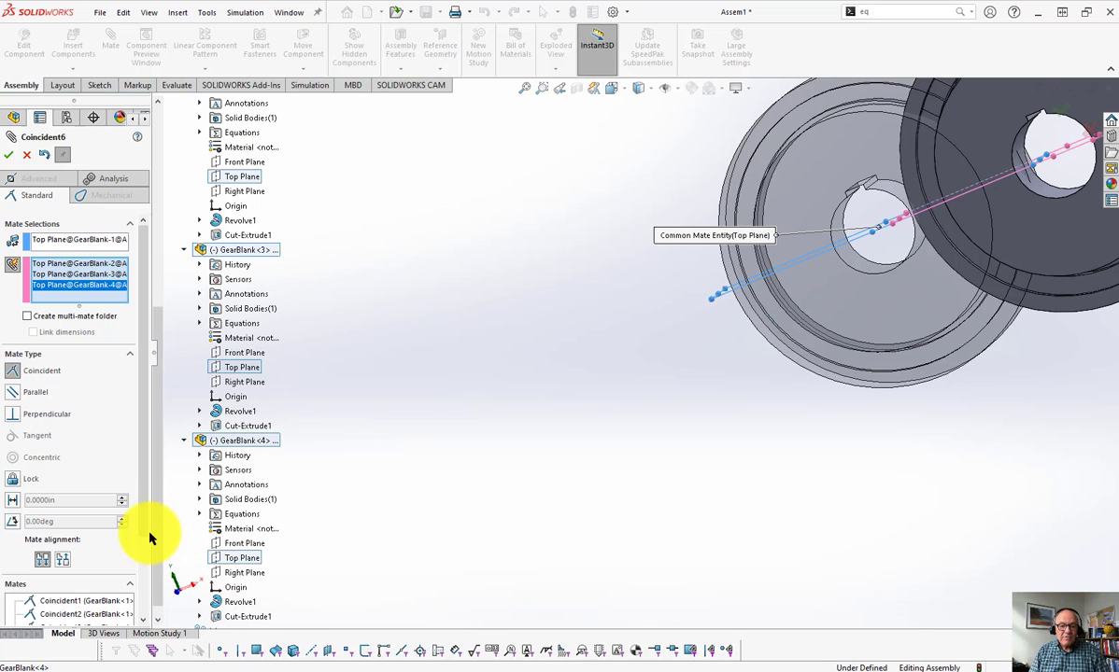
pyautogui.click(8, 156)
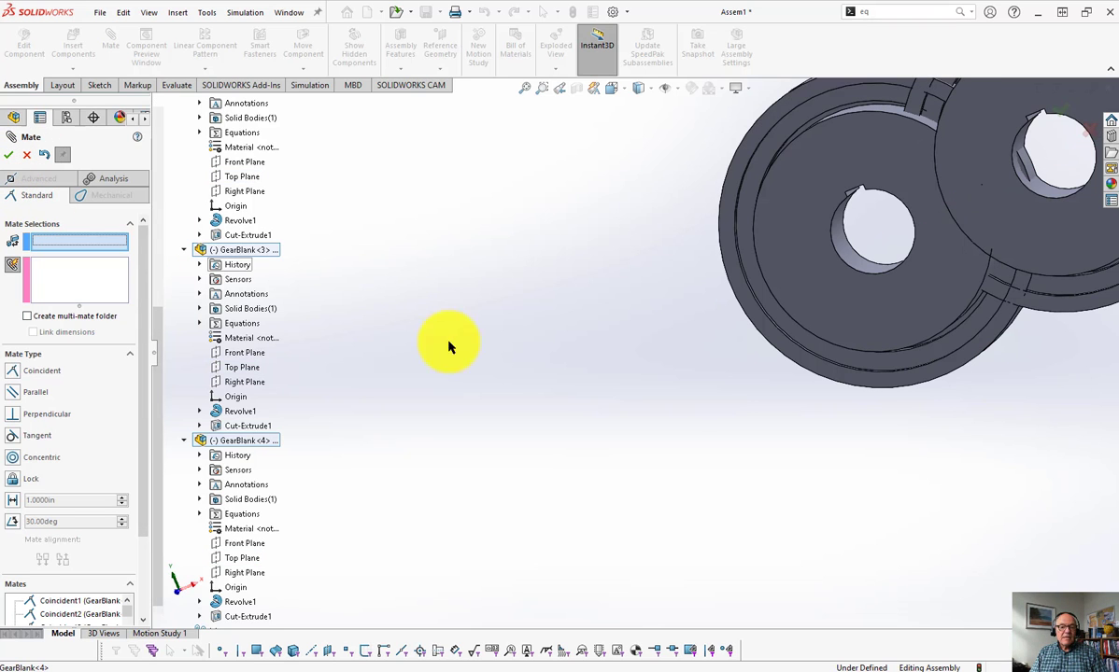
# - Spread the movable gear blanks along a horizontal row in the front view and end the Mate command
pyautogui.press('space')
pyautogui.click(668, 462)
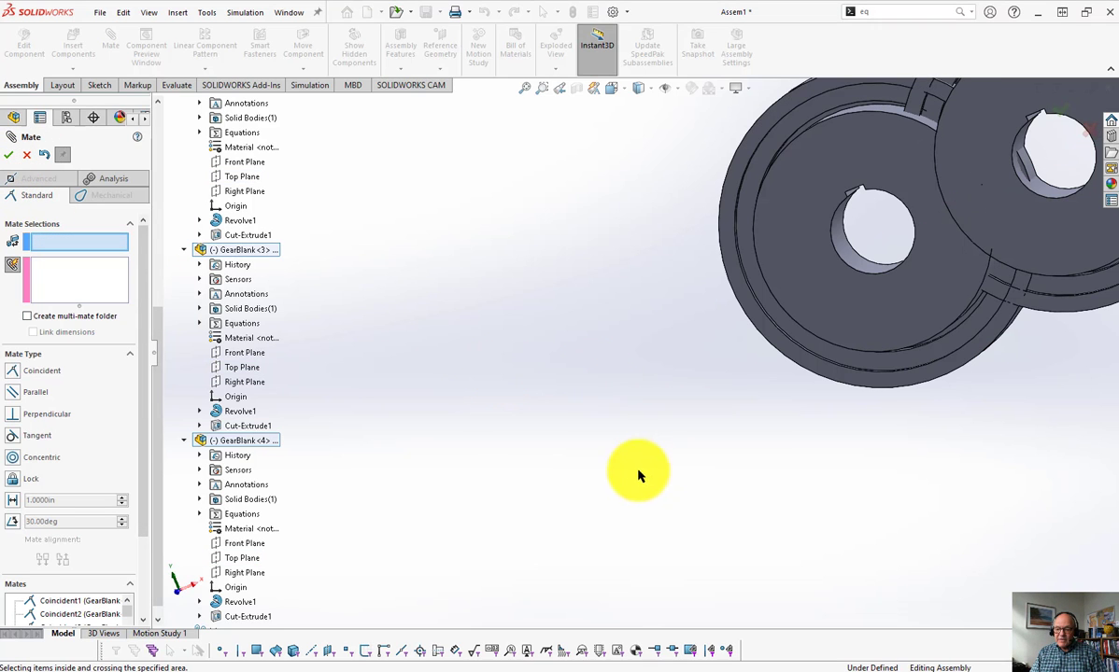
pyautogui.moveTo(808, 381); pyautogui.dragTo(1014, 362)
pyautogui.moveTo(741, 376); pyautogui.dragTo(850, 372)
pyautogui.moveTo(594, 379); pyautogui.dragTo(730, 396)
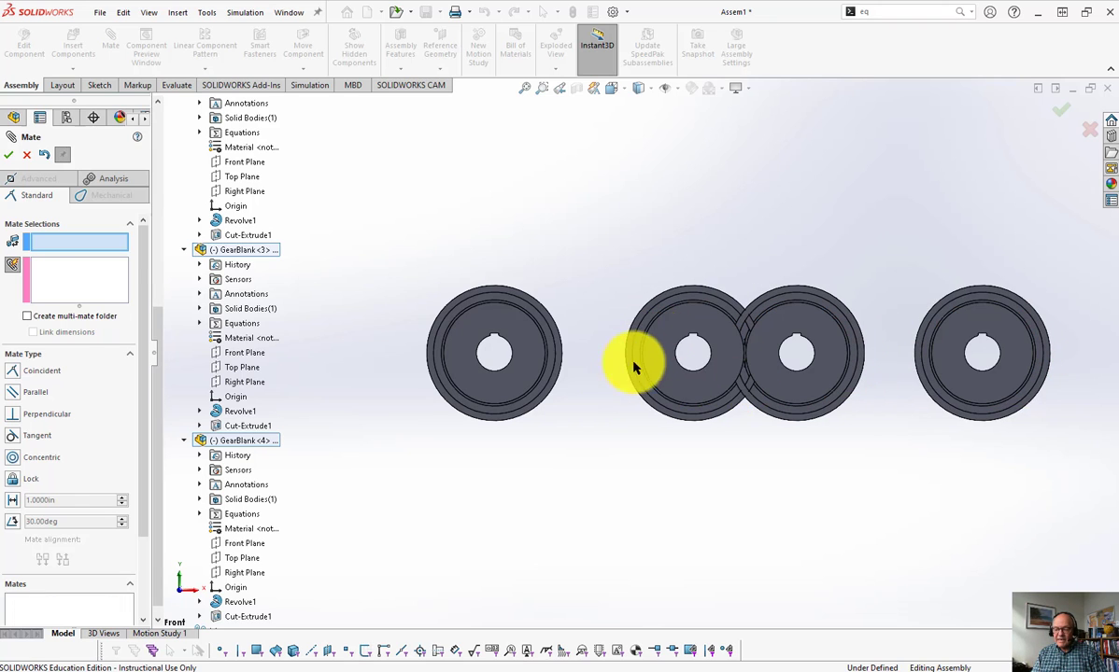
pyautogui.press('Escape')
pyautogui.scroll(-4, 647, 366)
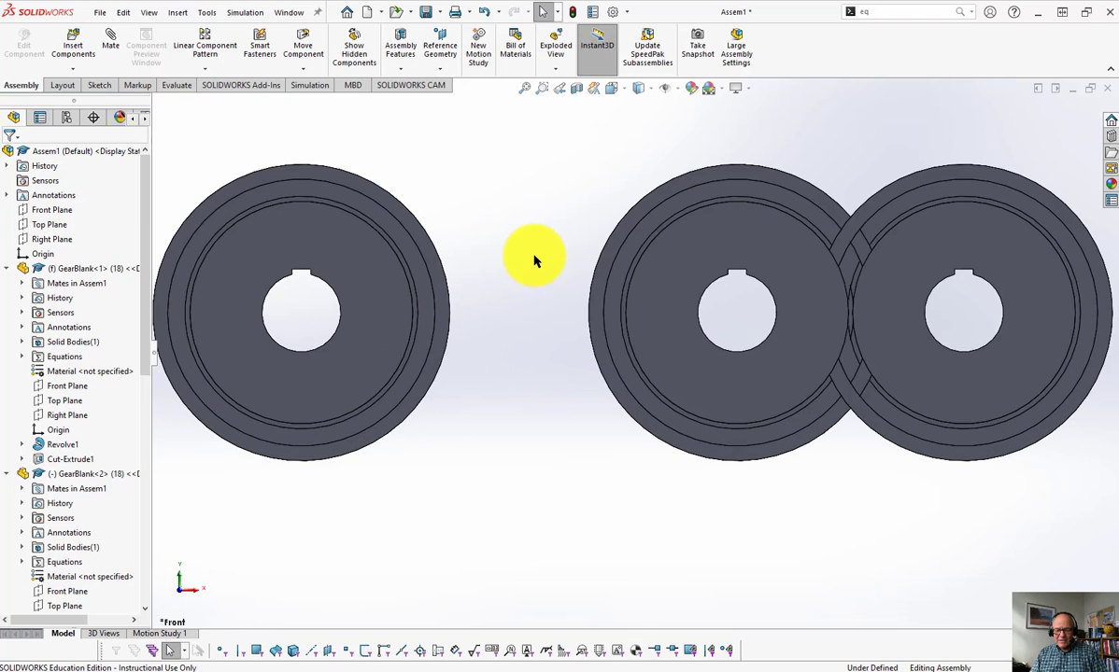
# - Add a tangent mate between the narrow pitch-diameter cylindrical faces of GearBlank<1> and GearBlank<2>
pyautogui.moveTo(535, 260); pyautogui.dragTo(563, 295, button='middle')
pyautogui.scroll(-6, 532, 308)
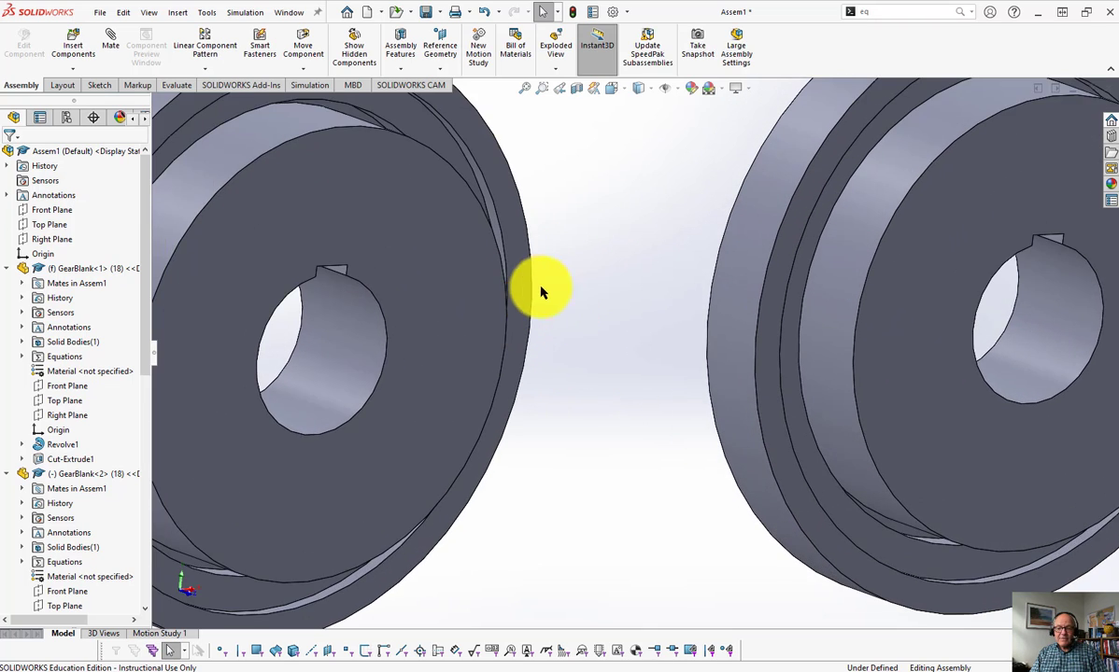
pyautogui.scroll(-8, 579, 301)
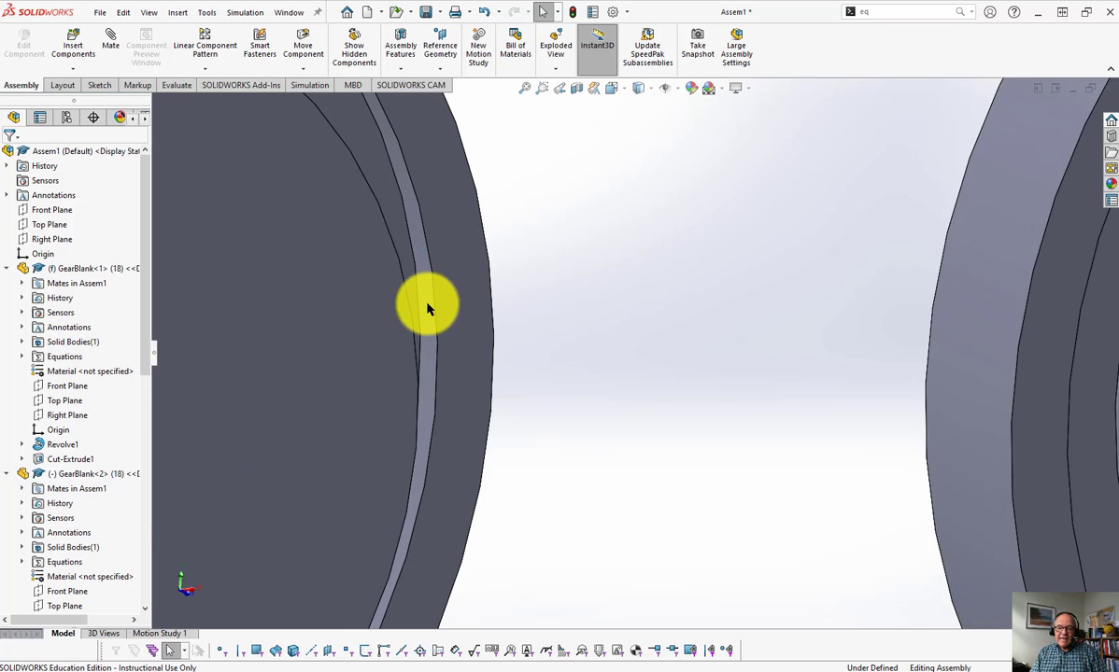
pyautogui.click(427, 308)
pyautogui.scroll(3, 720, 418)
pyautogui.moveTo(722, 417); pyautogui.dragTo(634, 418, button='middle')
pyautogui.scroll(-2, 785, 391)
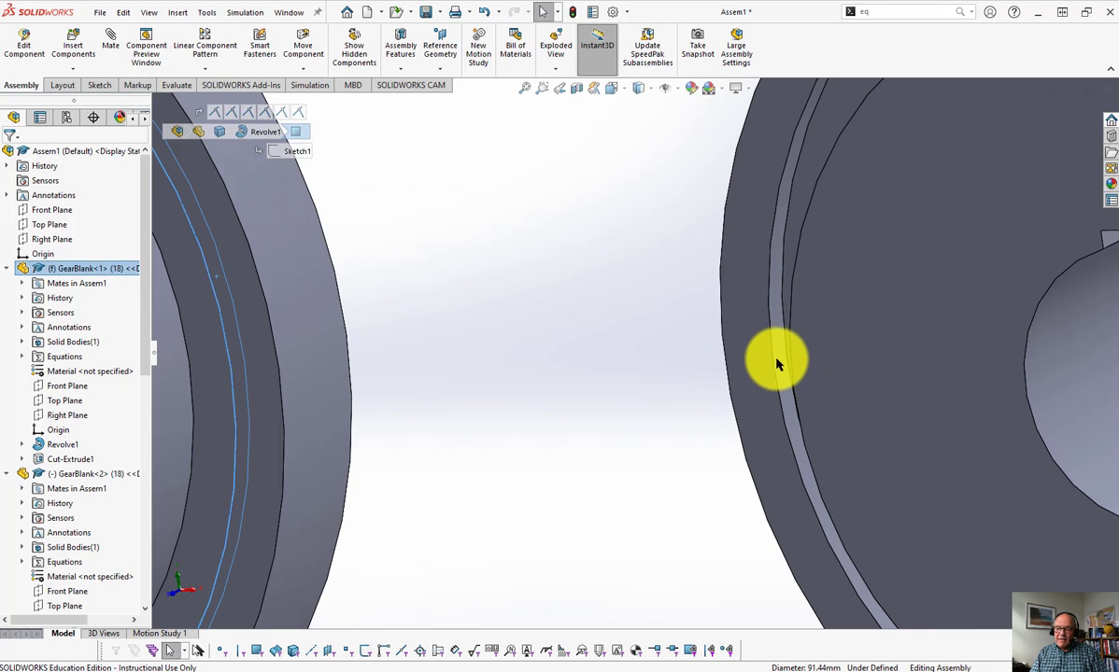
pyautogui.click(776, 364)
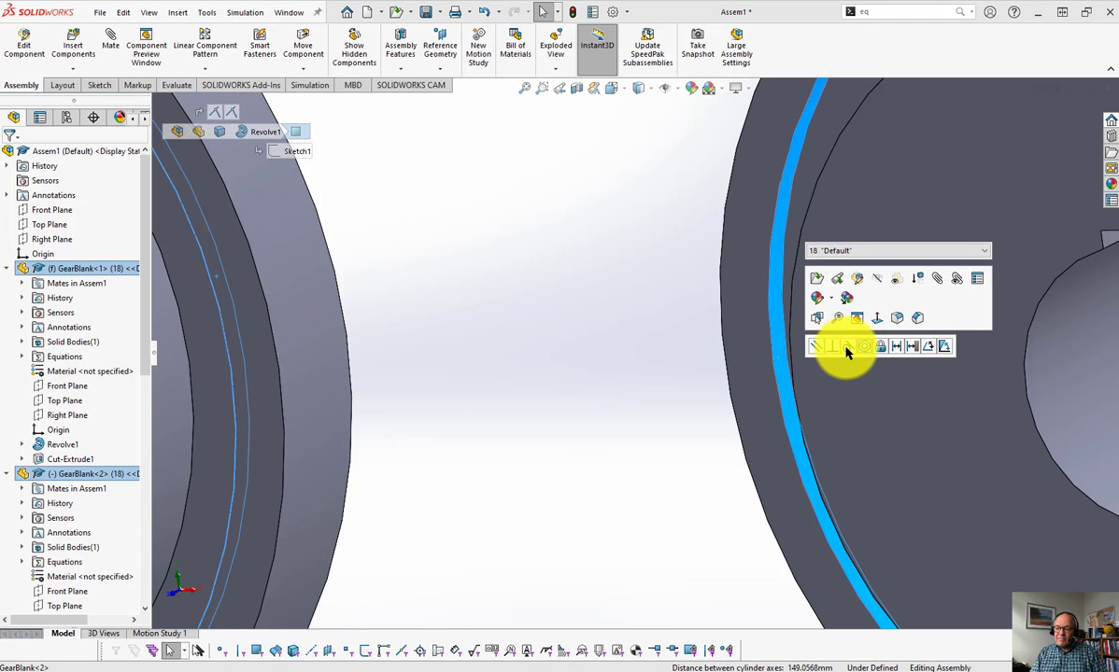
pyautogui.scroll(5, 834, 355)
pyautogui.press('Escape')
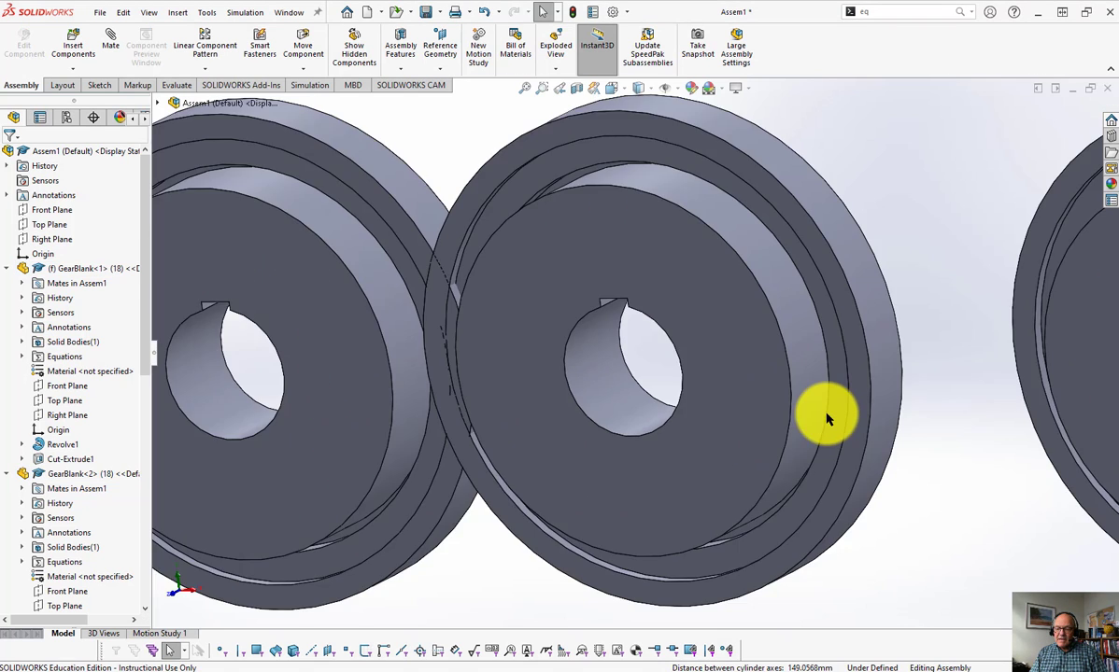
# - Change the referenced configuration of GearBlank<2> to 50 in its component properties
pyautogui.scroll(3, 826, 421)
pyautogui.moveTo(827, 479); pyautogui.dragTo(869, 425, button='middle')
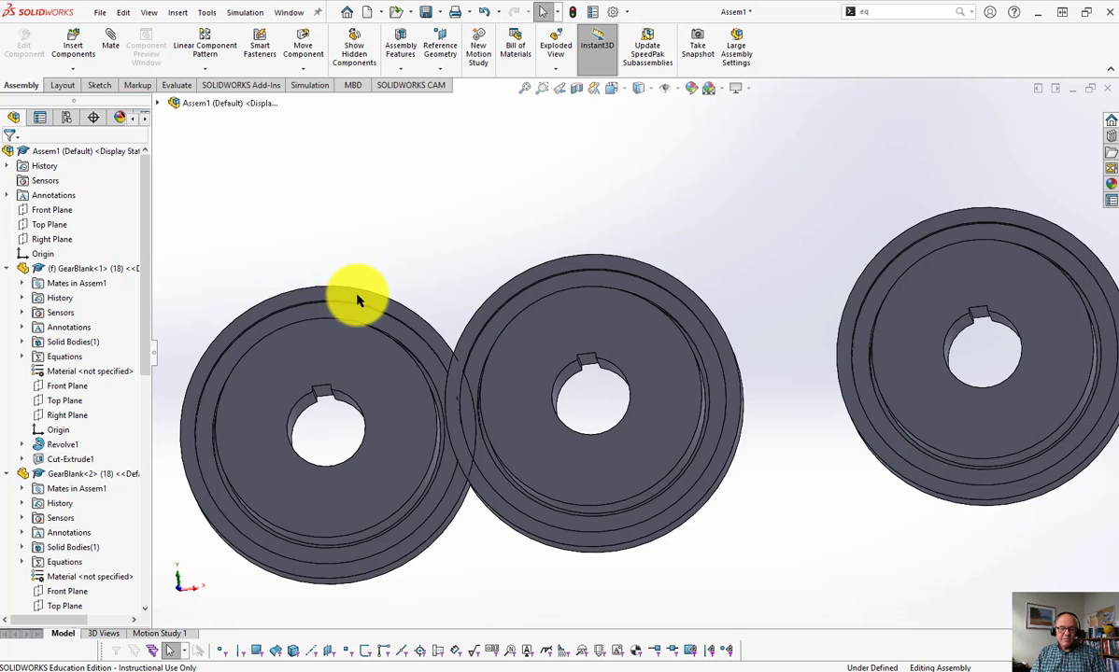
pyautogui.click(670, 353)
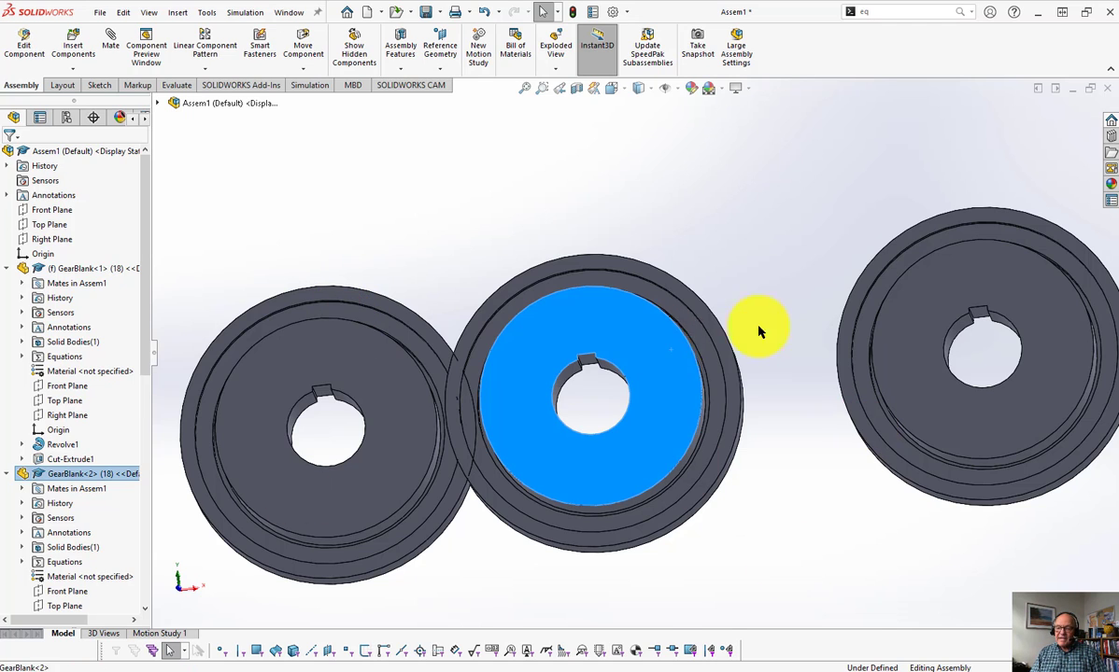
pyautogui.rightClick(672, 355)
pyautogui.click(860, 199)
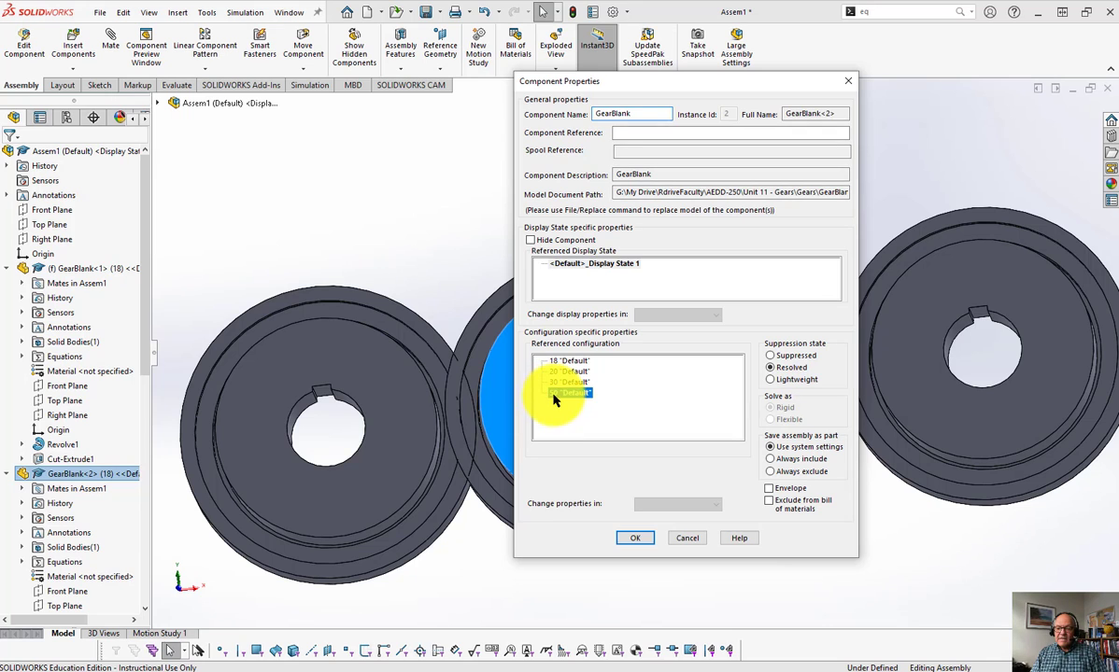
pyautogui.click(637, 540)
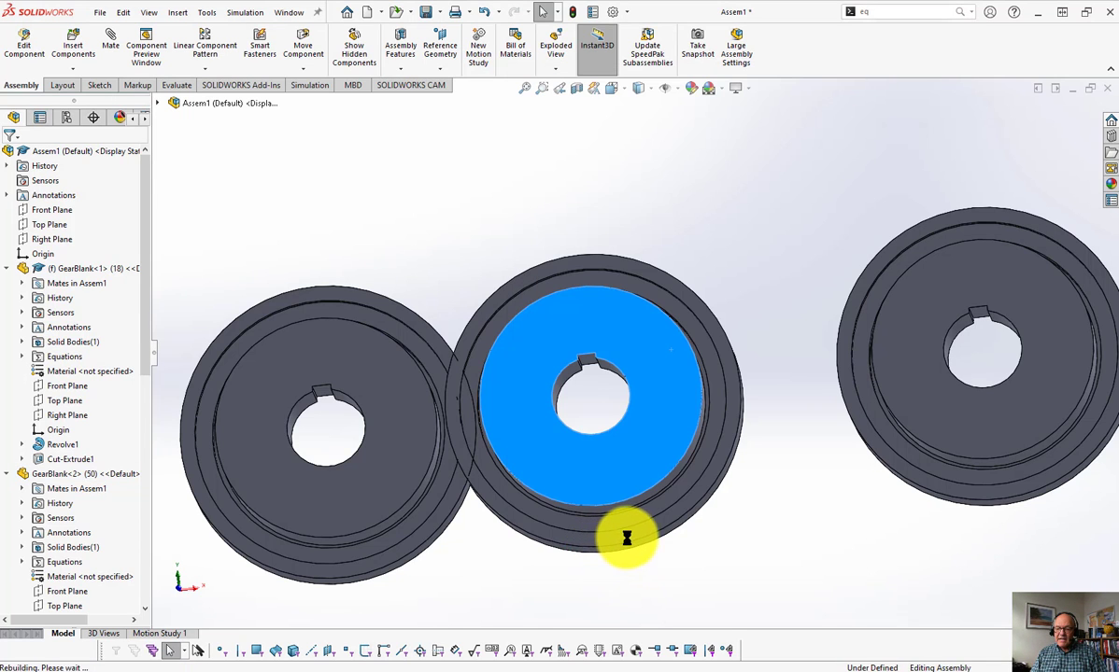
# - Move GearBlank<4> and GearBlank<3> along the row until both are clear of the large 50 gear
pyautogui.press('f')
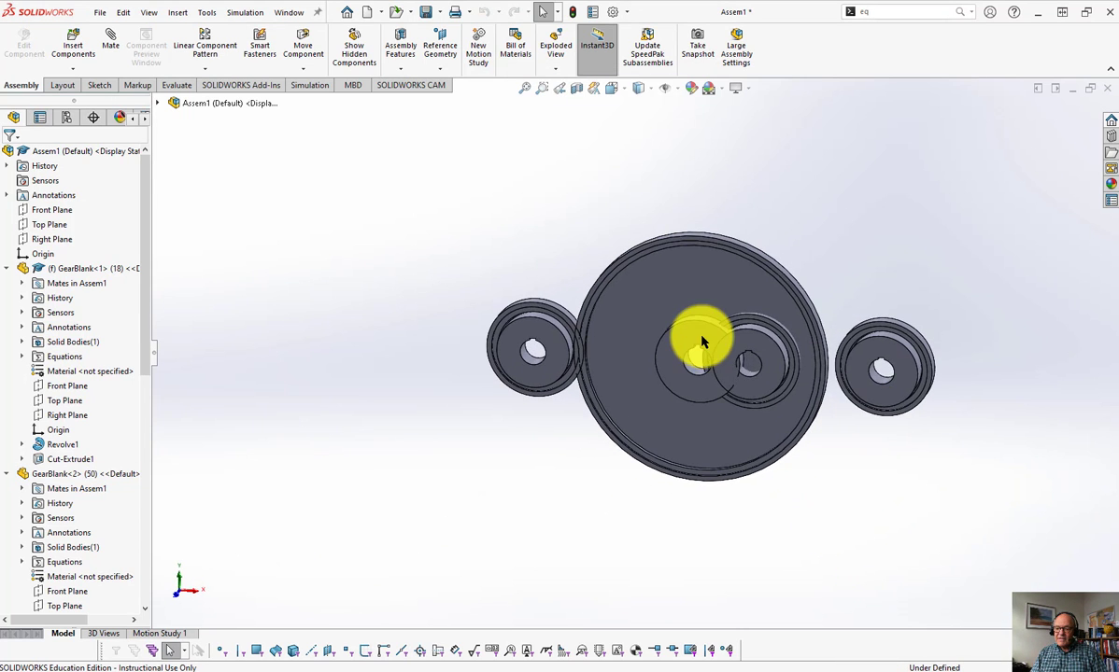
pyautogui.click(864, 367)
pyautogui.moveTo(898, 356); pyautogui.dragTo(974, 287)
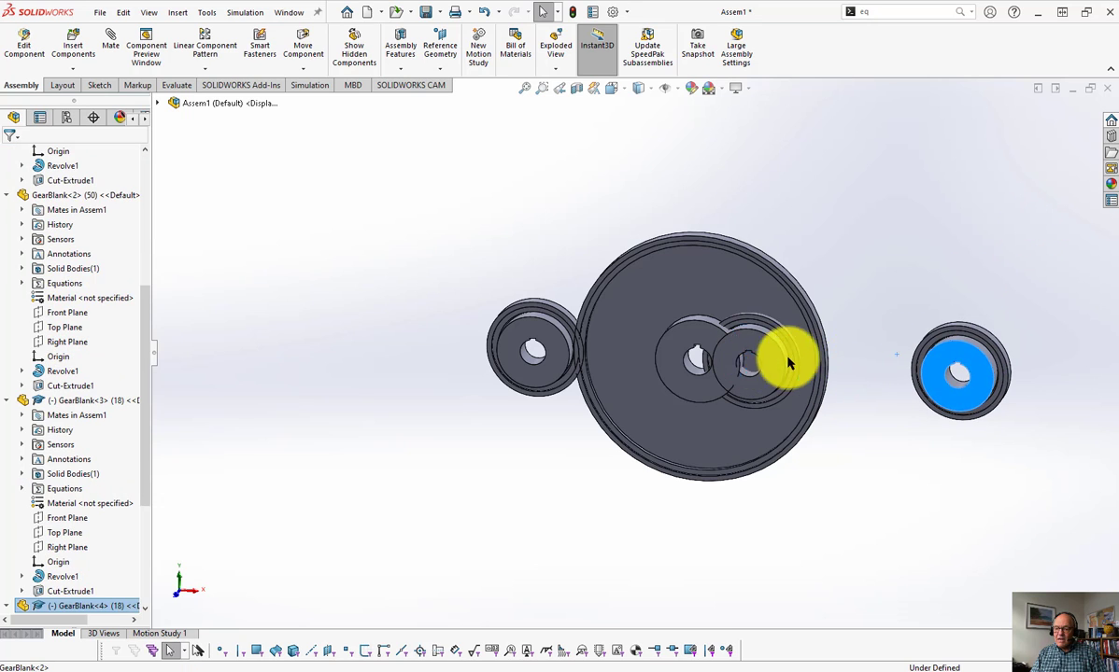
pyautogui.moveTo(797, 365); pyautogui.dragTo(1051, 383)
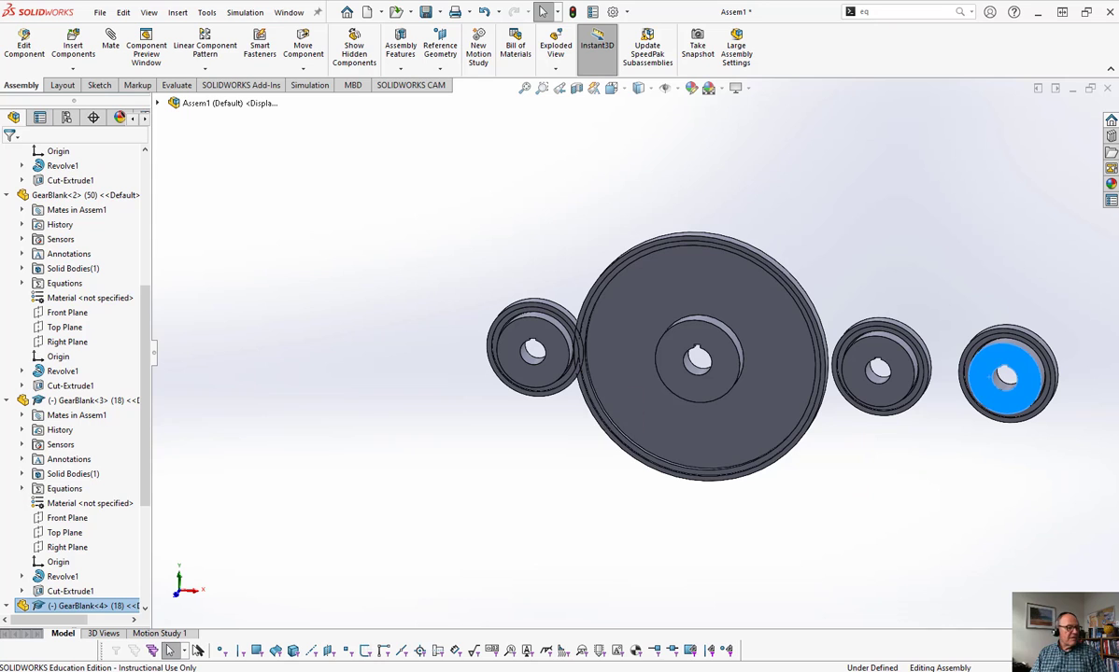
# - Change the referenced configuration of GearBlank<3> to 30 in its component properties
pyautogui.scroll(-1, 555, 489)
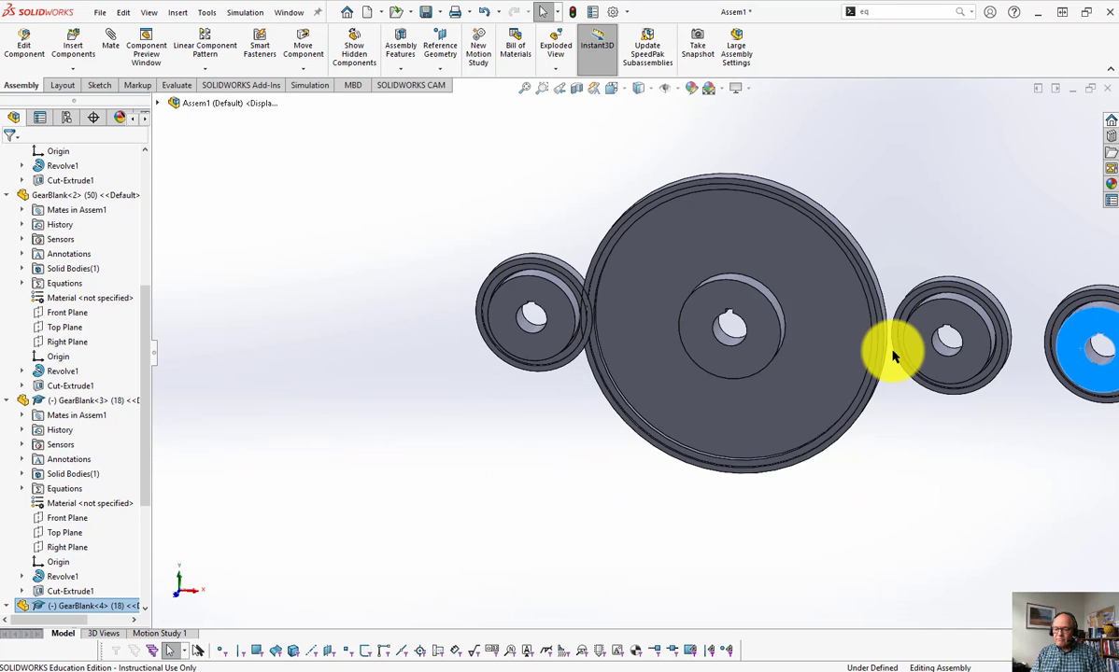
pyautogui.scroll(2, 892, 355)
pyautogui.scroll(-2, 870, 334)
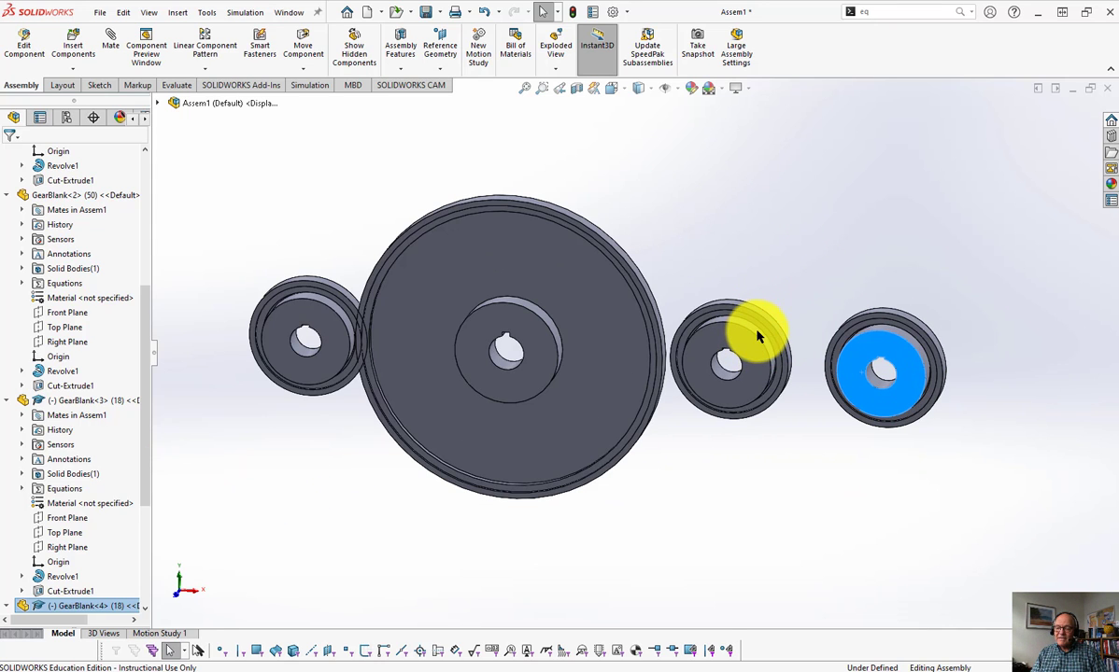
pyautogui.click(729, 357)
pyautogui.rightClick(727, 362)
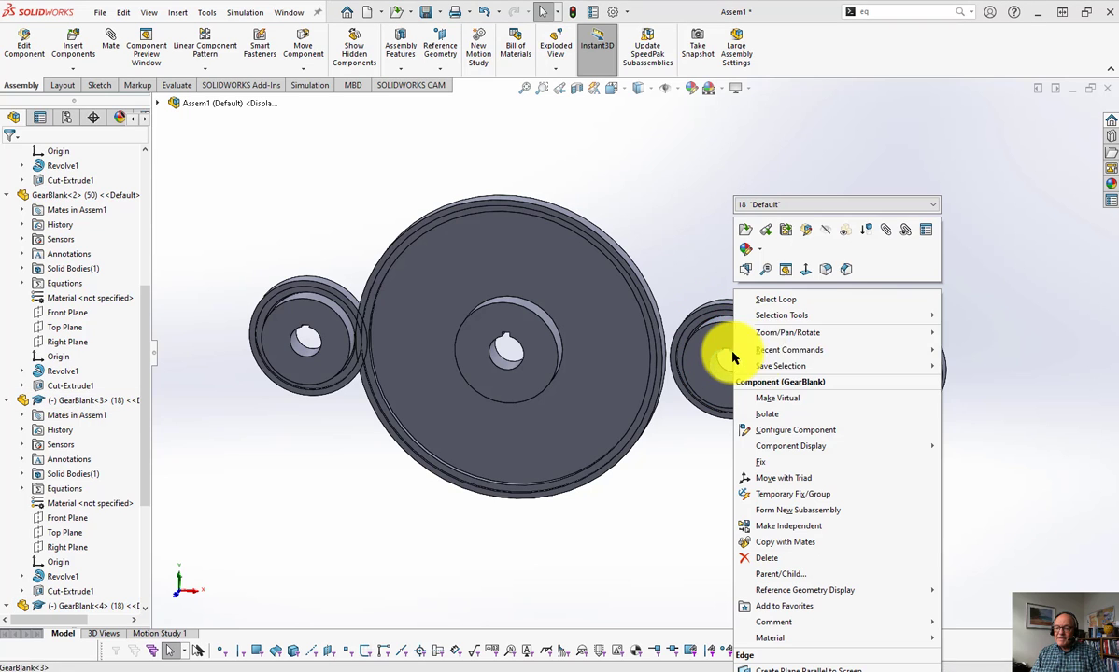
pyautogui.click(924, 227)
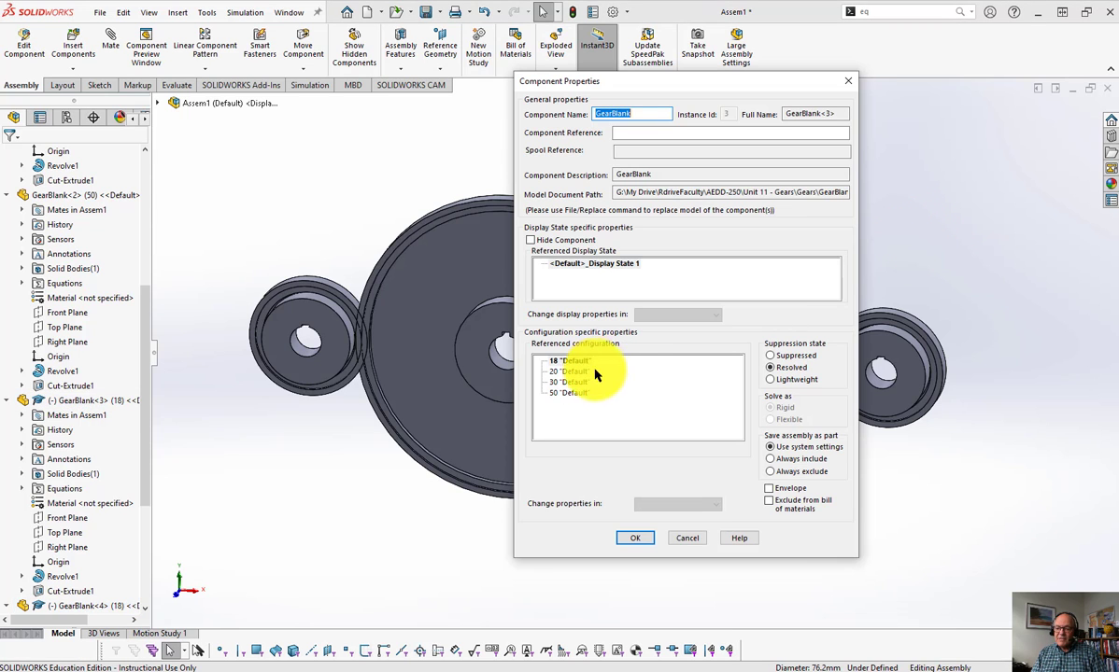
pyautogui.click(579, 383)
pyautogui.click(635, 538)
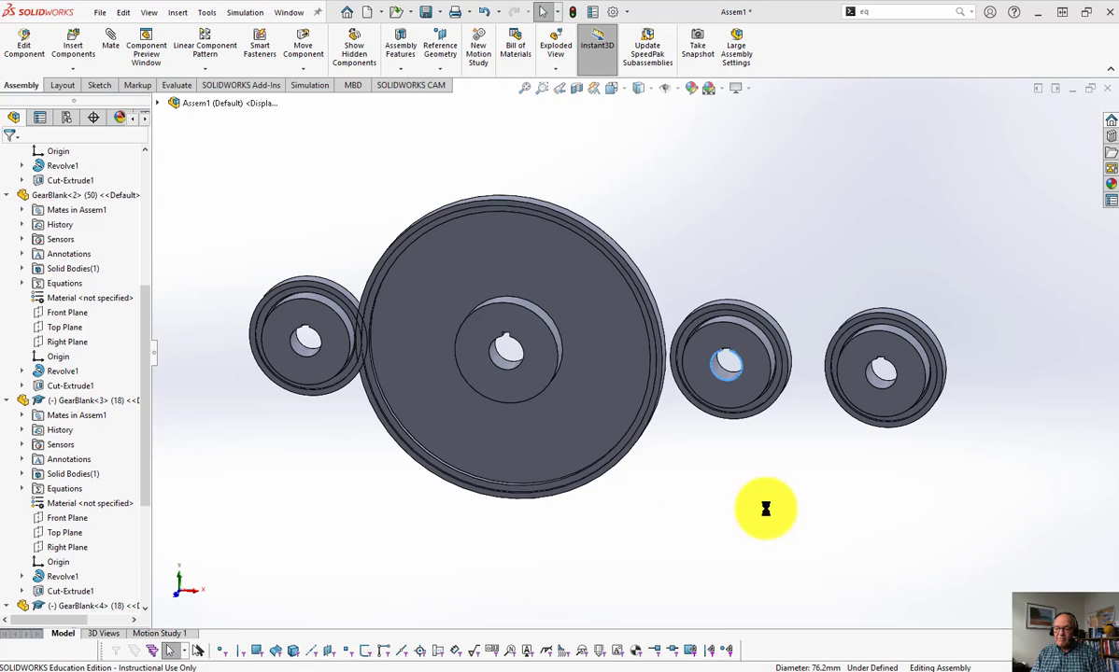
# - Move GearBlank<4> away from the neighbouring gear and change its referenced configuration to 20
pyautogui.scroll(5, 819, 475)
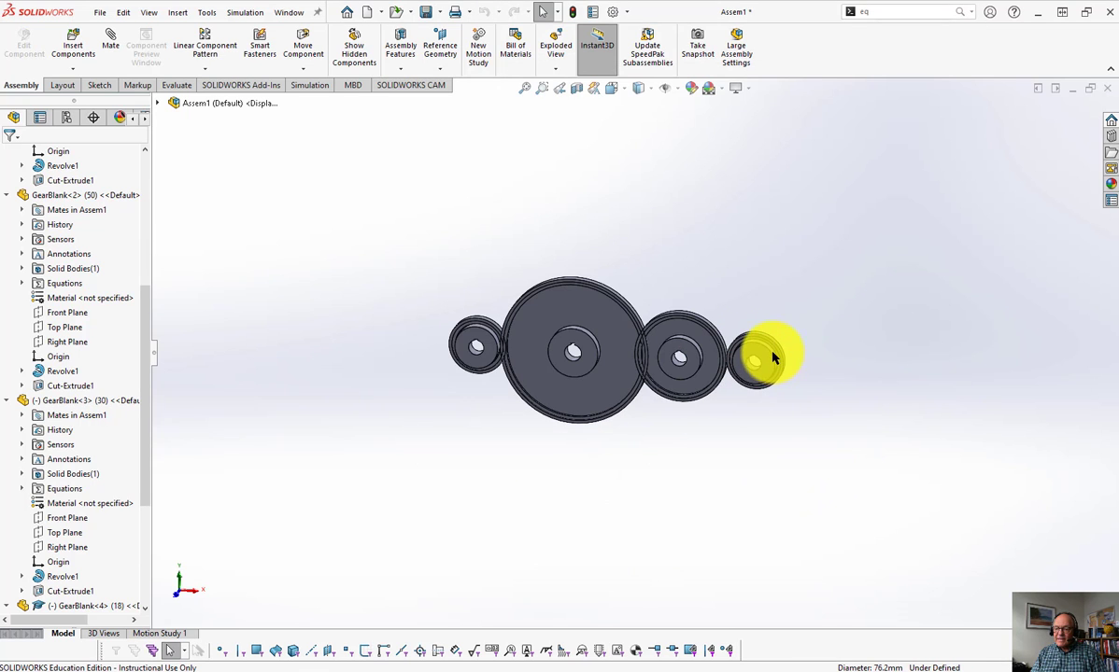
pyautogui.moveTo(773, 358); pyautogui.dragTo(815, 357)
pyautogui.rightClick(808, 367)
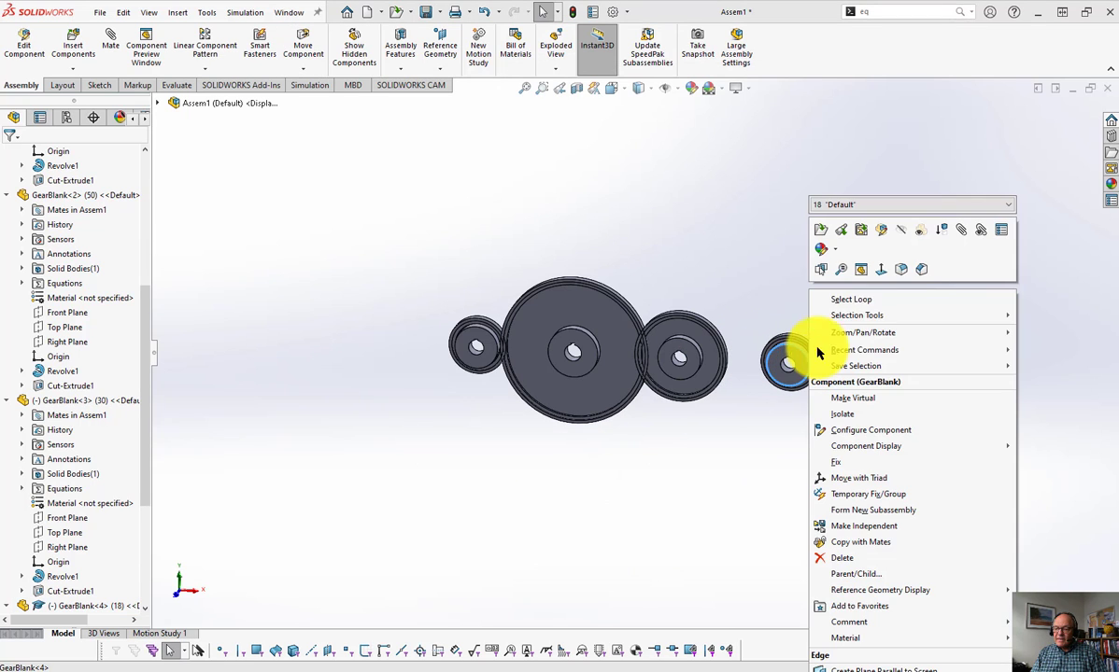
pyautogui.click(1000, 230)
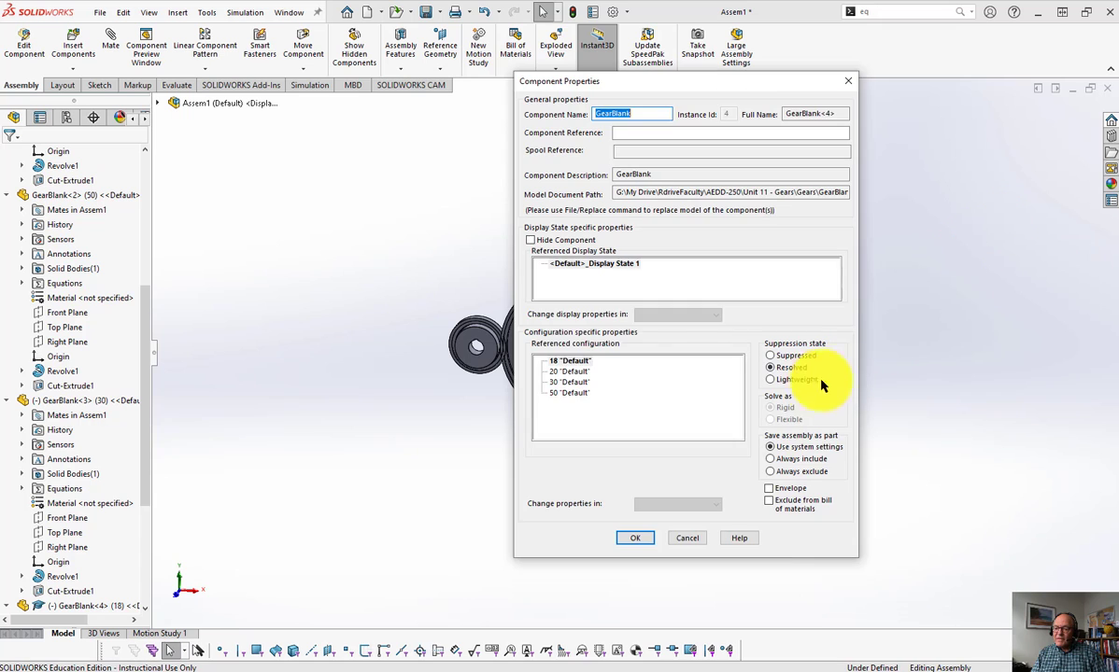
pyautogui.click(565, 371)
pyautogui.click(635, 538)
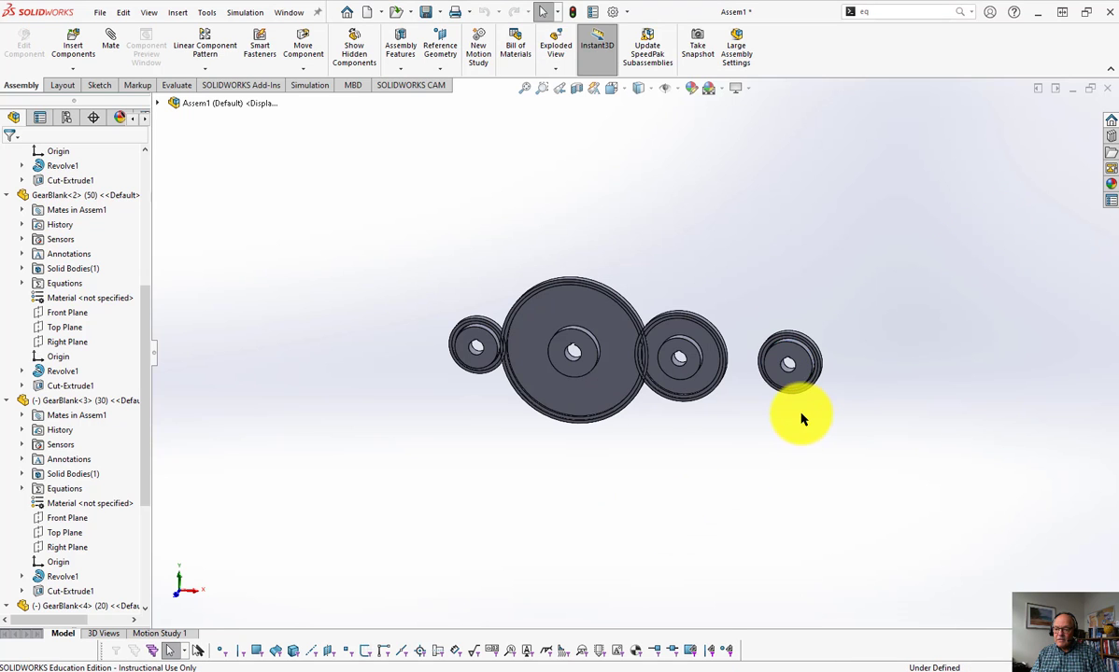
# - Add a tangent mate between the narrow pitch-diameter cylindrical faces of GearBlank<3> and GearBlank<2>
pyautogui.scroll(-4, 654, 378)
pyautogui.click(720, 304)
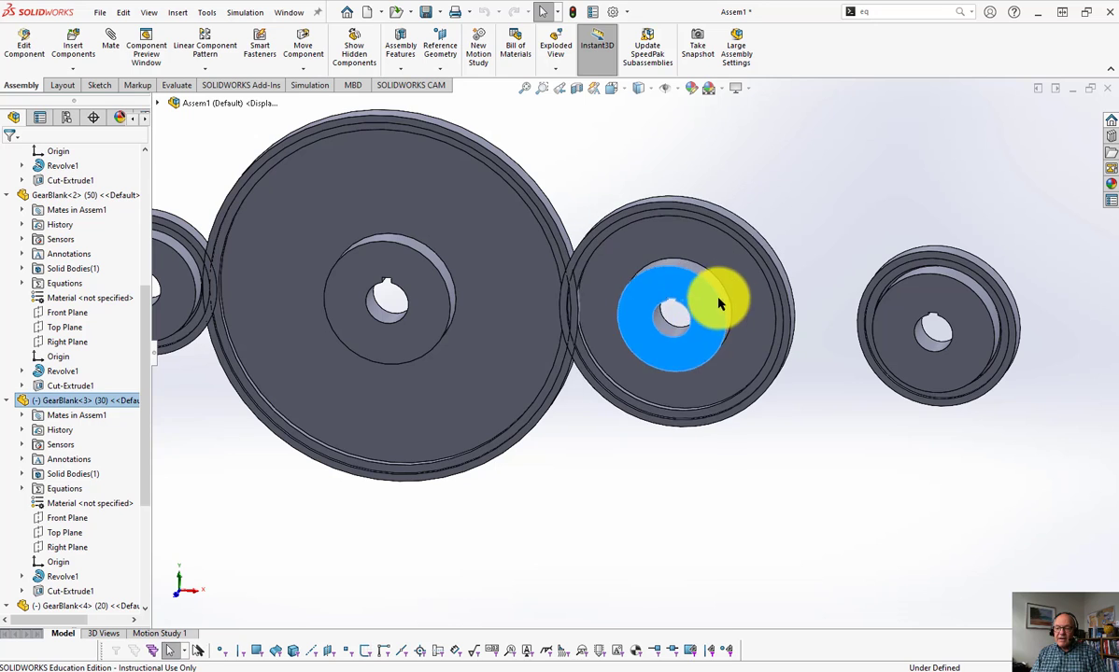
pyautogui.scroll(-3, 555, 382)
pyautogui.moveTo(555, 382); pyautogui.dragTo(577, 396, button='middle')
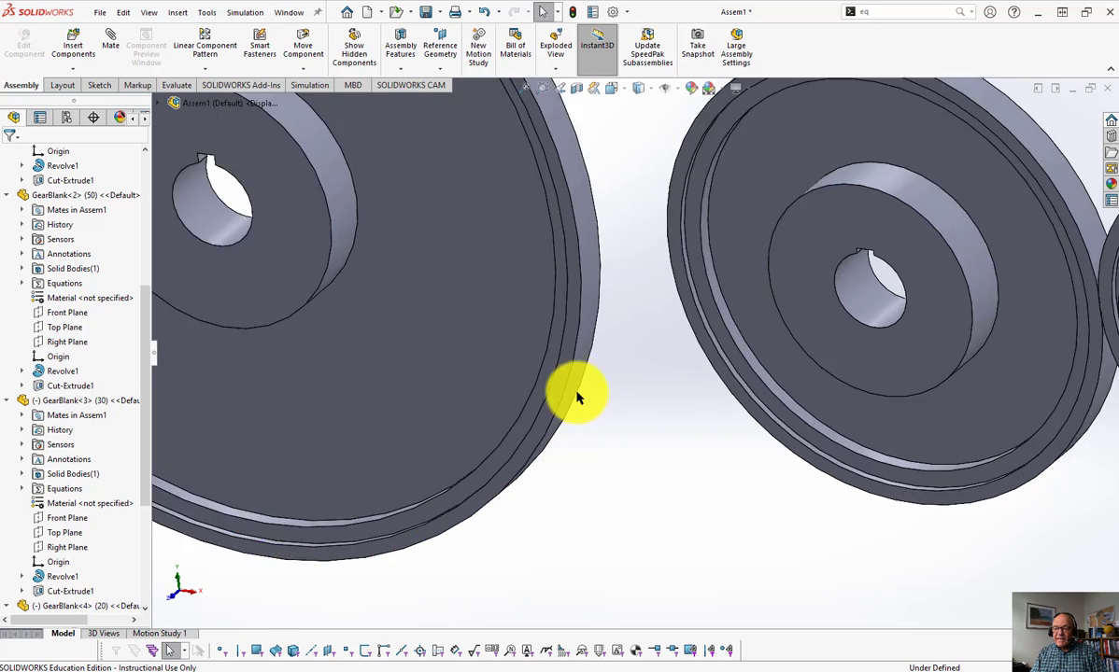
pyautogui.scroll(-4, 672, 345)
pyautogui.click(813, 266)
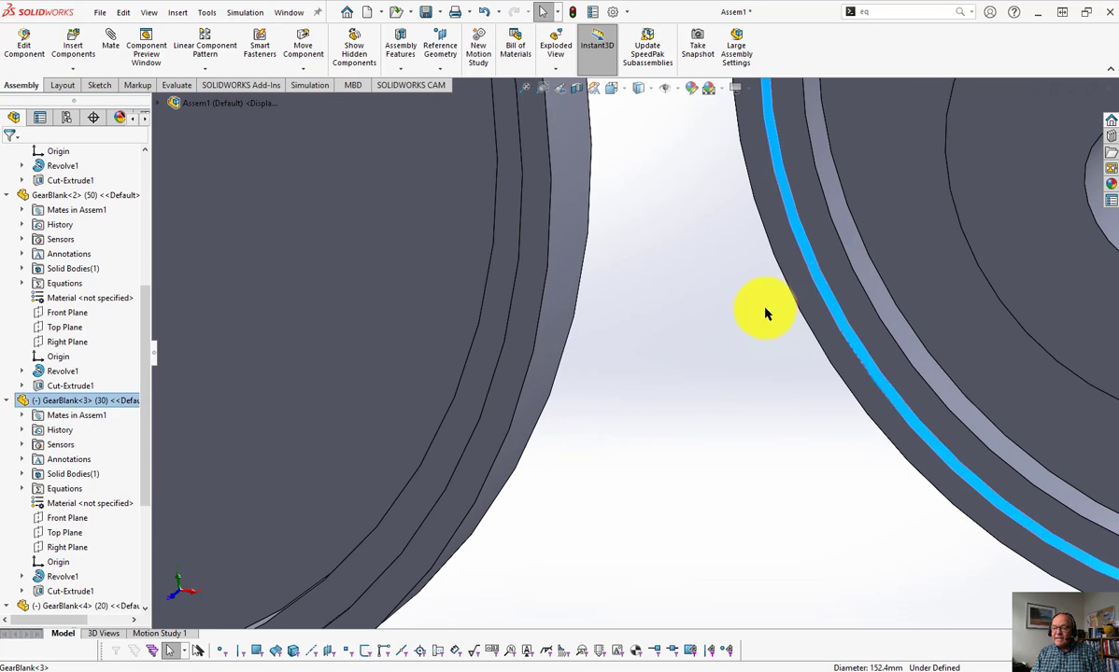
pyautogui.scroll(3, 660, 471)
pyautogui.scroll(-3, 716, 467)
pyautogui.scroll(-3, 644, 322)
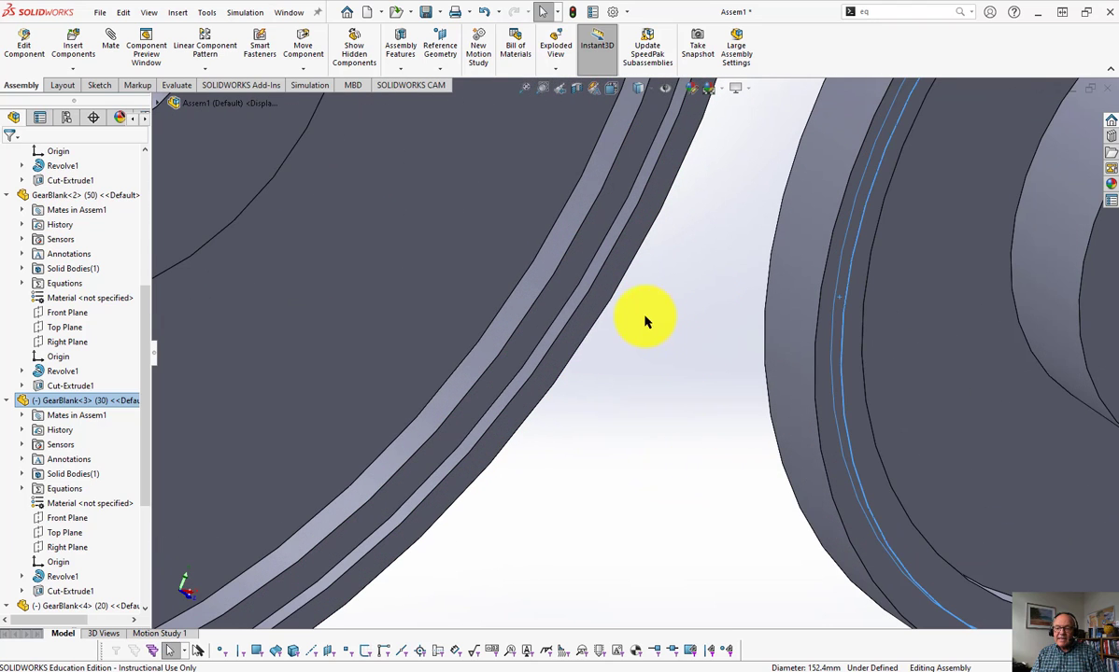
pyautogui.keyDown('ctrl'); pyautogui.click(576, 307); pyautogui.keyUp('ctrl')
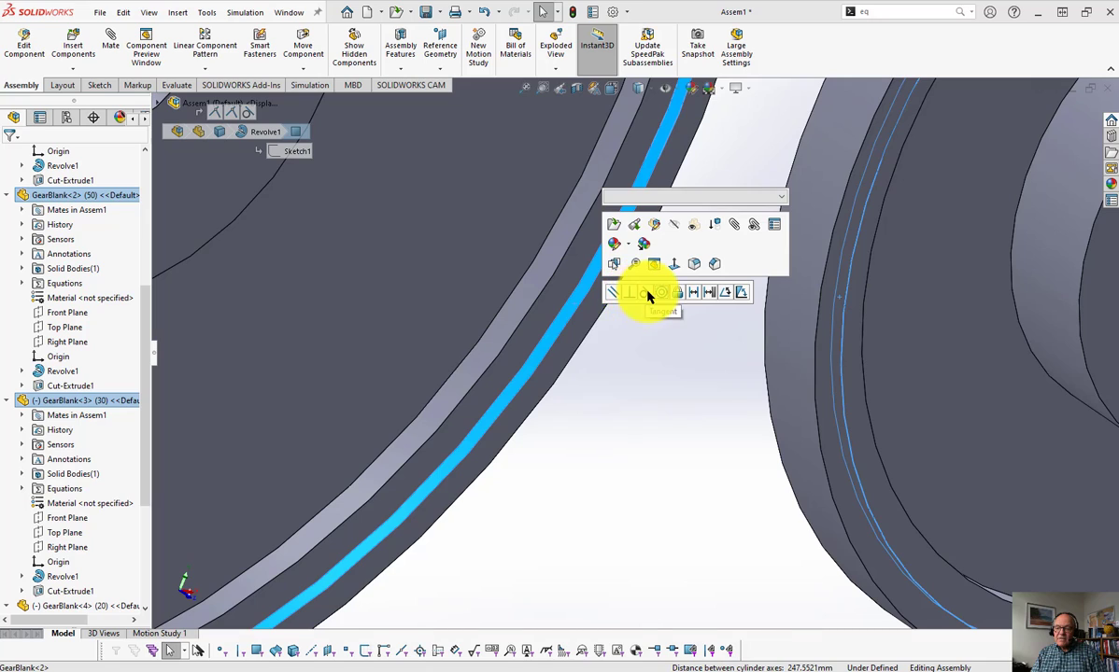
pyautogui.click(648, 294)
pyautogui.click(628, 552)
pyautogui.scroll(5, 643, 551)
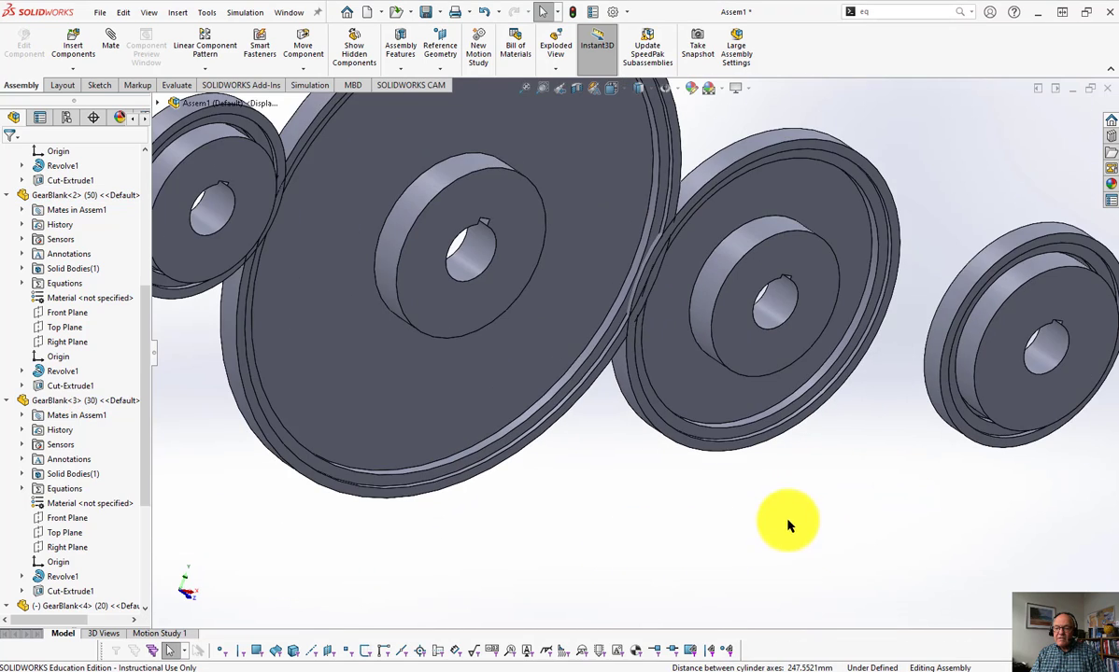
# - Use the Mate command to make the narrow pitch-diameter cylindrical faces of GearBlank<4> and GearBlank<3> tangent
pyautogui.moveTo(788, 525); pyautogui.dragTo(734, 452, button='middle')
pyautogui.scroll(-1, 898, 474)
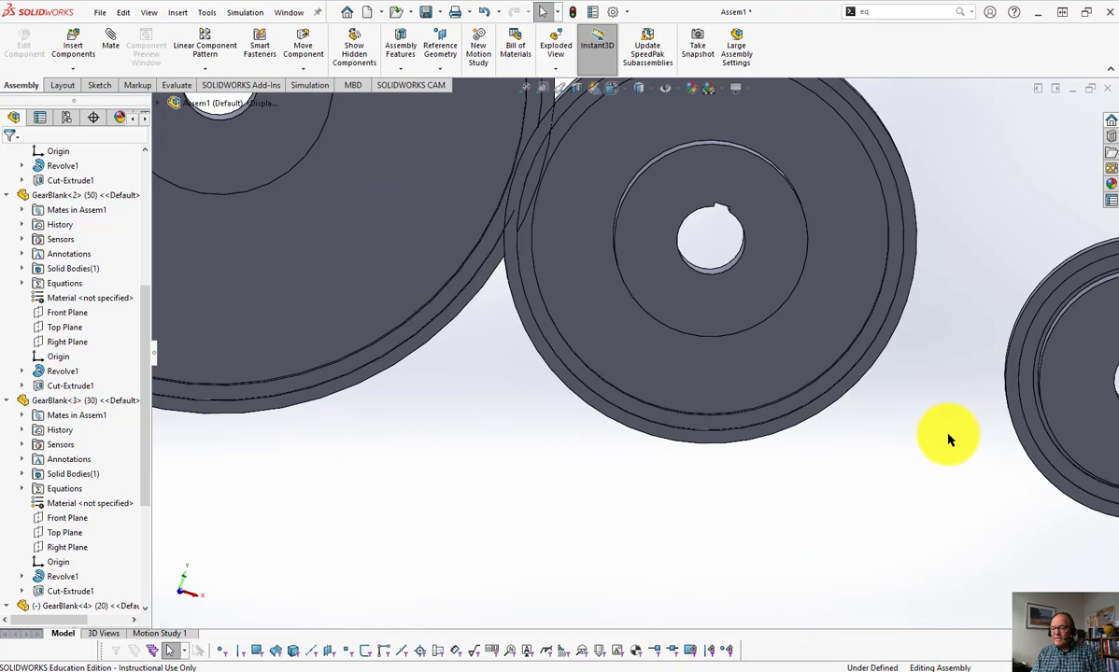
pyautogui.moveTo(948, 439); pyautogui.dragTo(864, 454, button='middle')
pyautogui.scroll(-2, 945, 514)
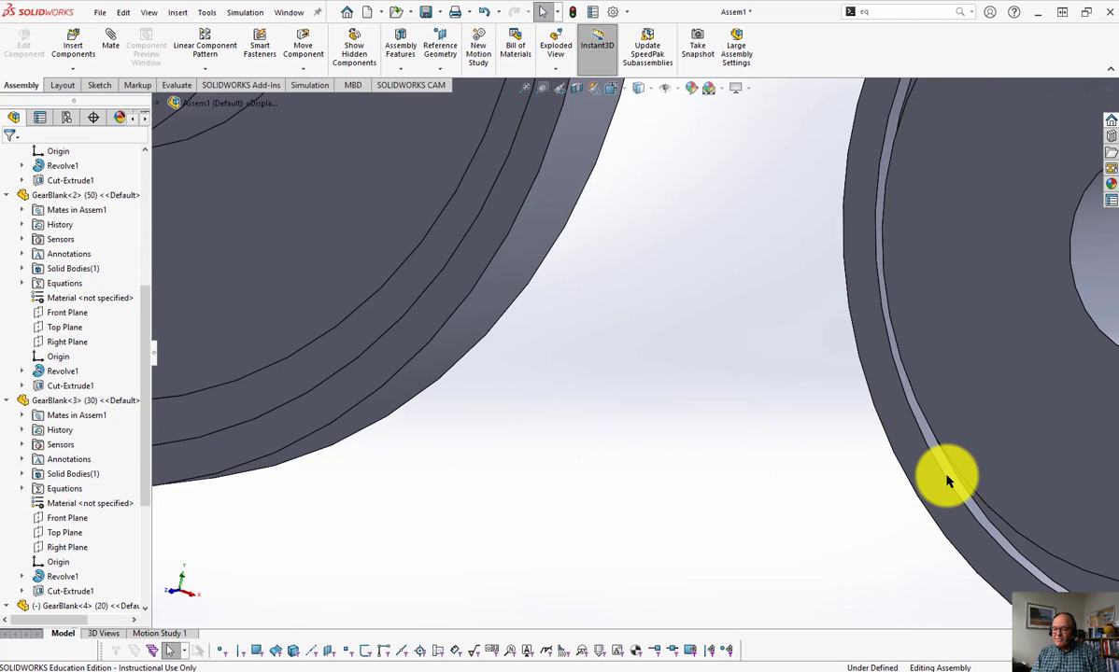
pyautogui.scroll(3, 706, 457)
pyautogui.moveTo(707, 456); pyautogui.dragTo(710, 416, button='middle')
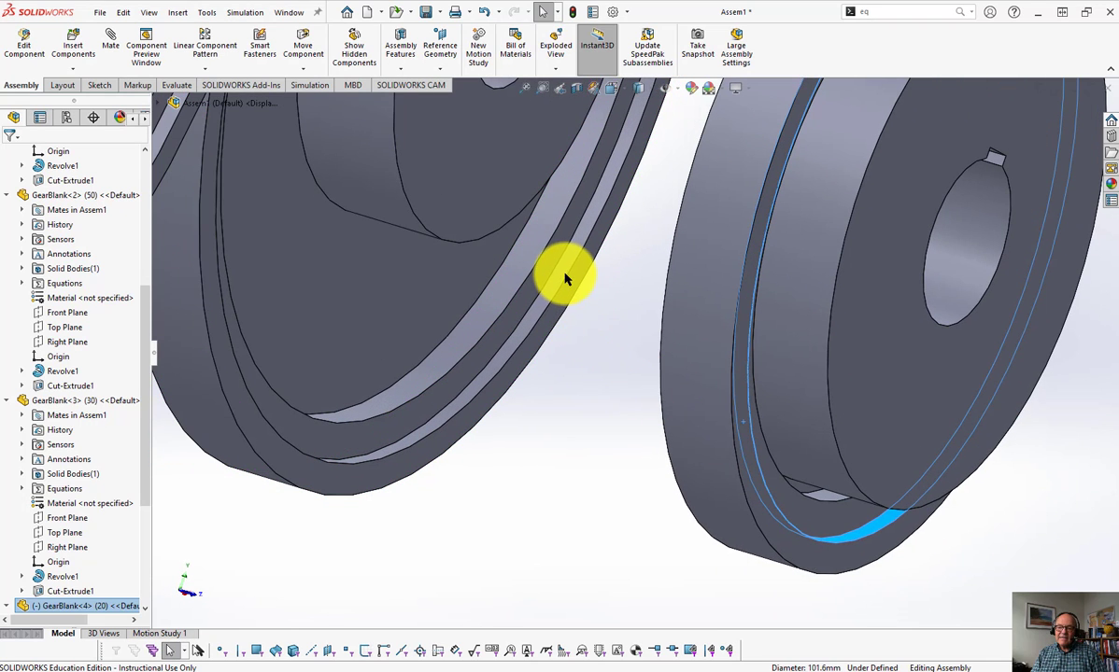
pyautogui.click(571, 270)
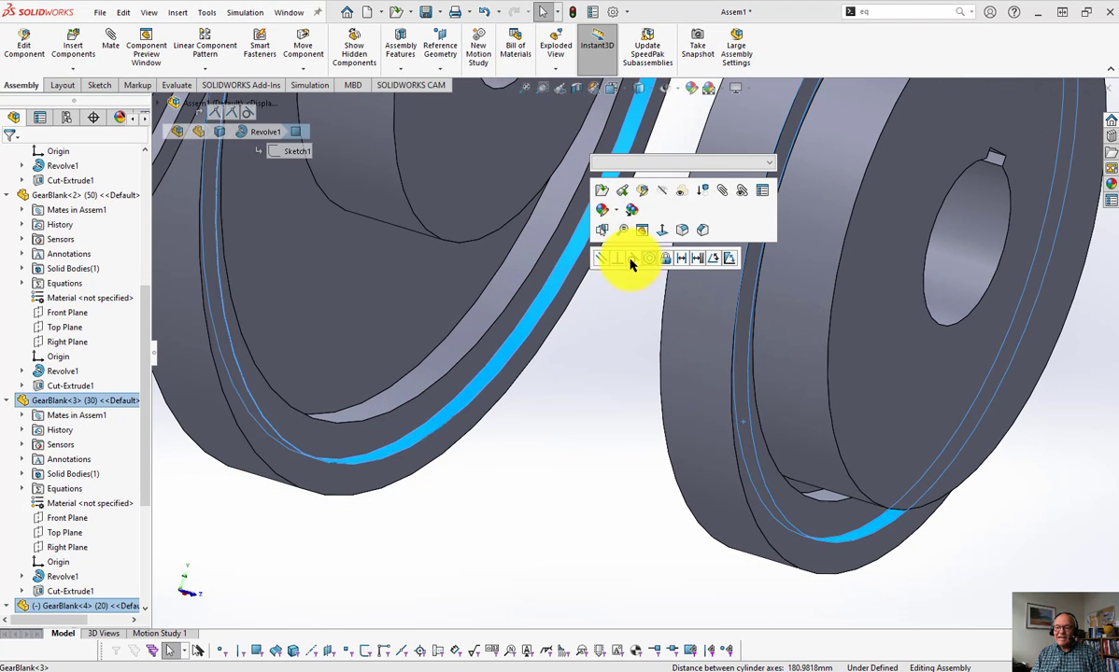
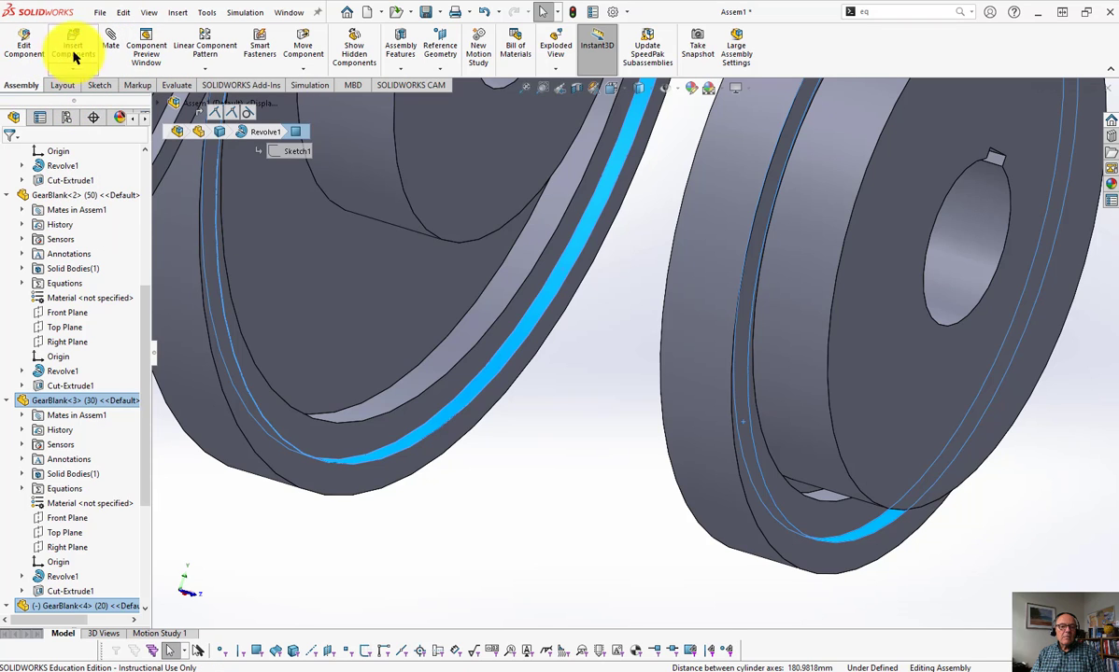
pyautogui.click(109, 42)
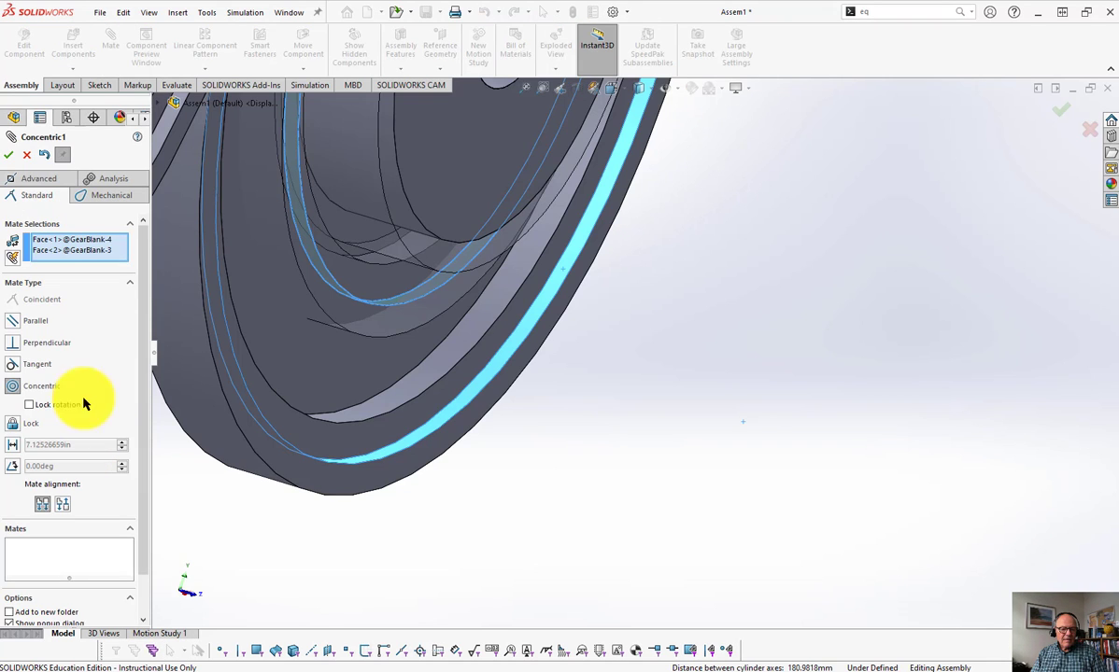
pyautogui.click(11, 366)
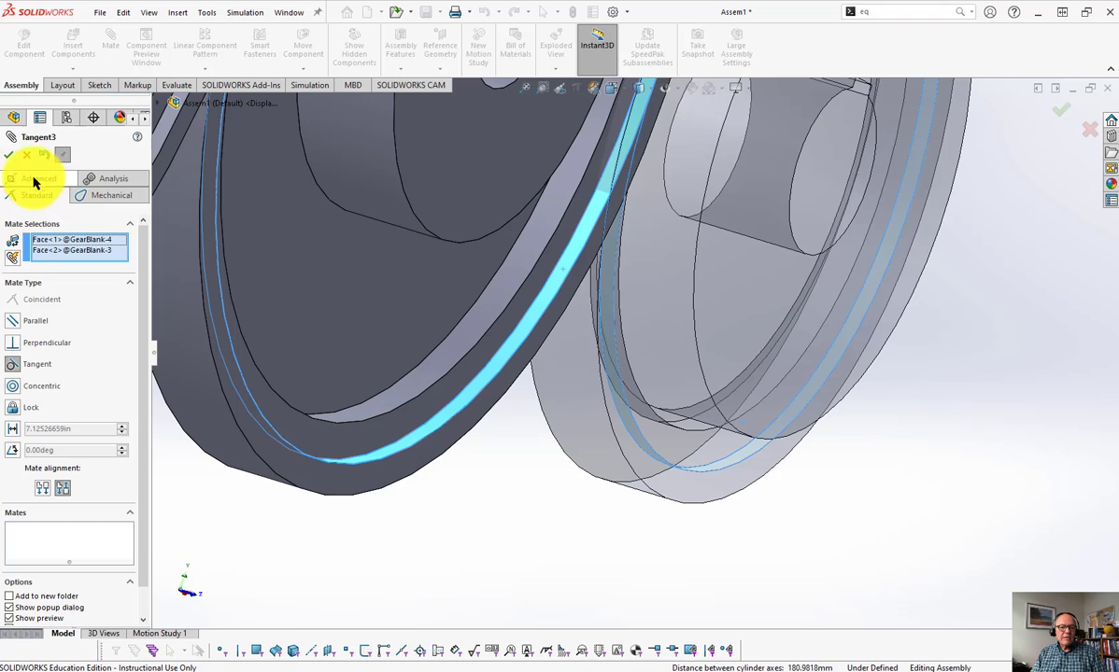
pyautogui.click(9, 155)
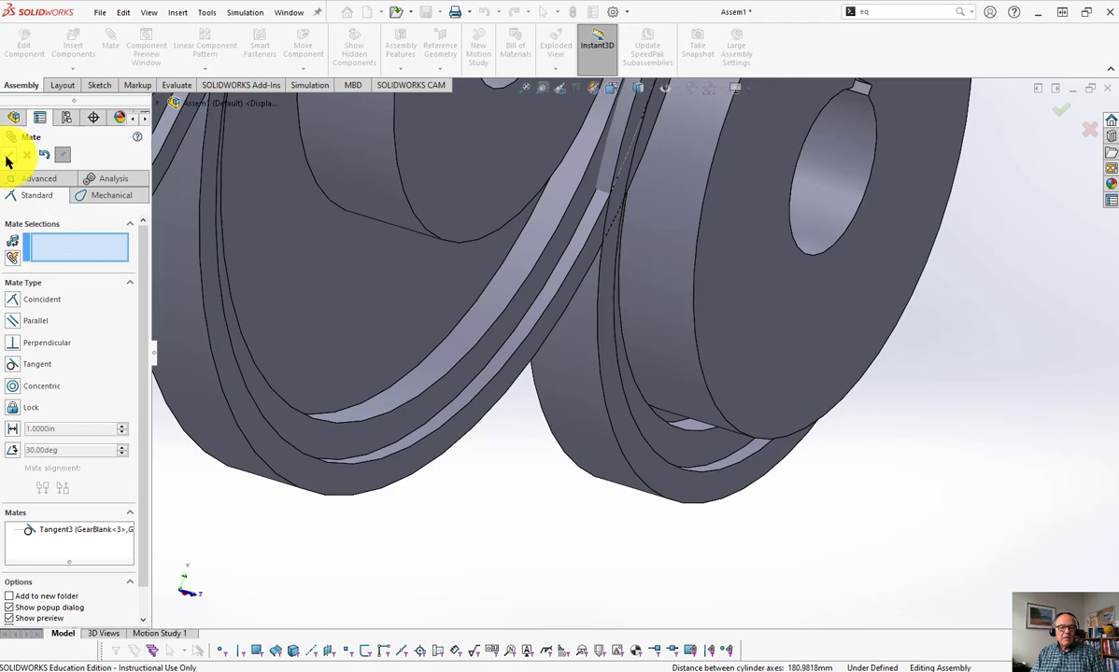
# - Finish the Mate command and orient the gear assembly to the Front view
pyautogui.scroll(5, 699, 453)
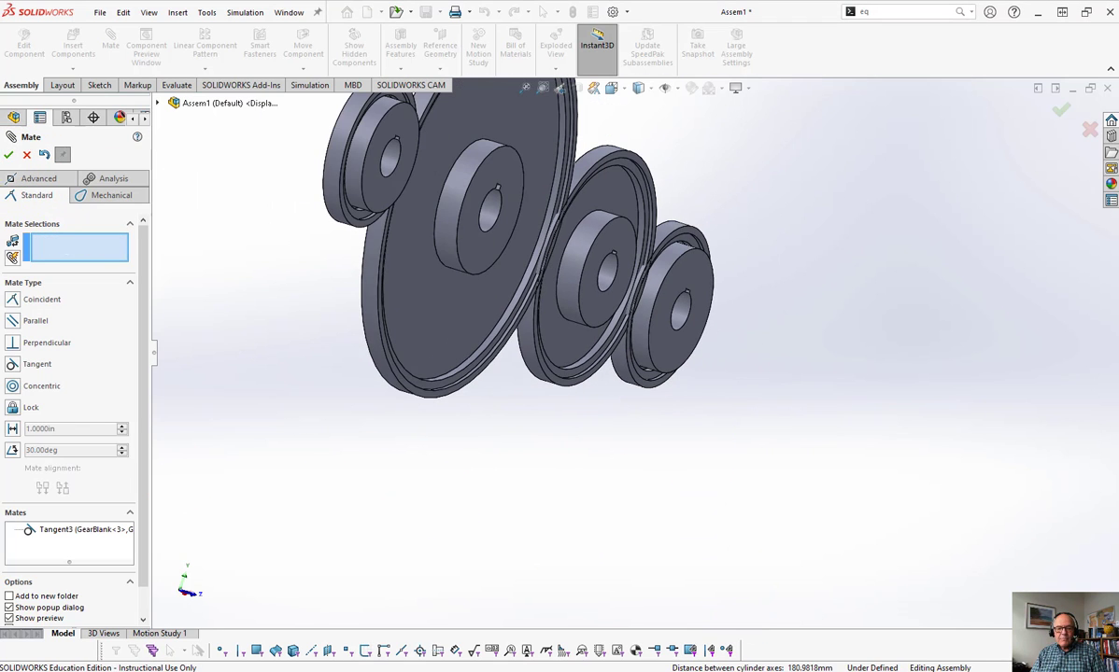
pyautogui.click(23, 157)
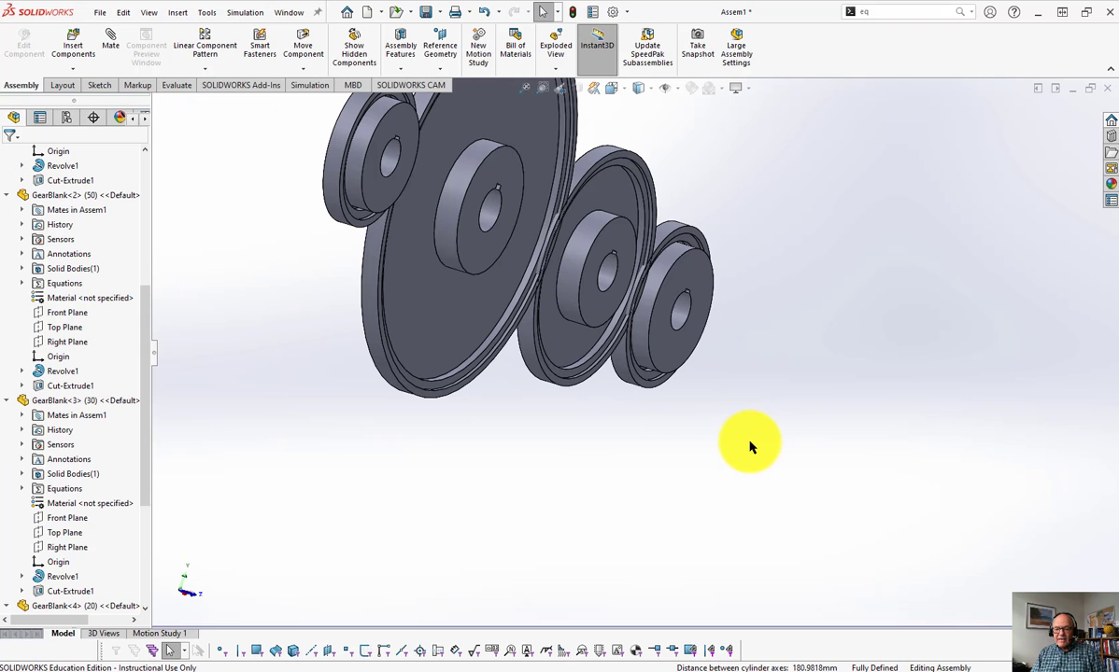
pyautogui.press('space')
pyautogui.click(790, 513)
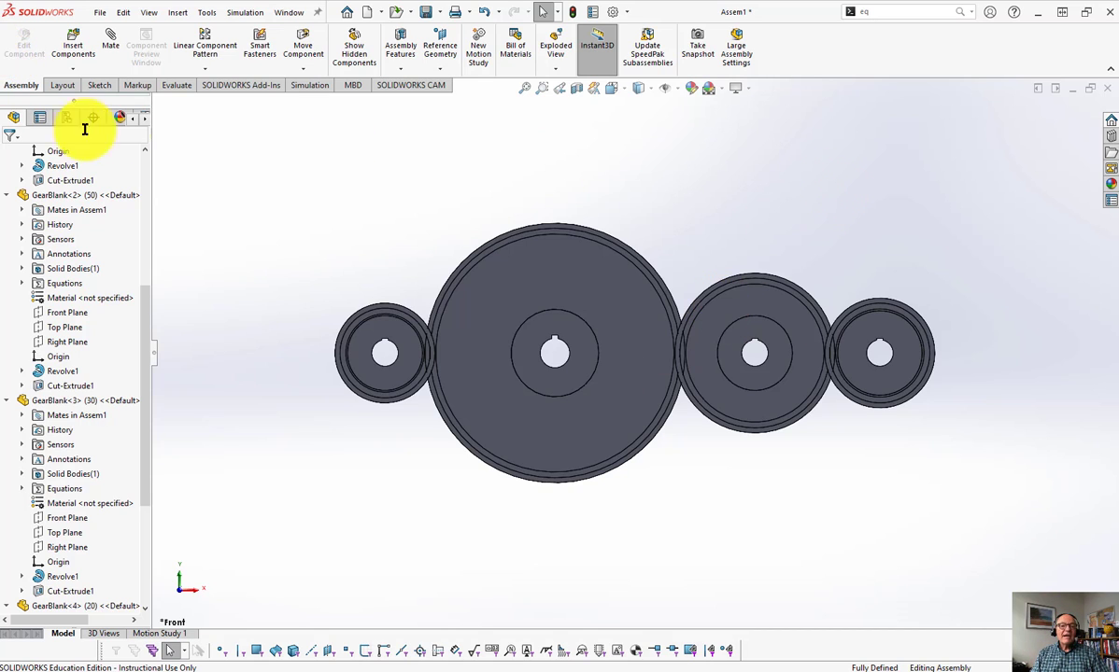
# - Start saving the assembly under a new name and enter GearAssembly as the file name
pyautogui.click(100, 13)
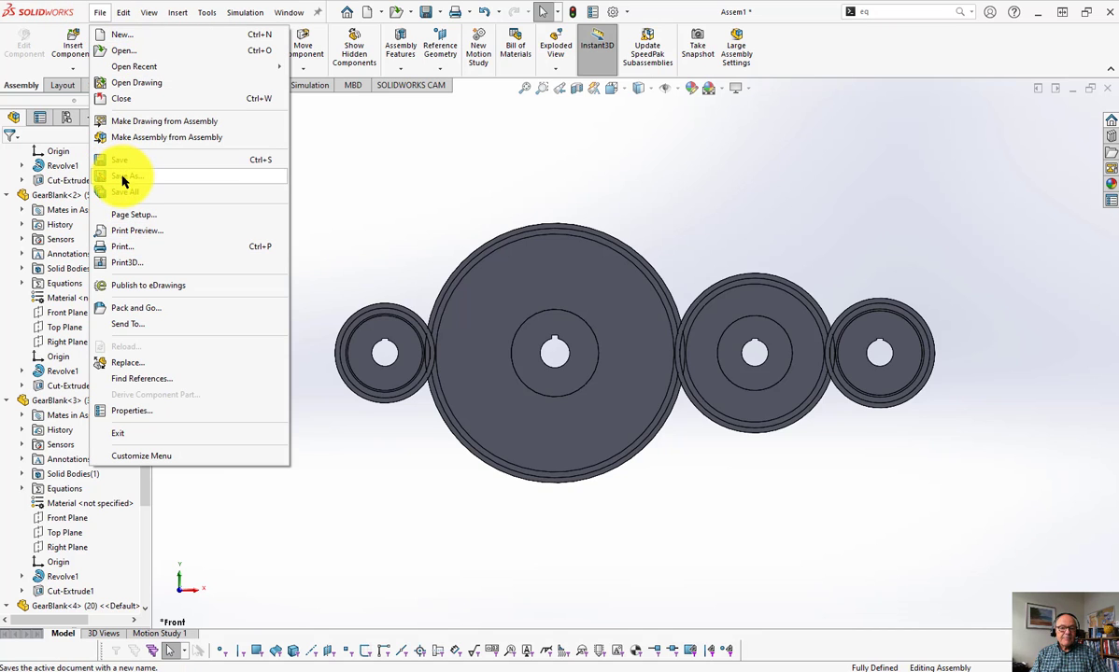
pyautogui.click(122, 177)
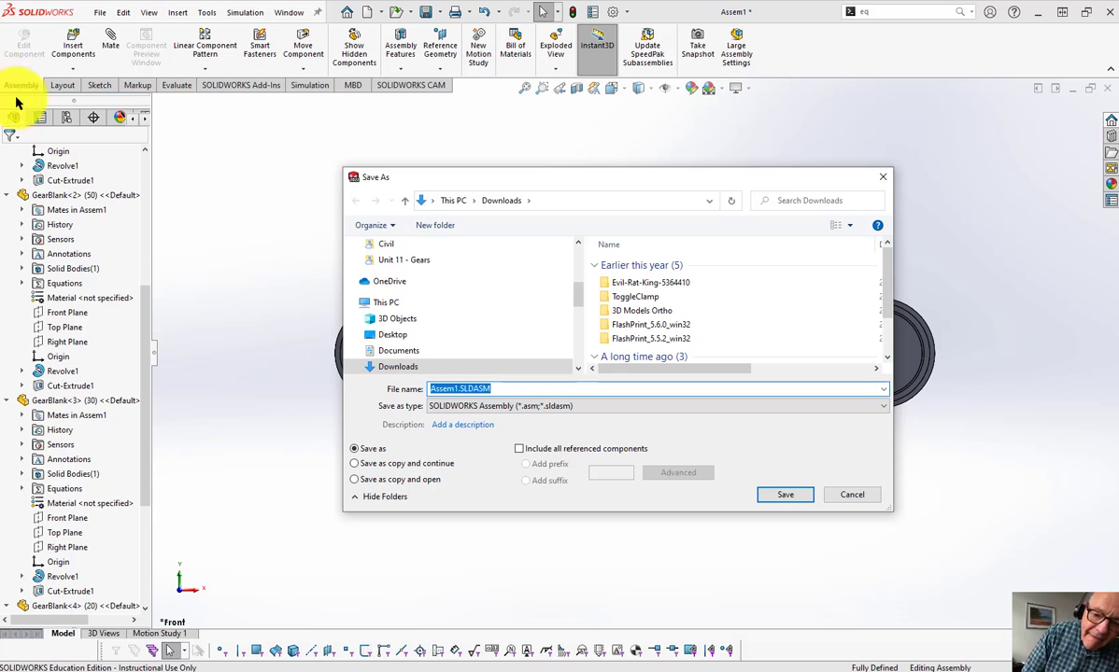
pyautogui.write('Gear Ass')
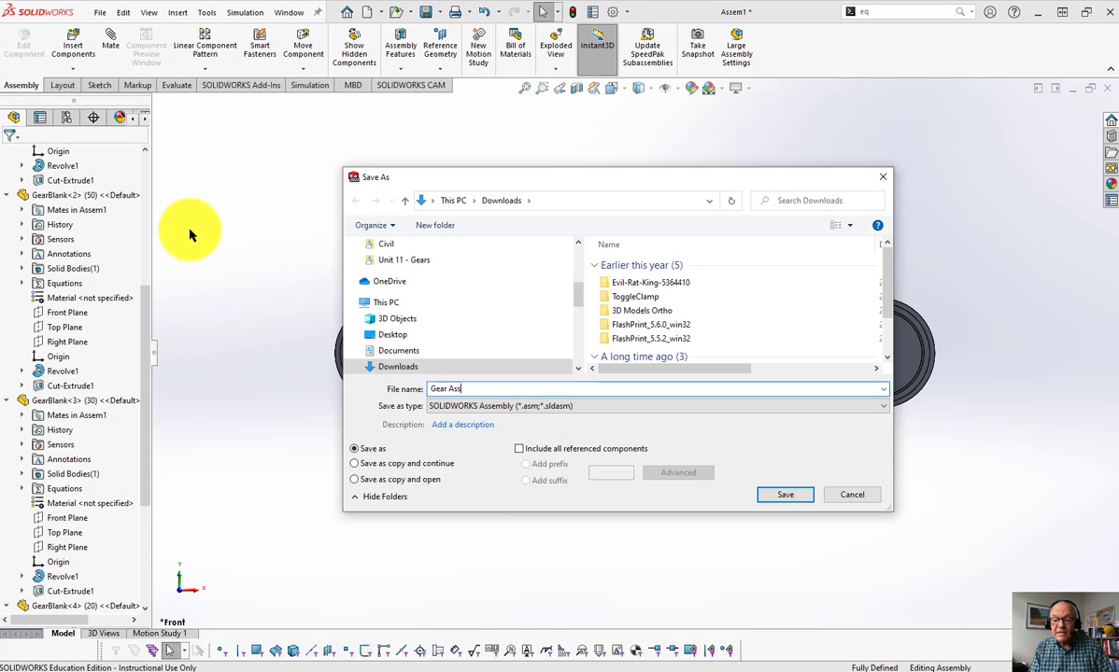
pyautogui.write('A')
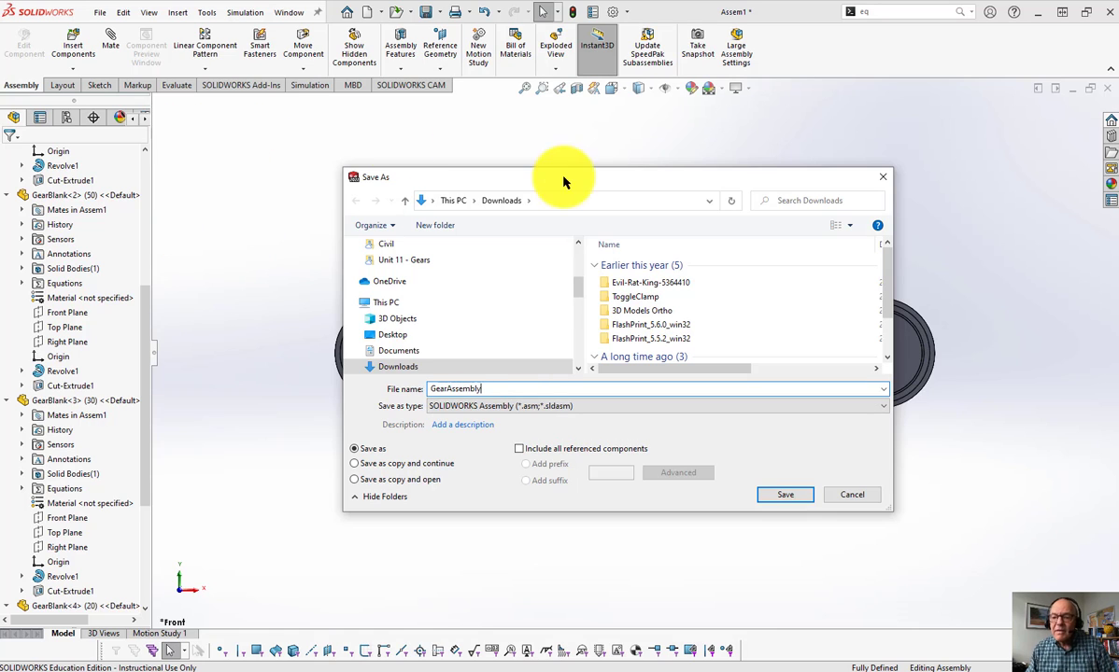
# - Browse the save location to the AEDD-250 folder in RdriveFaculty under My Drive on Google Drive (G:)
pyautogui.scroll(-2, 537, 300)
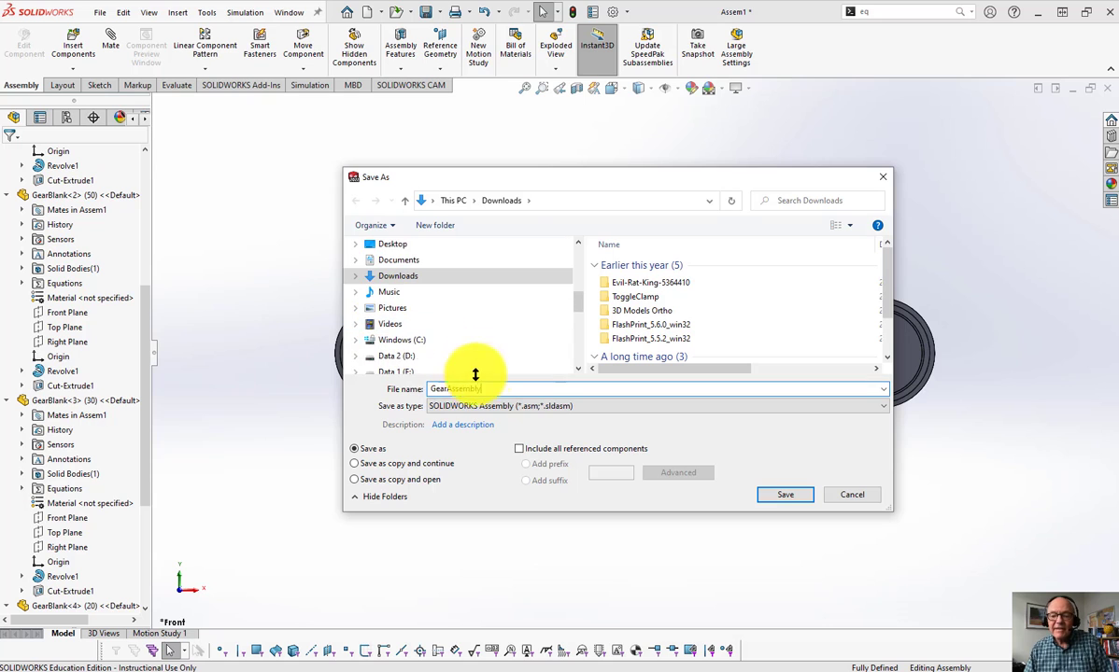
pyautogui.scroll(2, 439, 369)
pyautogui.scroll(-3, 471, 337)
pyautogui.scroll(-3, 438, 322)
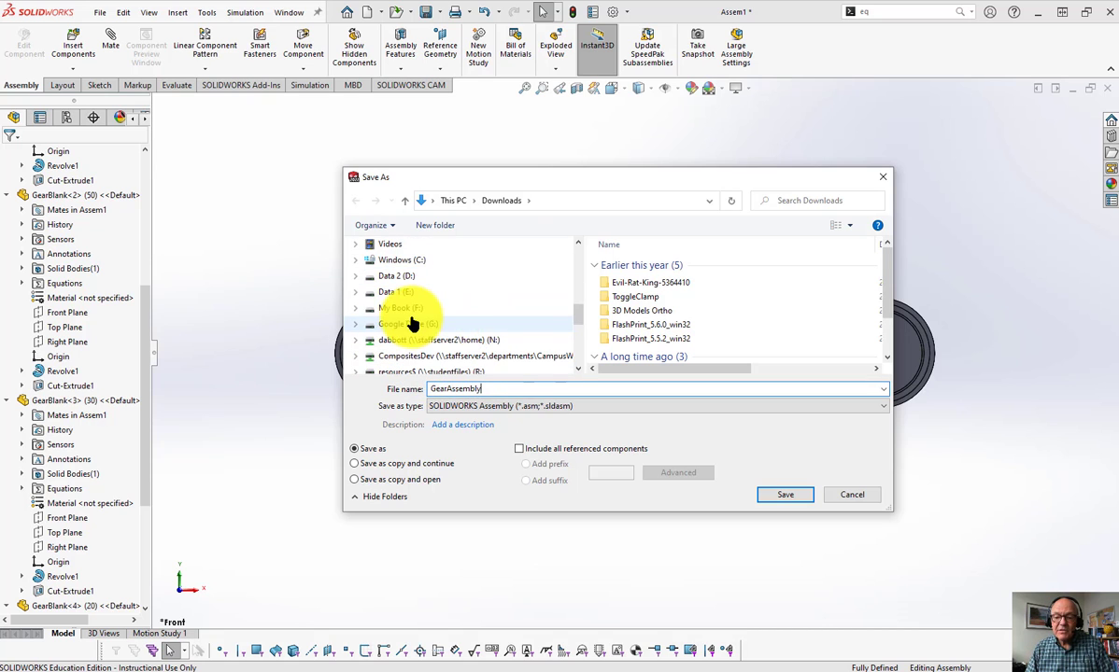
pyautogui.click(422, 309)
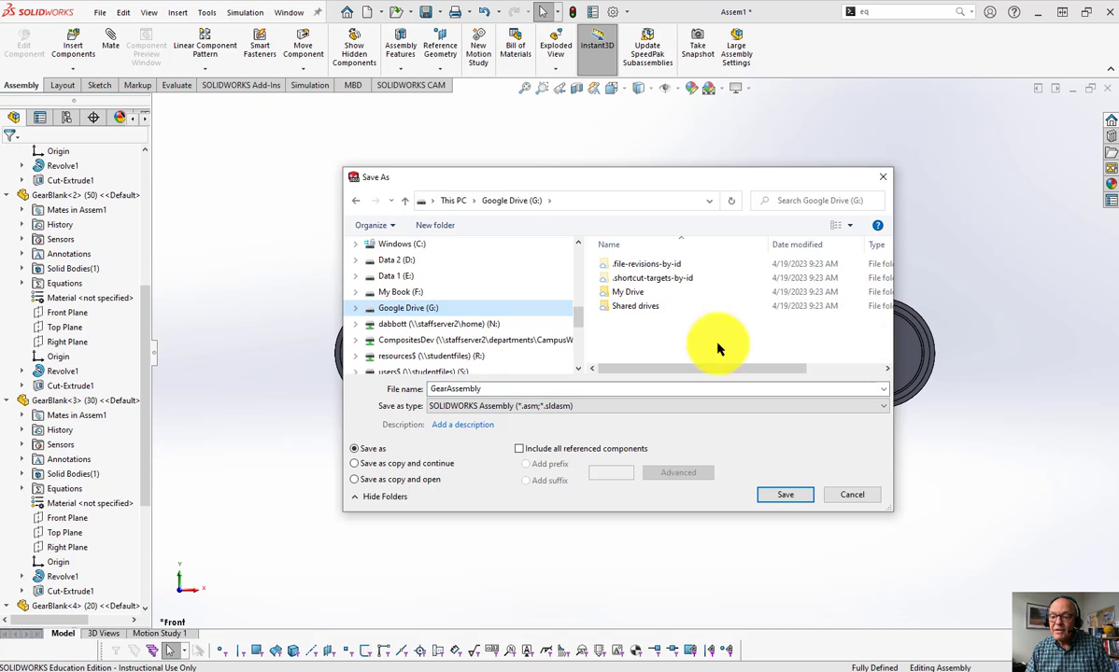
pyautogui.doubleClick(620, 297)
pyautogui.scroll(-5, 668, 318)
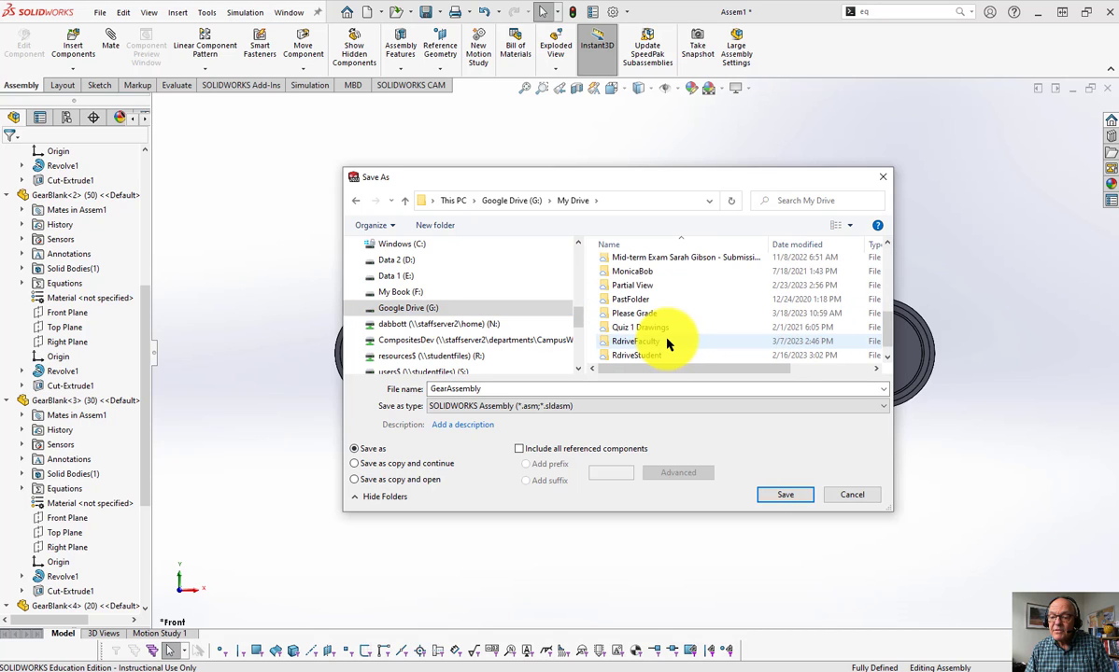
pyautogui.scroll(-1, 667, 336)
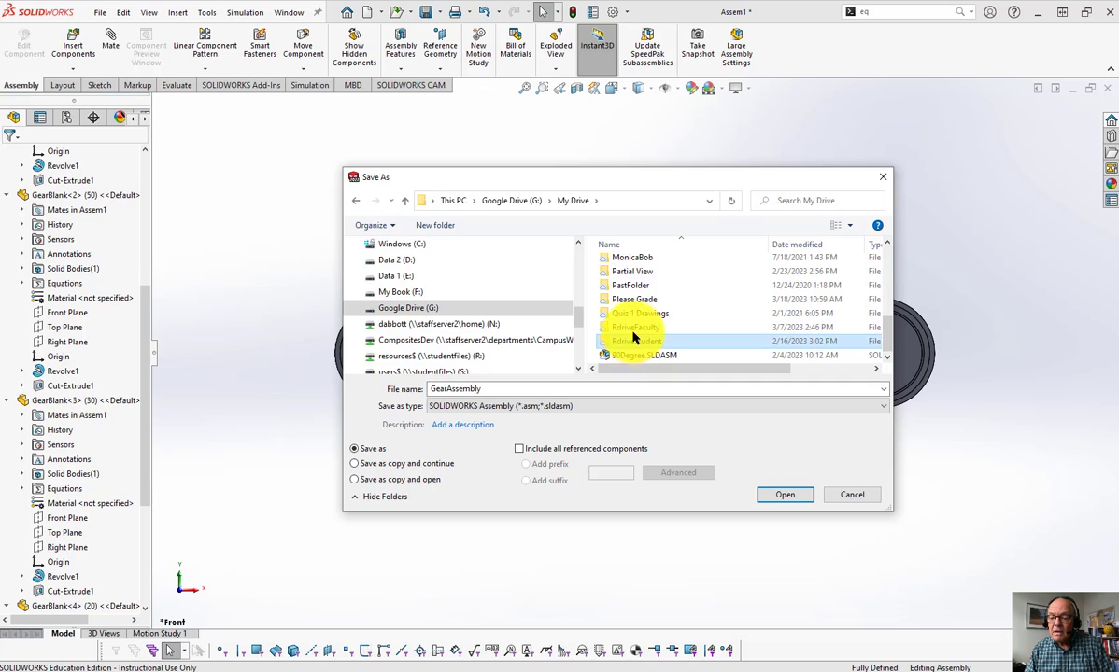
pyautogui.doubleClick(637, 327)
pyautogui.scroll(-1, 668, 284)
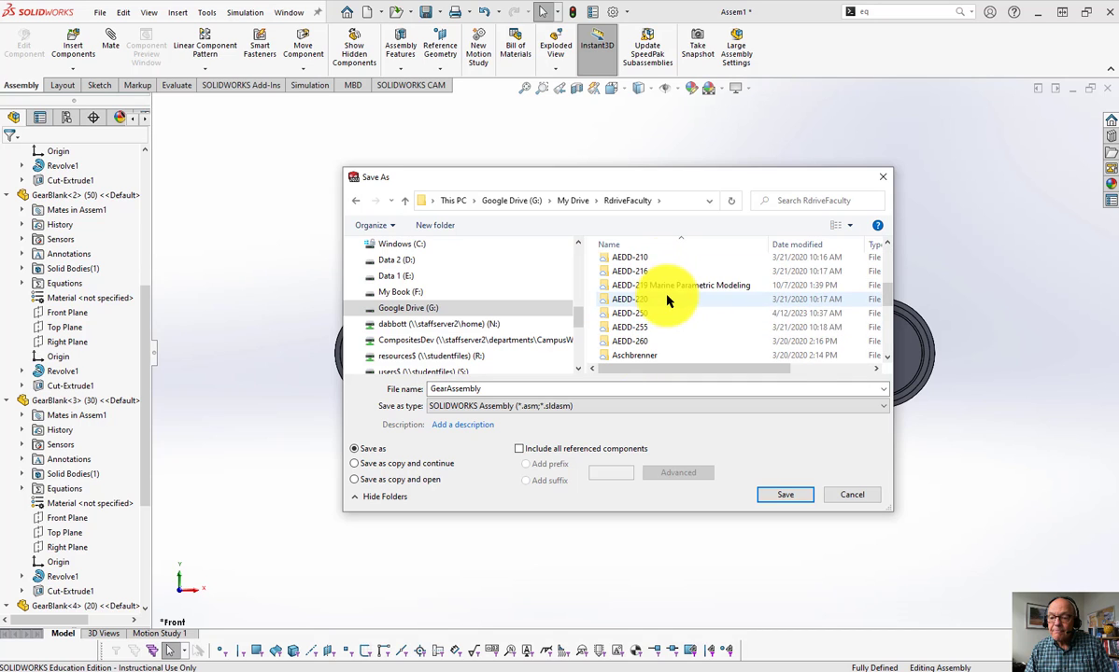
pyautogui.doubleClick(651, 318)
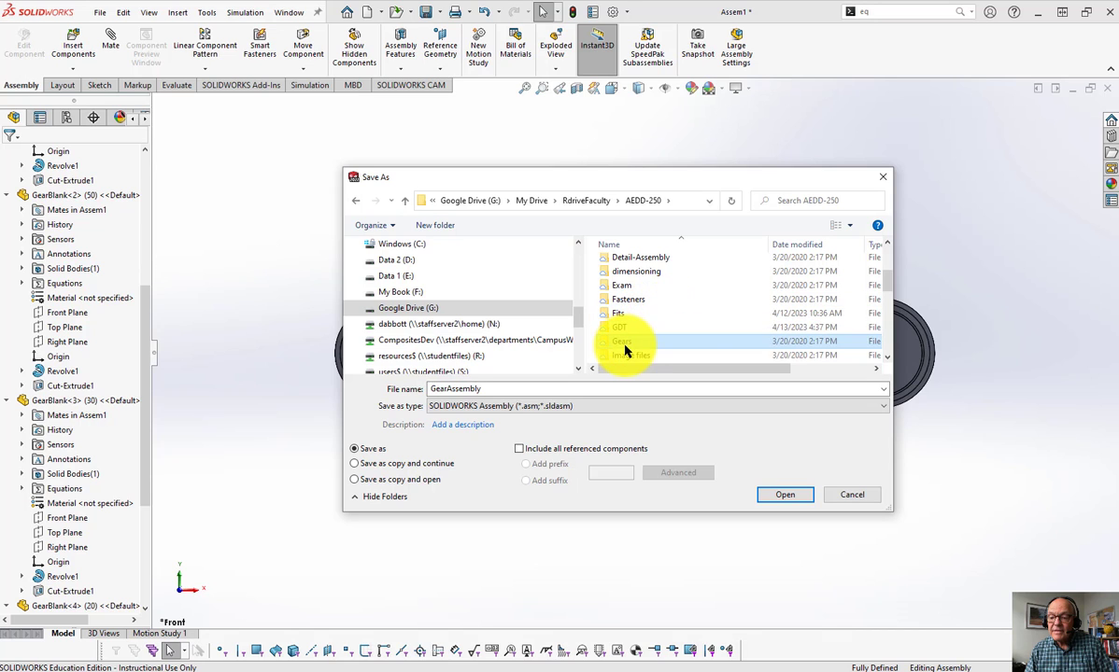
# - Save the assembly in the Gears folder inside Unit 11 - Gears of AEDD-250
pyautogui.doubleClick(622, 342)
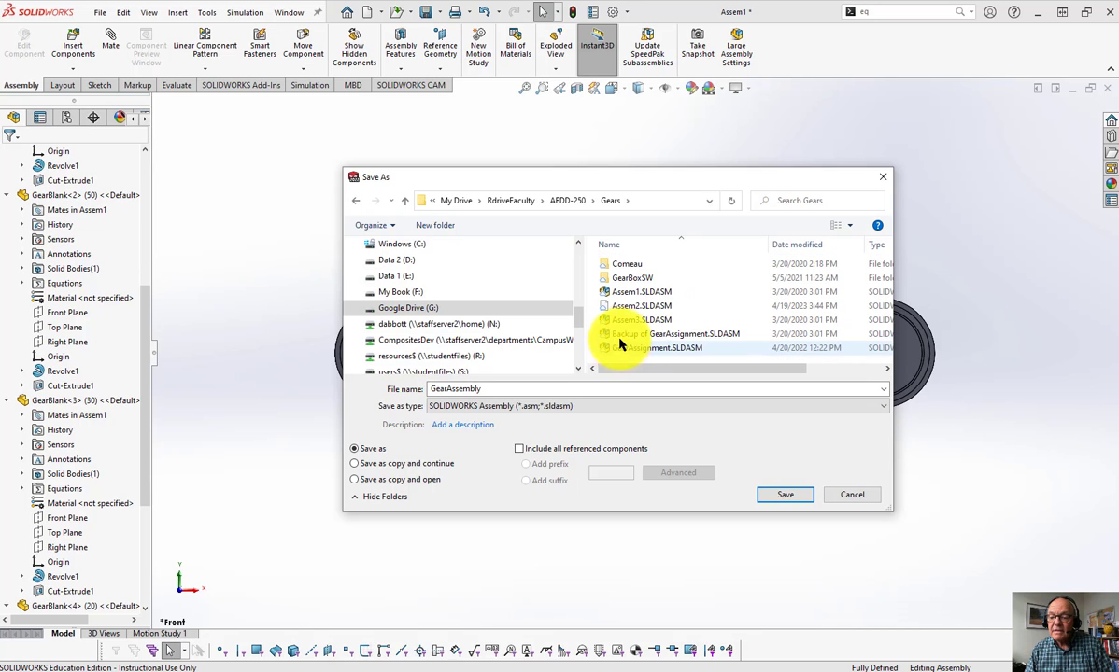
pyautogui.click(407, 201)
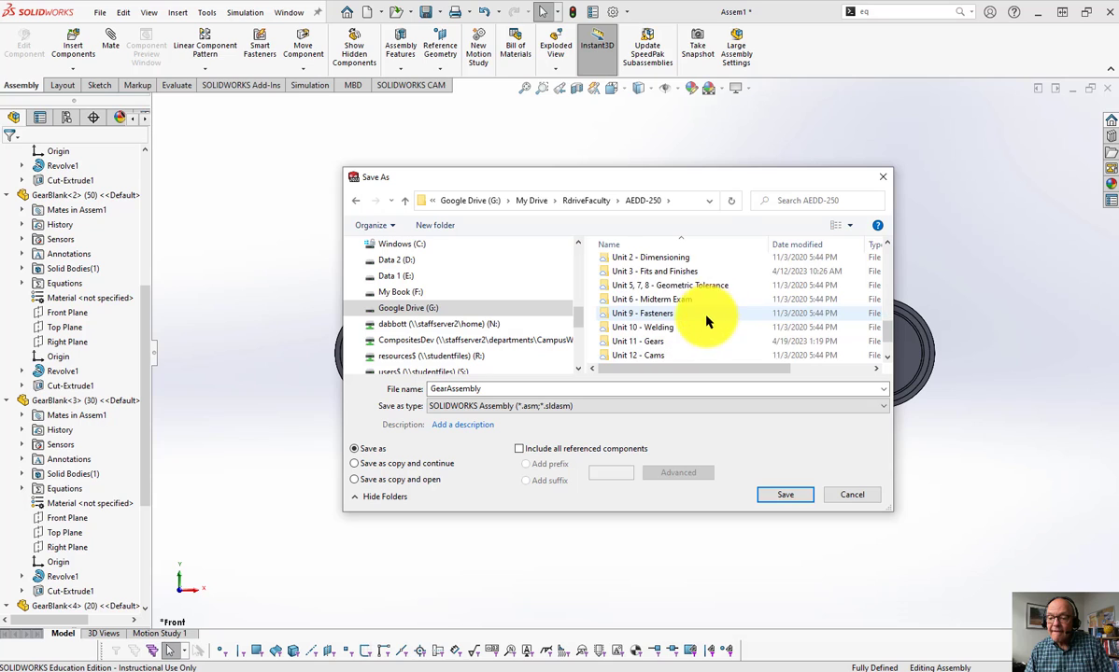
pyautogui.doubleClick(645, 302)
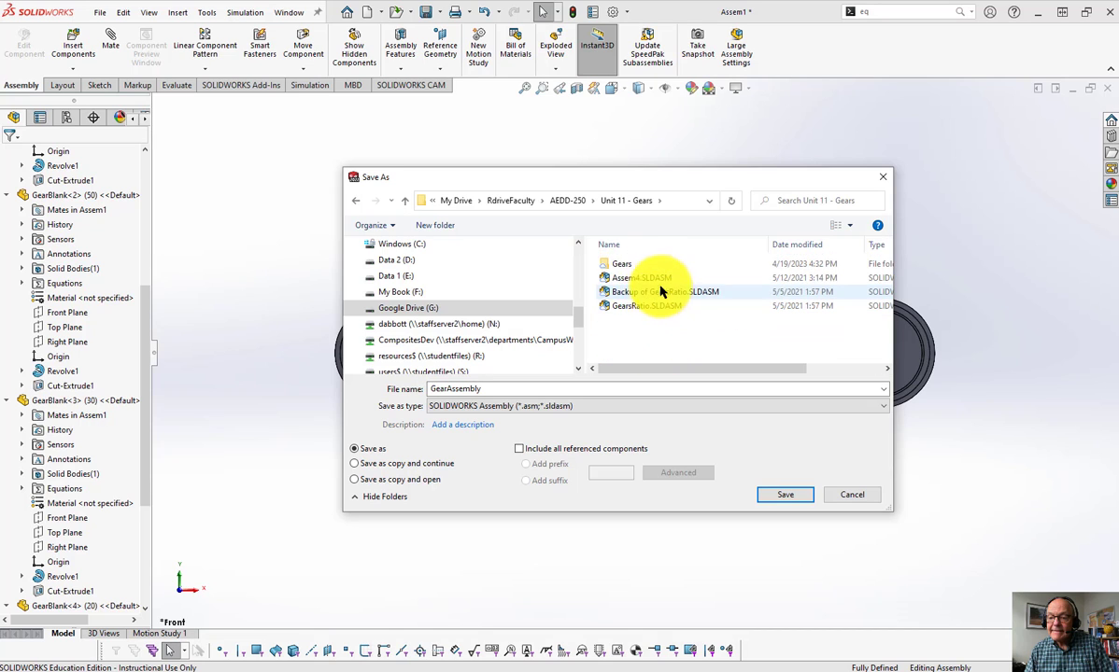
pyautogui.doubleClick(617, 268)
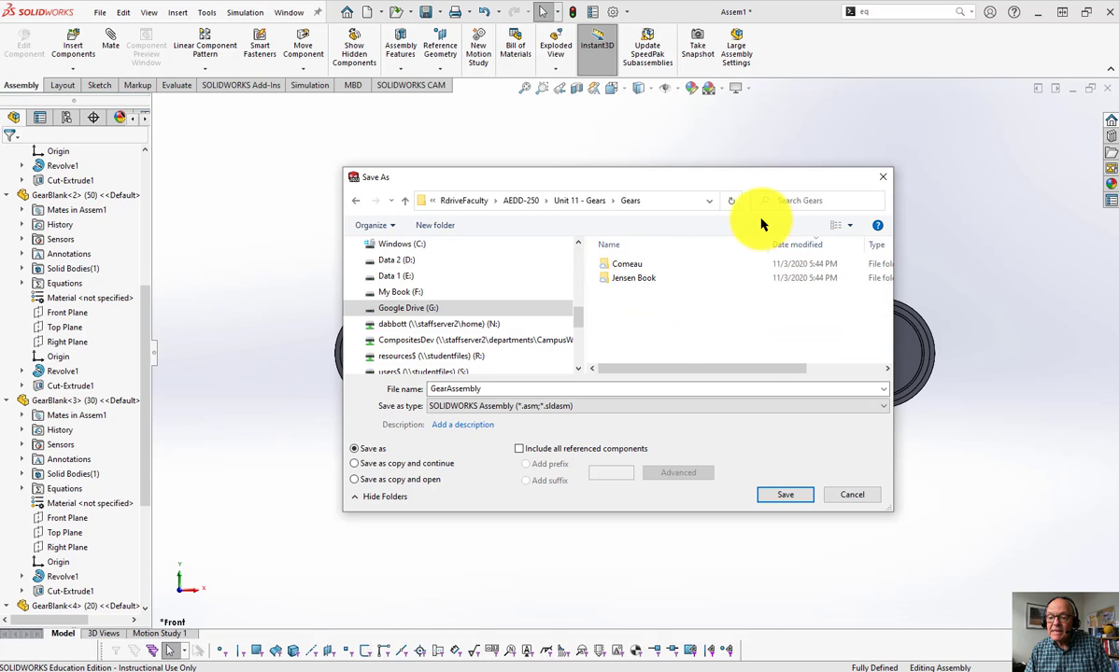
pyautogui.click(796, 501)
pyautogui.click(576, 363)
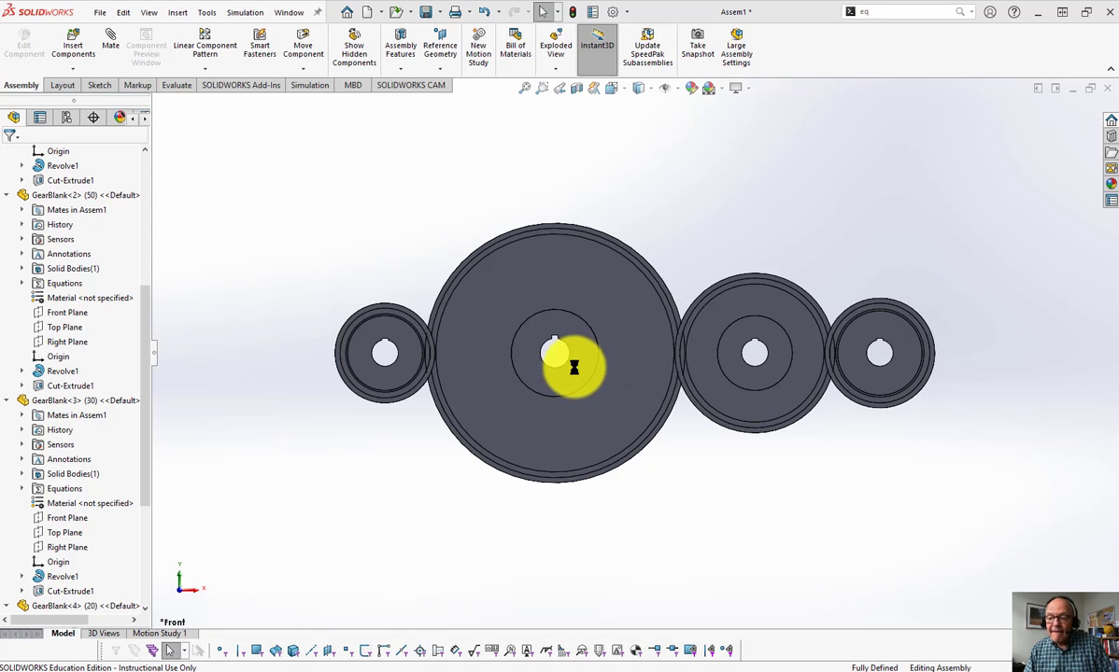
# - Switch from the assembly to the open GearTemplate drawing, Sheet1
pyautogui.click(291, 16)
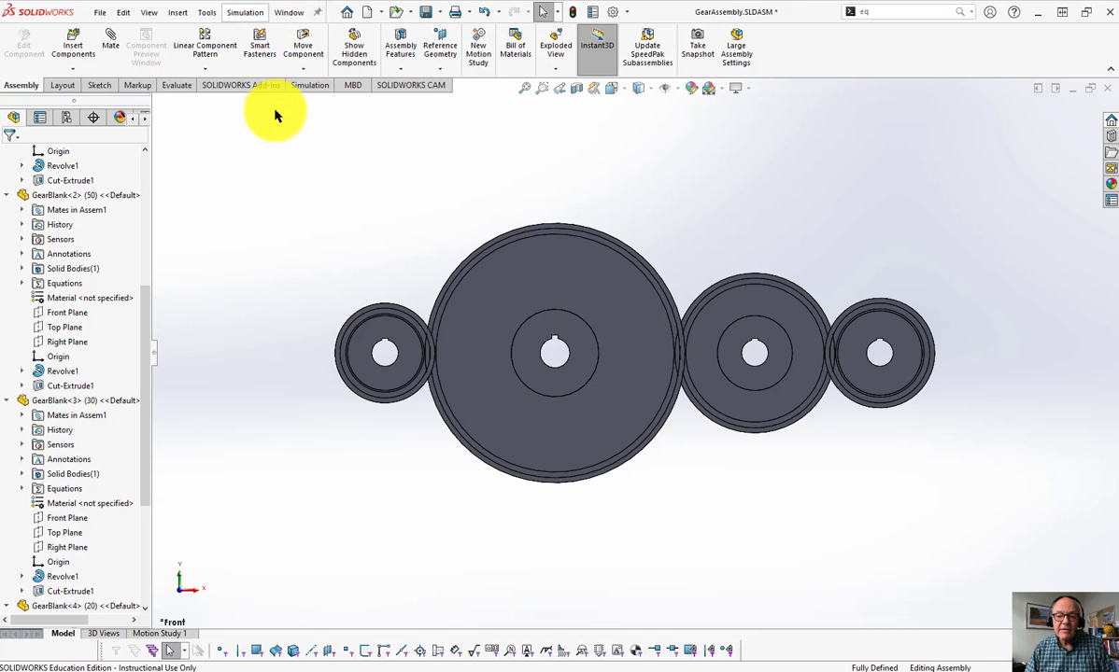
pyautogui.click(464, 152)
pyautogui.click(291, 13)
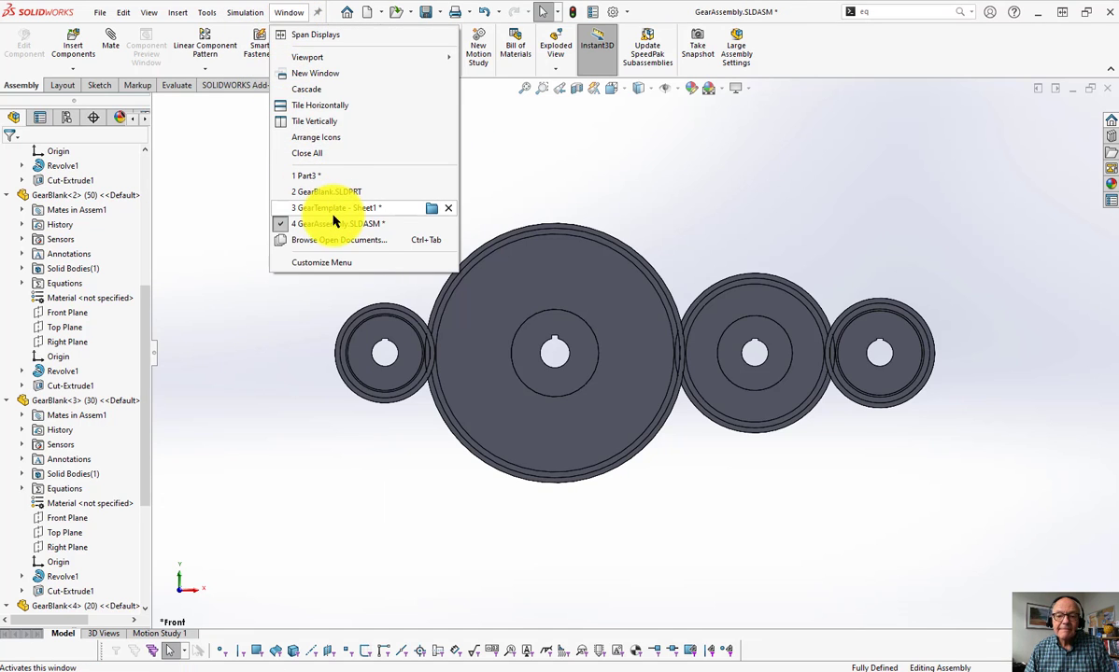
pyautogui.click(617, 207)
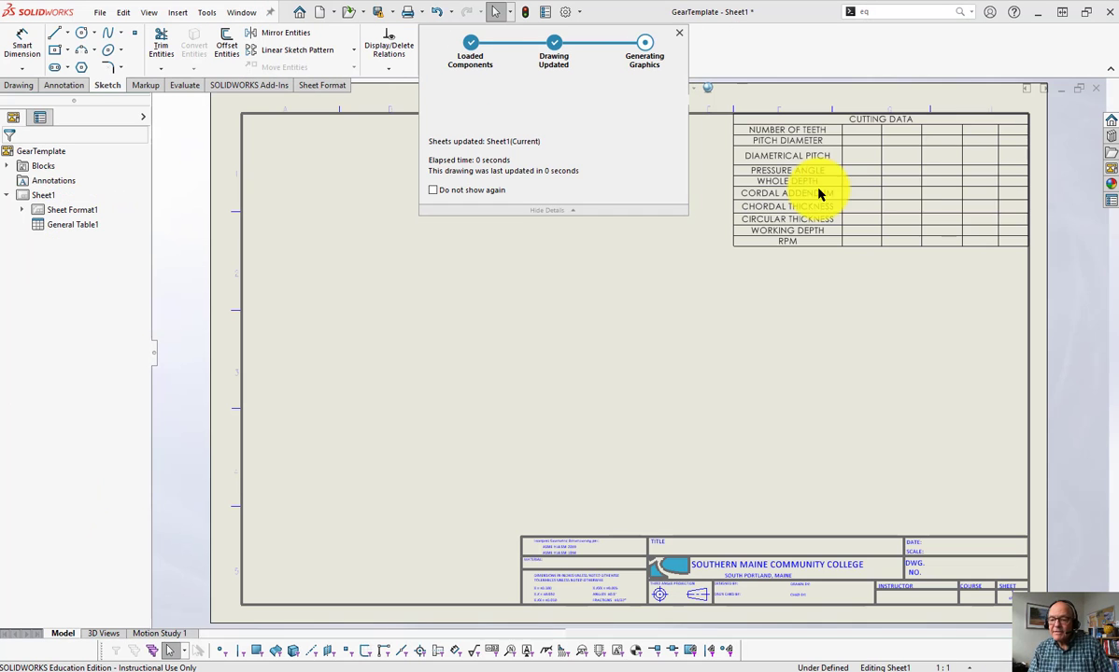
# - Load GearAssembly into the View Palette and place its Front view on the sheet without any projected views
pyautogui.click(1111, 180)
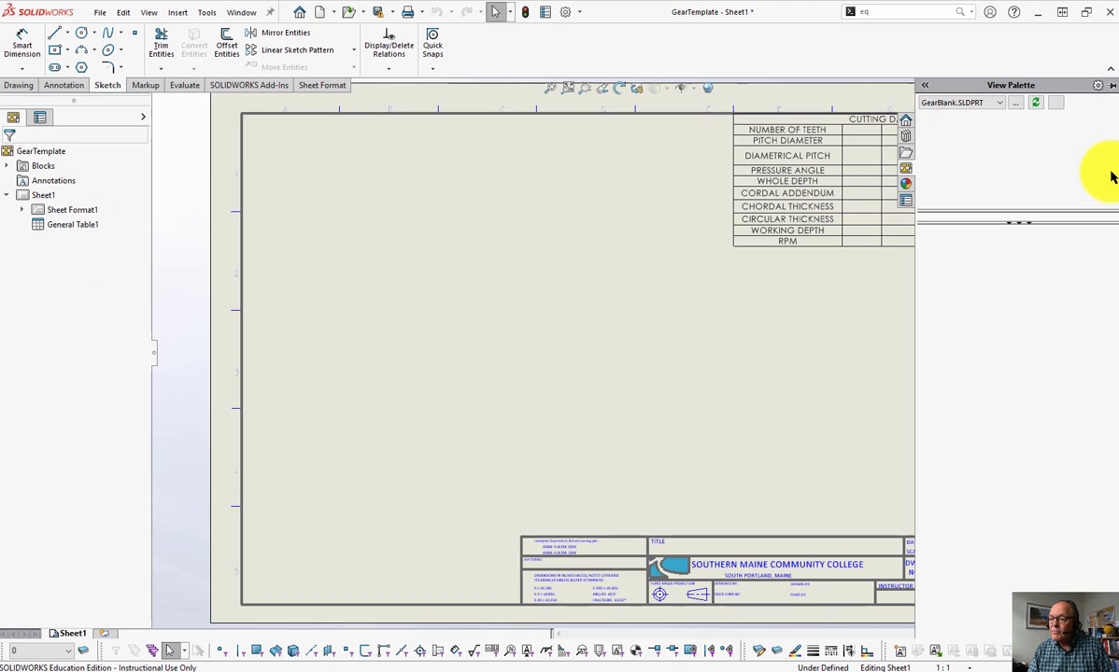
pyautogui.click(996, 105)
pyautogui.click(959, 116)
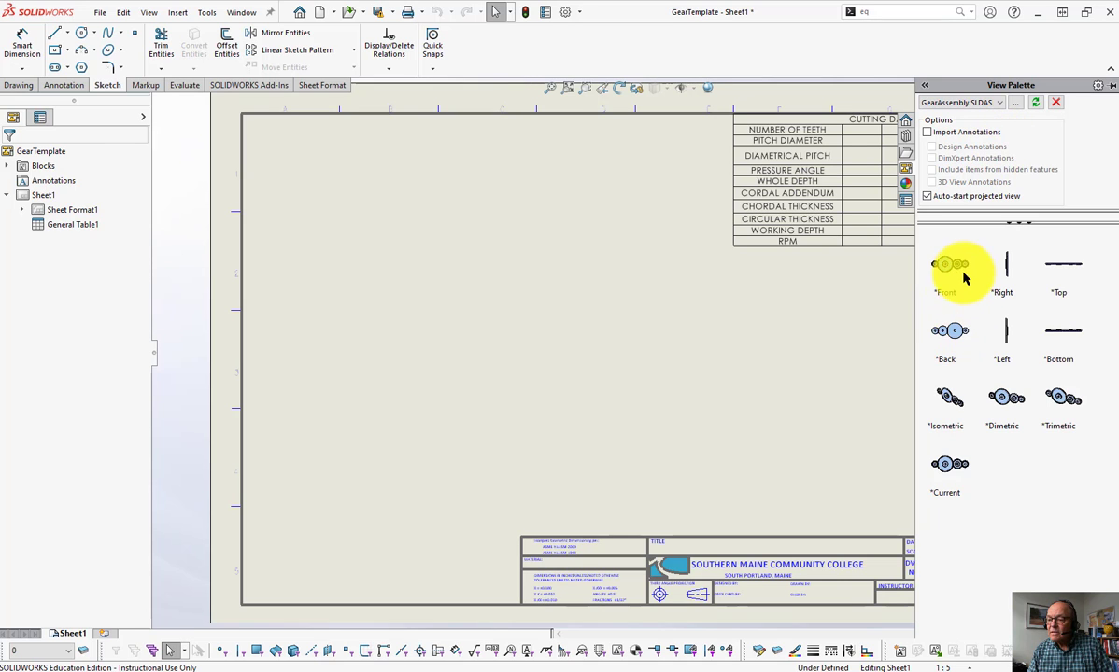
pyautogui.moveTo(962, 267)
pyautogui.mouseDown()
pyautogui.moveTo(775, 362)
pyautogui.moveTo(502, 373)
pyautogui.moveTo(482, 352)
pyautogui.mouseUp()
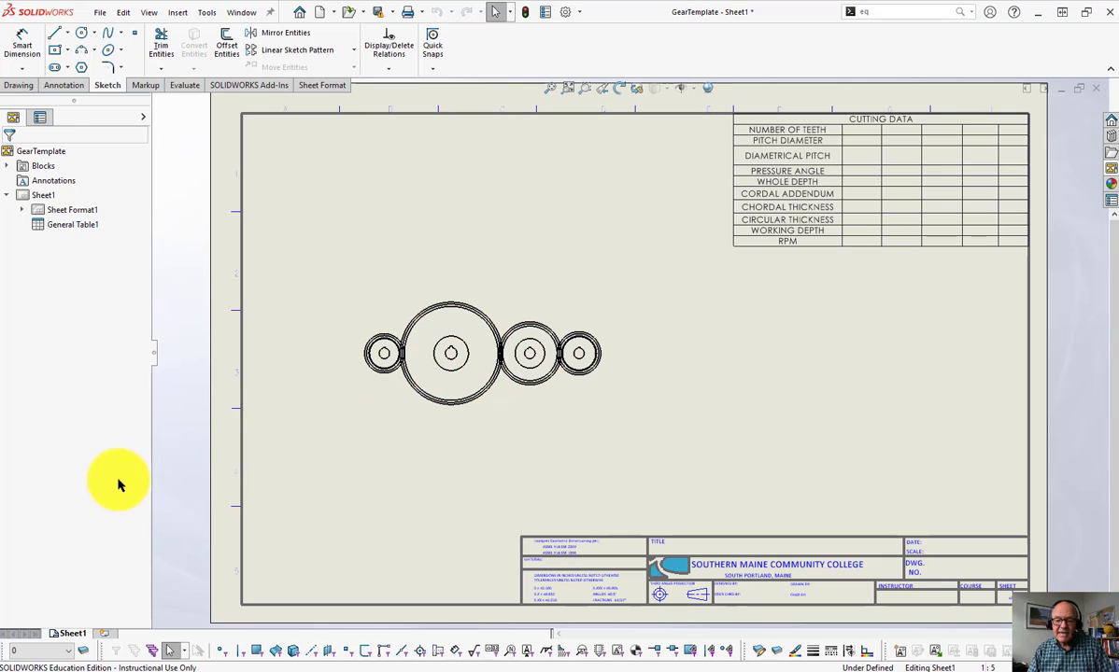
pyautogui.press('Escape')
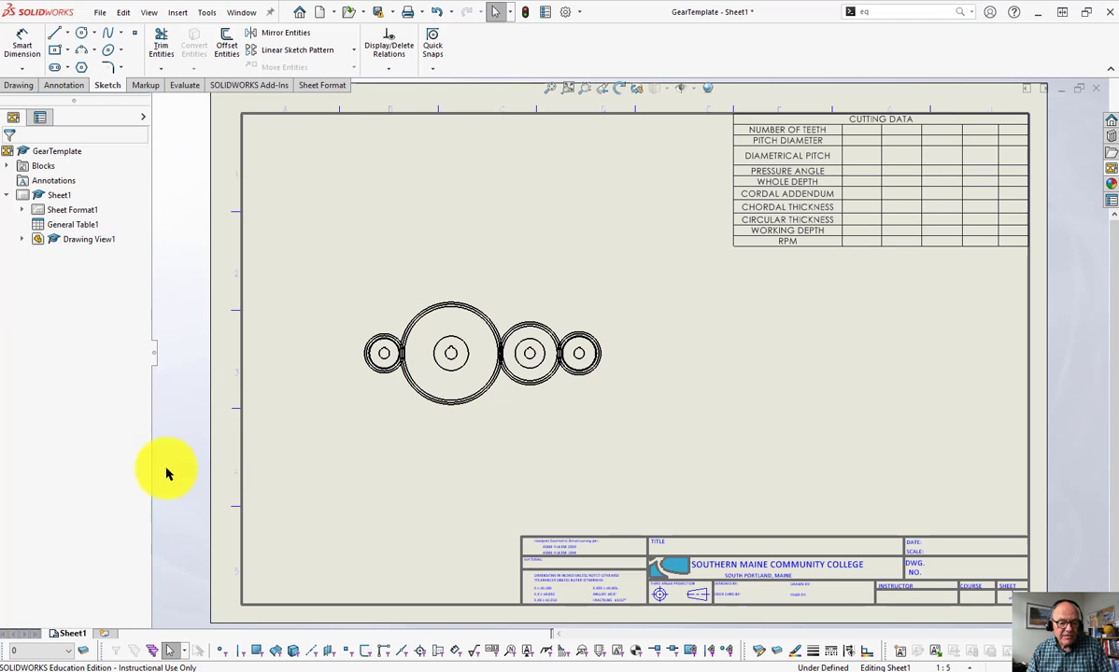
# - Set the front view of the gear train to a custom scale of 1:2 and reposition it between the table and title block
pyautogui.click(453, 376)
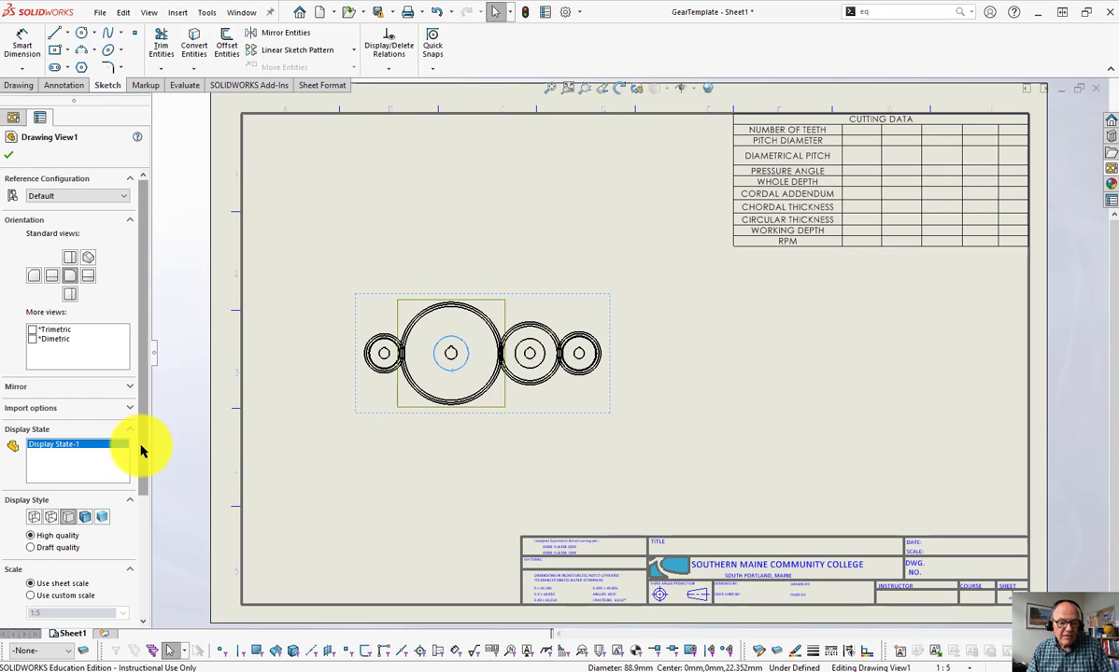
pyautogui.moveTo(142, 451); pyautogui.dragTo(142, 525)
pyautogui.click(30, 492)
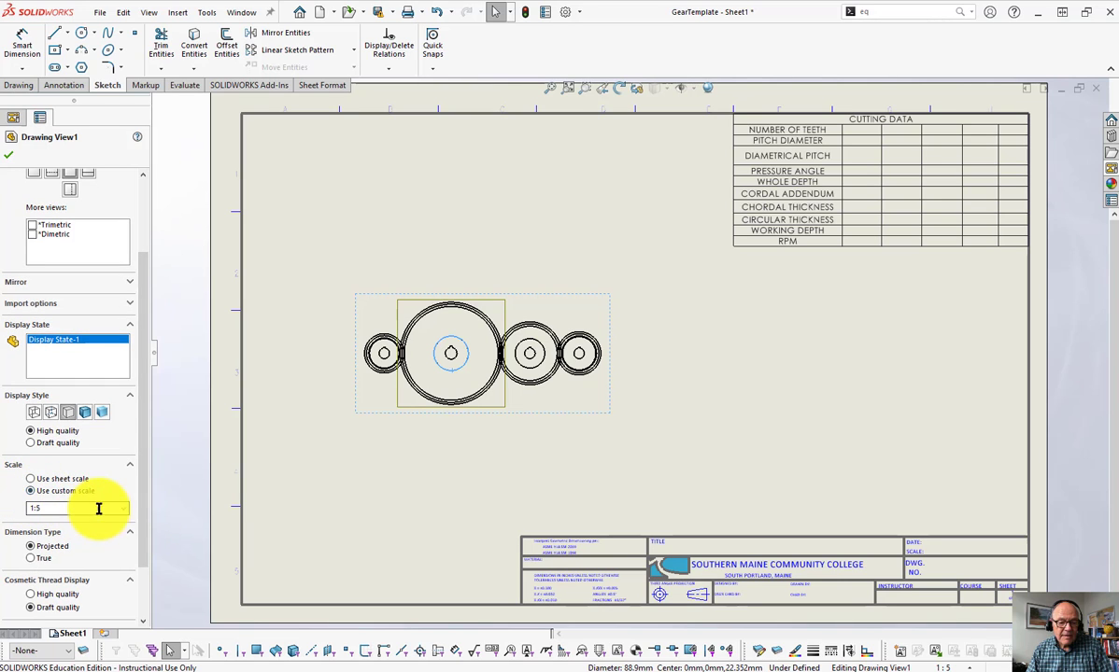
pyautogui.click(123, 508)
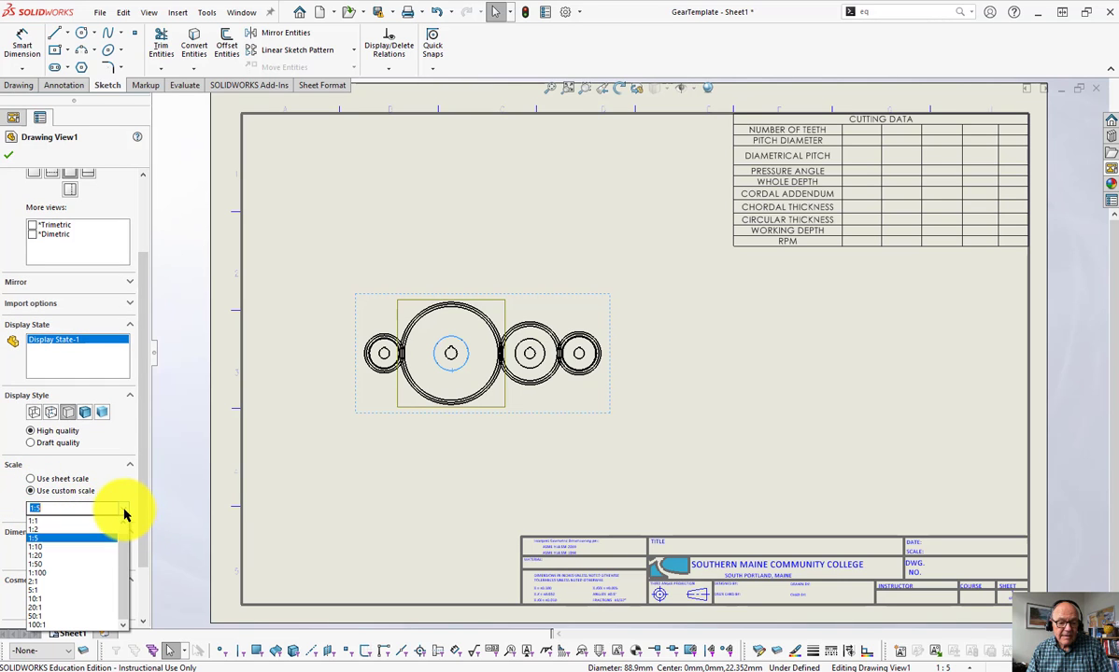
pyautogui.click(56, 531)
pyautogui.moveTo(782, 446); pyautogui.dragTo(894, 457)
pyautogui.click(162, 470)
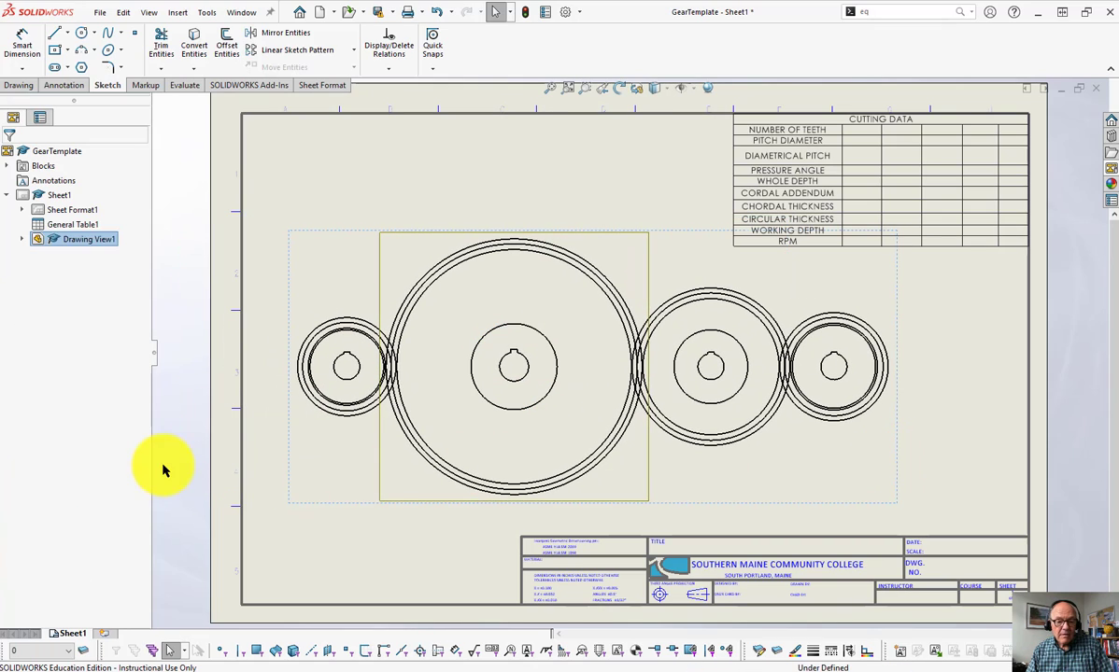
# - Examine the circles of the smallest gear and the 50-tooth gear up close where they mesh in the drawing view
pyautogui.scroll(-3, 400, 329)
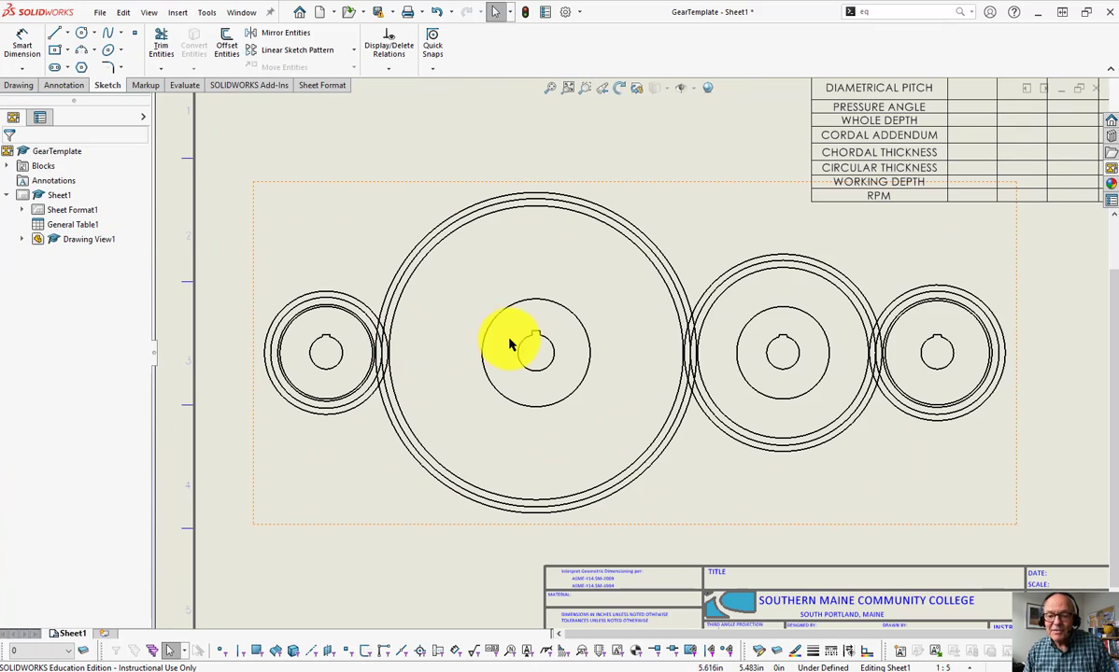
pyautogui.scroll(3, 513, 342)
pyautogui.scroll(-3, 555, 362)
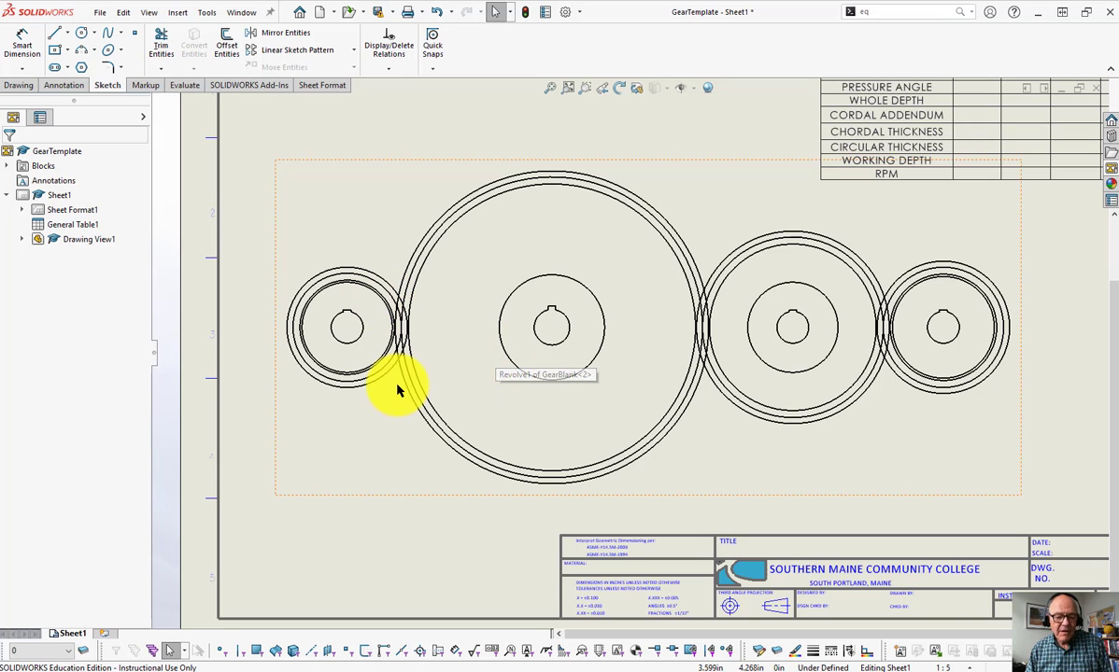
pyautogui.scroll(-2, 429, 346)
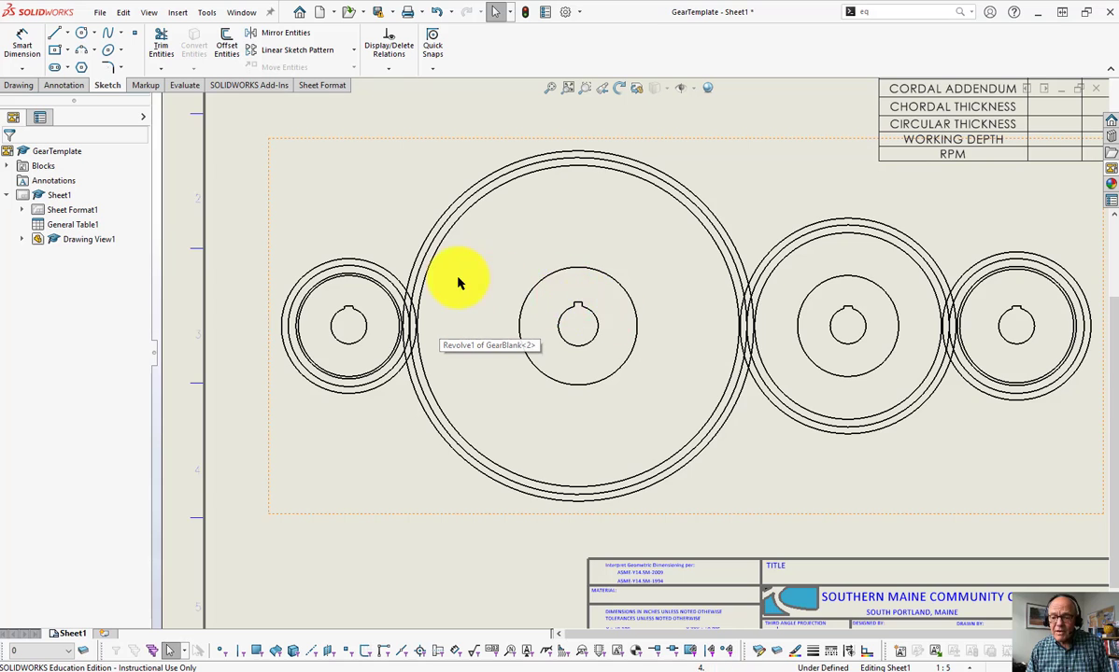
pyautogui.scroll(-4, 458, 283)
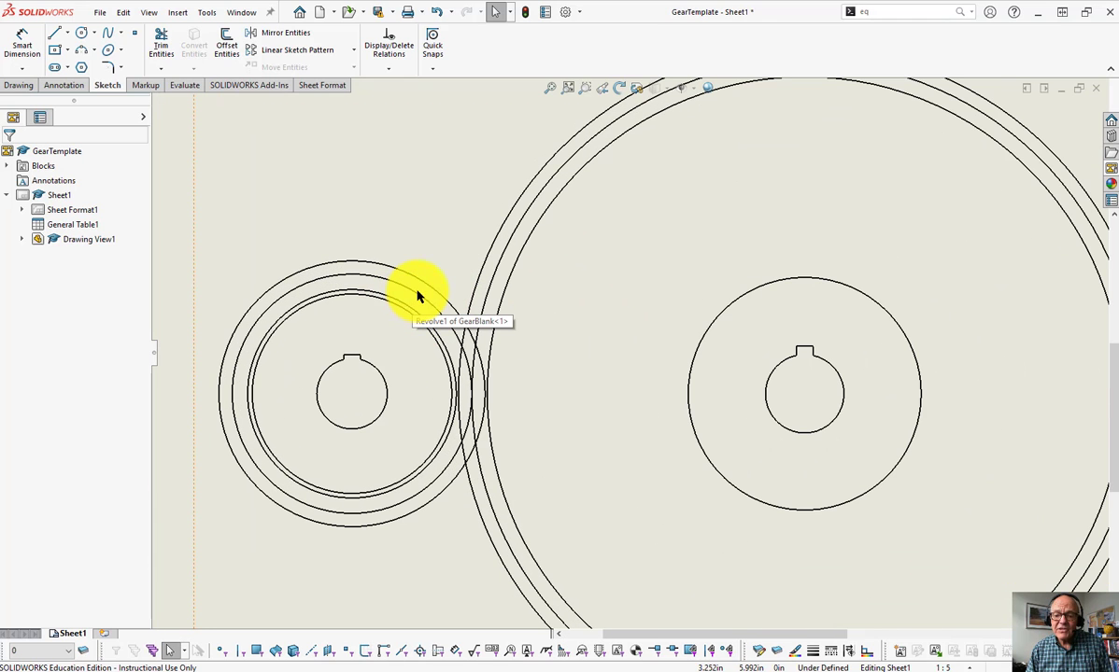
pyautogui.scroll(-1, 433, 276)
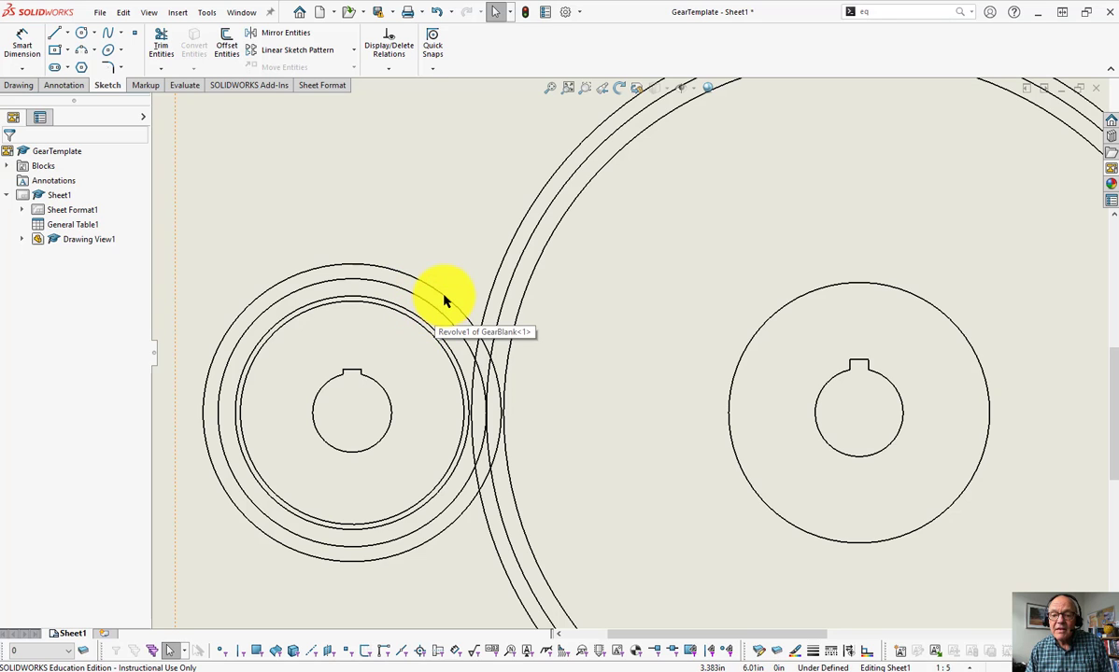
# - Change the outside and root circles of the smallest gear and the adjoining 50-tooth gear to the Phantom line style
pyautogui.click(444, 301)
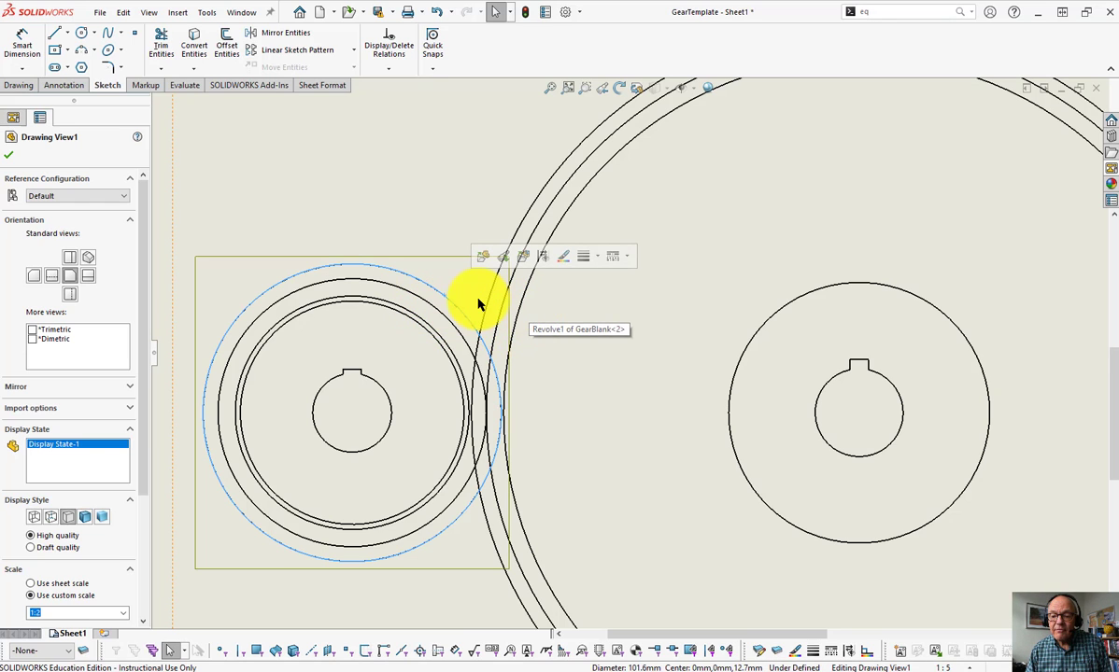
pyautogui.press('Escape')
pyautogui.scroll(5, 473, 303)
pyautogui.scroll(-1, 470, 301)
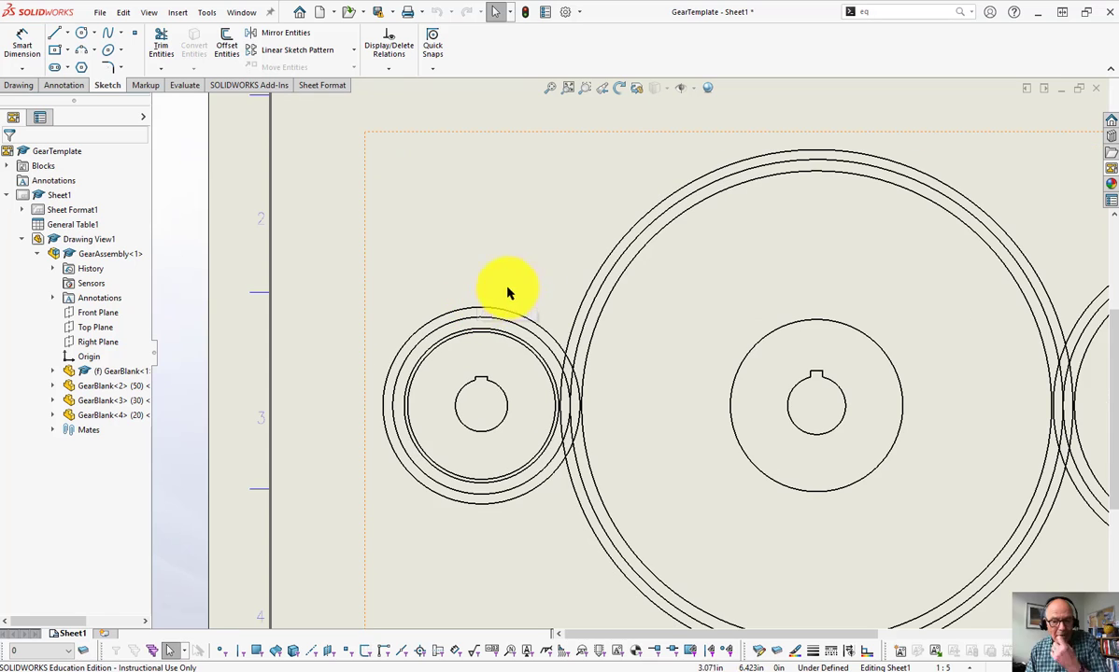
pyautogui.scroll(-1, 537, 325)
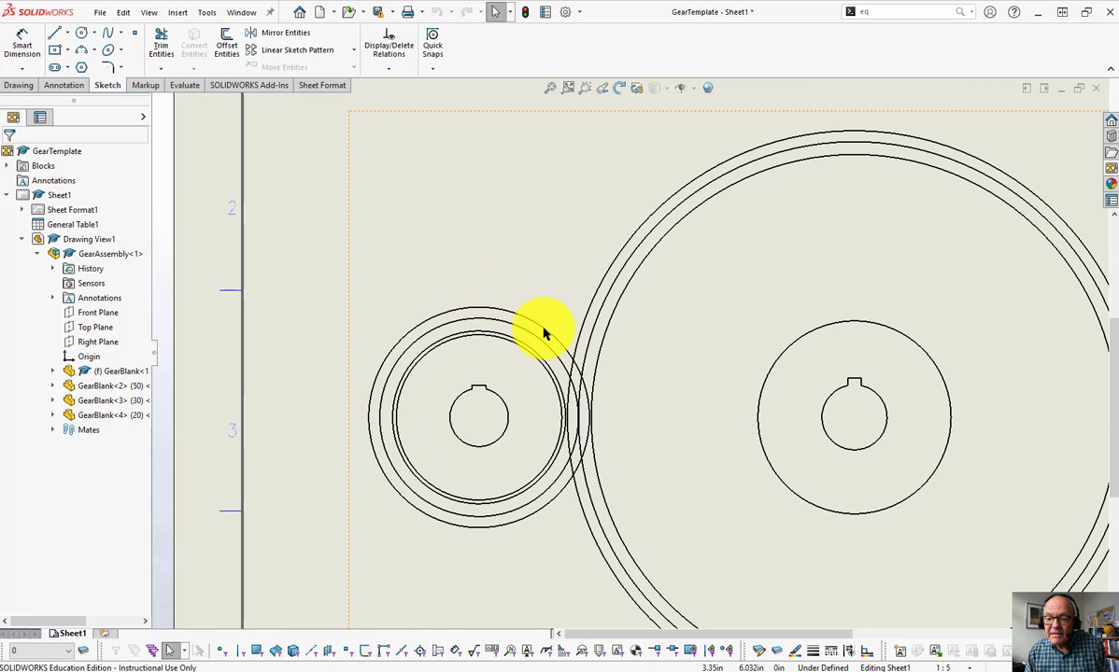
pyautogui.click(544, 333)
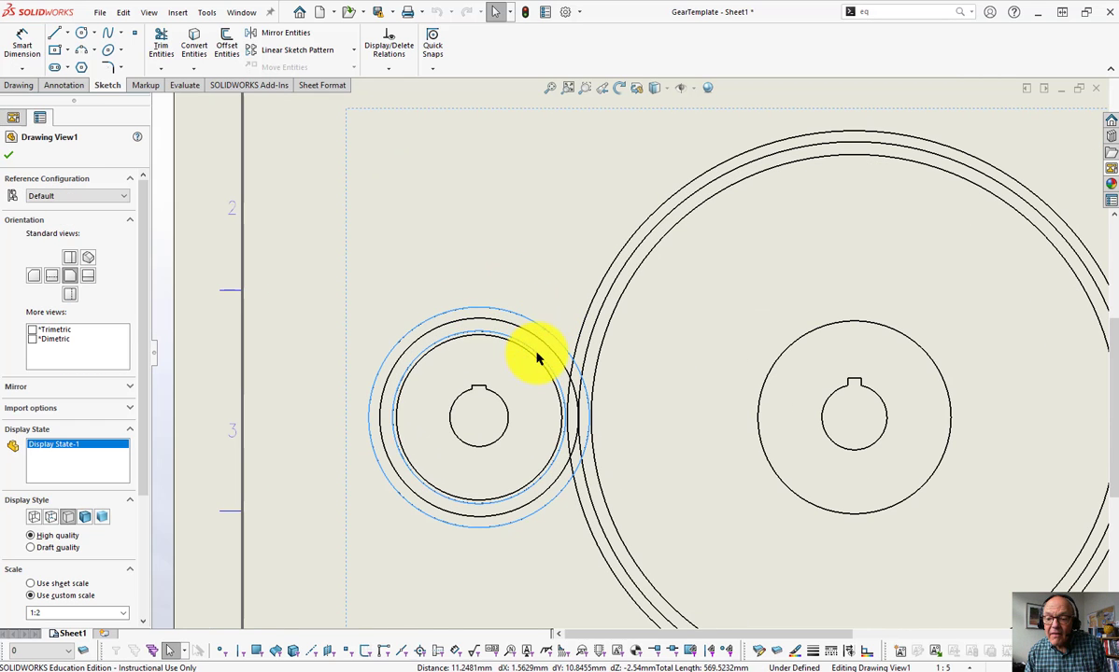
pyautogui.keyDown('ctrl'); pyautogui.click(585, 319); pyautogui.keyUp('ctrl')
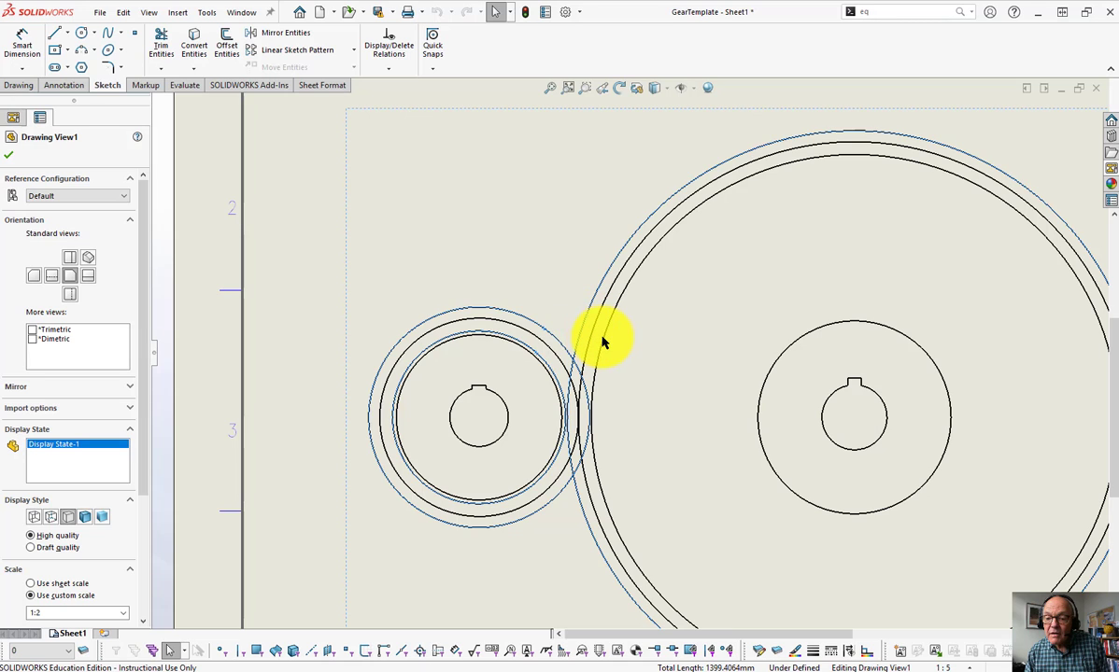
pyautogui.keyDown('ctrl'); pyautogui.click(605, 334); pyautogui.keyUp('ctrl')
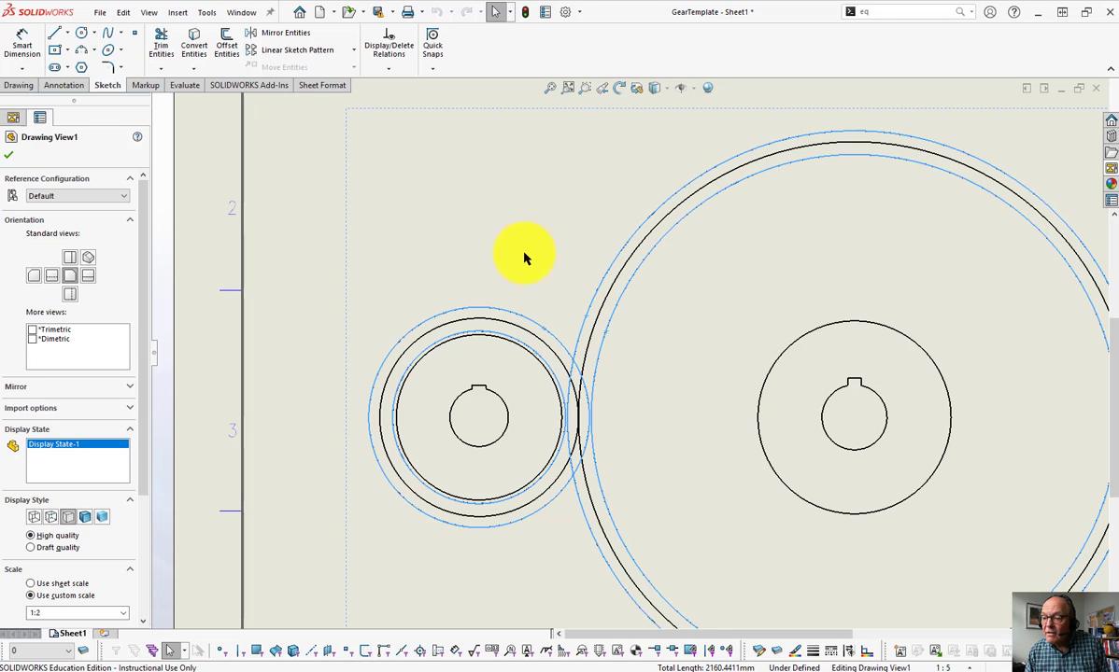
pyautogui.rightClick(617, 268)
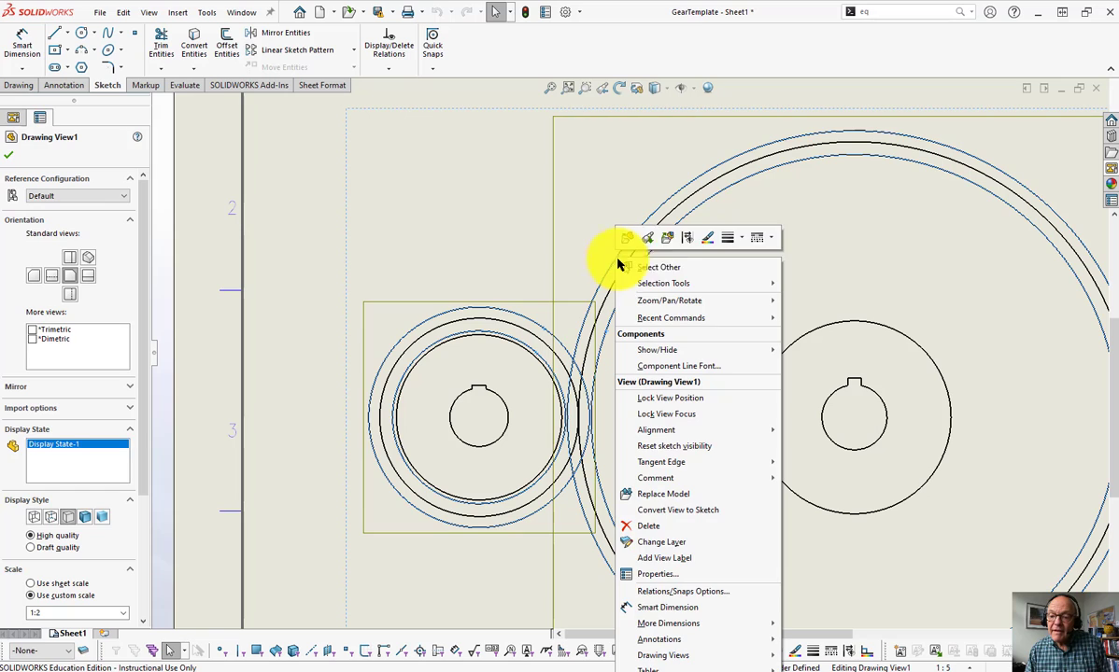
pyautogui.click(769, 241)
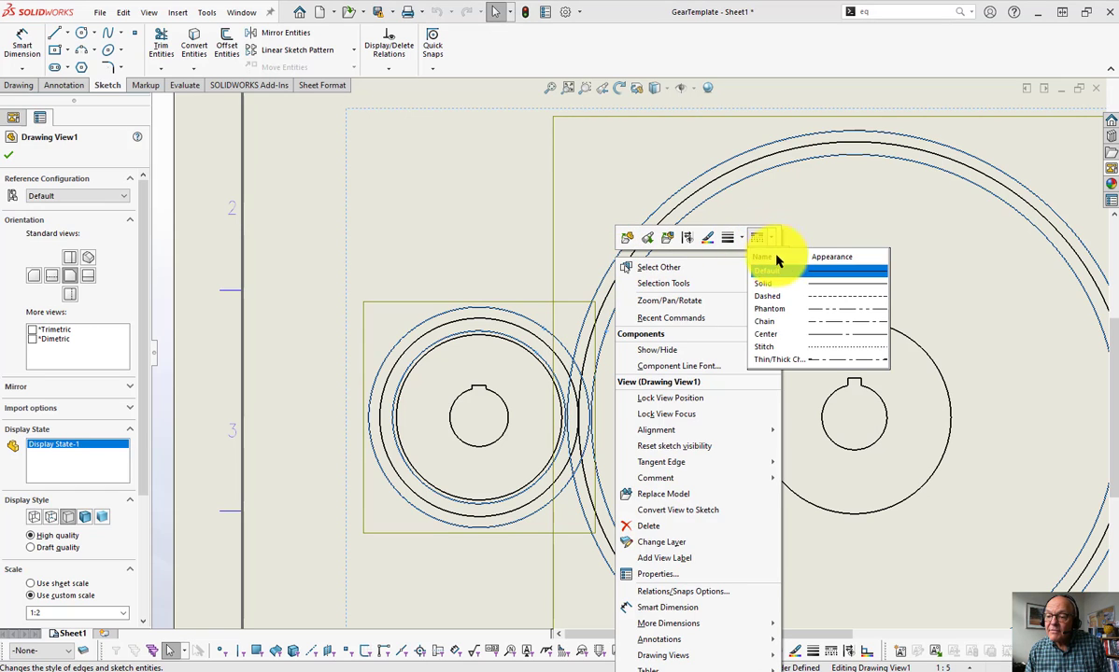
pyautogui.click(781, 313)
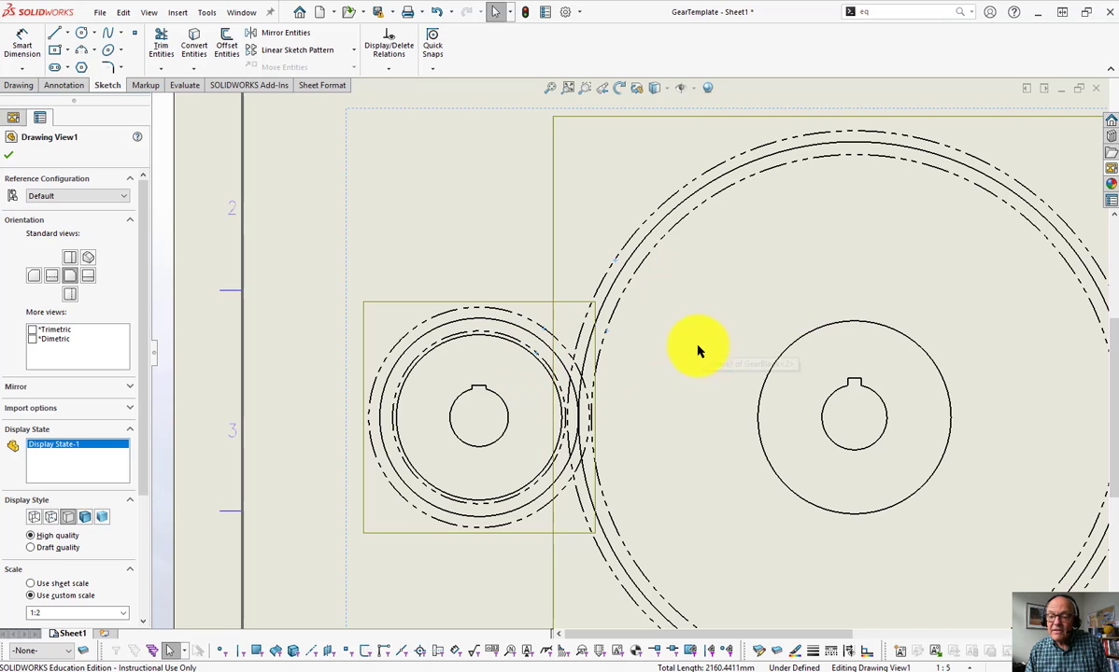
# - Change the outside and root circles of the 30-tooth and 20-tooth gears to the Phantom line style
pyautogui.scroll(3, 977, 375)
pyautogui.scroll(-3, 831, 419)
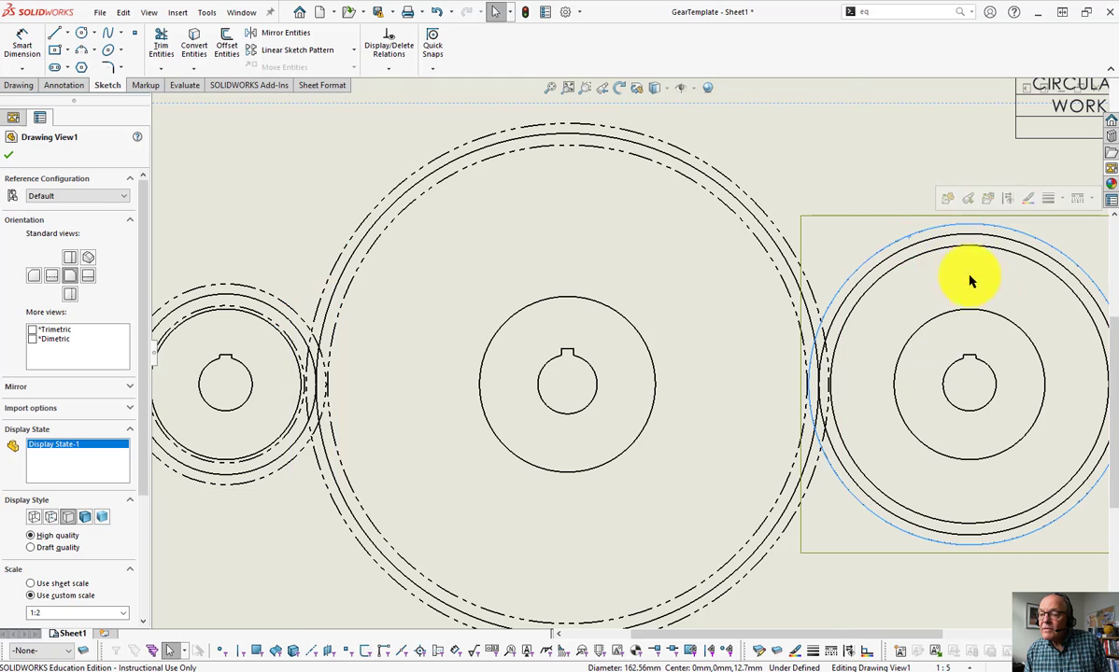
pyautogui.scroll(3, 992, 312)
pyautogui.scroll(-4, 879, 349)
pyautogui.keyDown('ctrl'); pyautogui.click(800, 295); pyautogui.keyUp('ctrl')
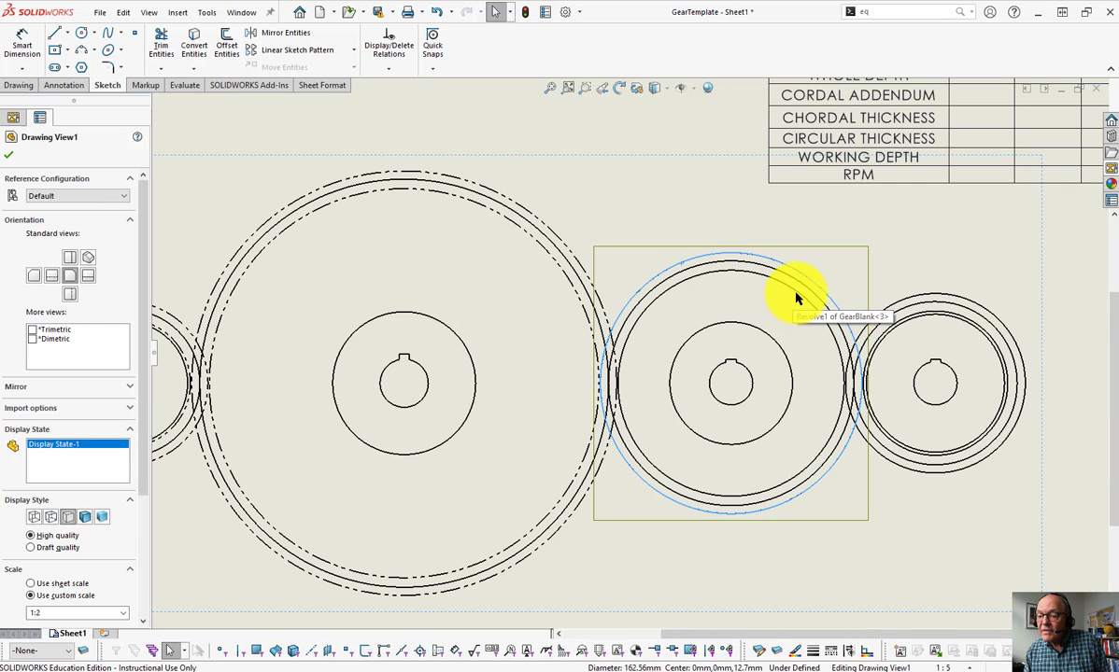
pyautogui.keyDown('ctrl'); pyautogui.click(949, 300); pyautogui.keyUp('ctrl')
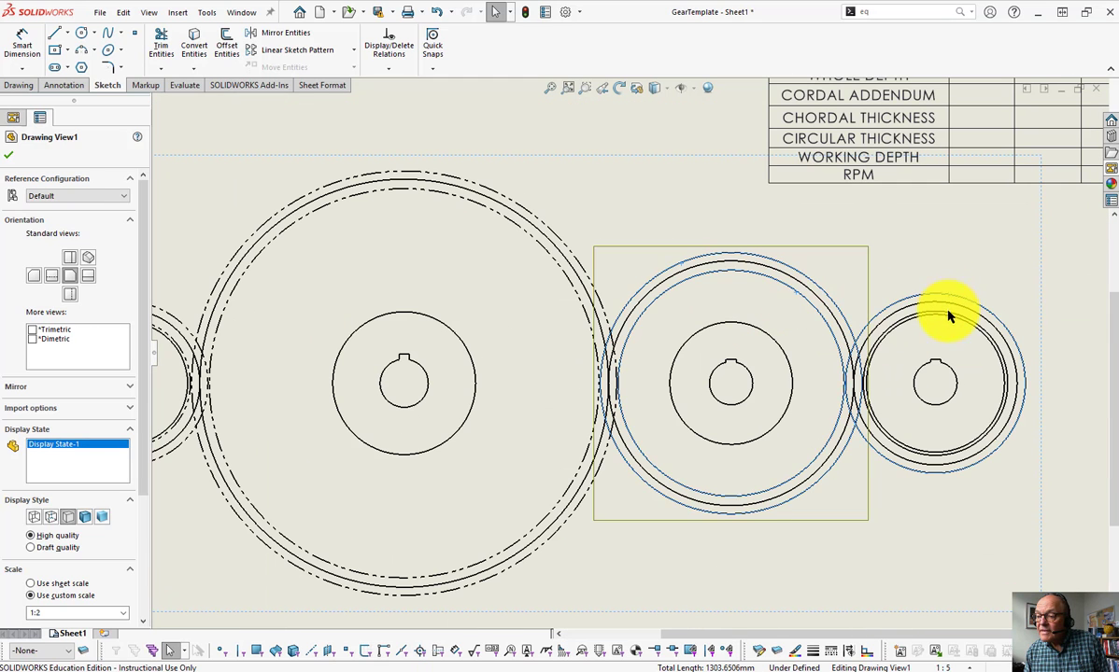
pyautogui.rightClick(977, 300)
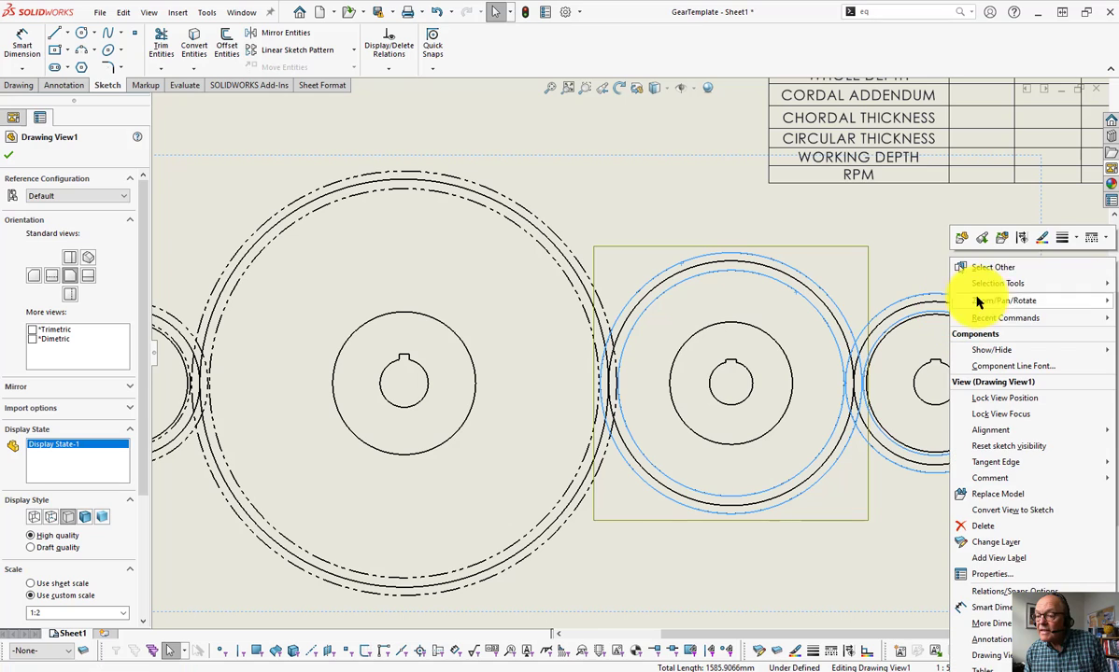
pyautogui.click(1089, 239)
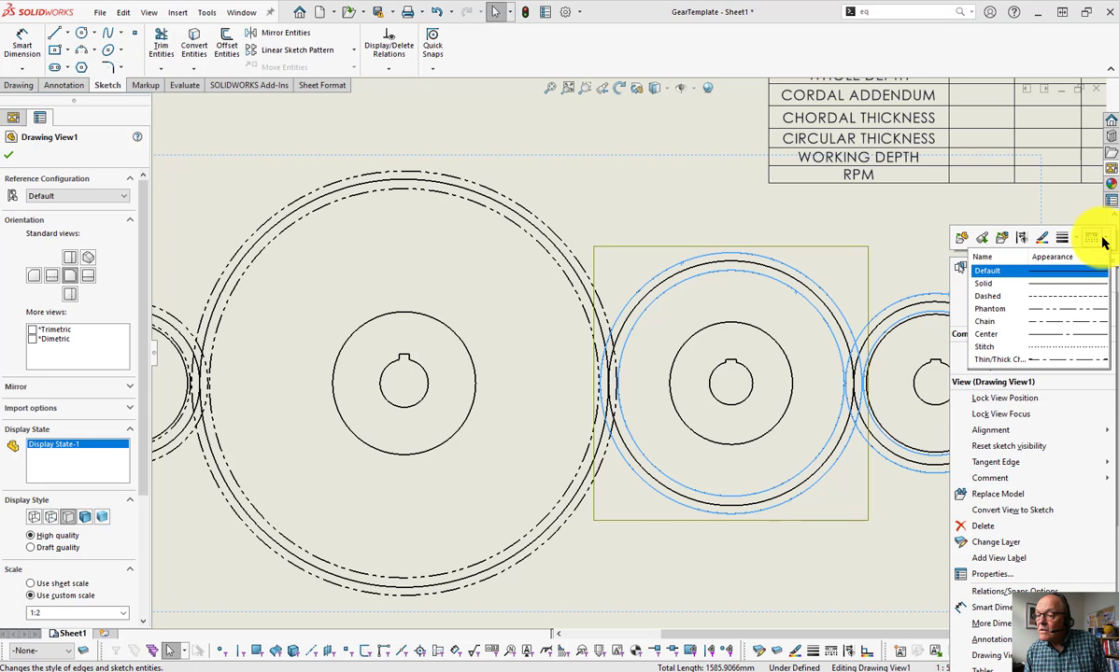
pyautogui.click(989, 308)
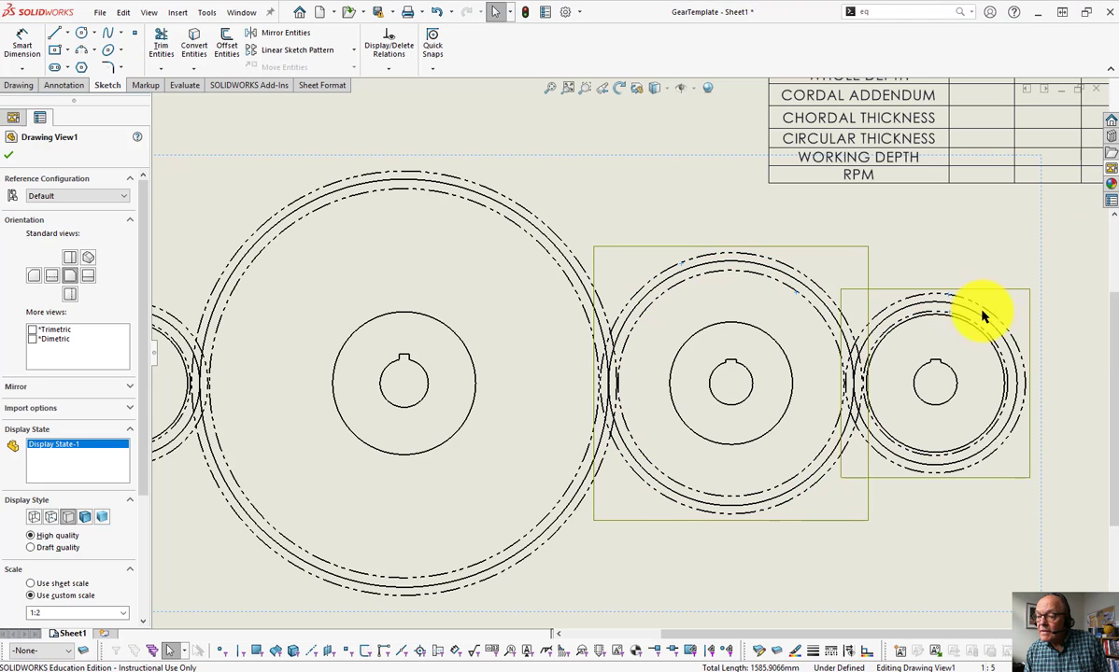
# - Change the pitch circles of all four gears to a broken dash-dot line style and clear the selection
pyautogui.click(897, 314)
pyautogui.keyDown('ctrl'); pyautogui.click(781, 279); pyautogui.keyUp('ctrl')
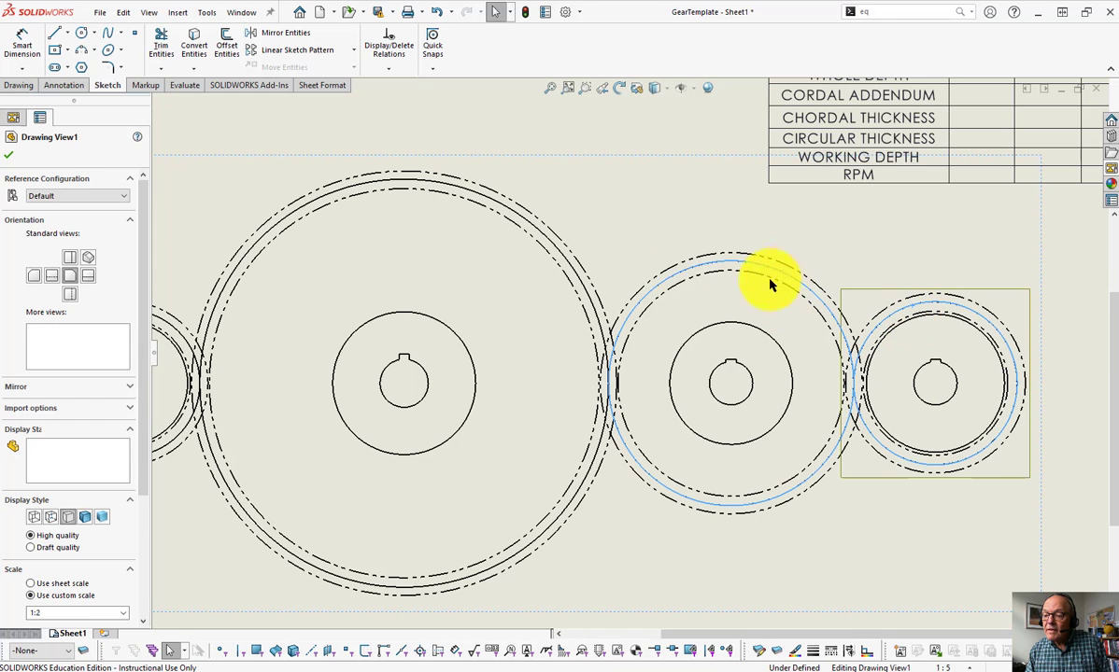
pyautogui.keyDown('ctrl'); pyautogui.click(471, 209); pyautogui.keyUp('ctrl')
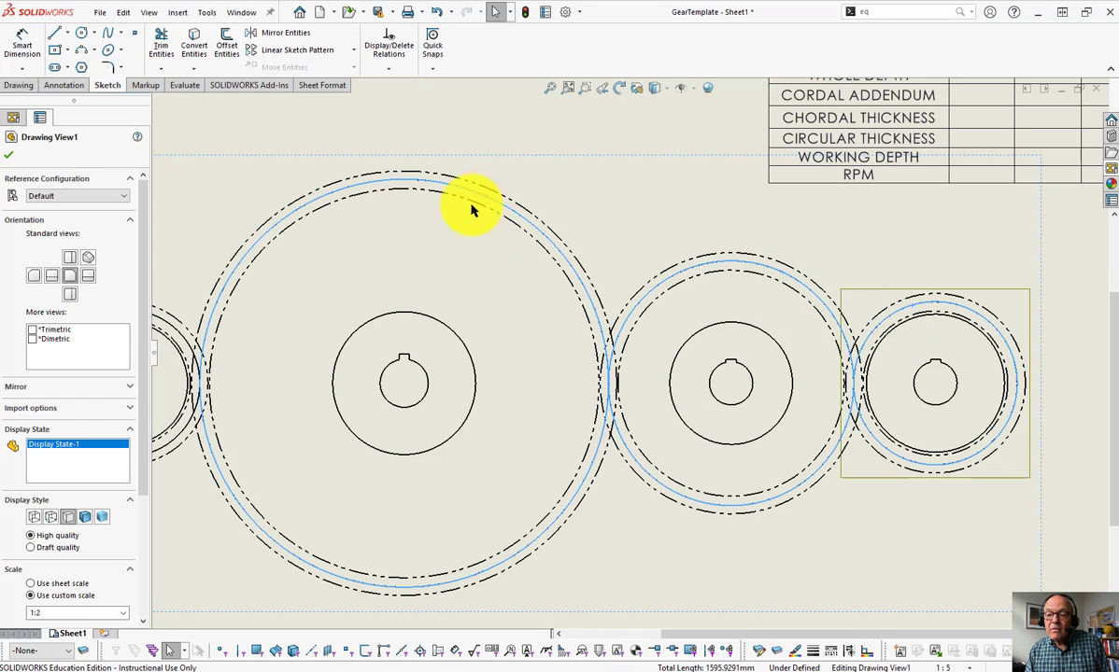
pyautogui.rightClick(182, 342)
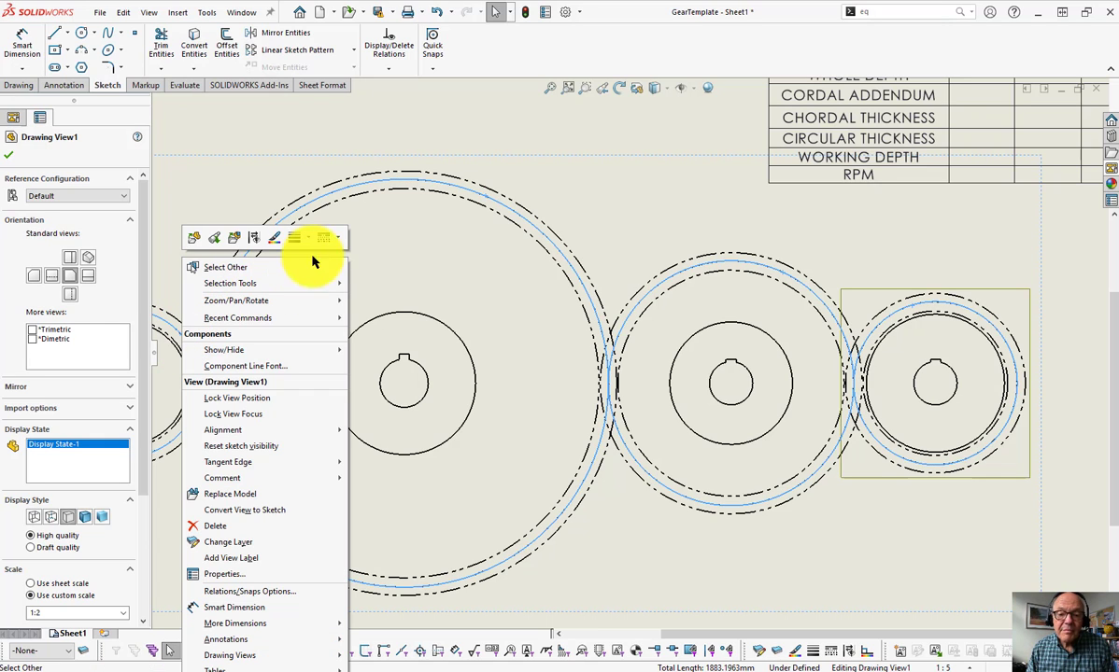
pyautogui.click(338, 240)
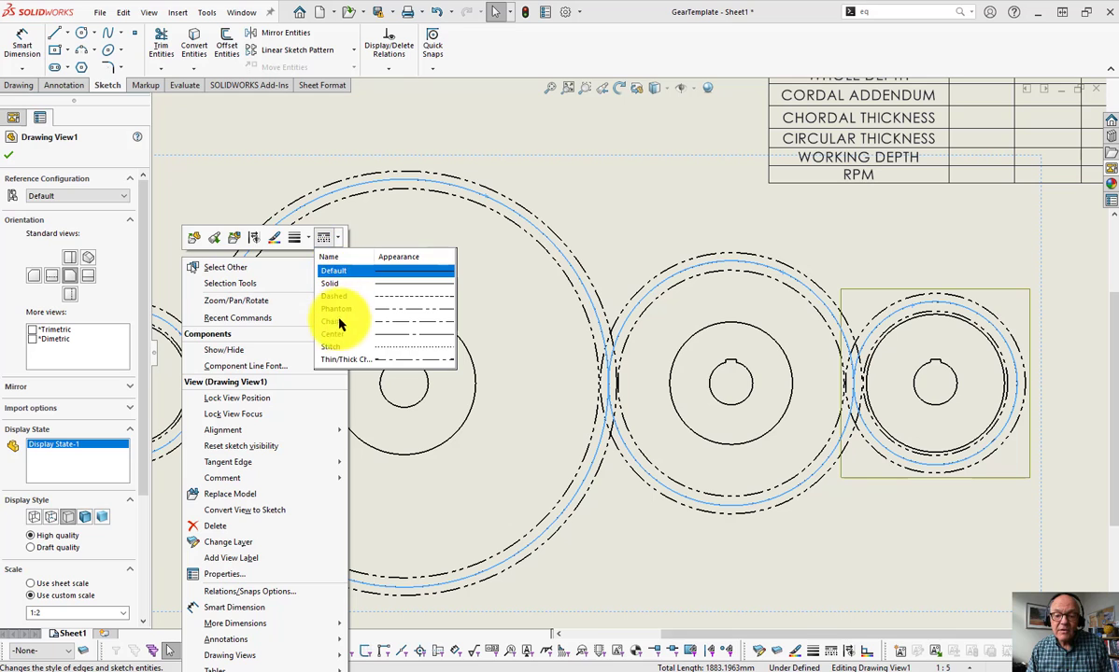
pyautogui.click(330, 312)
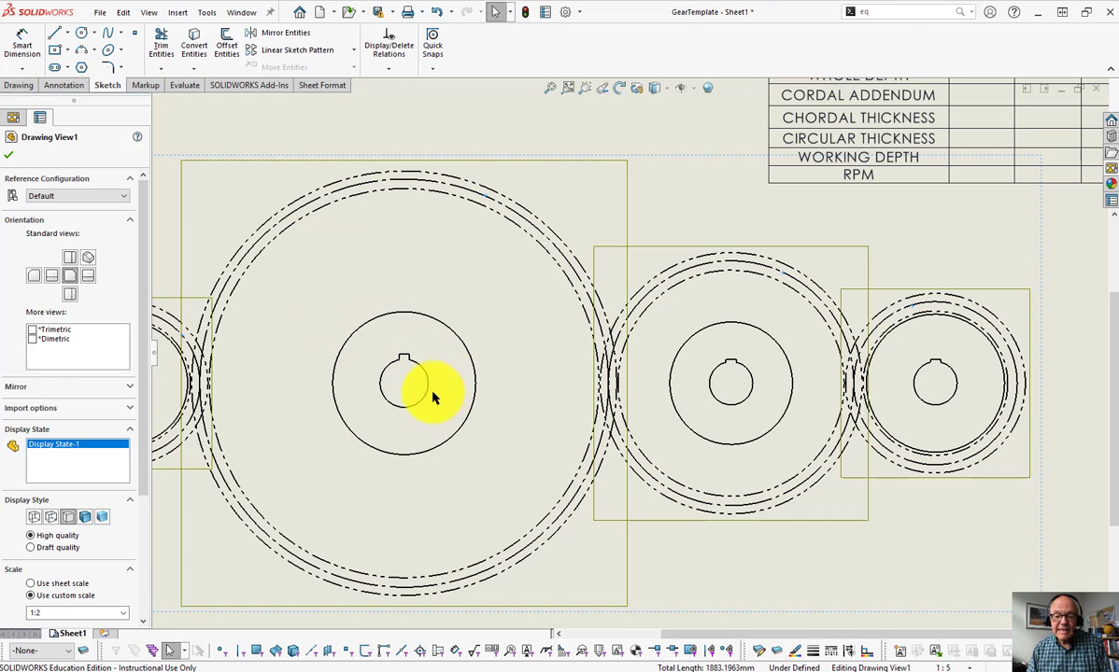
pyautogui.press('Escape')
# - Dimension the horizontal centre distance between the bores of the 18-tooth and 50-tooth gears, placing the dimension below the gears
pyautogui.press('f')
pyautogui.scroll(-8, 364, 458)
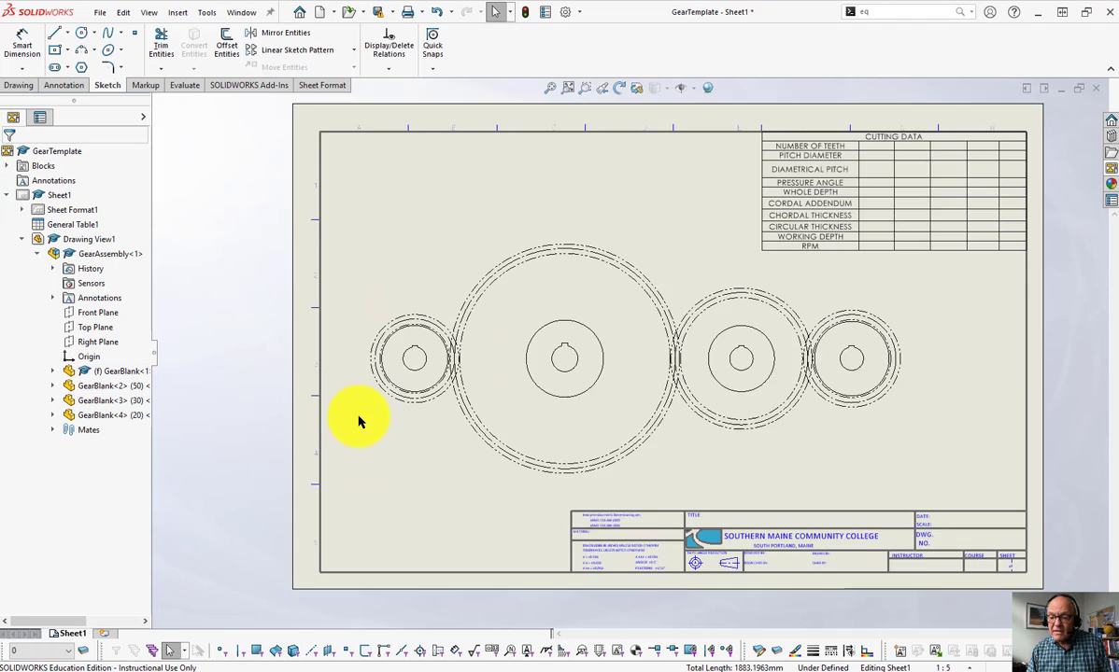
pyautogui.scroll(-3, 621, 373)
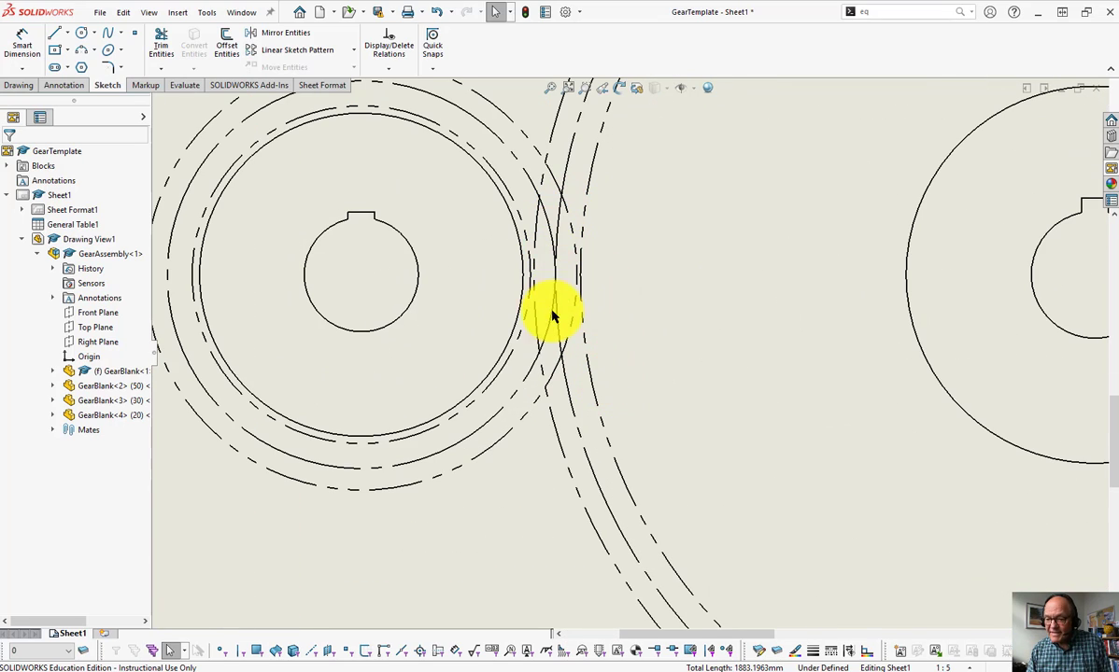
pyautogui.scroll(8, 551, 353)
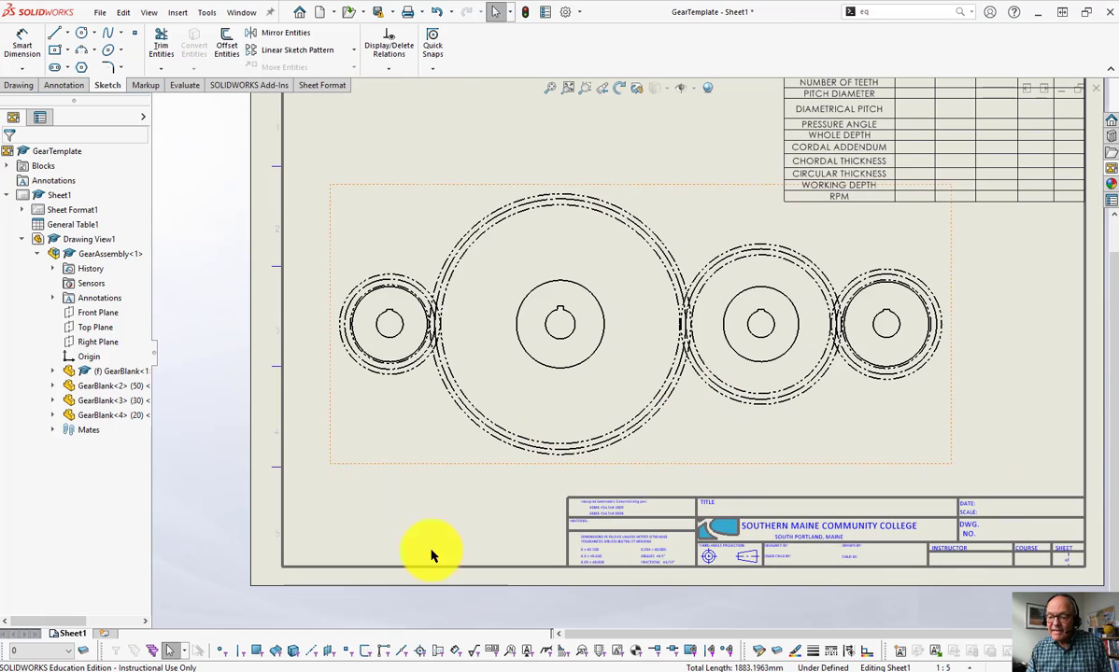
pyautogui.moveTo(407, 527); pyautogui.dragTo(402, 467, button='right')
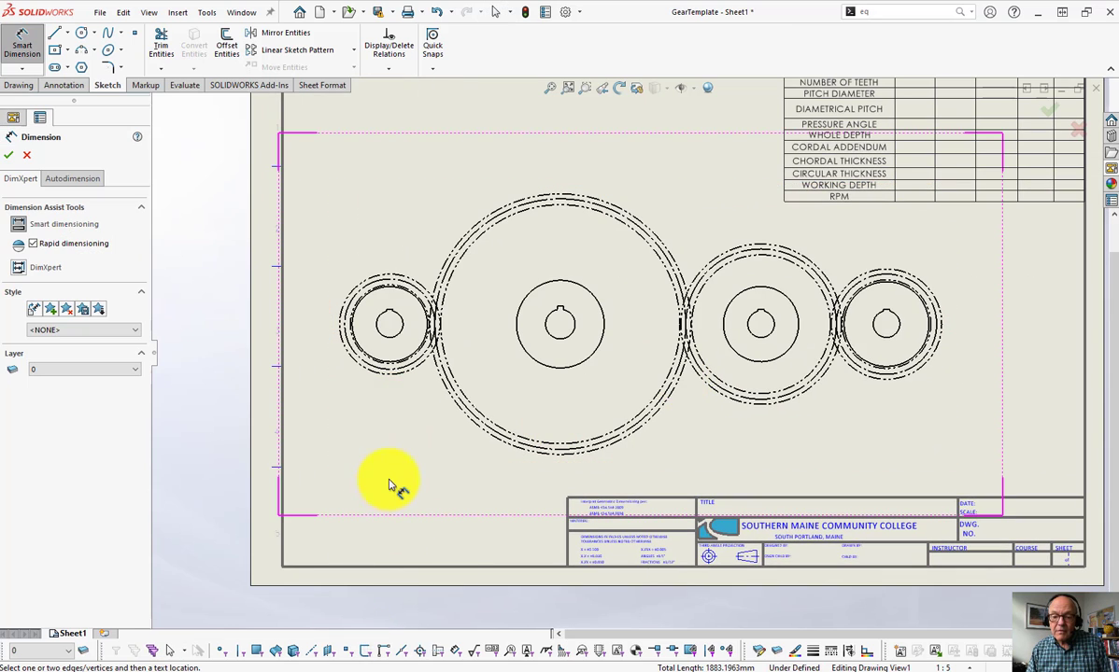
pyautogui.click(391, 338)
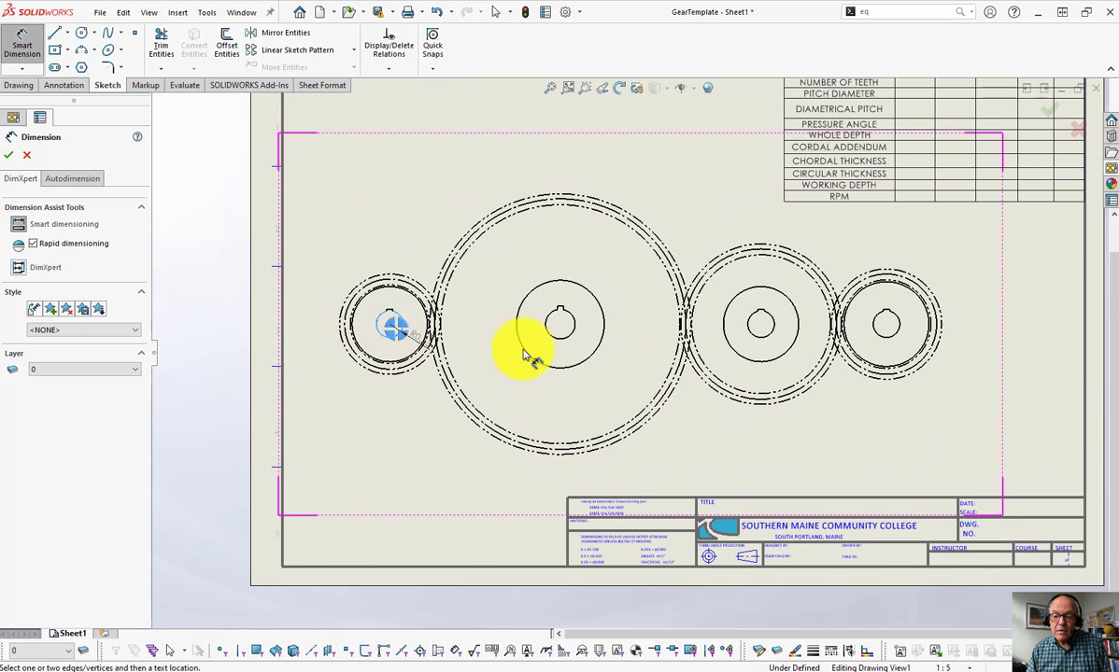
pyautogui.click(565, 343)
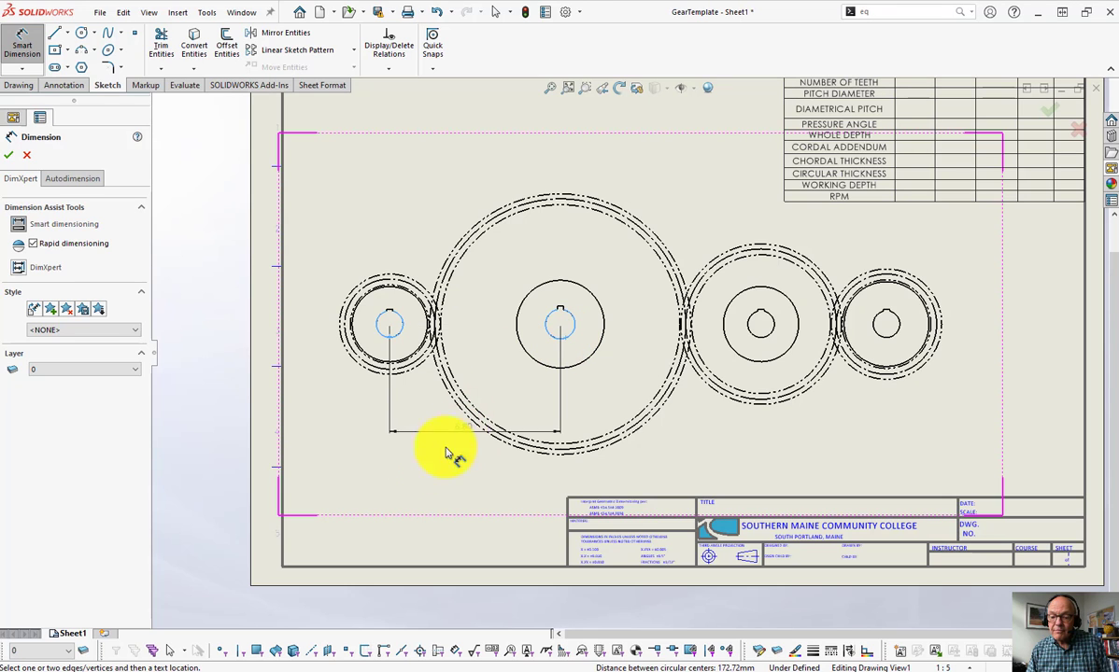
pyautogui.click(446, 483)
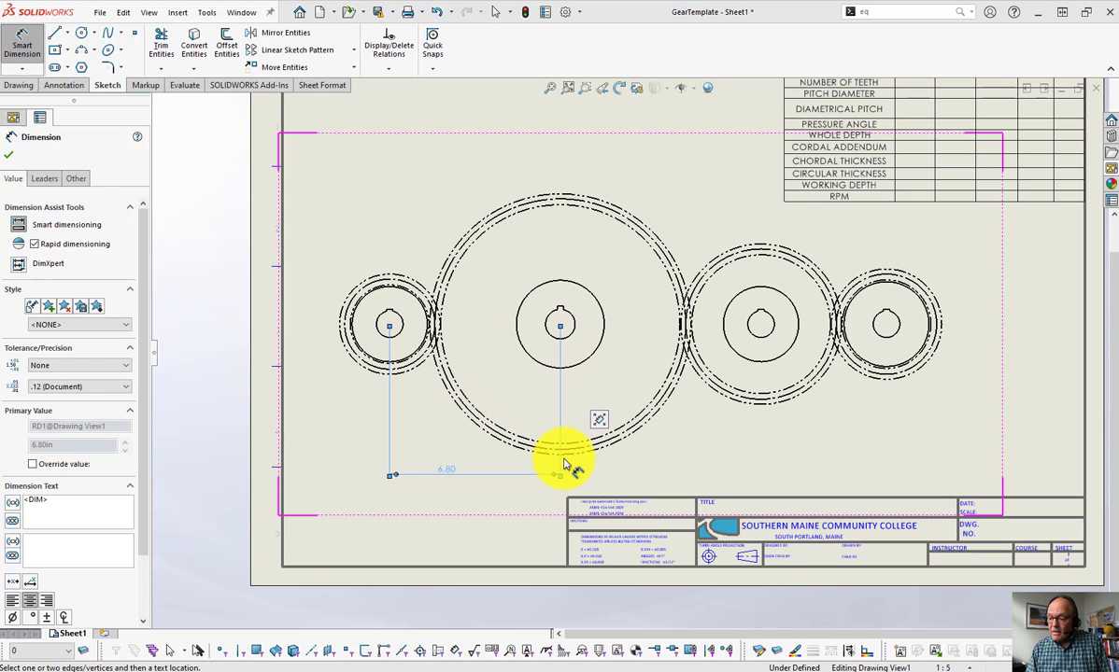
pyautogui.press('Escape')
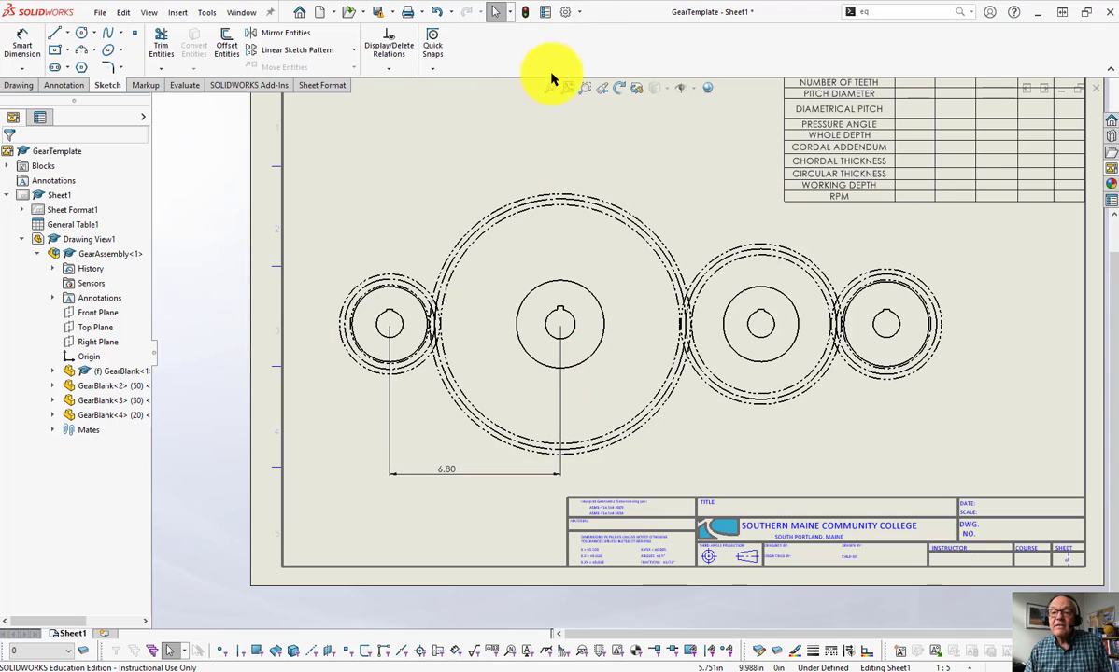
# - Set the drawing's overall drafting standard to ANSI in the document properties
pyautogui.click(579, 13)
pyautogui.click(592, 31)
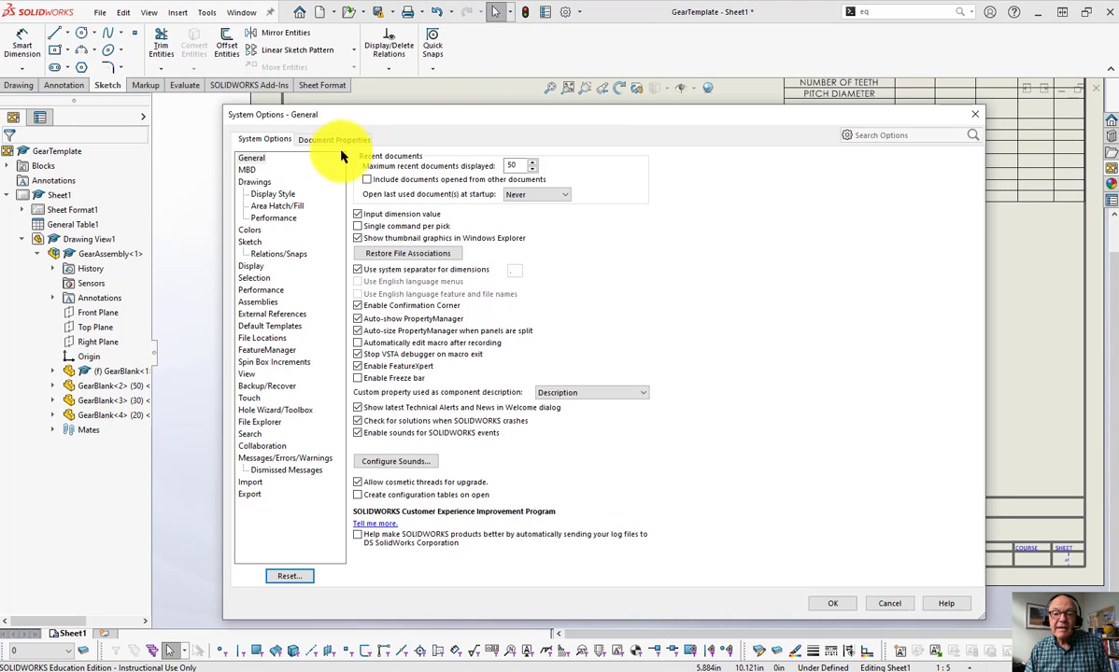
pyautogui.click(334, 139)
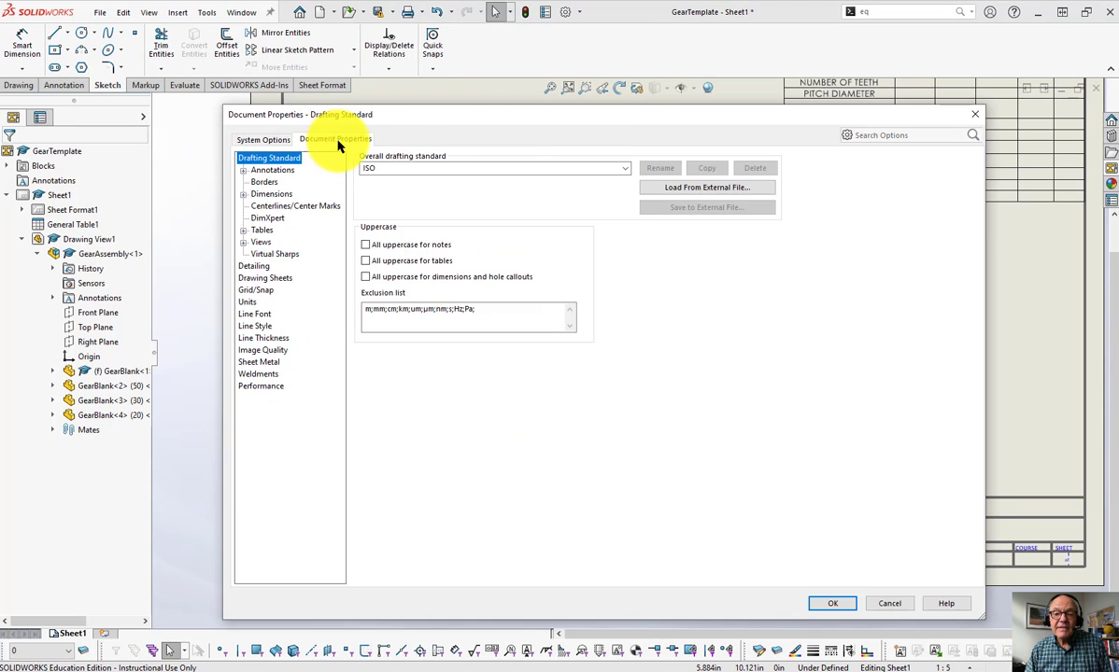
pyautogui.click(627, 172)
pyautogui.scroll(1, 387, 177)
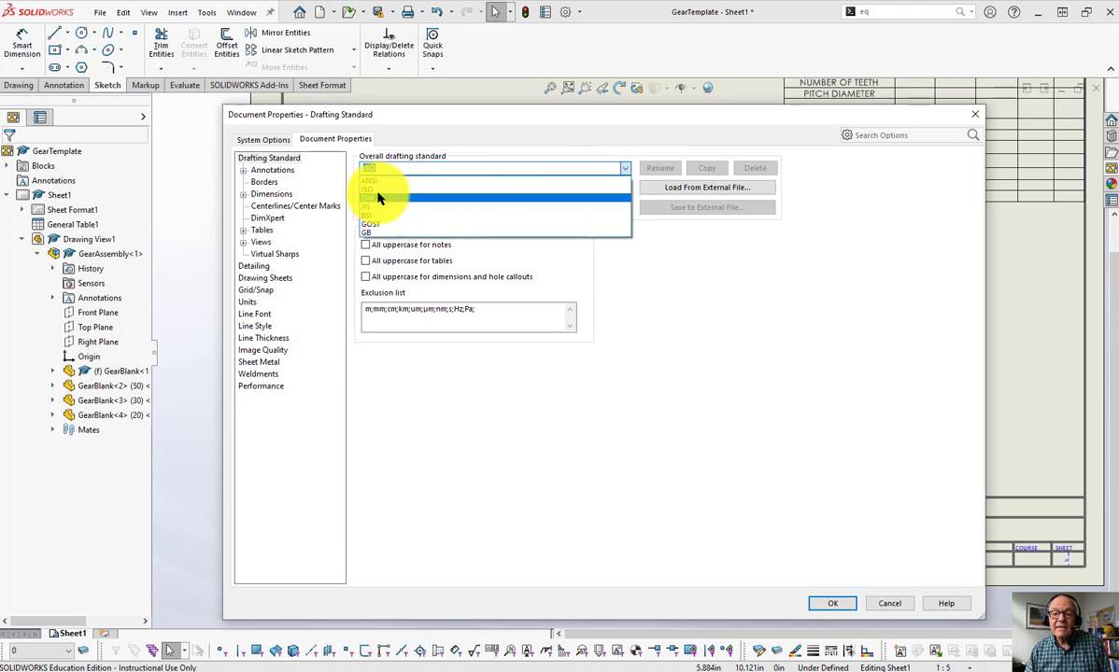
pyautogui.click(375, 180)
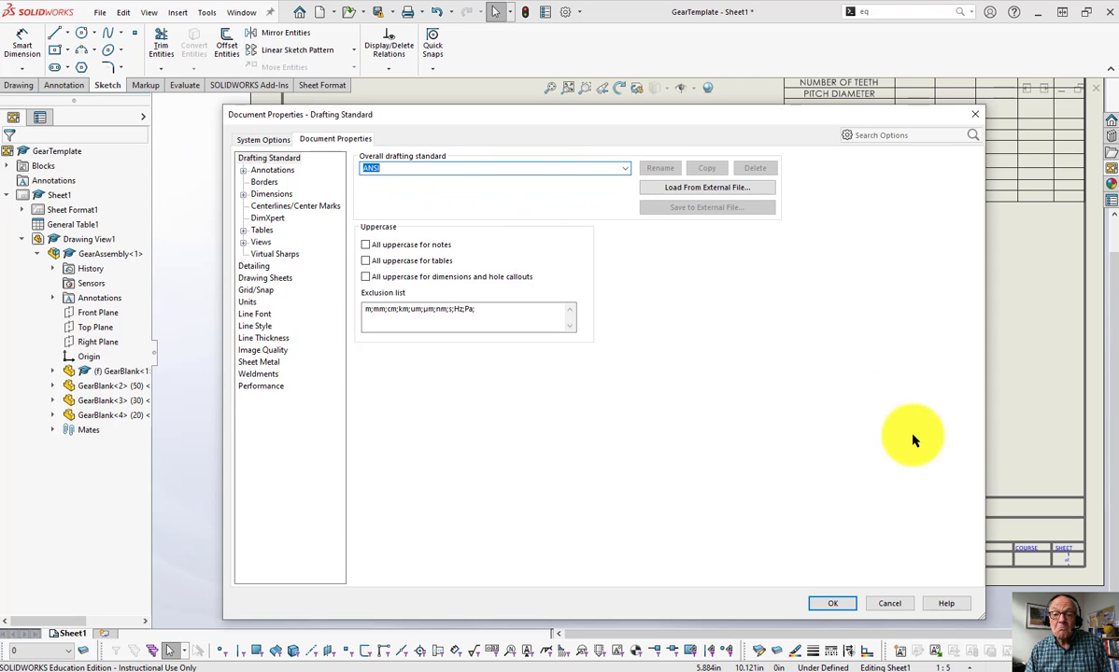
pyautogui.click(828, 604)
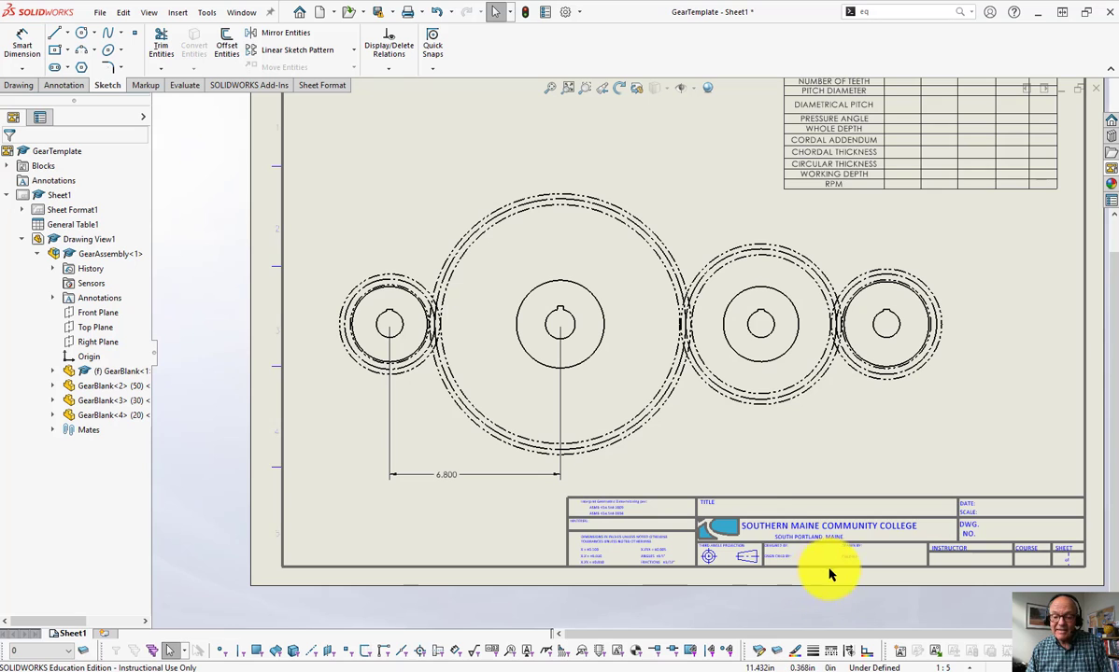
pyautogui.moveTo(791, 423); pyautogui.dragTo(727, 390, button='middle')
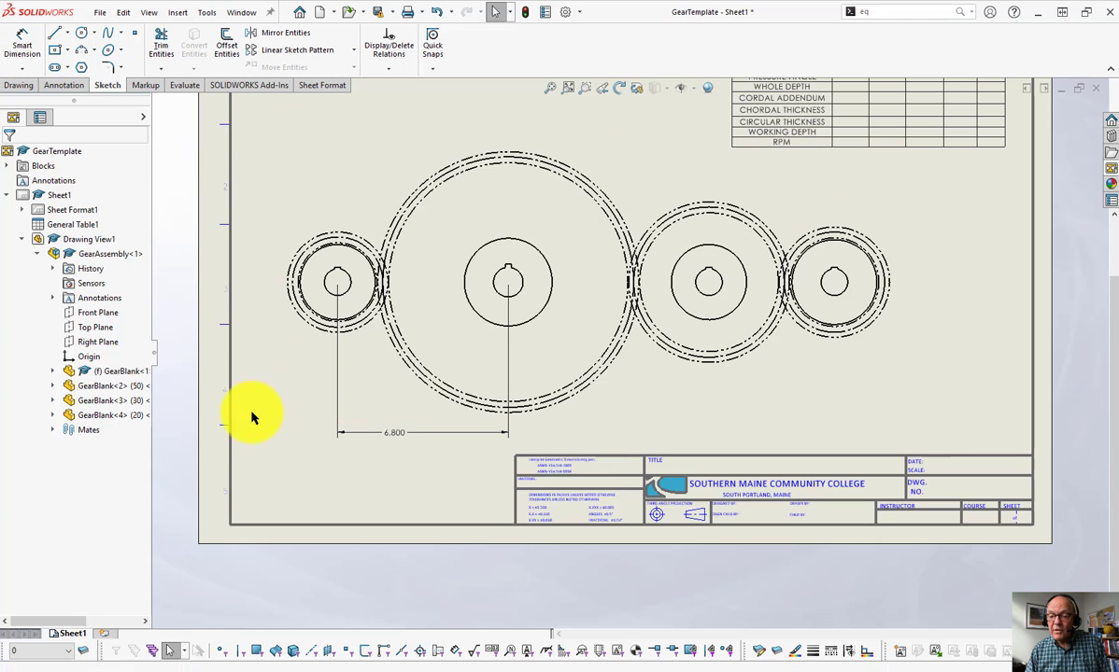
pyautogui.scroll(-2, 355, 289)
pyautogui.scroll(-2, 409, 339)
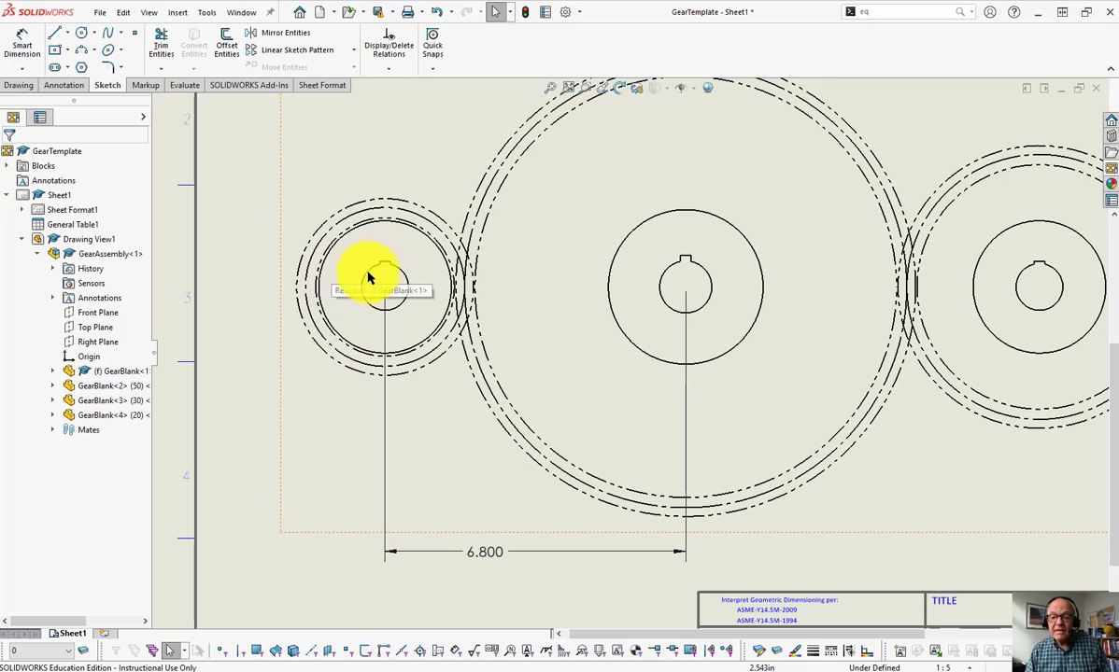
pyautogui.scroll(2, 579, 394)
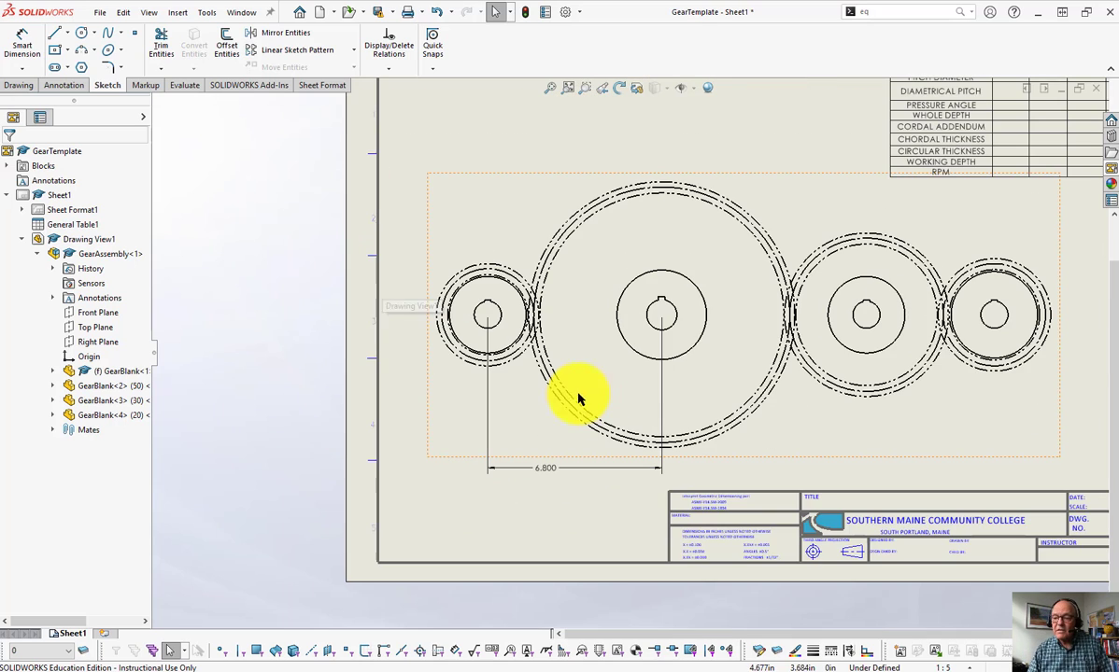
pyautogui.moveTo(989, 327); pyautogui.dragTo(779, 357, button='middle')
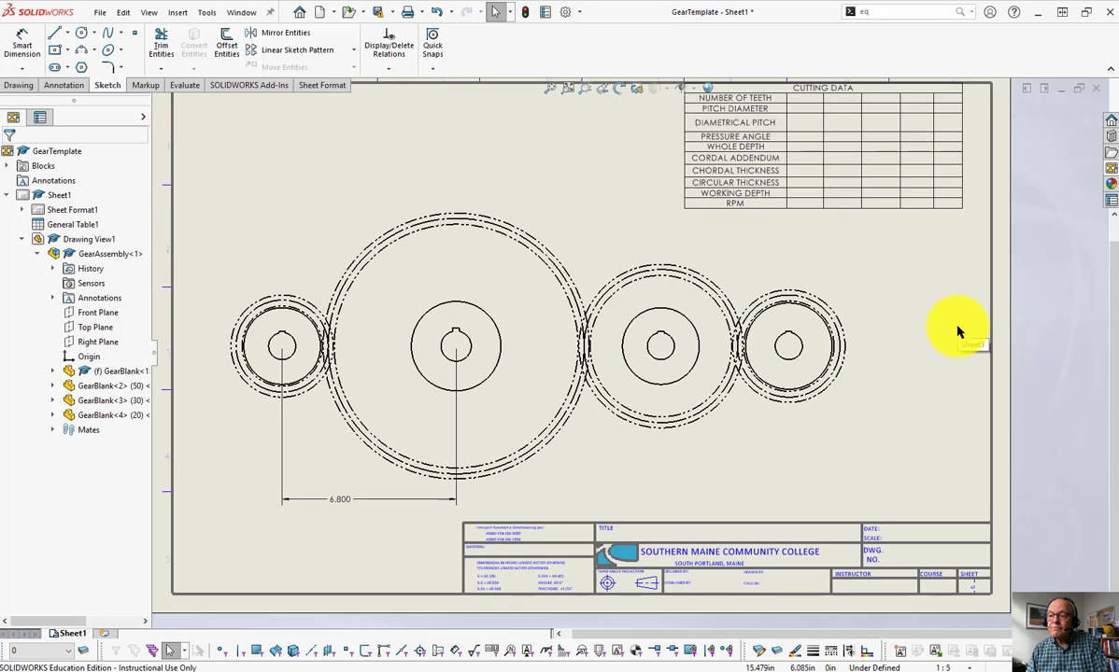
# - Fill the first gear's column in the Cutting Data table with 18 for number of teeth and 3.6 for pitch diameter
pyautogui.scroll(2, 911, 294)
pyautogui.scroll(-6, 717, 215)
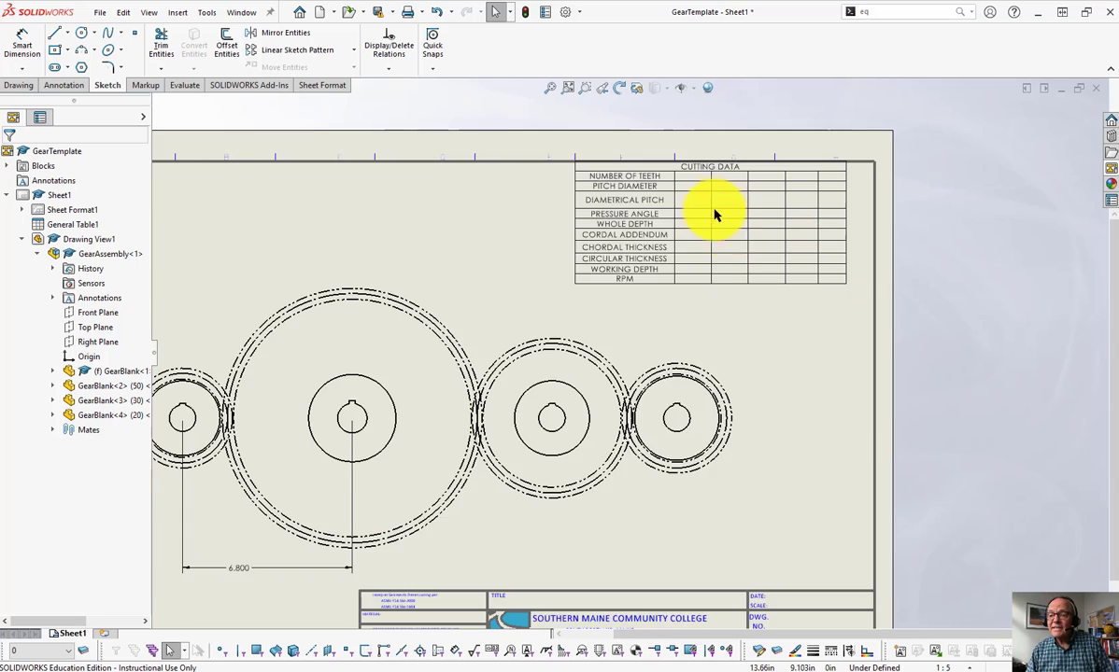
pyautogui.scroll(-1, 671, 261)
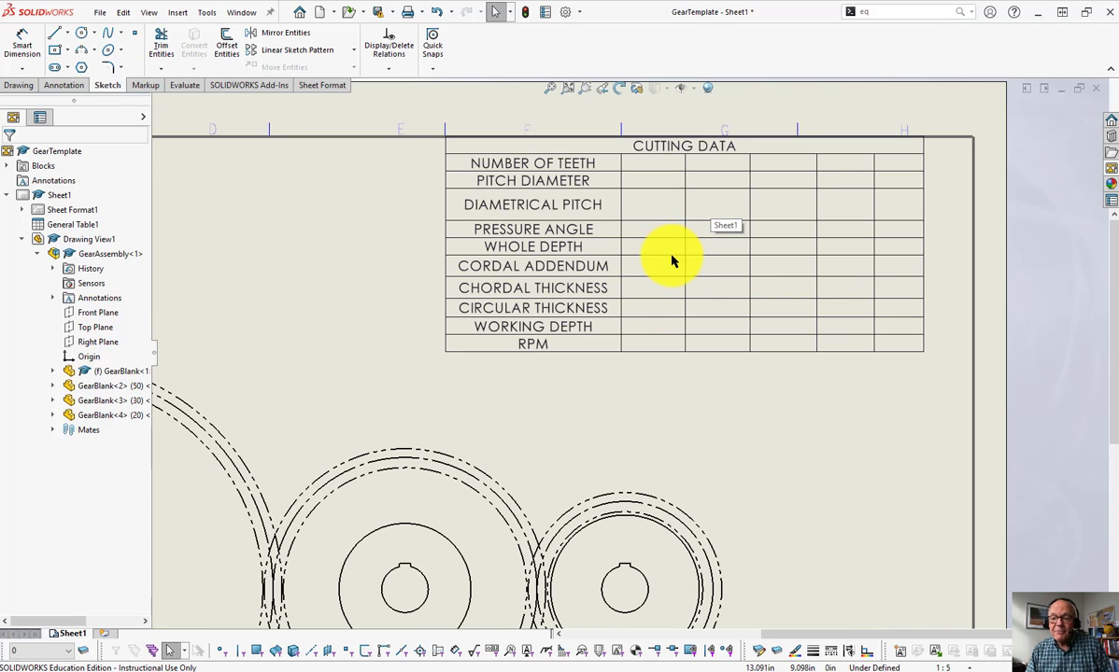
pyautogui.click(659, 165)
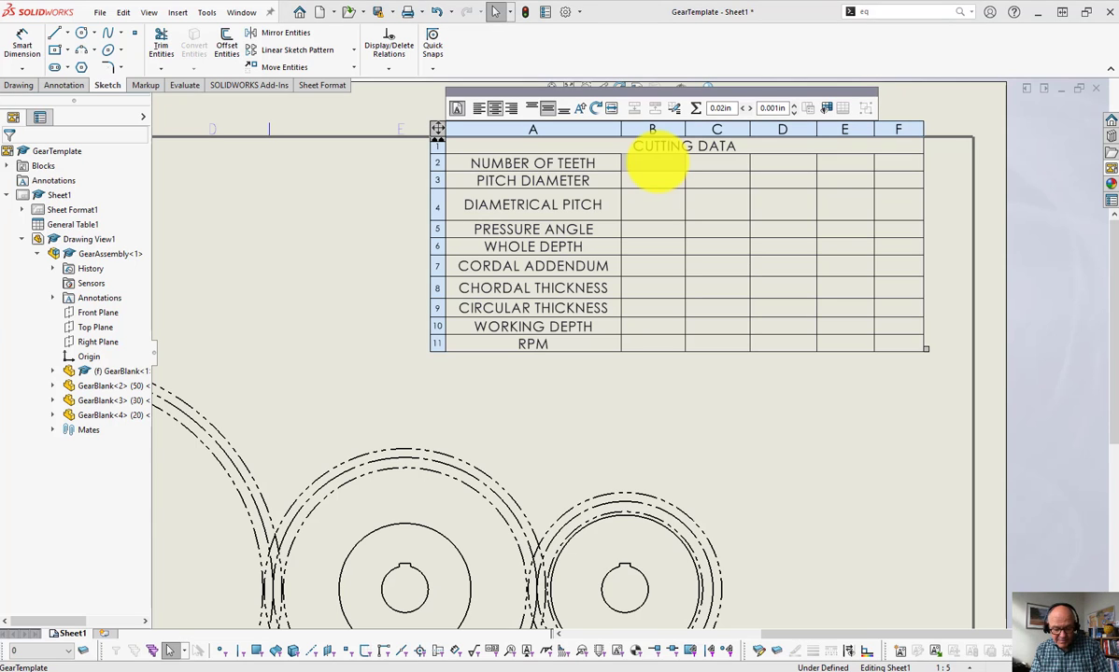
pyautogui.doubleClick(653, 164)
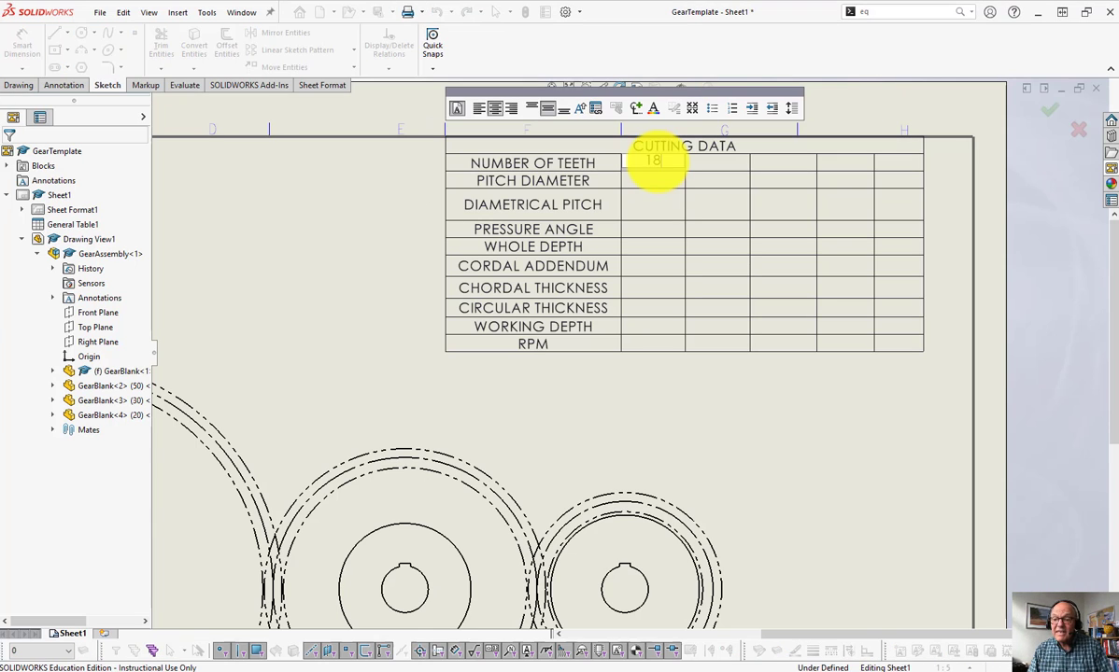
pyautogui.write('18')
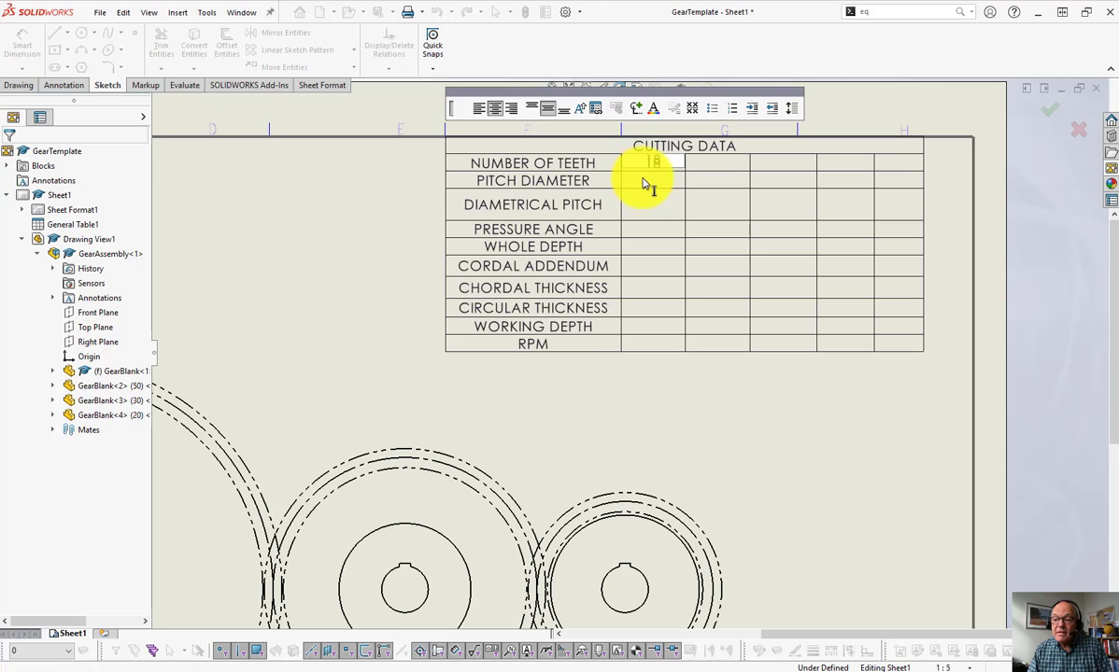
pyautogui.click(641, 183)
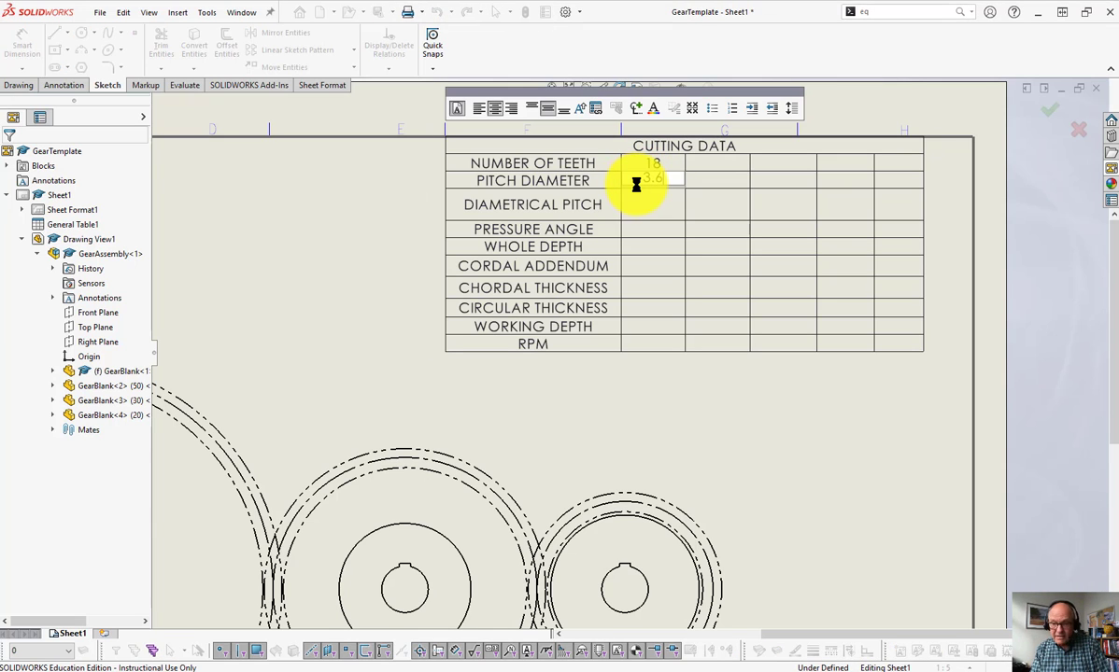
pyautogui.write('3.6')
# - Enter a diametrical pitch of 5 for all four gears in the Cutting Data table, columns B to E
pyautogui.click(661, 208)
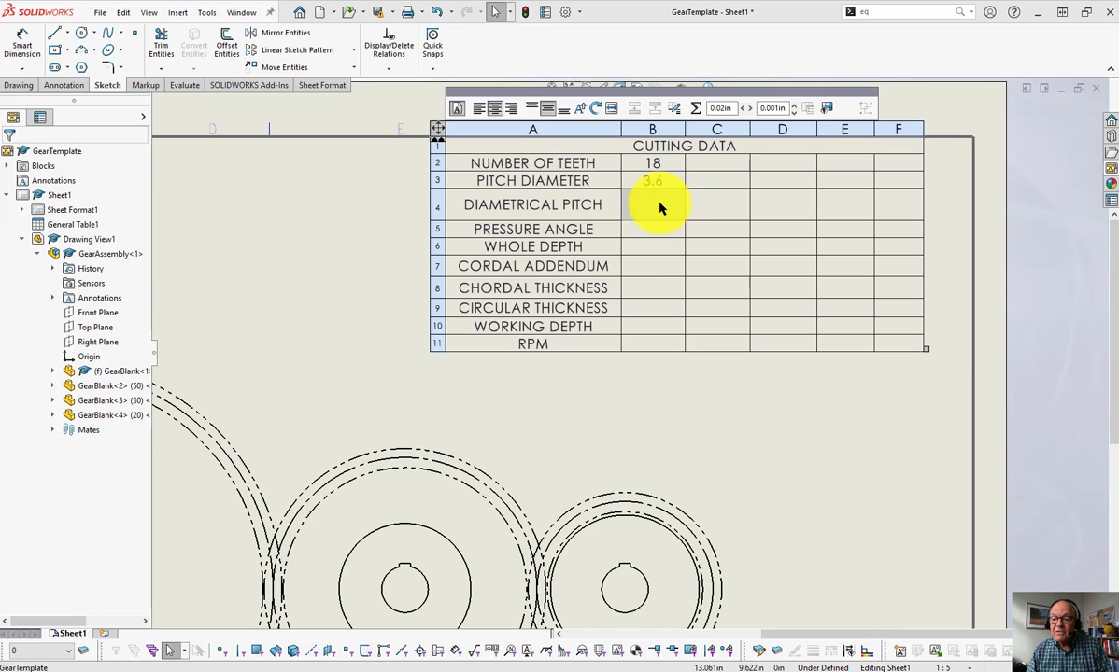
pyautogui.write('5')
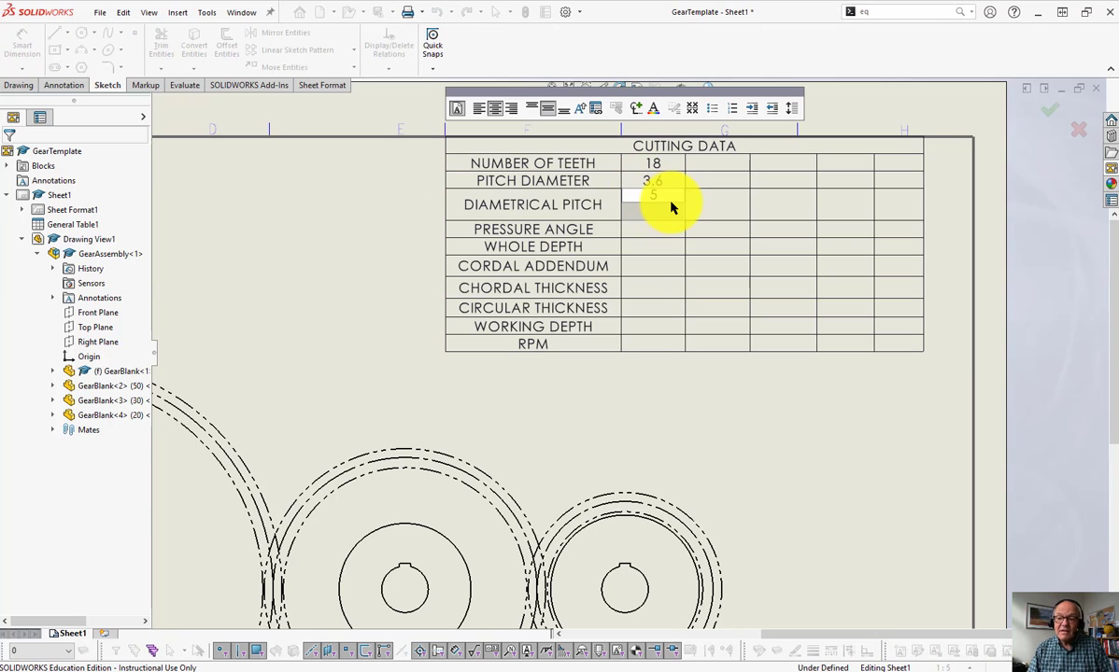
pyautogui.press('Tab')
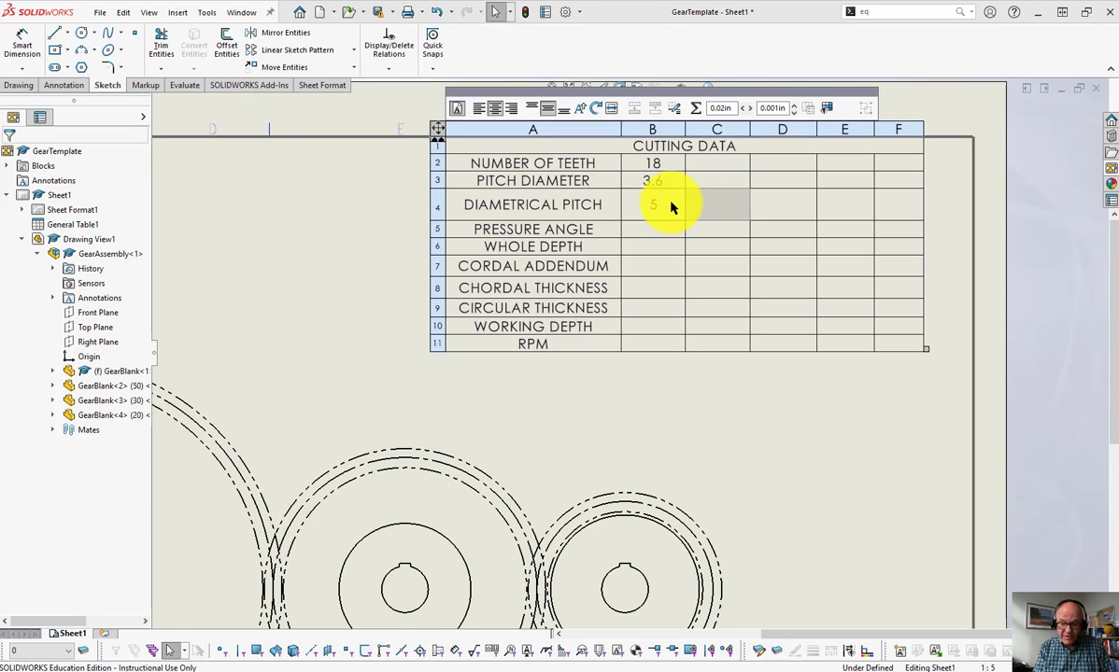
pyautogui.write('5')
pyautogui.press('Tab')
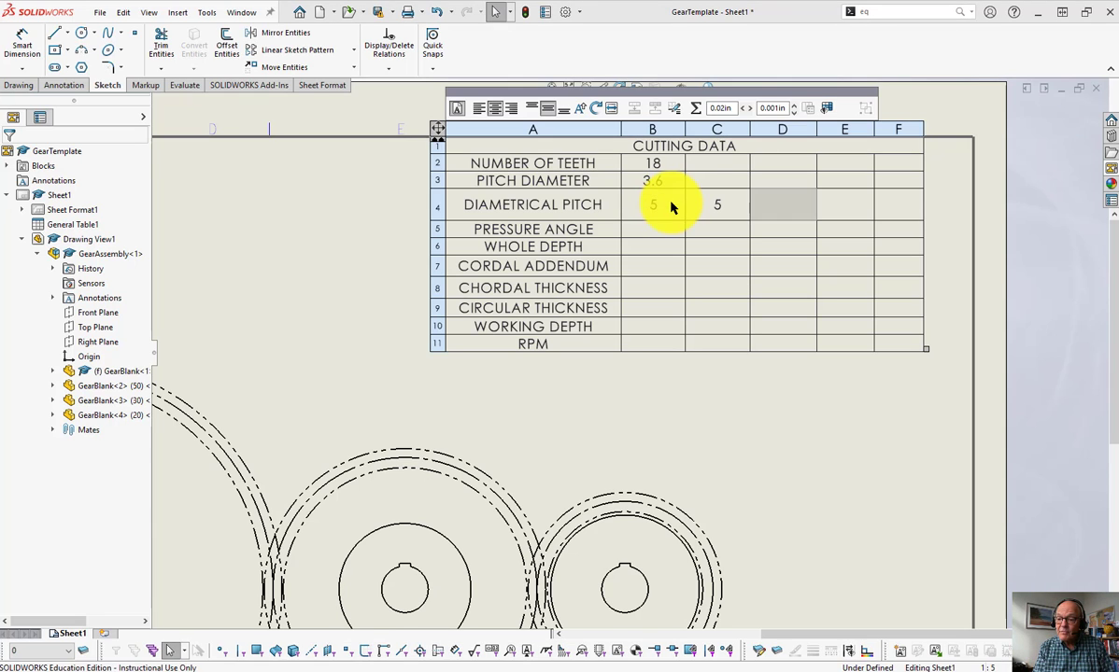
pyautogui.write('5')
pyautogui.press('Tab')
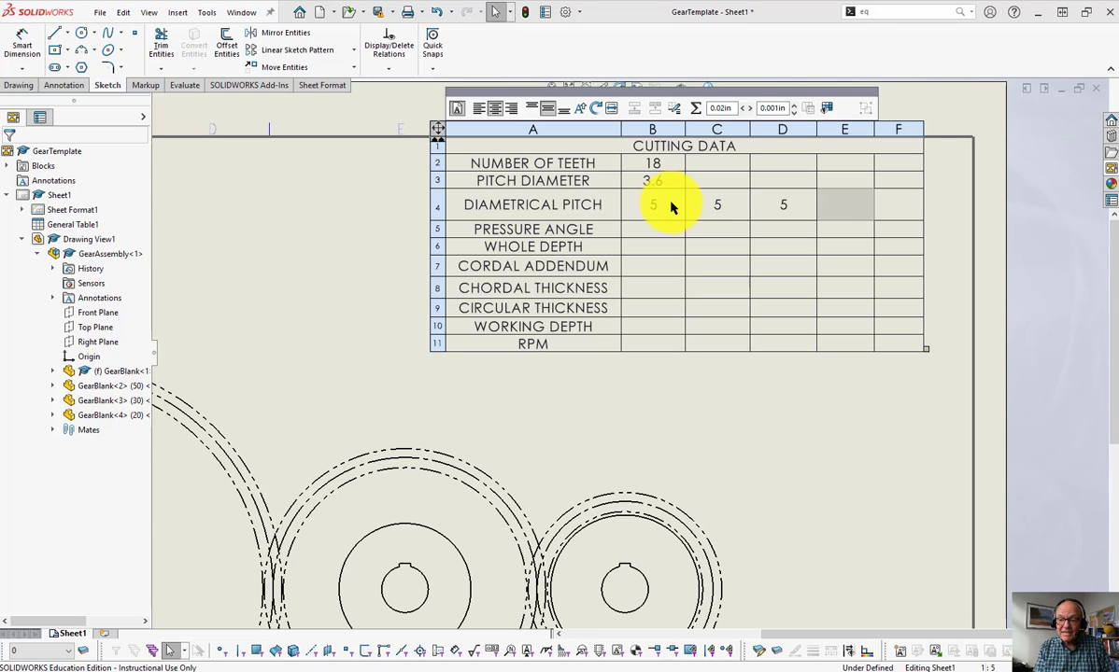
pyautogui.write('5')
pyautogui.press('Tab')
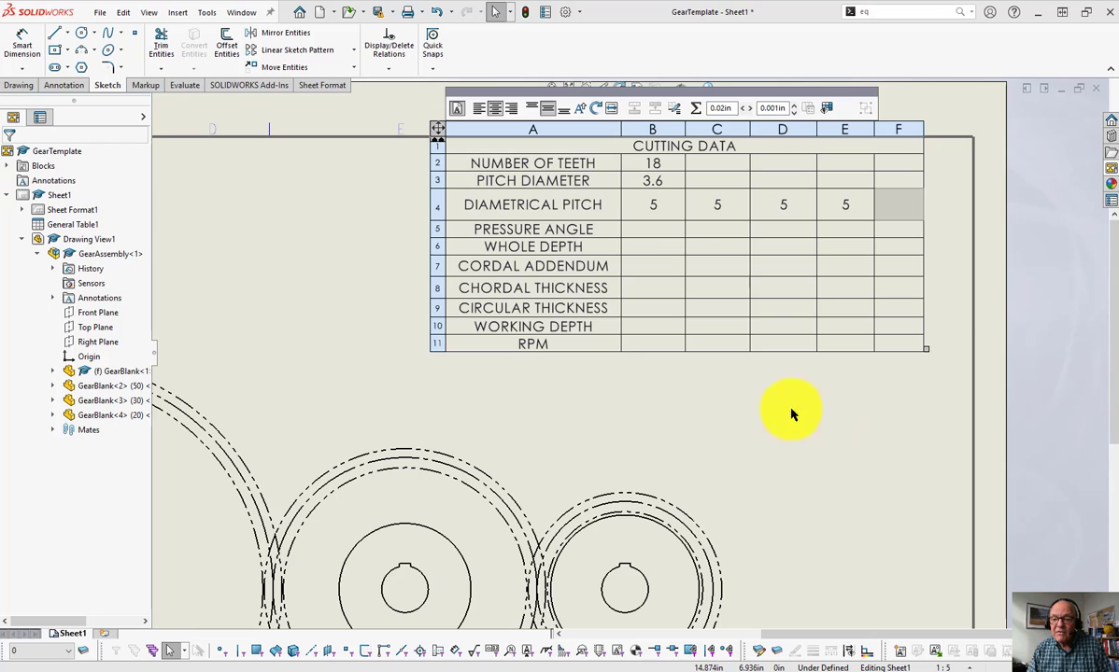
# - Enter a pressure angle of 20 for all four gears in the Cutting Data table, columns B to E
pyautogui.click(656, 237)
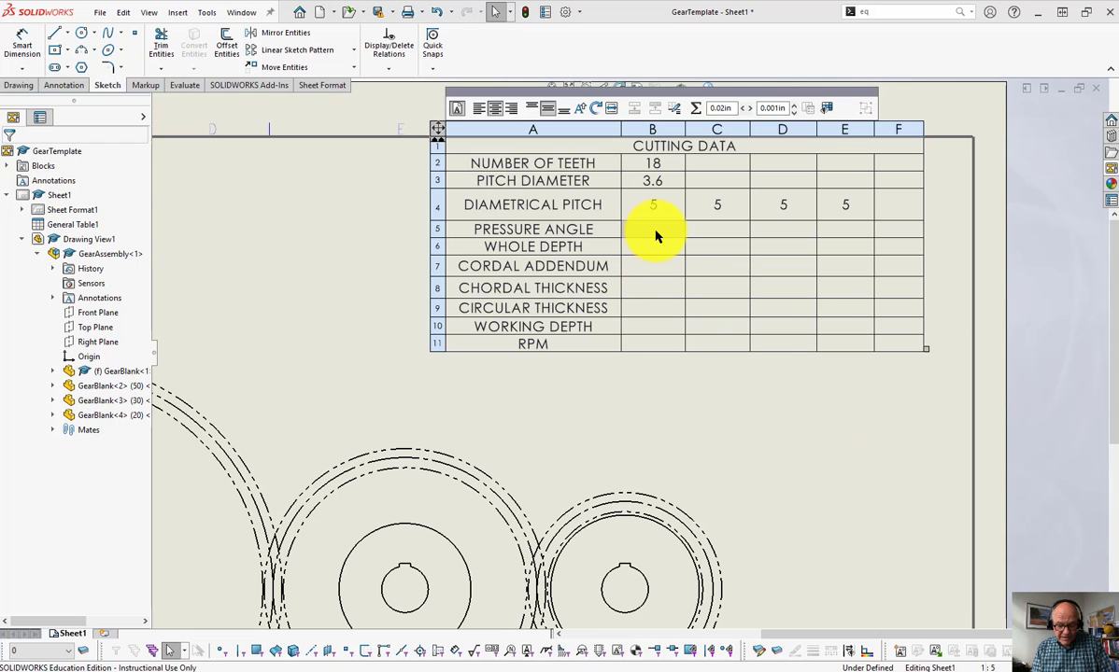
pyautogui.write('14')
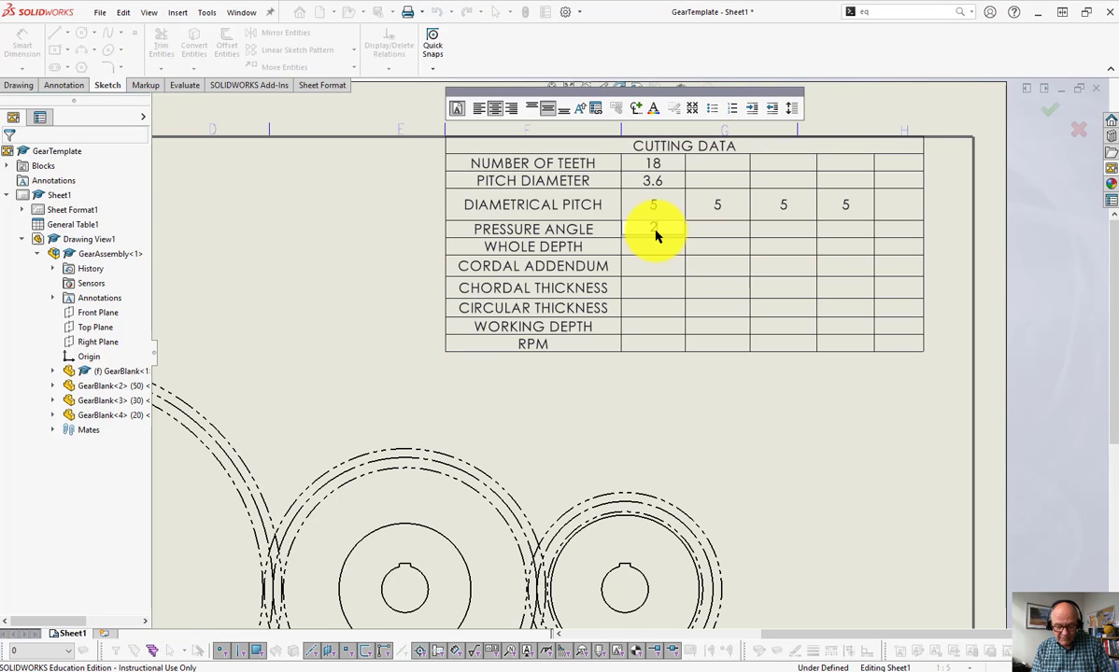
pyautogui.press('Tab')
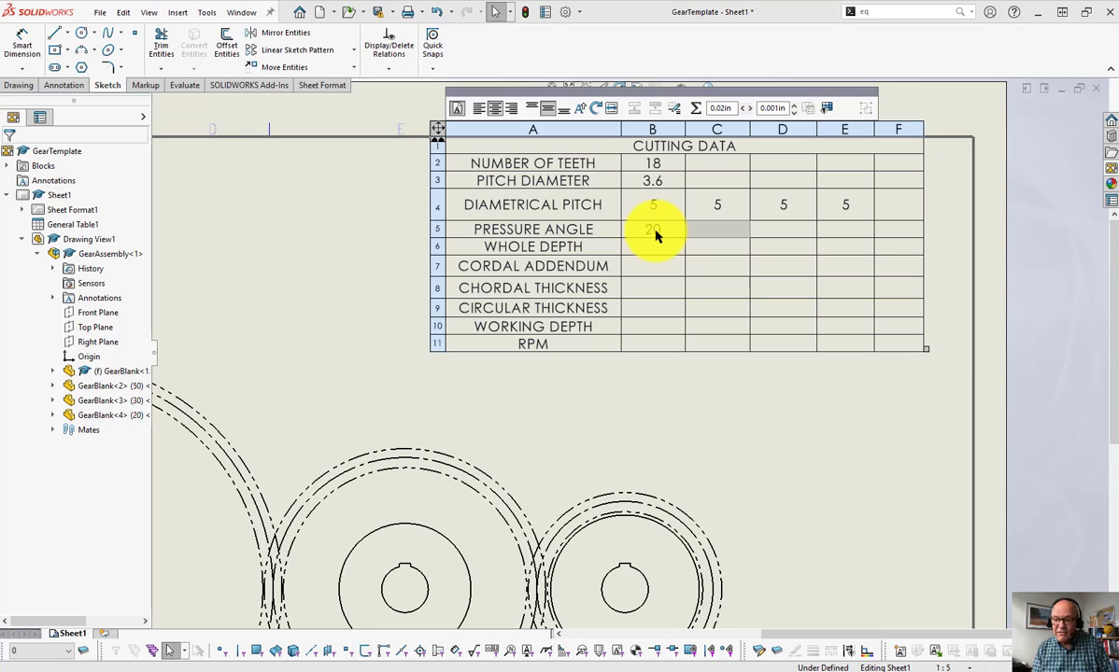
pyautogui.write('2020')
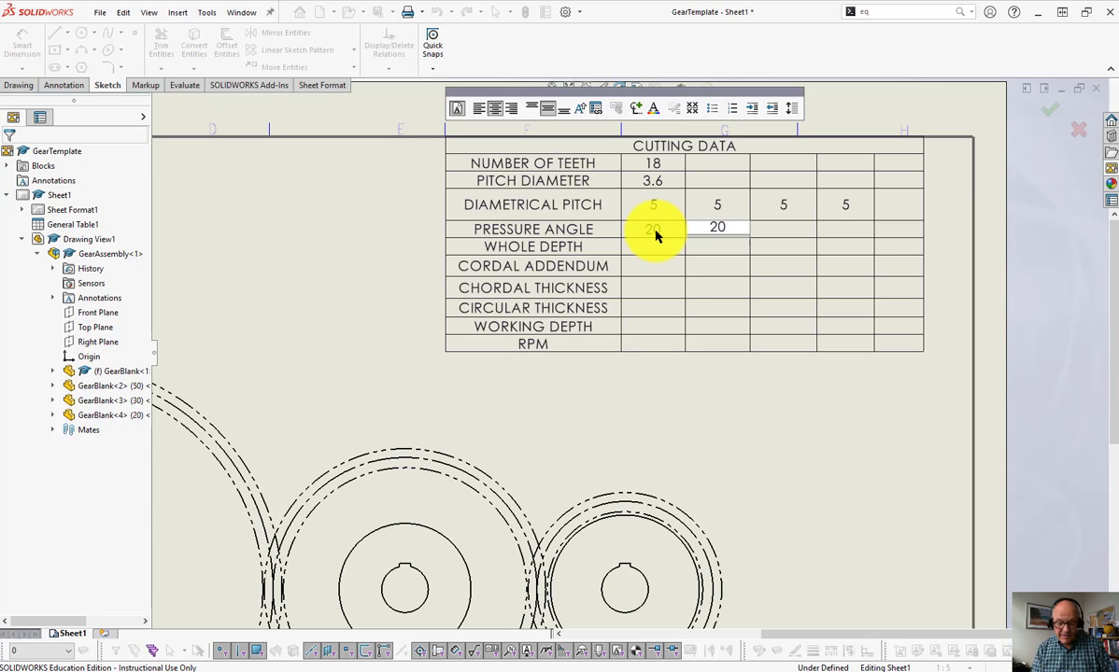
pyautogui.press('Tab')
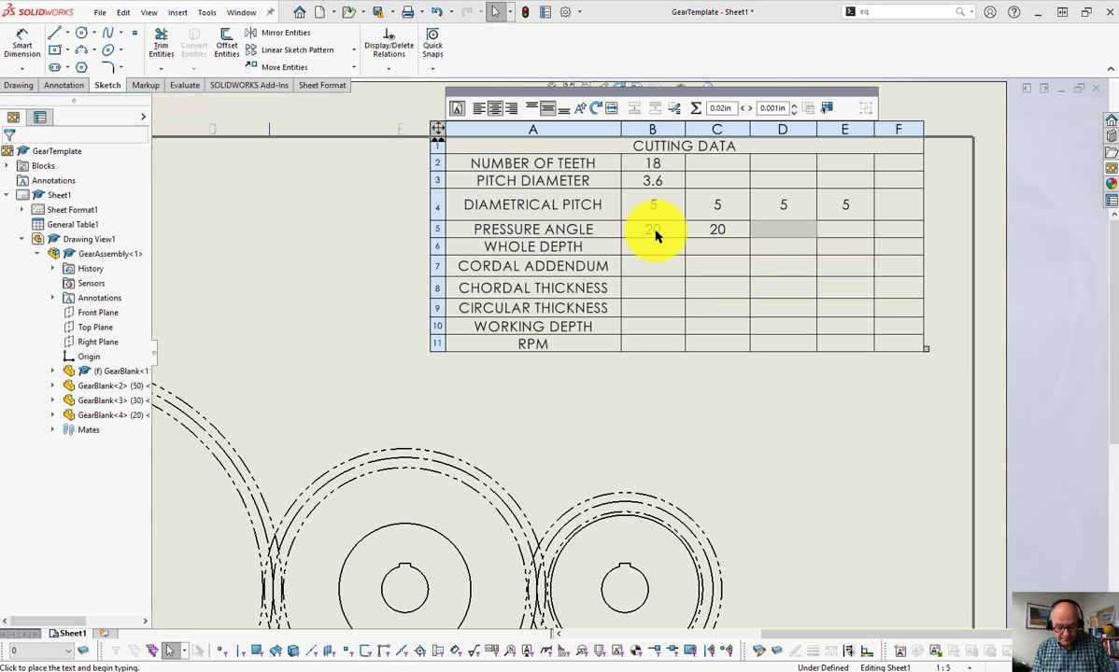
pyautogui.write('20')
pyautogui.press('Tab')
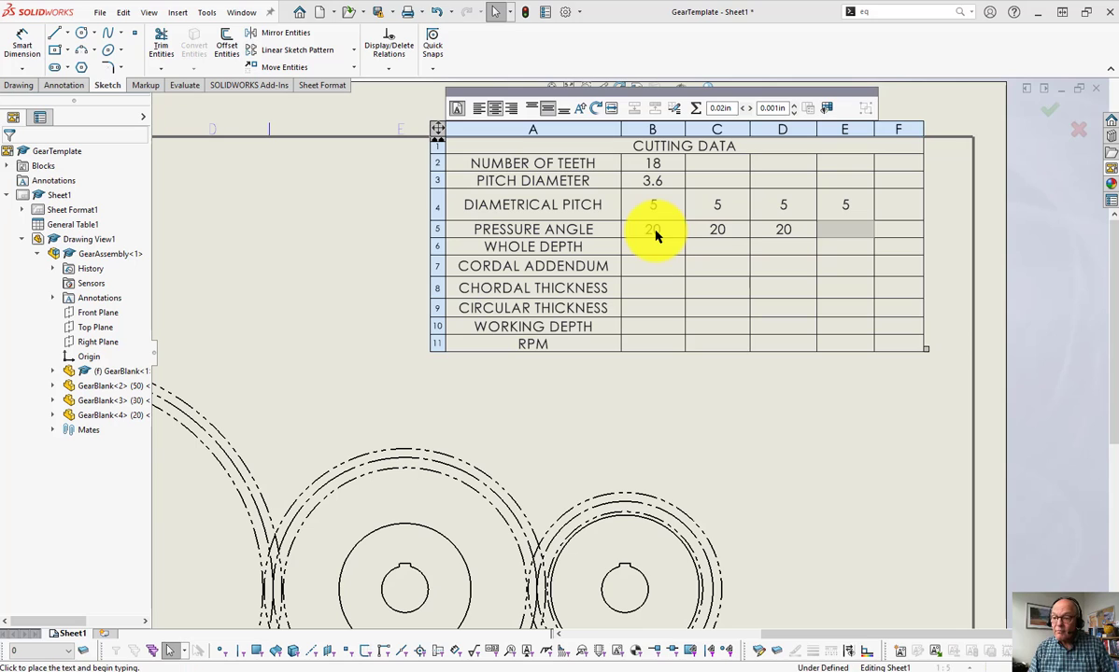
pyautogui.write('20')
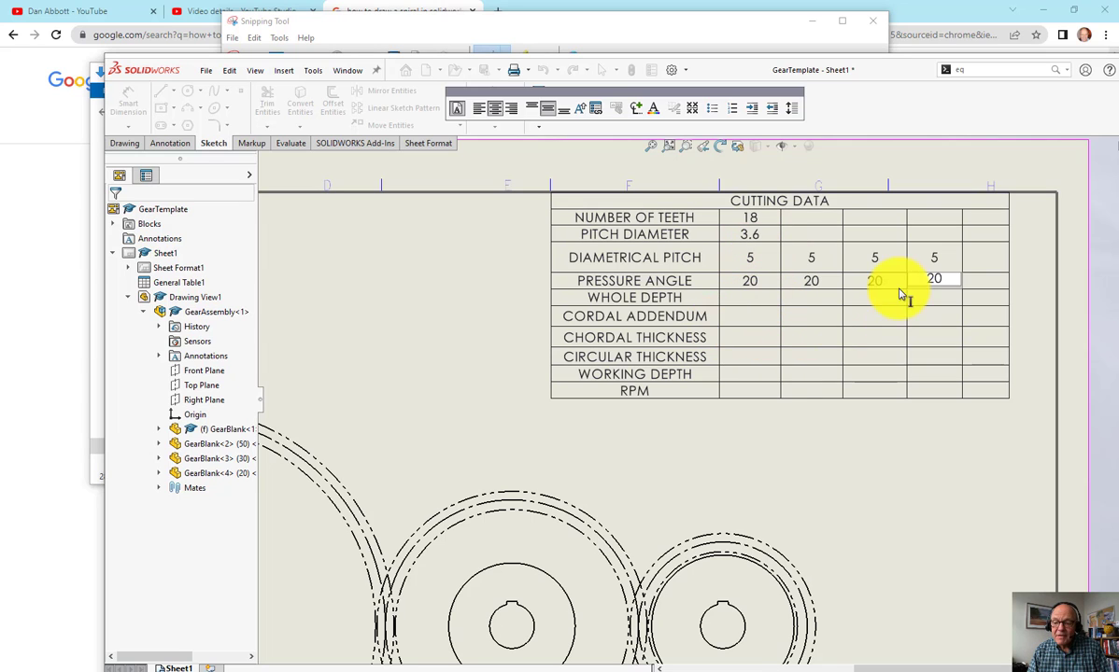
pyautogui.click(939, 299)
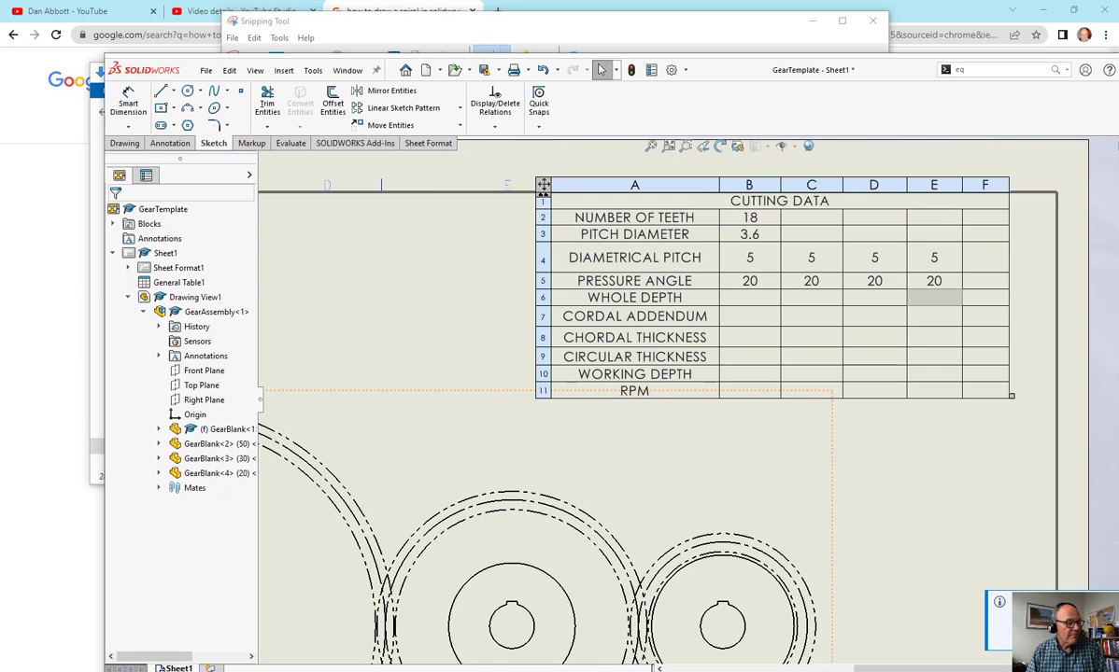
# - Switch to GearsHandout.pdf in Adobe Acrobat, place it beside the drawing and examine the inch-gear formulas in Table 20-15
pyautogui.moveTo(0, 56); pyautogui.dragTo(245, 12)
pyautogui.scroll(-15, 292, 324)
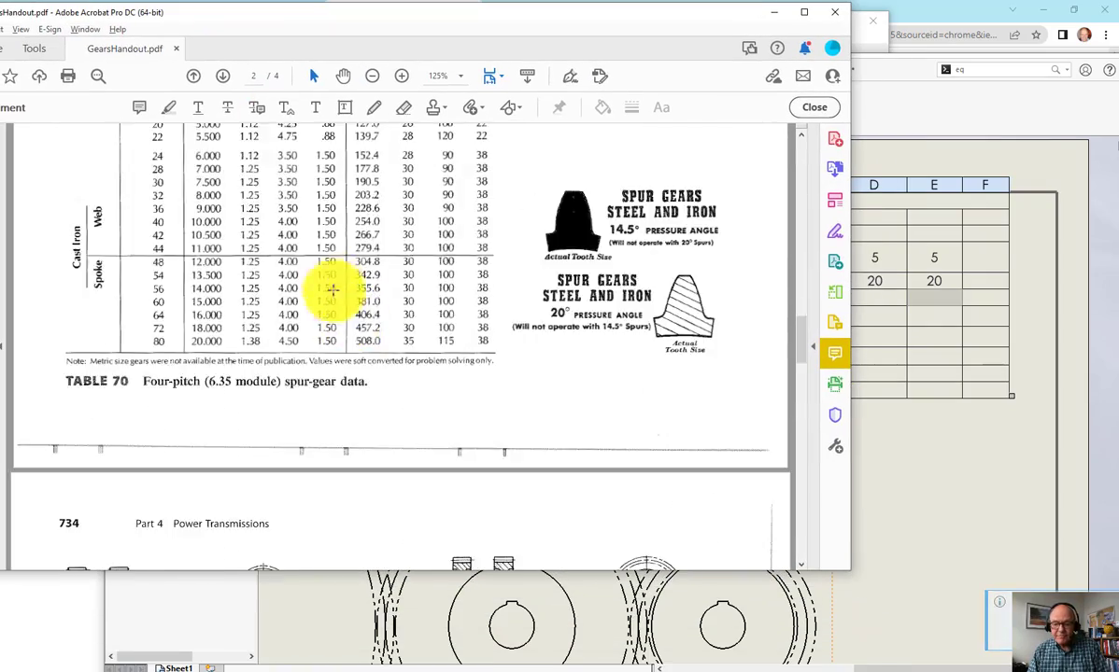
pyautogui.scroll(-8, 265, 371)
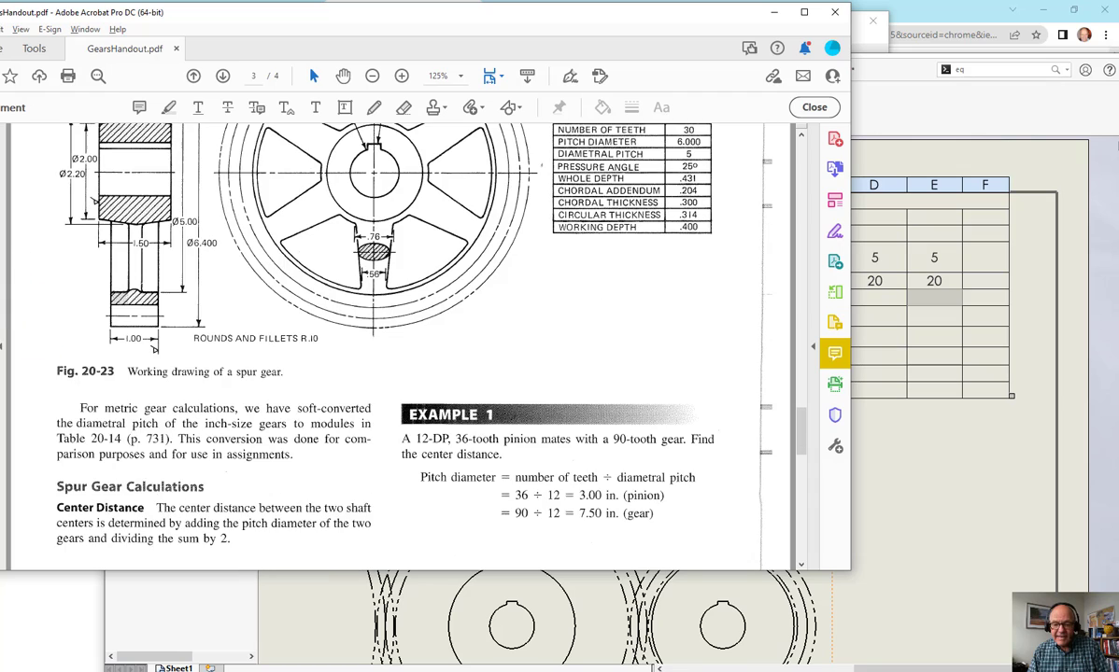
pyautogui.scroll(-5, 425, 299)
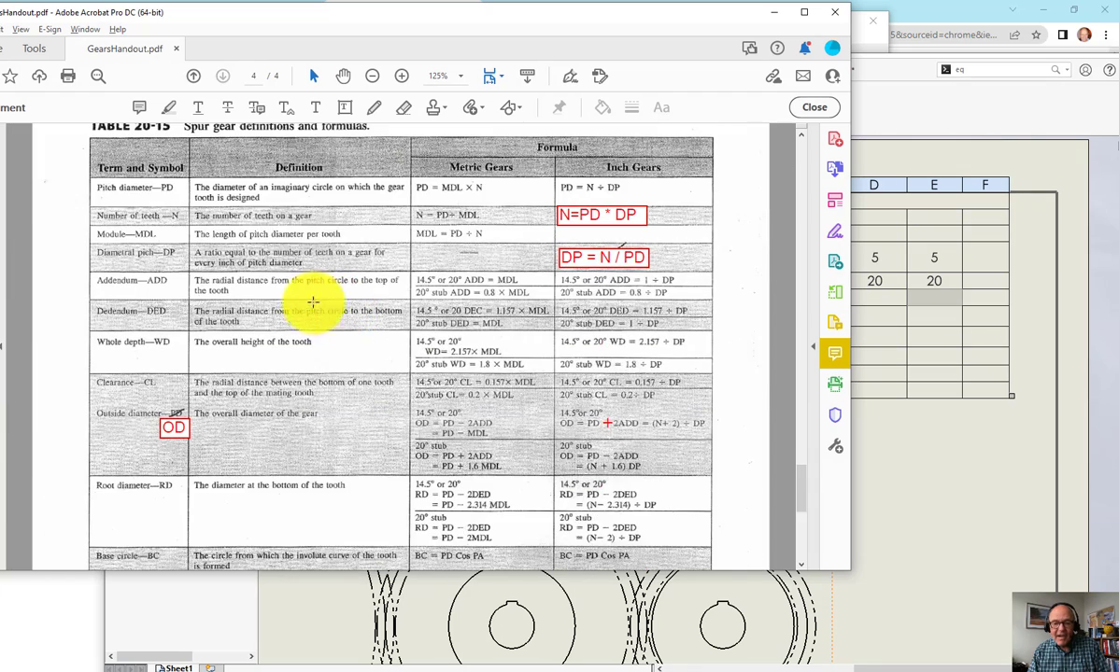
pyautogui.moveTo(435, 21); pyautogui.dragTo(417, 38)
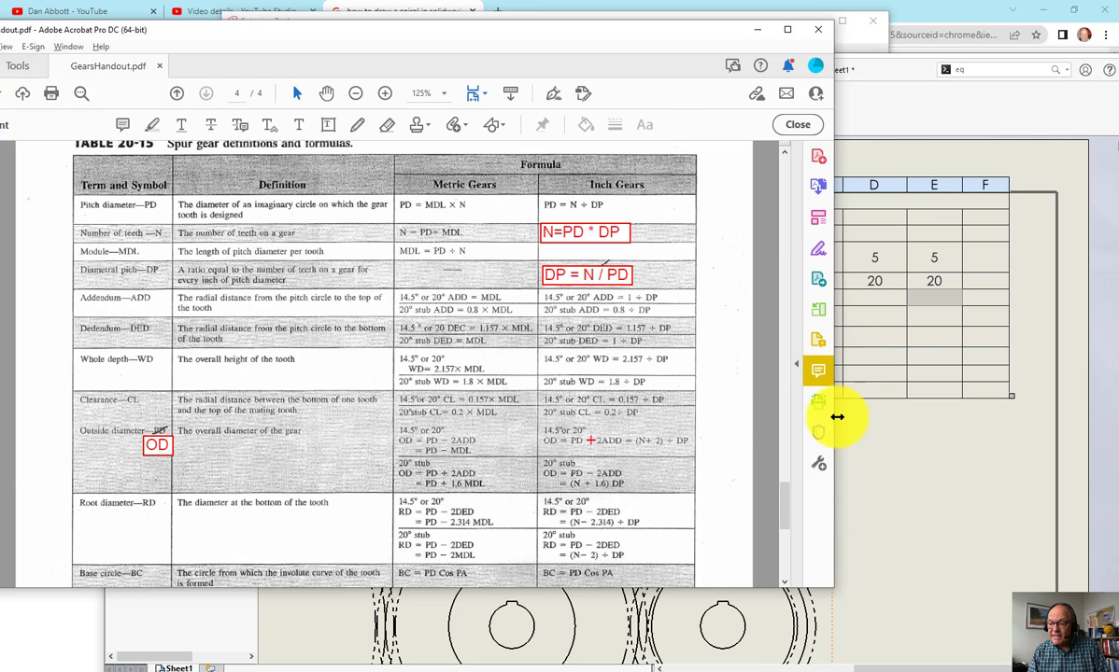
pyautogui.moveTo(839, 417); pyautogui.dragTo(580, 429)
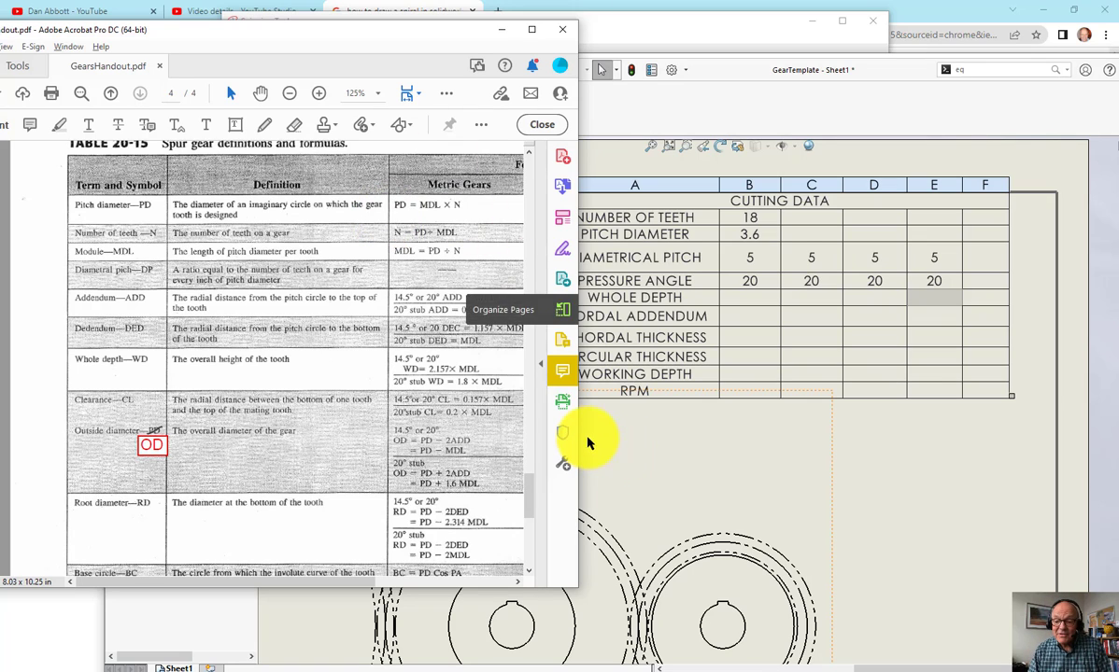
pyautogui.moveTo(581, 425); pyautogui.dragTo(739, 418)
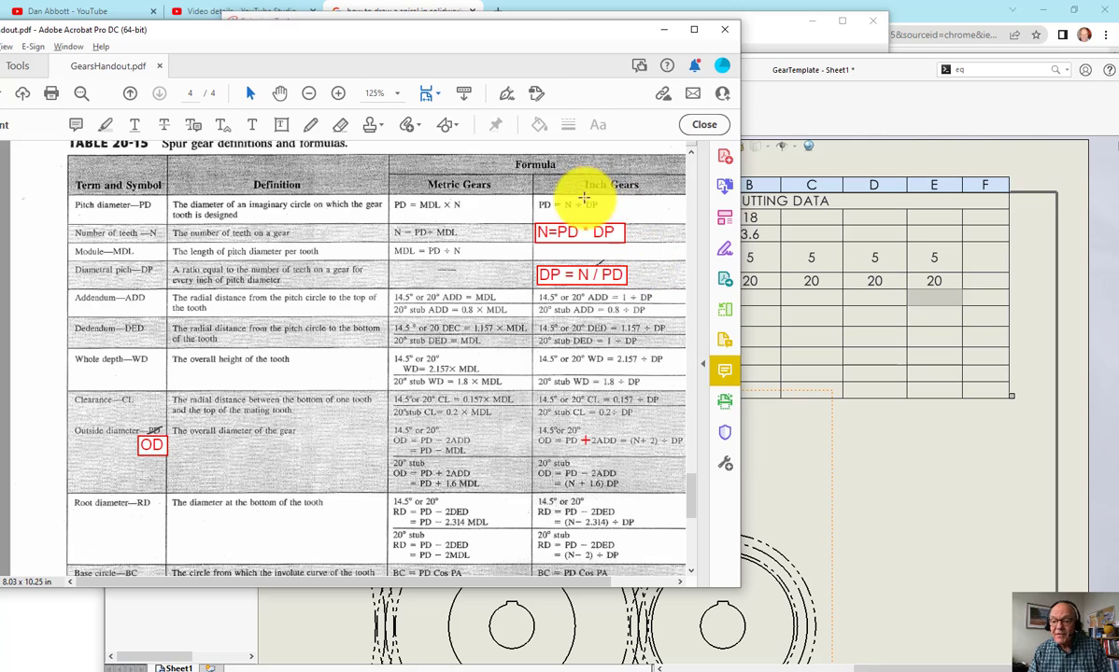
pyautogui.moveTo(525, 42); pyautogui.dragTo(287, 53)
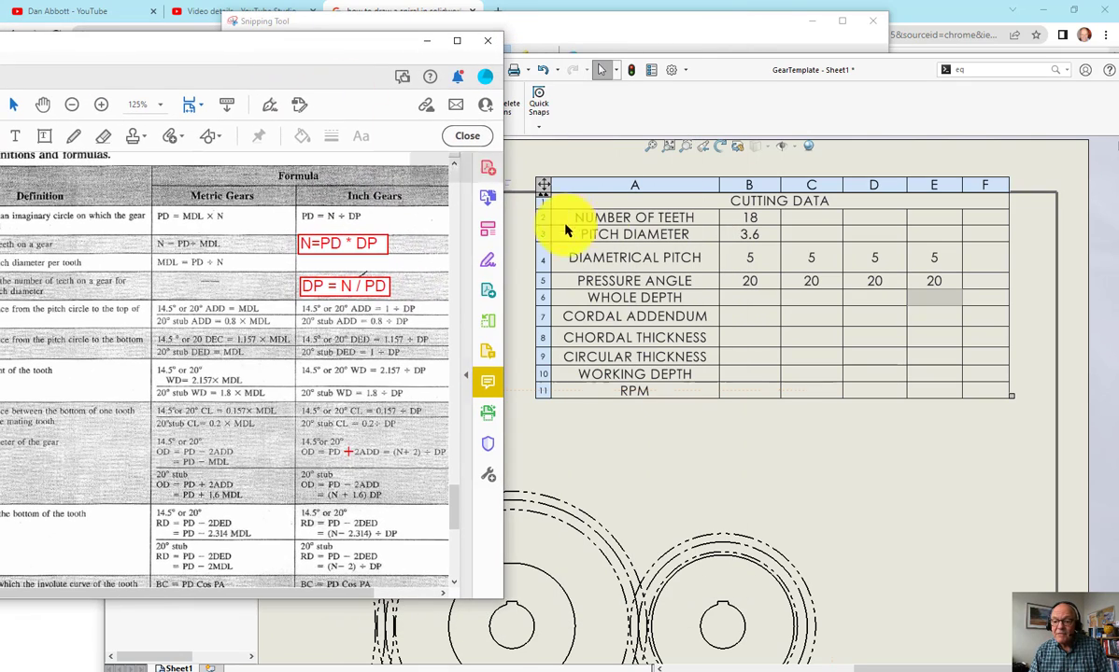
# - Return to the SOLIDWORKS drawing and define the 18-tooth gear's pitch diameter with the table equation B2/B4
pyautogui.doubleClick(757, 234)
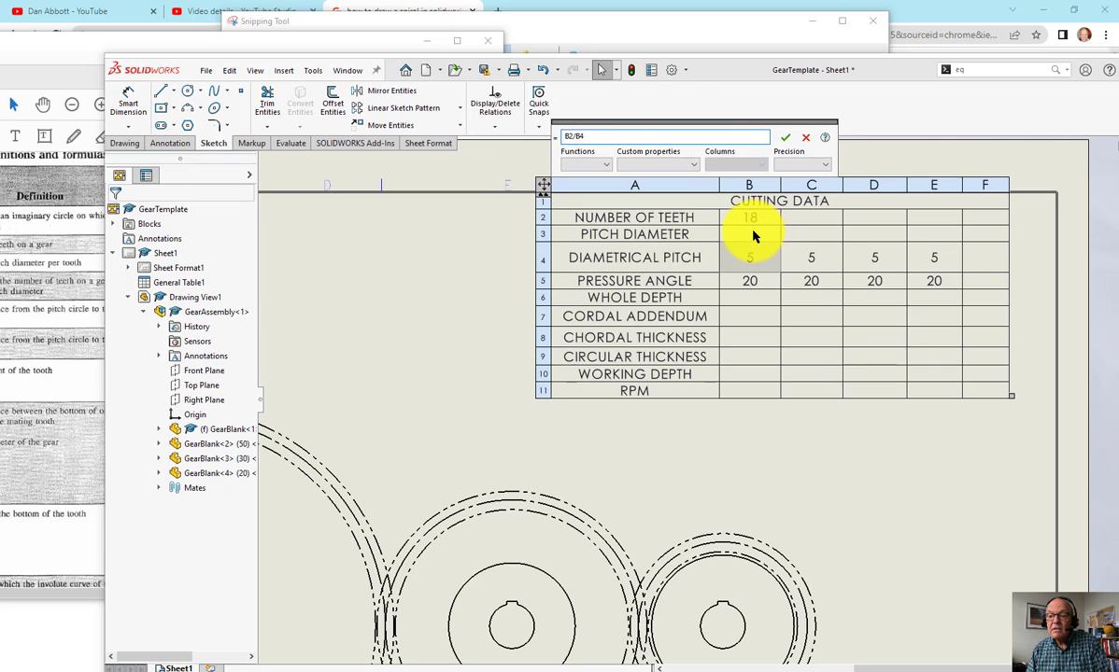
pyautogui.click(784, 138)
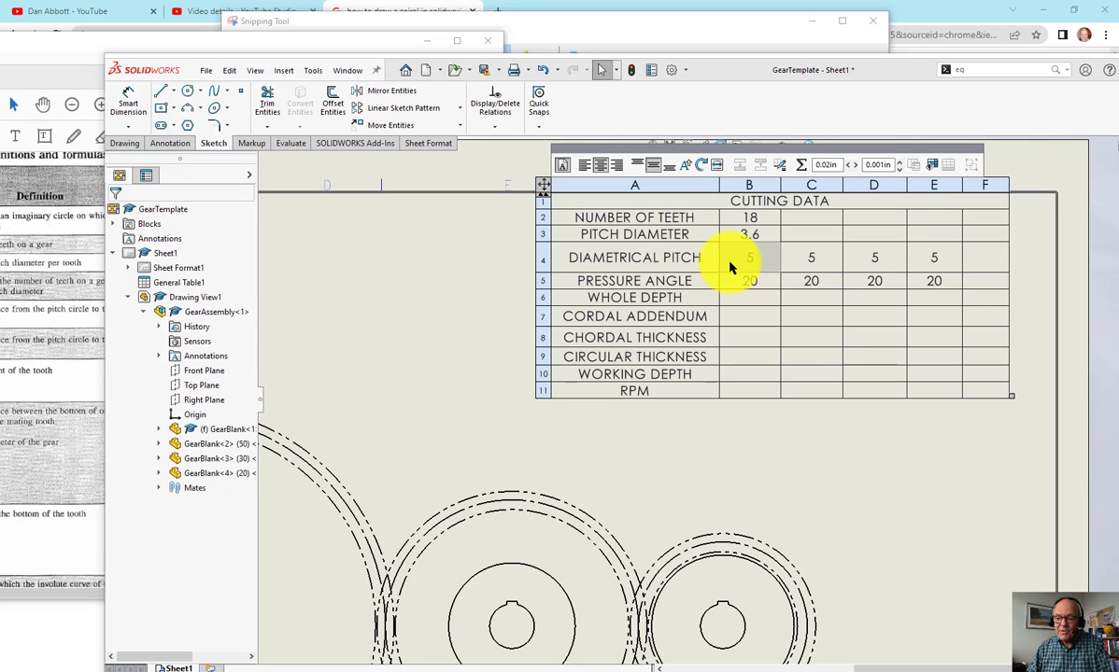
# - Define the 18-tooth gear's whole depth in the Cutting Data table with the equation (1/B4)+(1.157/B4)
pyautogui.click(750, 297)
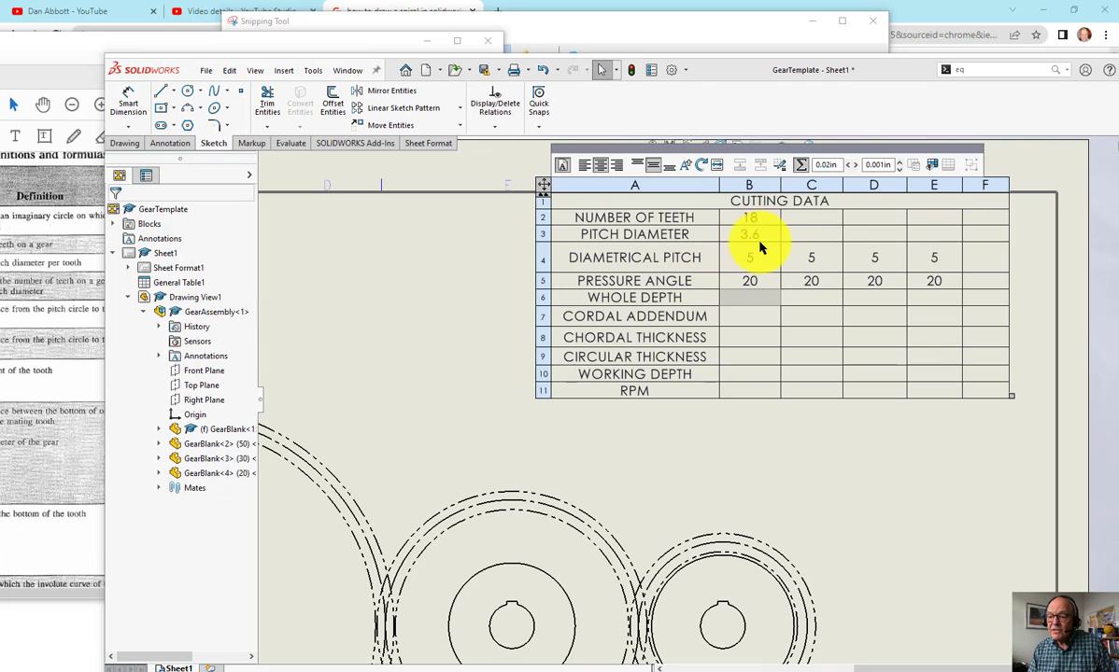
pyautogui.click(801, 164)
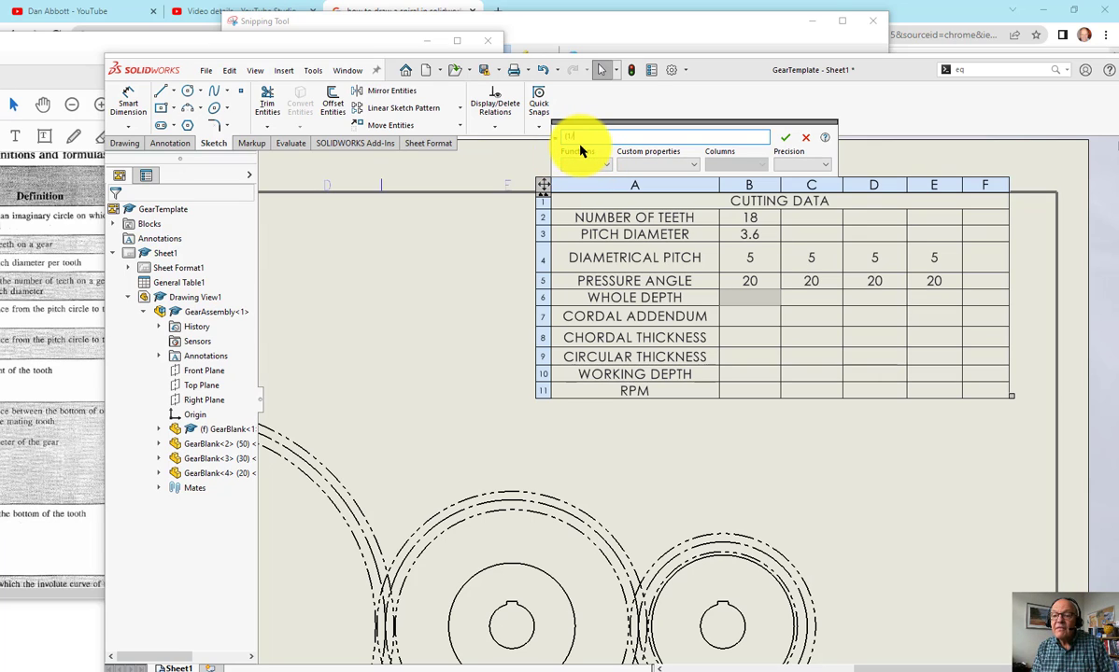
pyautogui.click(749, 260)
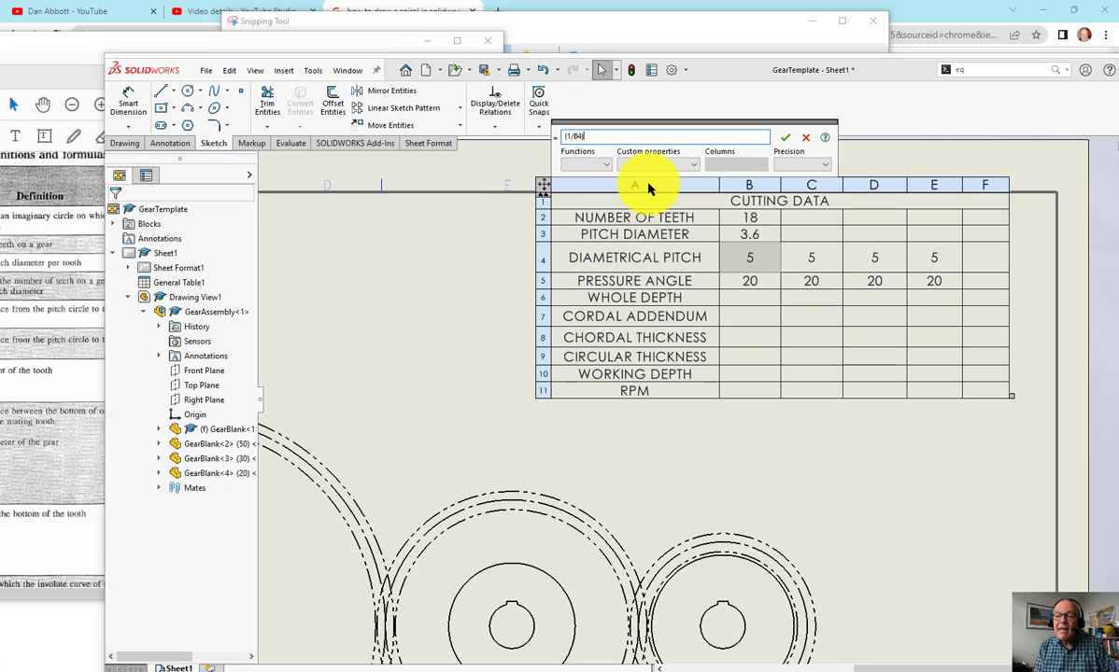
pyautogui.write(')=')
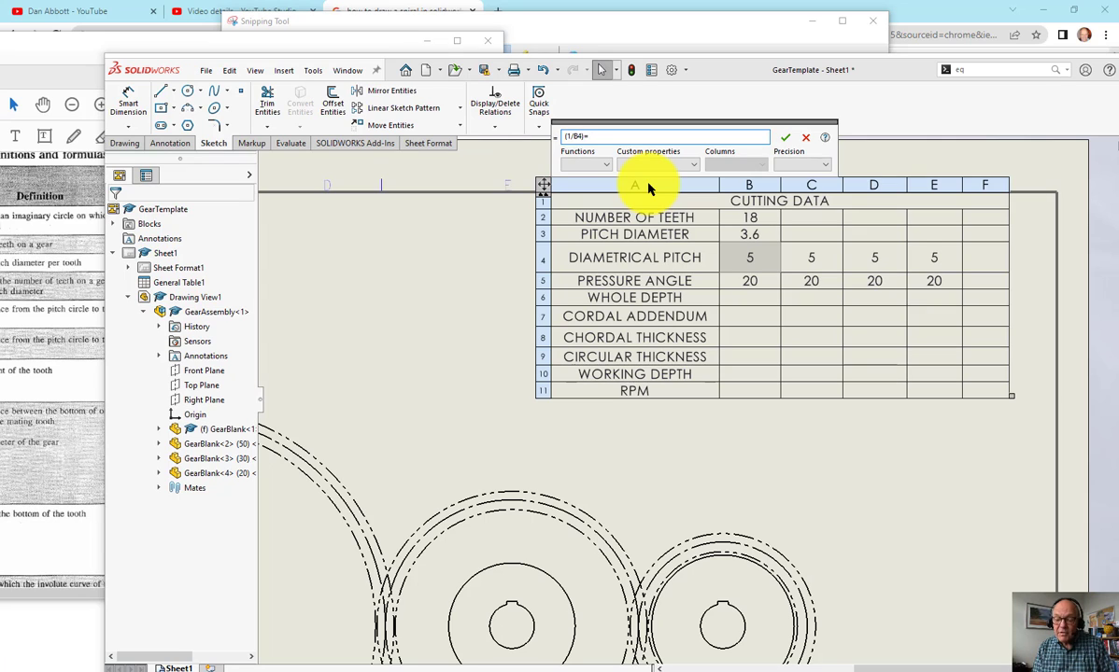
pyautogui.write('(1.157/')
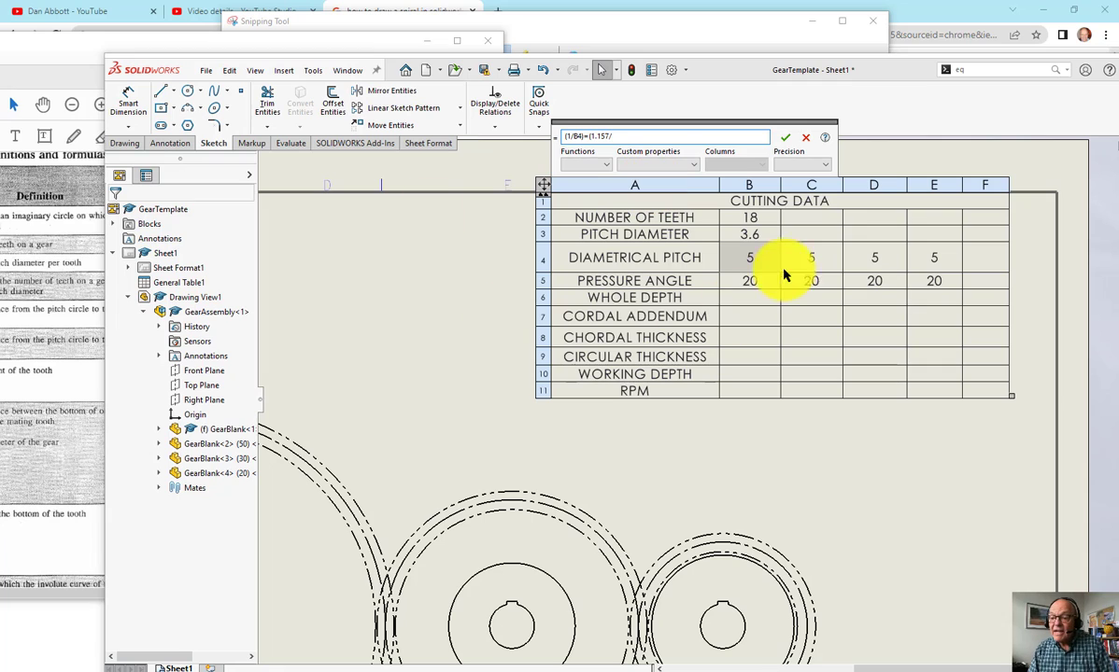
pyautogui.click(755, 265)
pyautogui.click(638, 140)
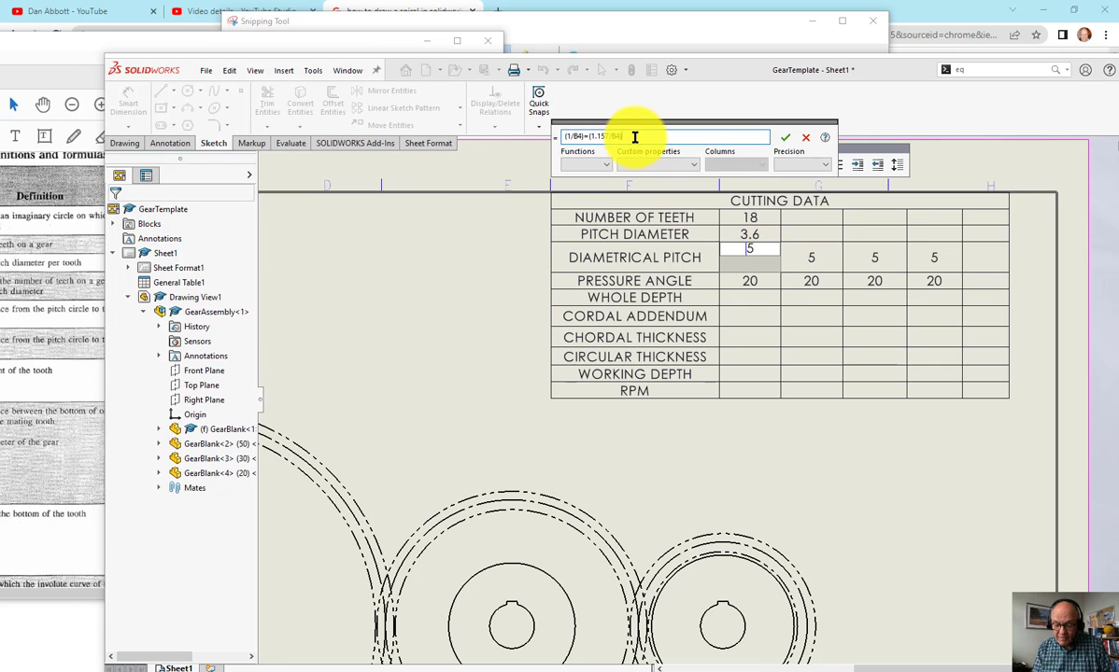
pyautogui.click(787, 140)
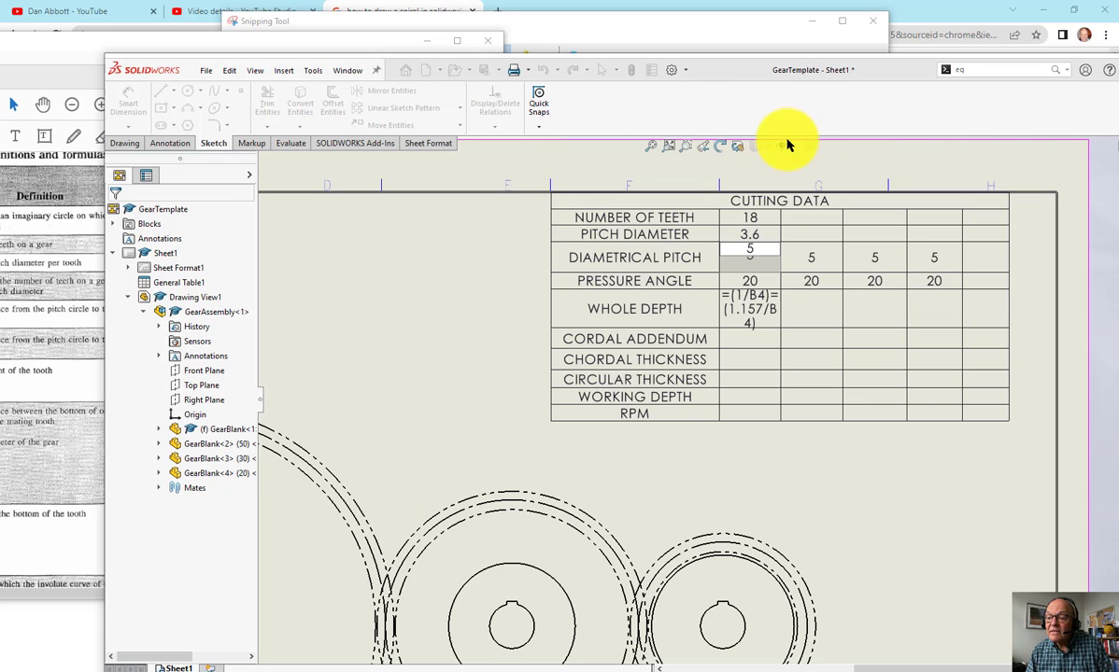
pyautogui.doubleClick(762, 317)
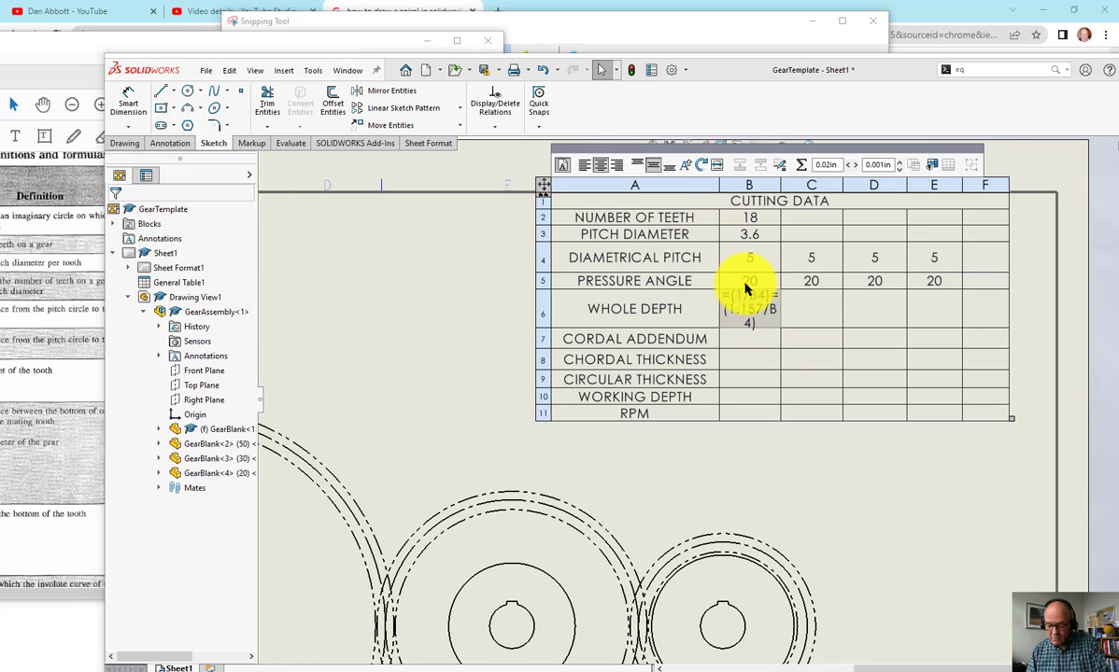
pyautogui.press('Return')
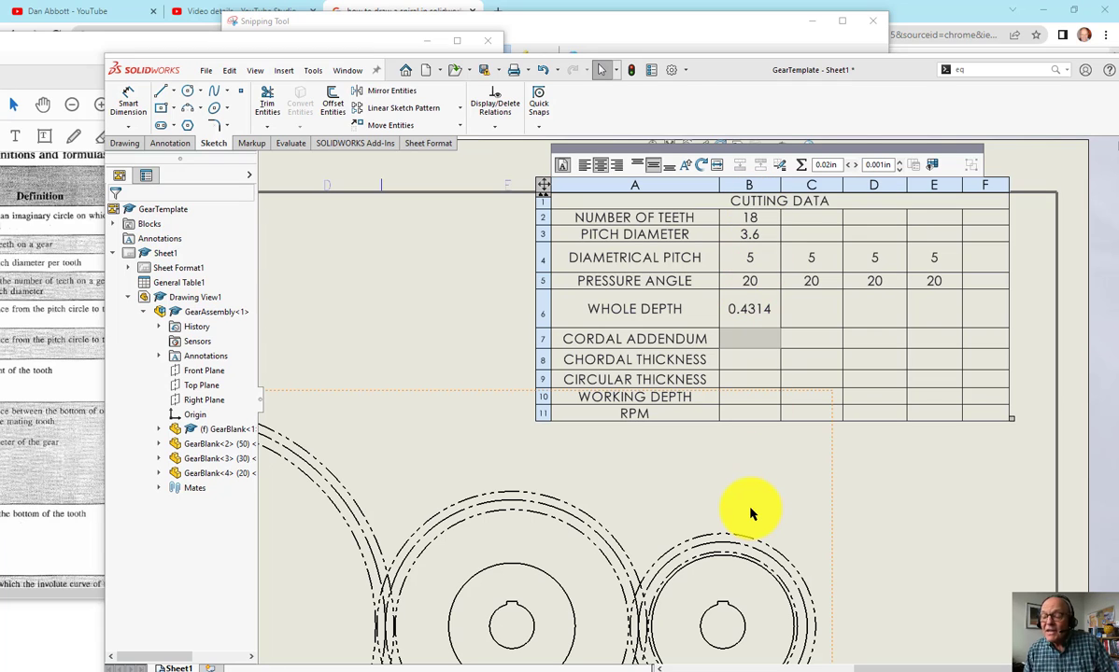
# - Define the 18-tooth gear's working depth in the Cutting Data table with the equation 2*(1/B4)
pyautogui.click(757, 348)
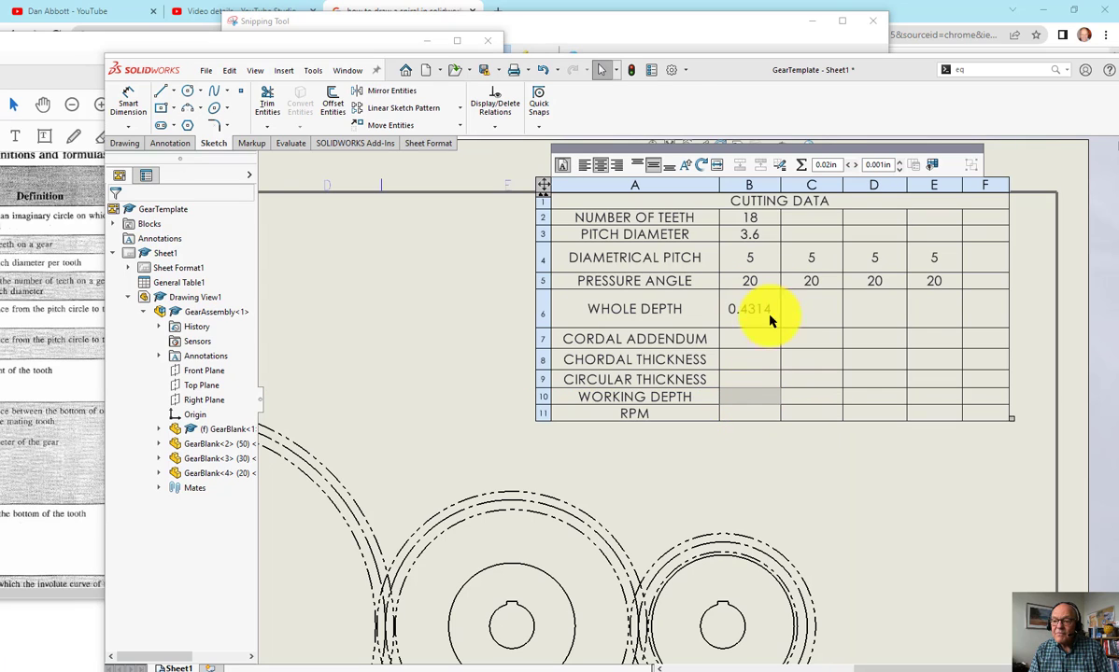
pyautogui.click(800, 165)
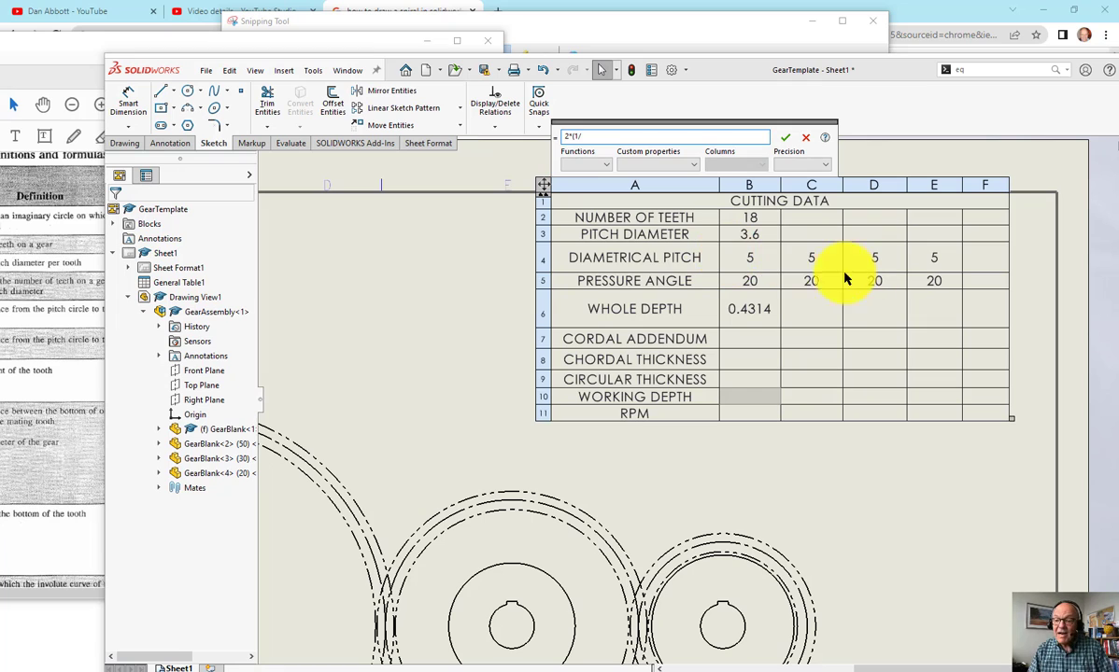
pyautogui.click(752, 262)
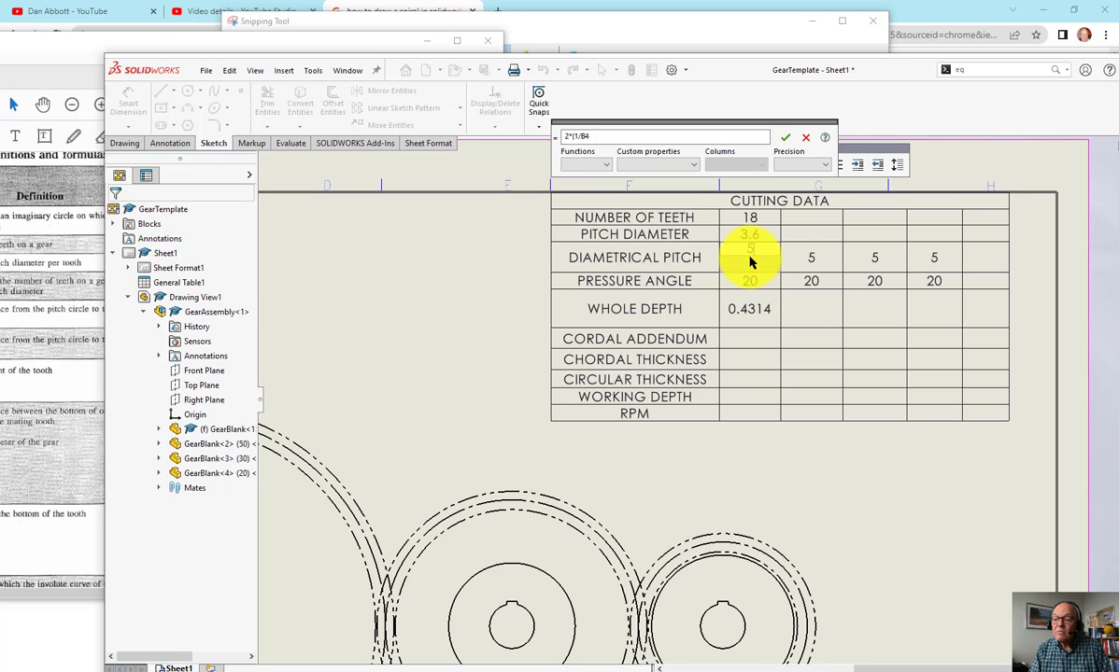
pyautogui.click(603, 137)
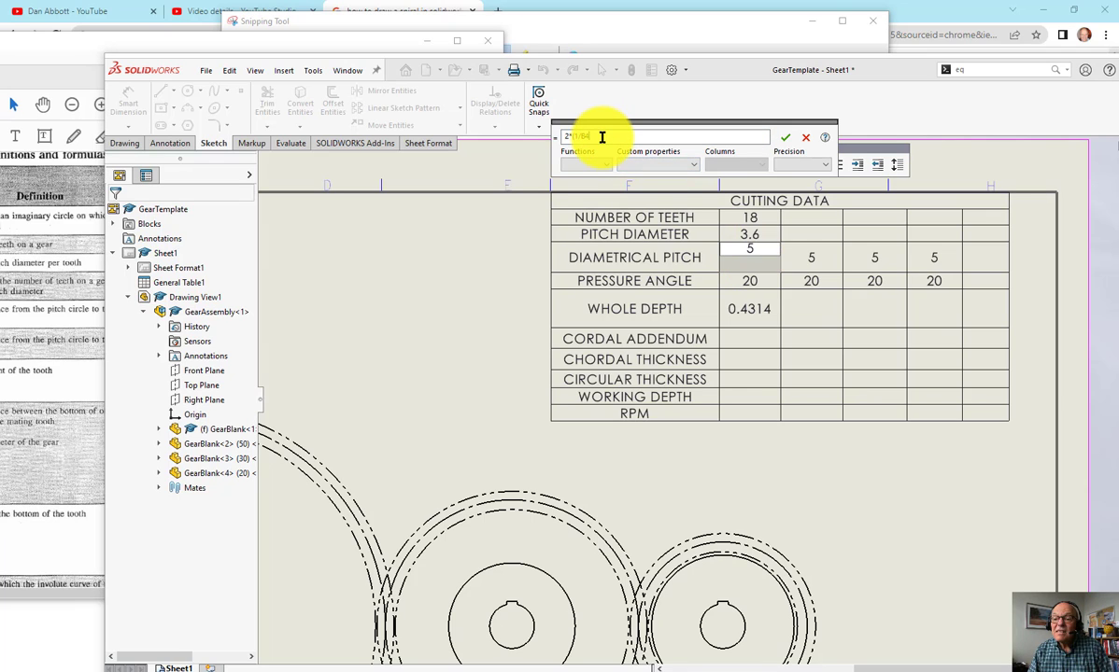
pyautogui.write(')')
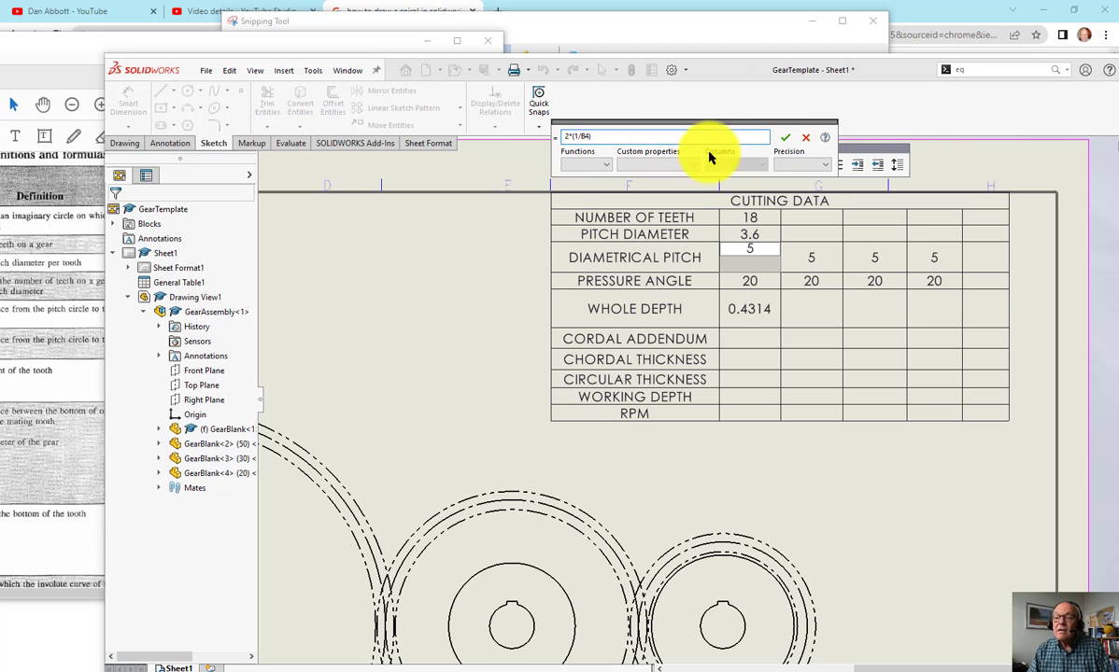
pyautogui.click(785, 138)
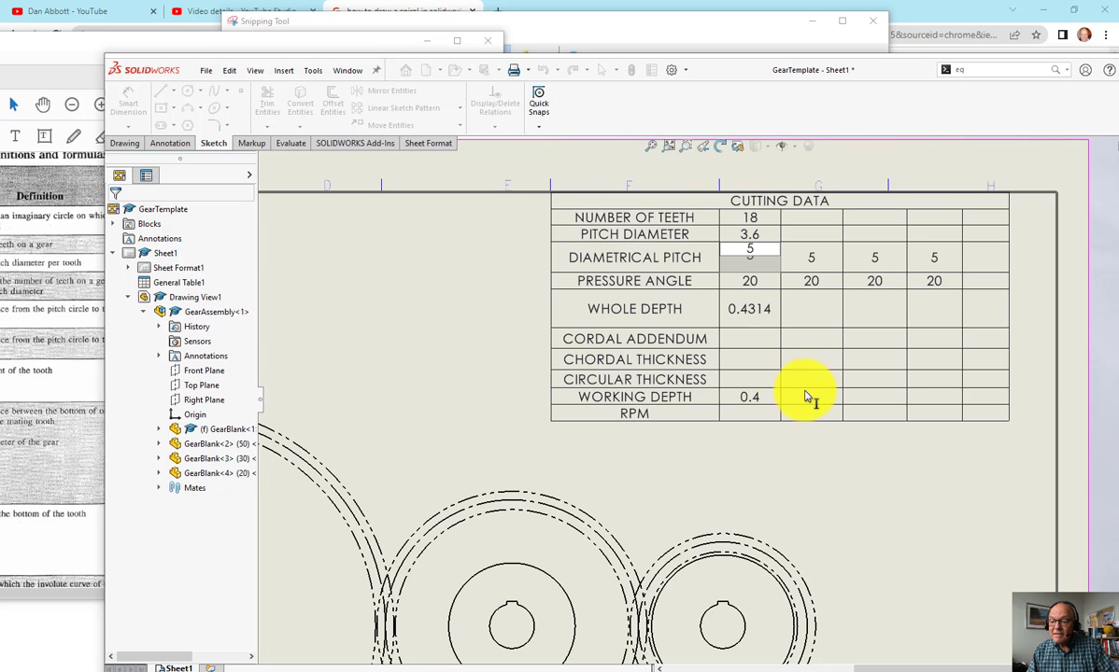
pyautogui.click(883, 463)
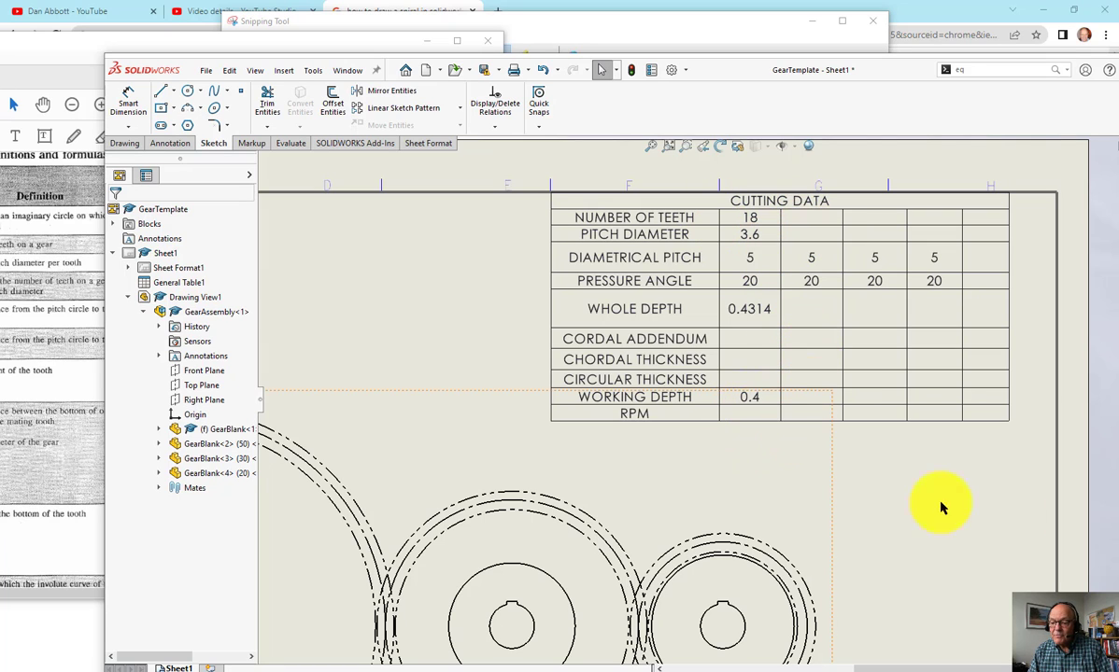
# - Enter an RPM of 100 for the 18-tooth gear in column B of the Cutting Data table
pyautogui.click(749, 415)
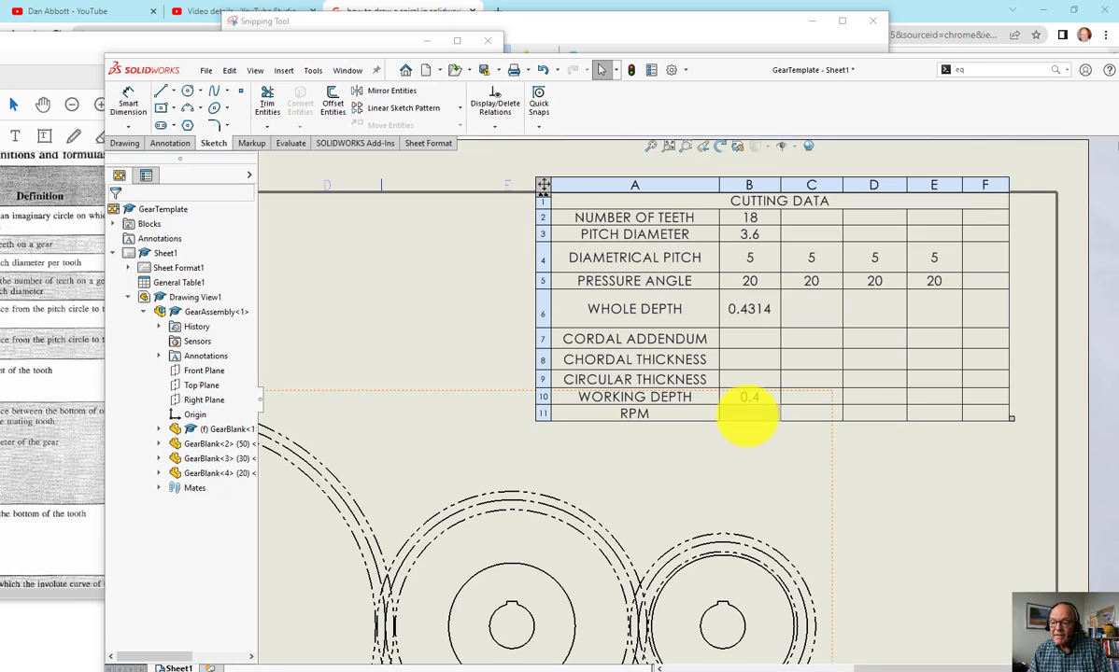
pyautogui.doubleClick(749, 413)
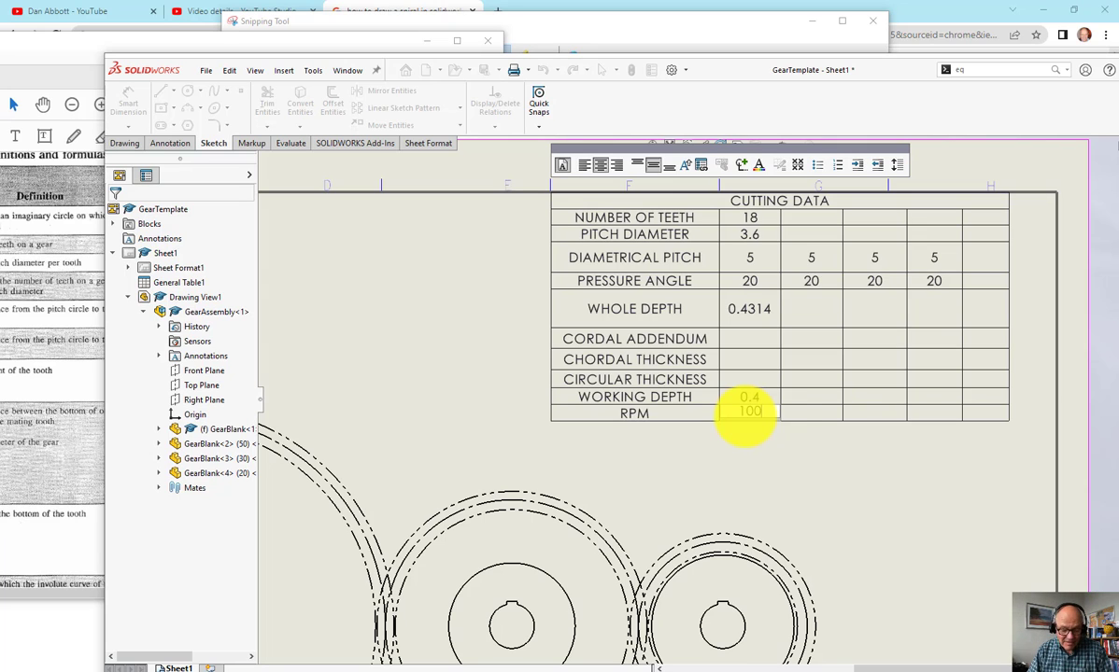
pyautogui.click(822, 416)
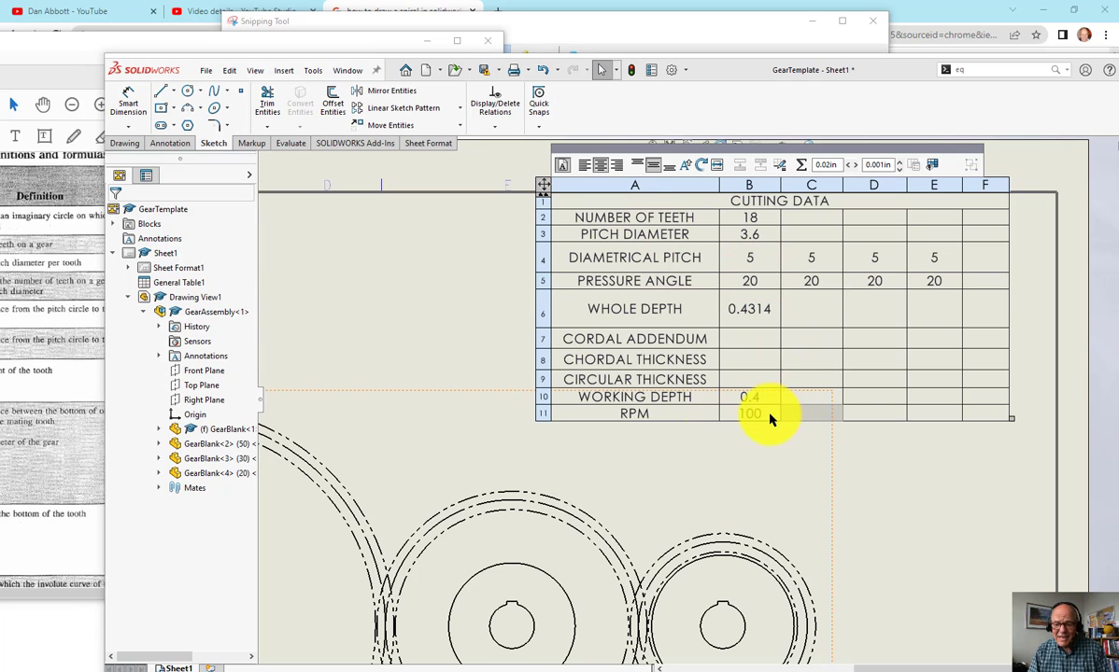
# - Enter 50 teeth for the second gear in column C and set the 18-tooth gear's RPM to 200
pyautogui.doubleClick(807, 219)
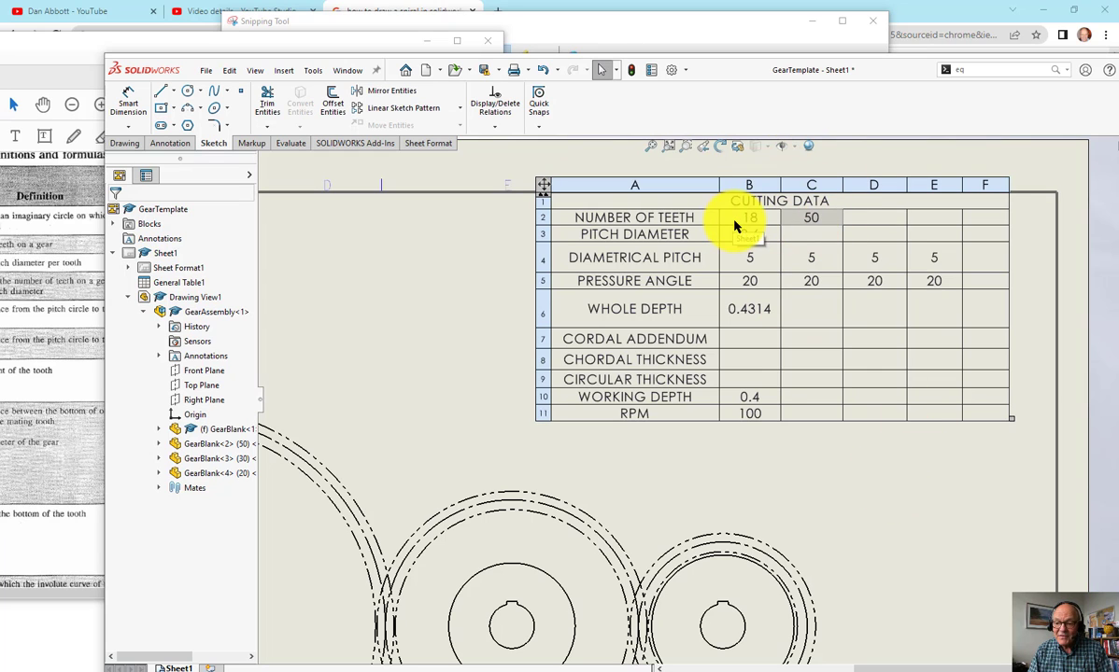
pyautogui.click(764, 413)
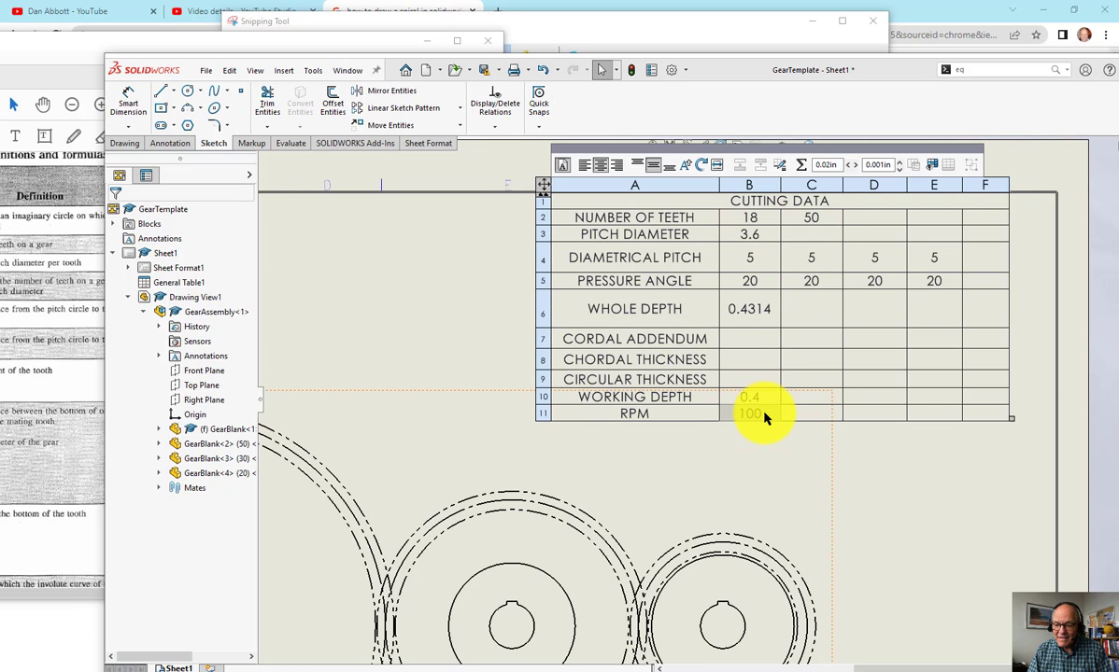
pyautogui.doubleClick(764, 413)
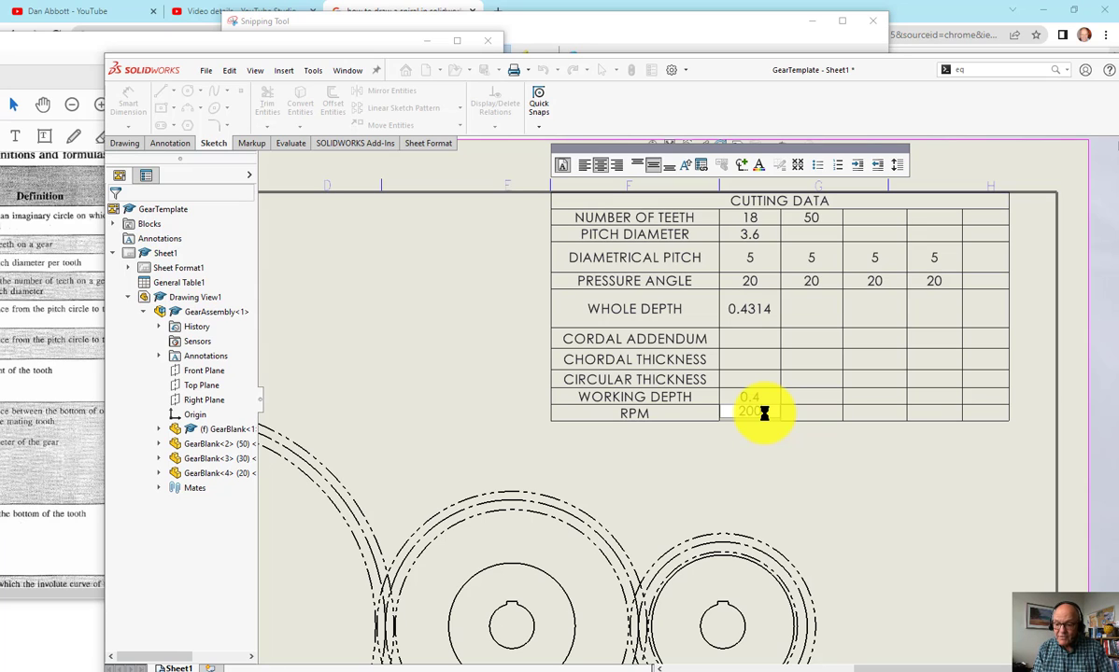
pyautogui.click(860, 478)
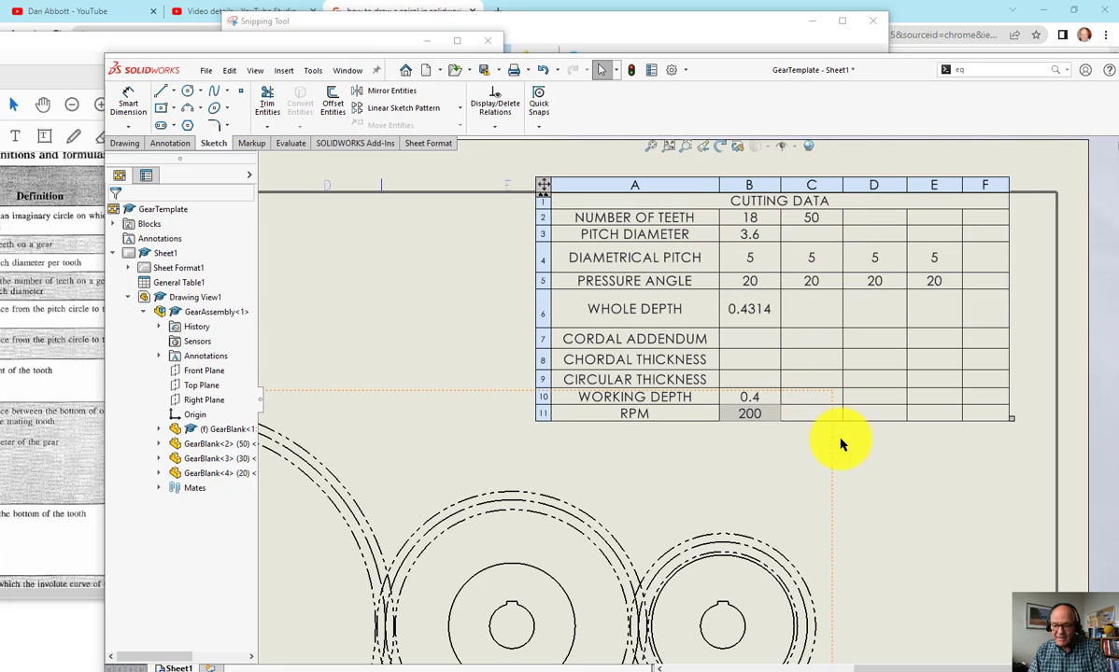
# - Define the 50-tooth gear's RPM in column C with the table equation (B2/C2)*B11
pyautogui.click(822, 415)
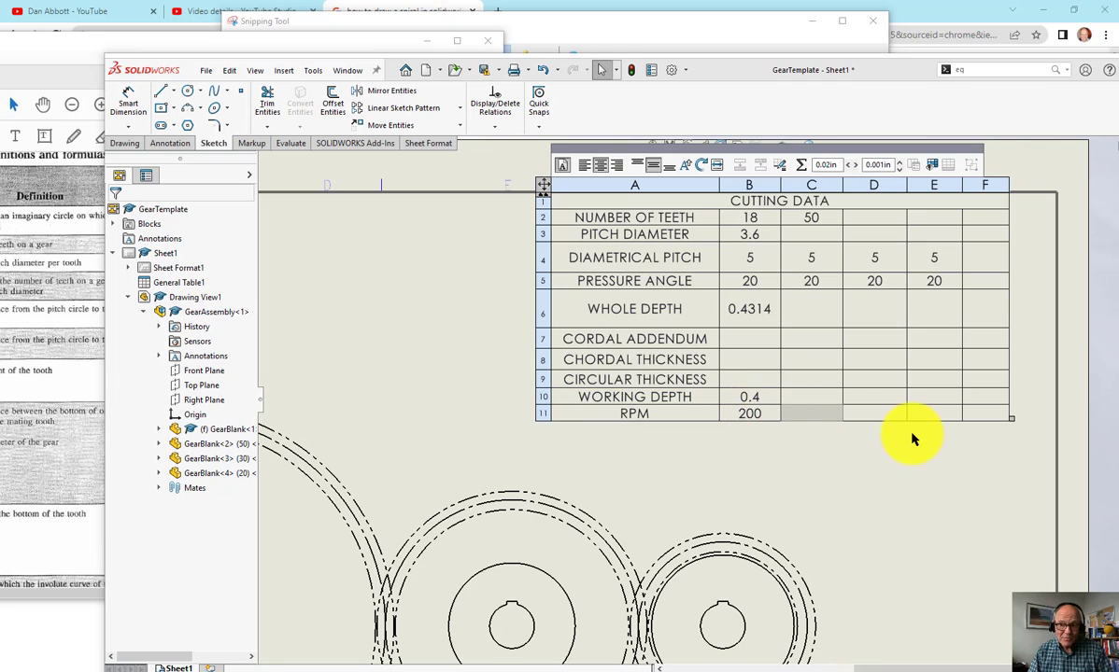
pyautogui.click(800, 167)
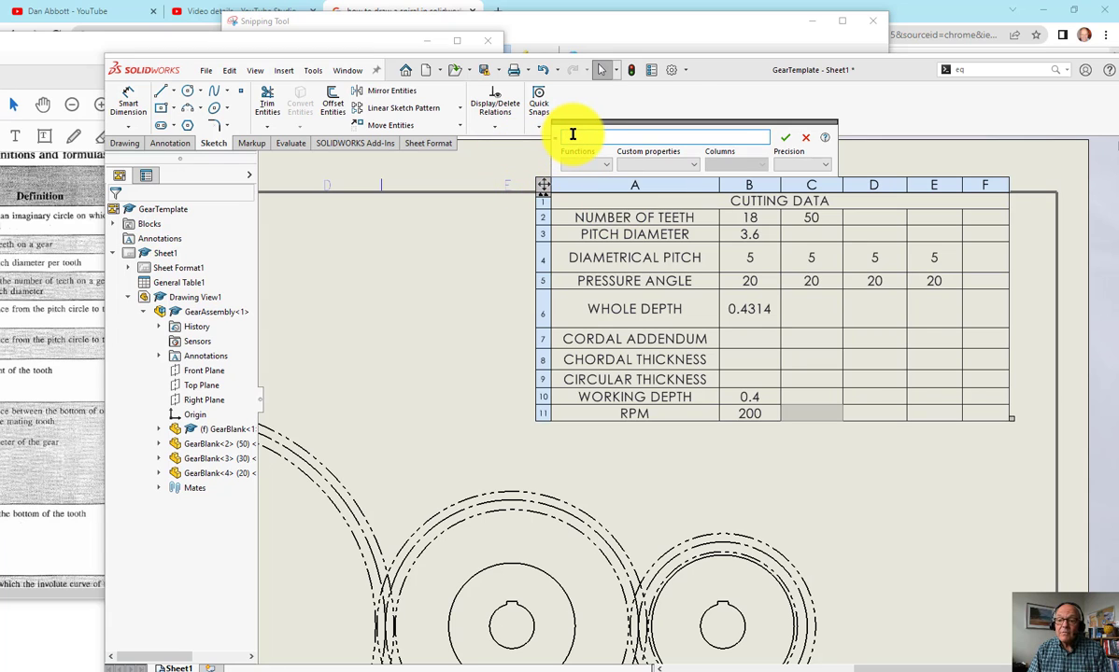
pyautogui.click(747, 215)
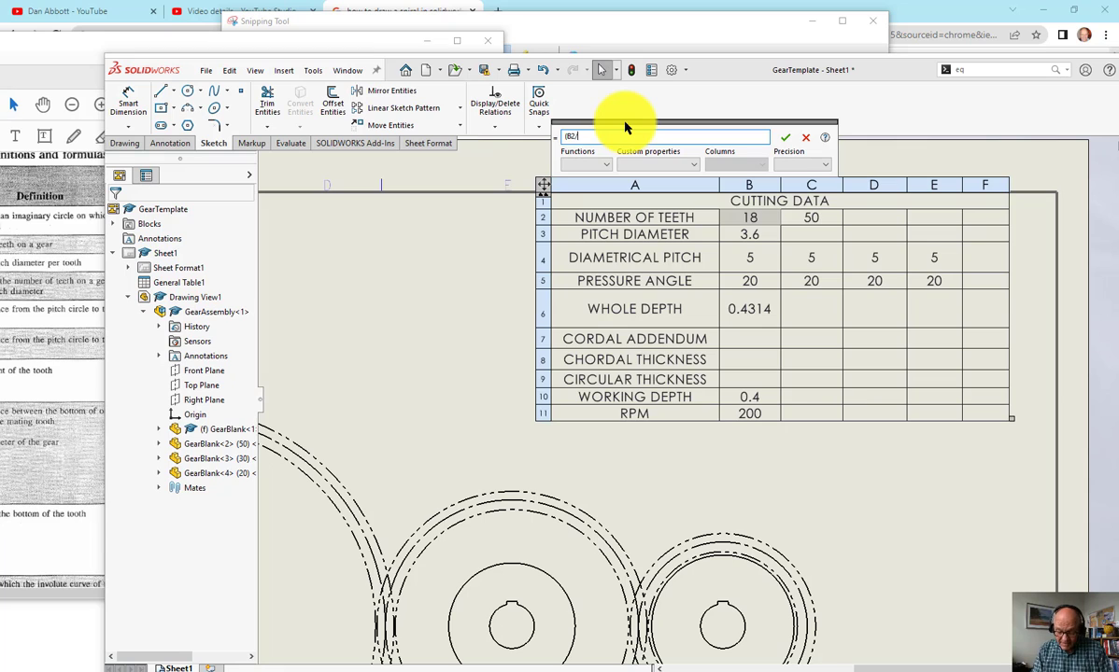
pyautogui.click(807, 218)
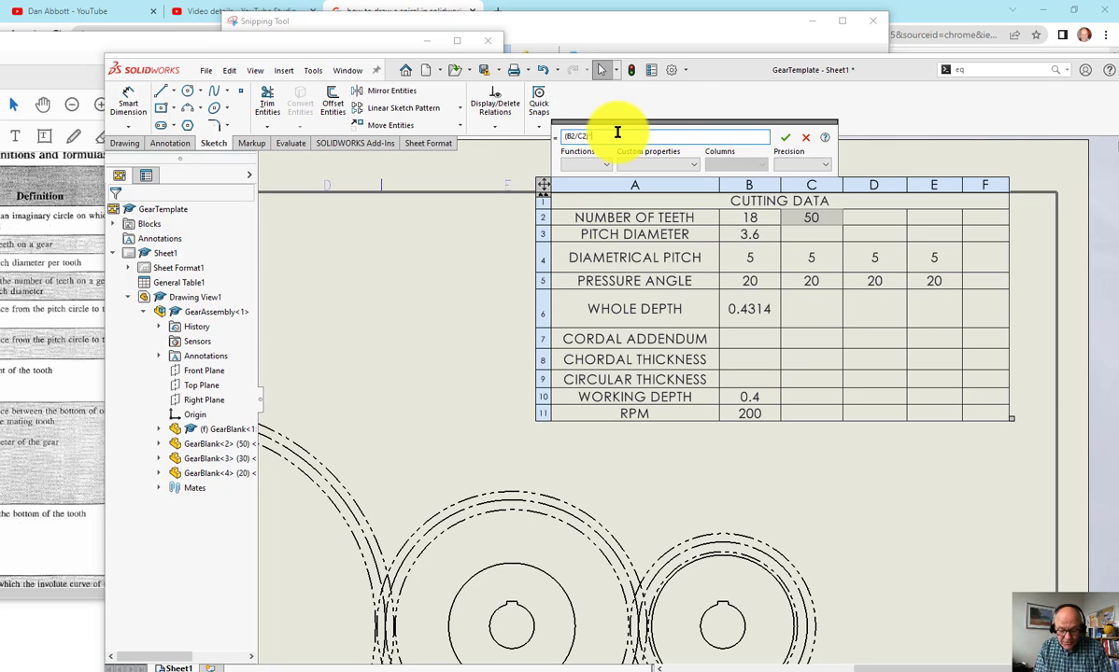
pyautogui.click(755, 418)
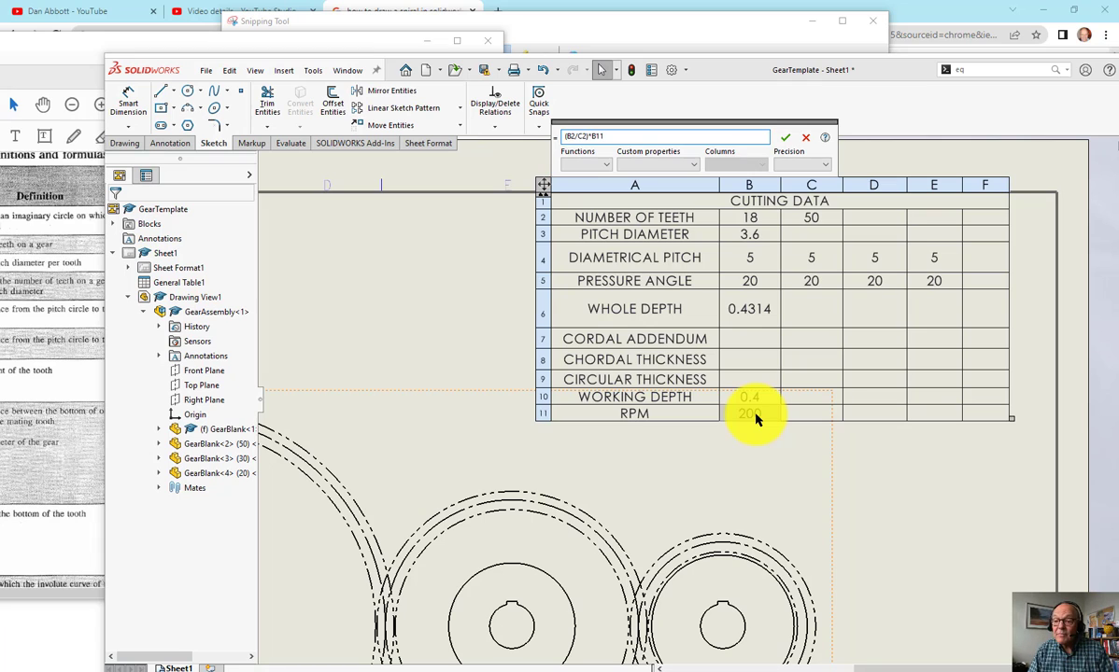
pyautogui.click(785, 138)
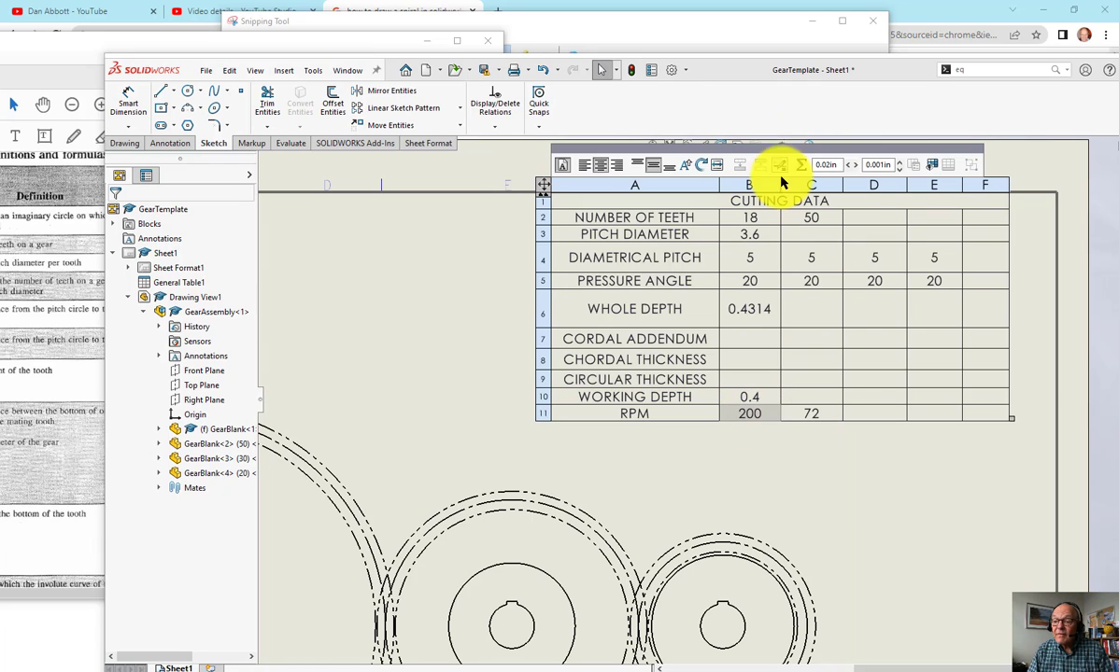
pyautogui.click(861, 516)
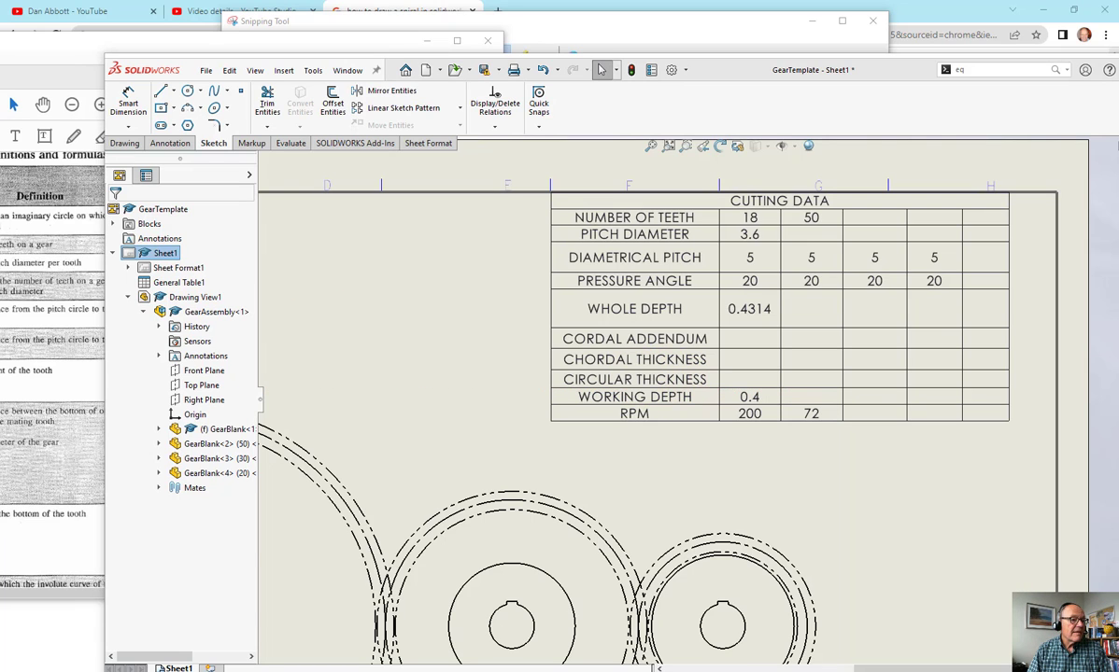
# - Switch to GearsHandout.pdf in Adobe Acrobat, widen its window and examine the inch-gear formulas for addendum, circular thickness, chordal thickness and chordal addendum
pyautogui.click(9, 93)
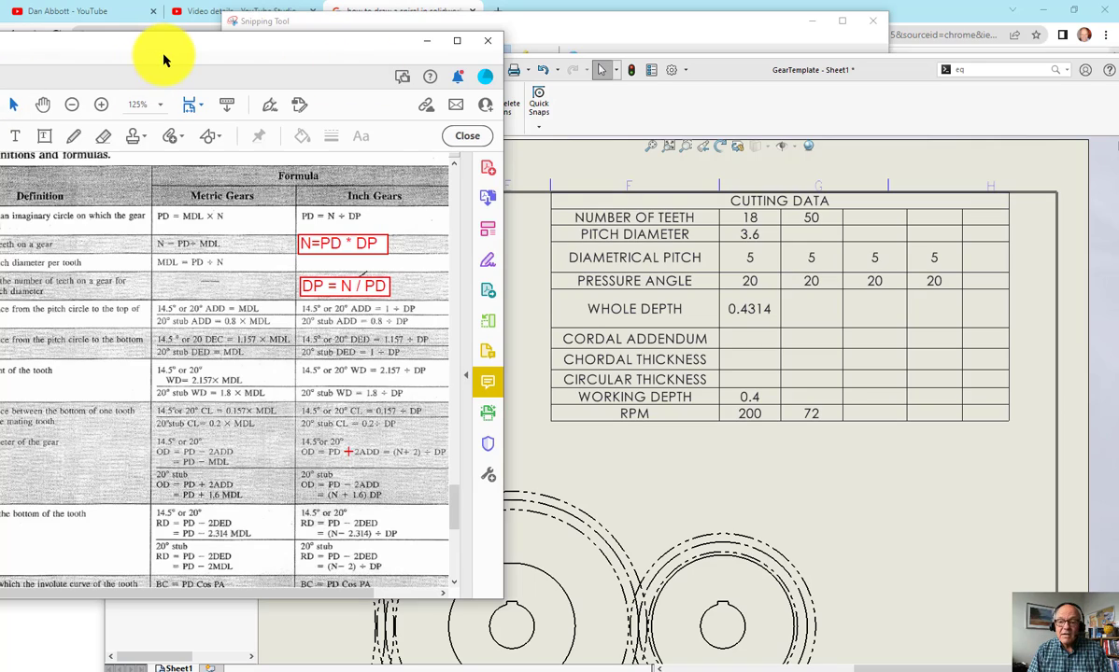
pyautogui.moveTo(163, 42); pyautogui.dragTo(609, 25)
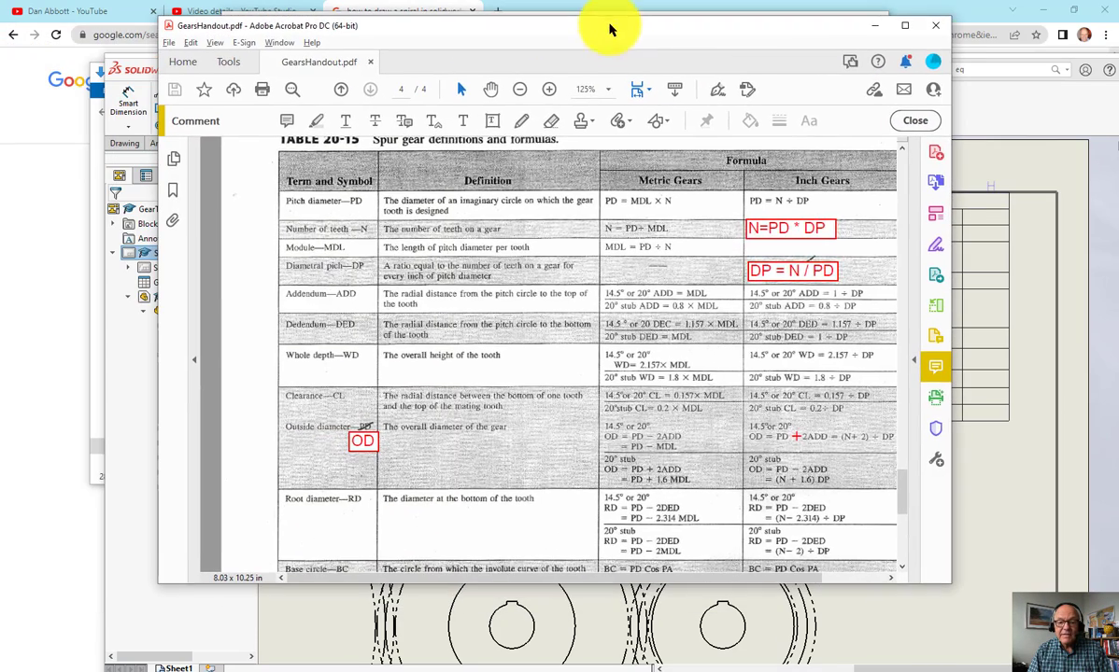
pyautogui.scroll(-2, 476, 318)
pyautogui.scroll(-5, 467, 336)
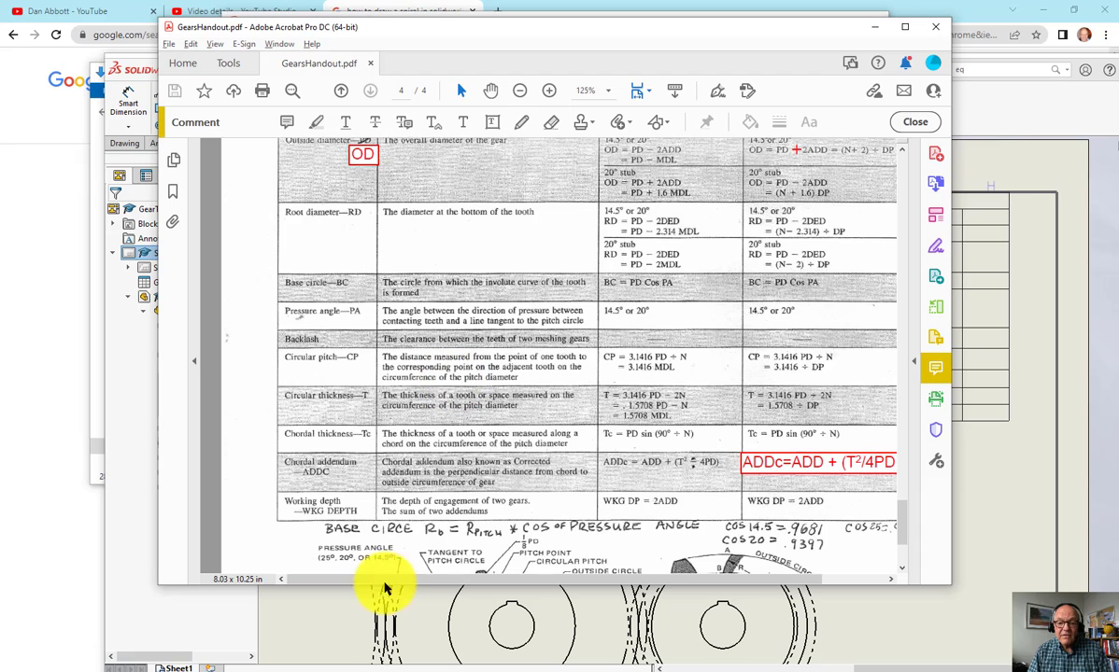
pyautogui.scroll(-1, 346, 472)
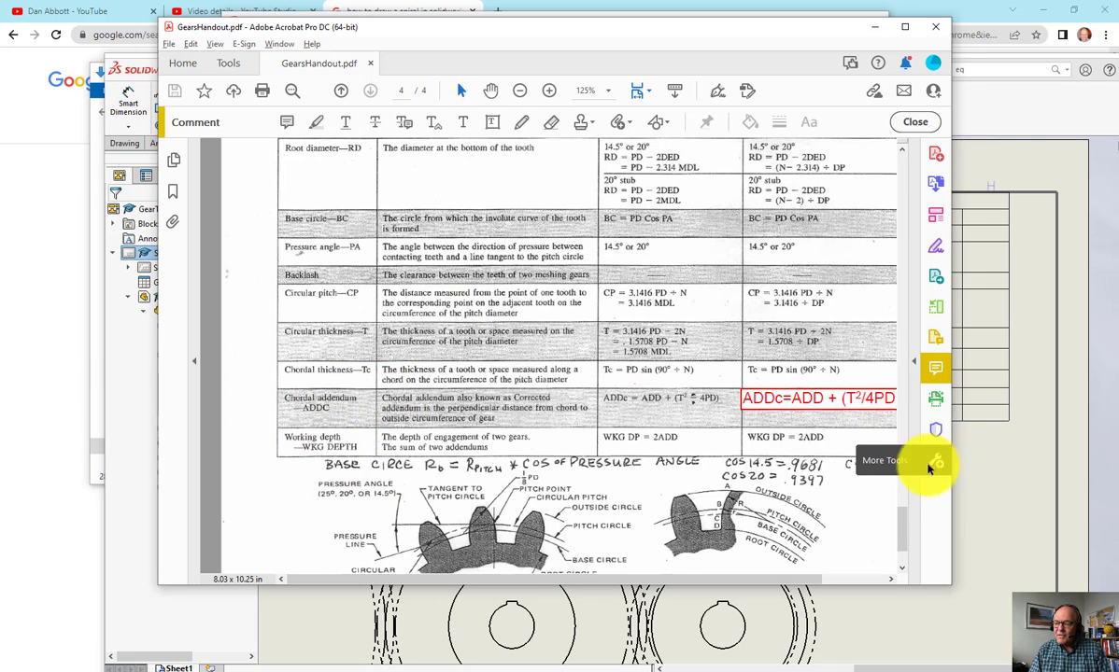
pyautogui.moveTo(953, 502)
pyautogui.mouseDown()
pyautogui.moveTo(1046, 487)
pyautogui.moveTo(1006, 492)
pyautogui.moveTo(1034, 495)
pyautogui.mouseUp()
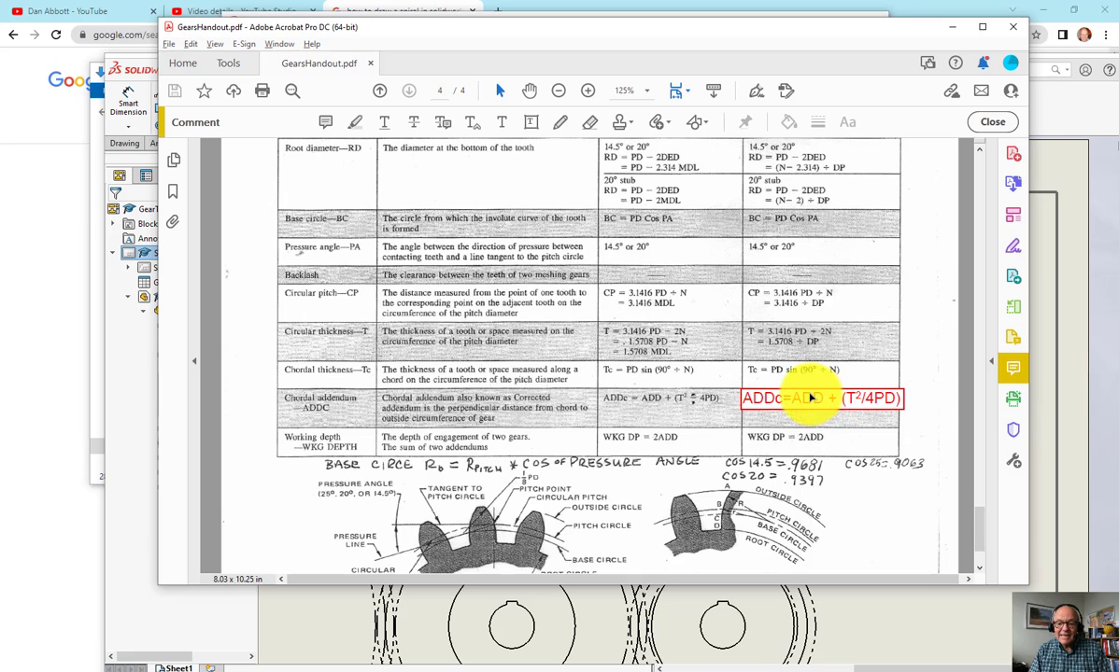
pyautogui.scroll(5, 449, 314)
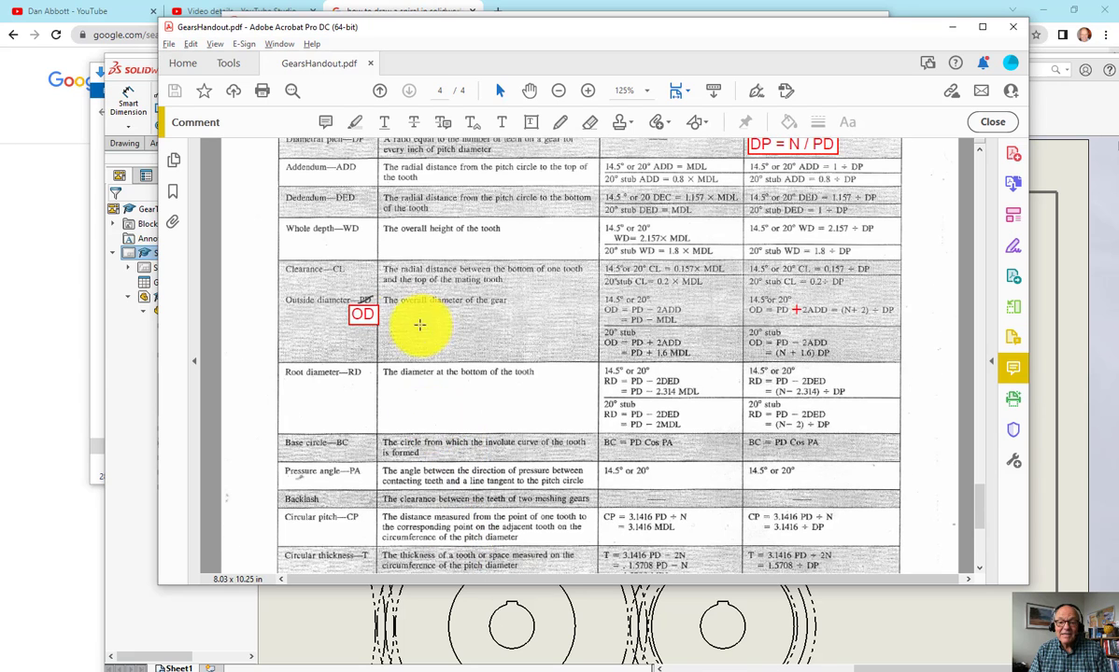
pyautogui.scroll(1, 399, 321)
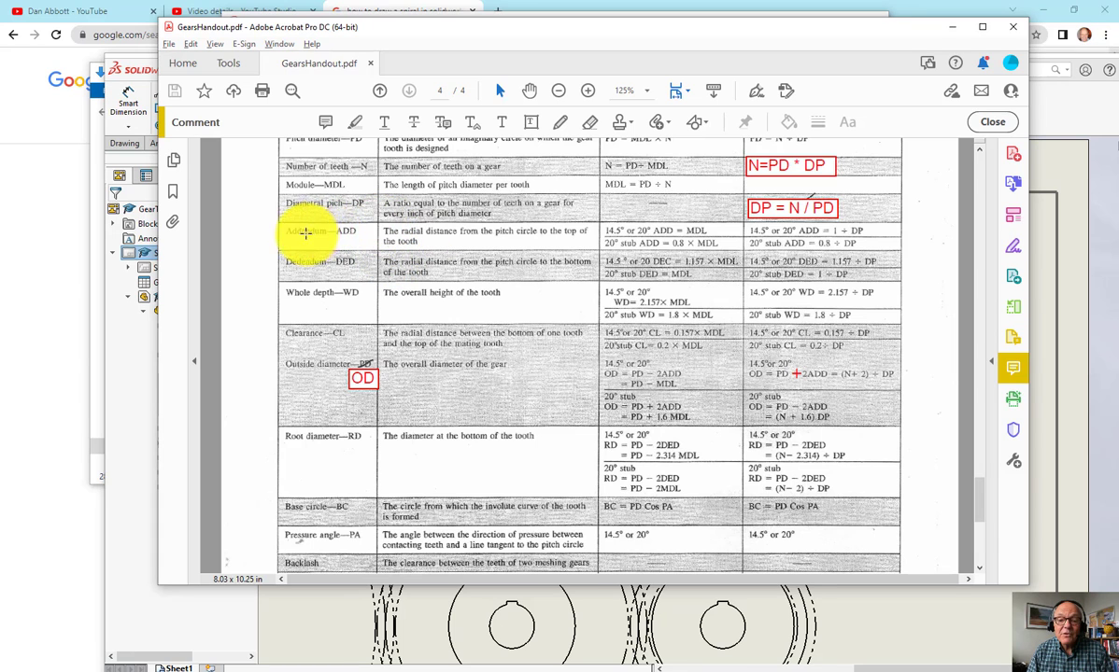
pyautogui.scroll(-5, 723, 394)
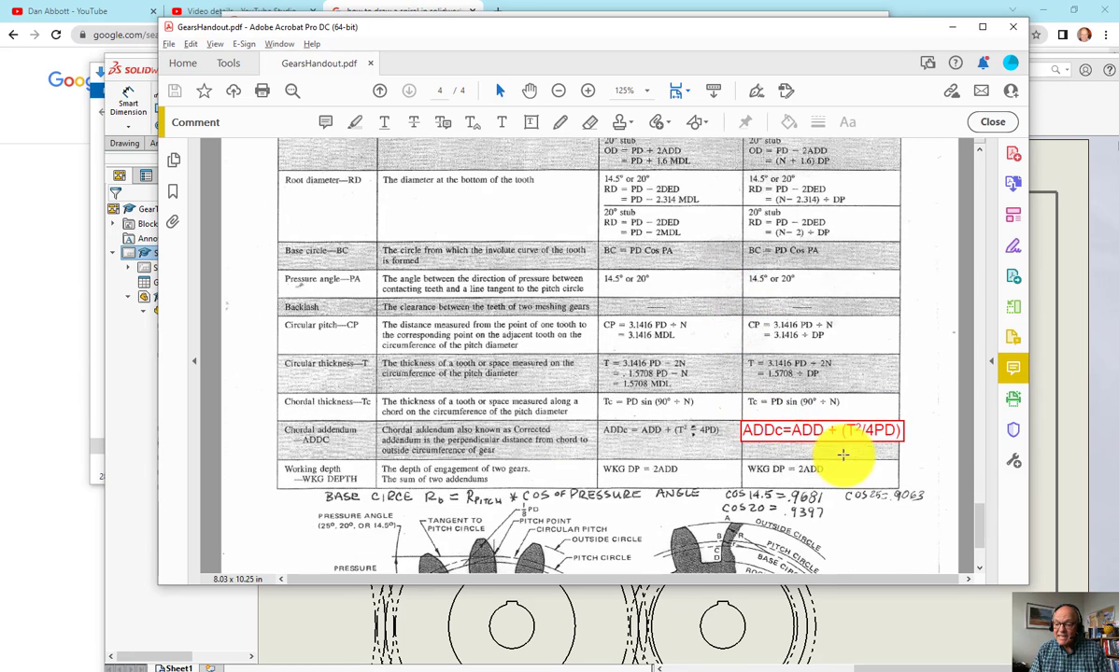